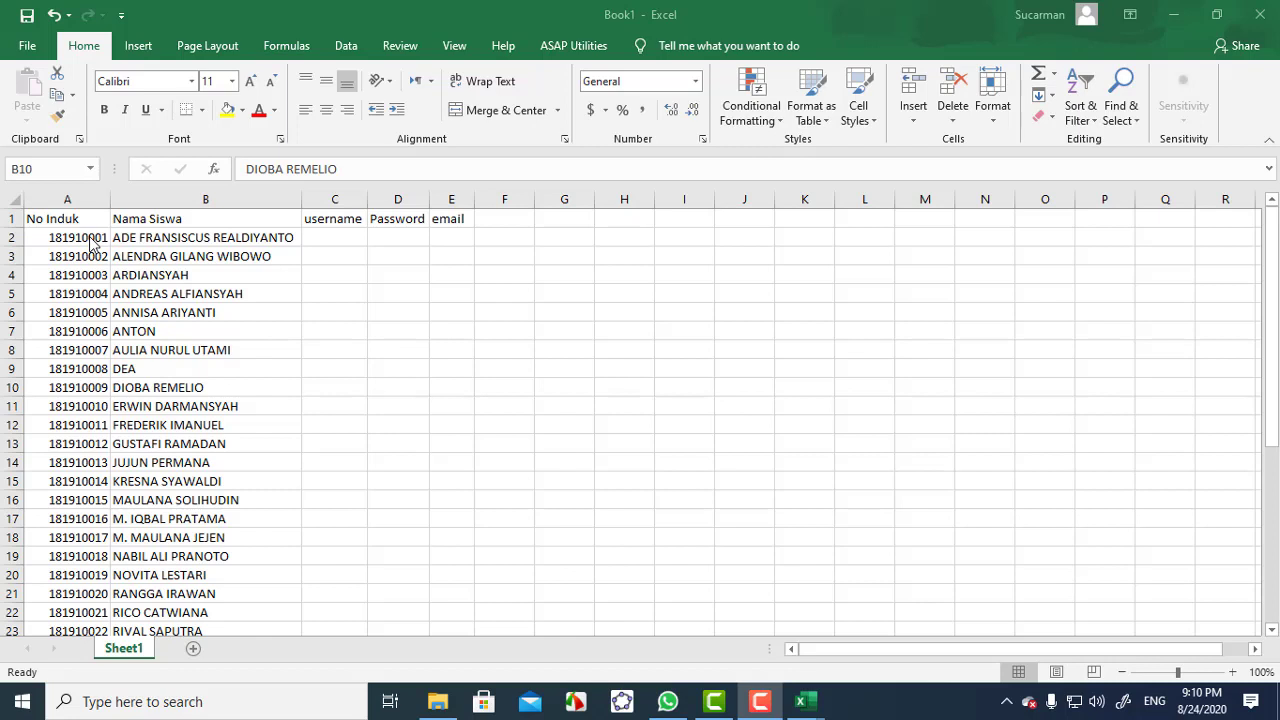
Step: Enter the formula ="k"&A2 in C2 to build the first username from the student number
click(327, 237)
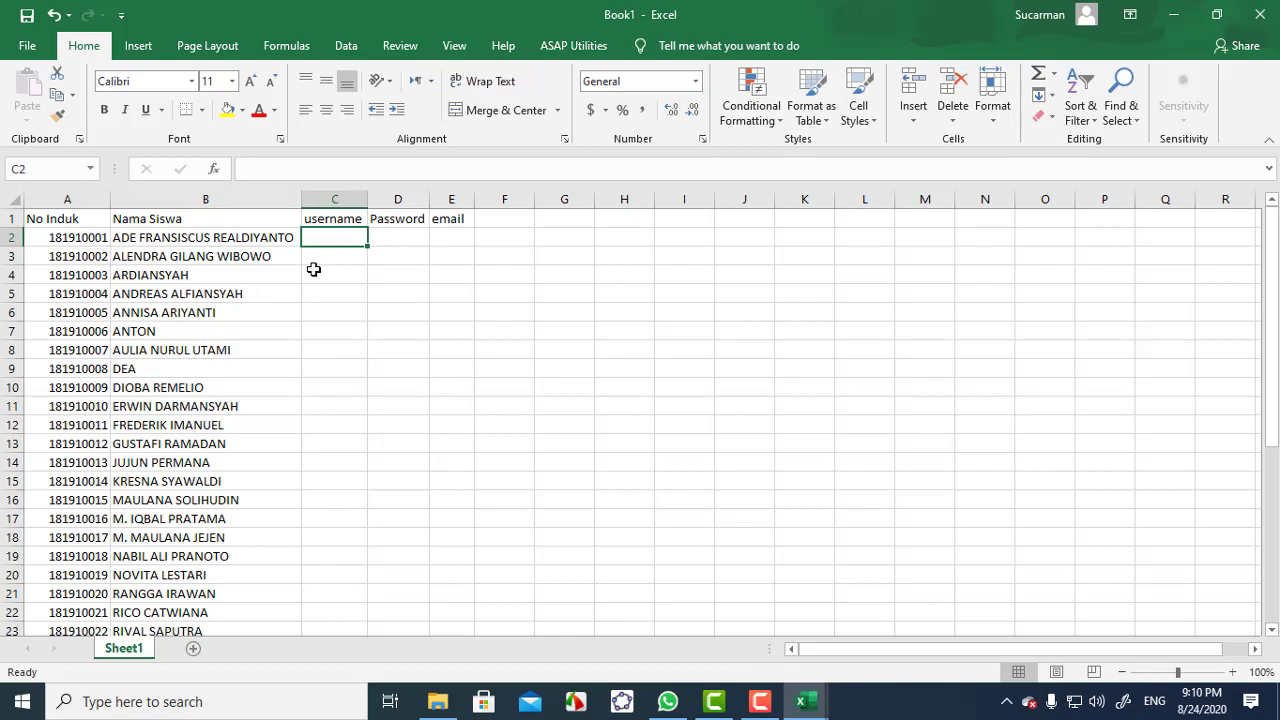
text(=)
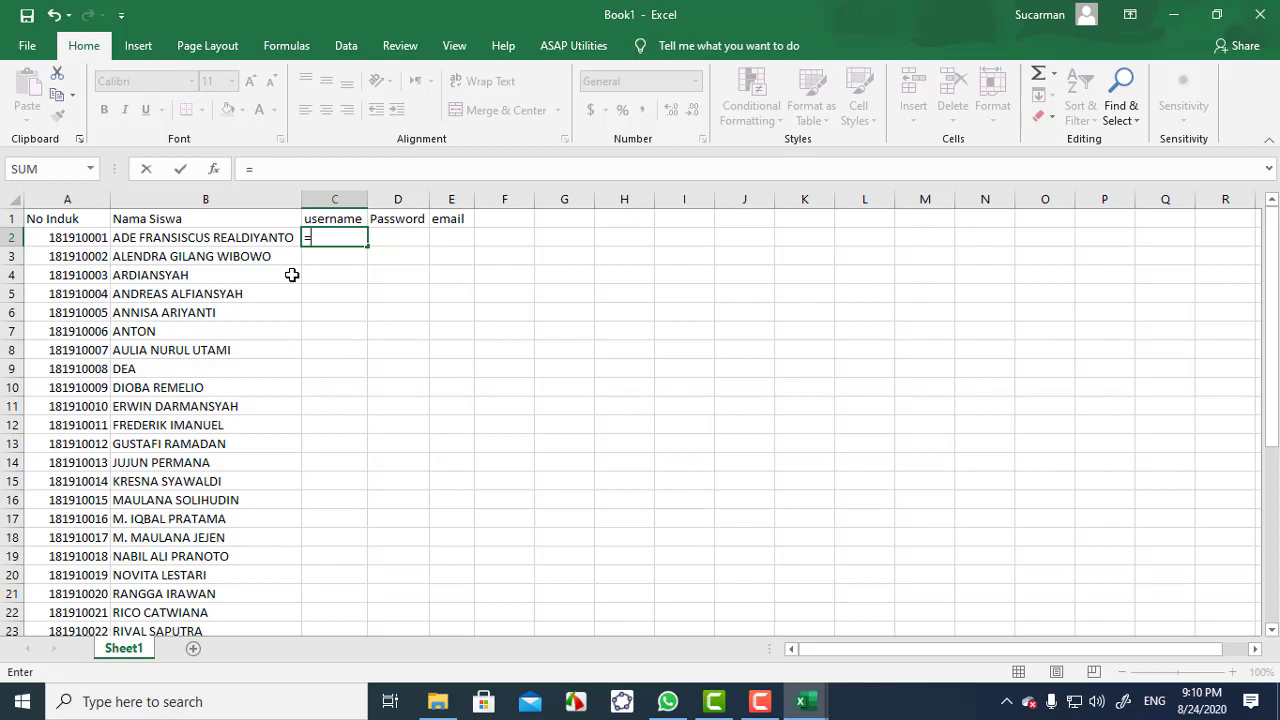
text("k"&)
click(77, 237)
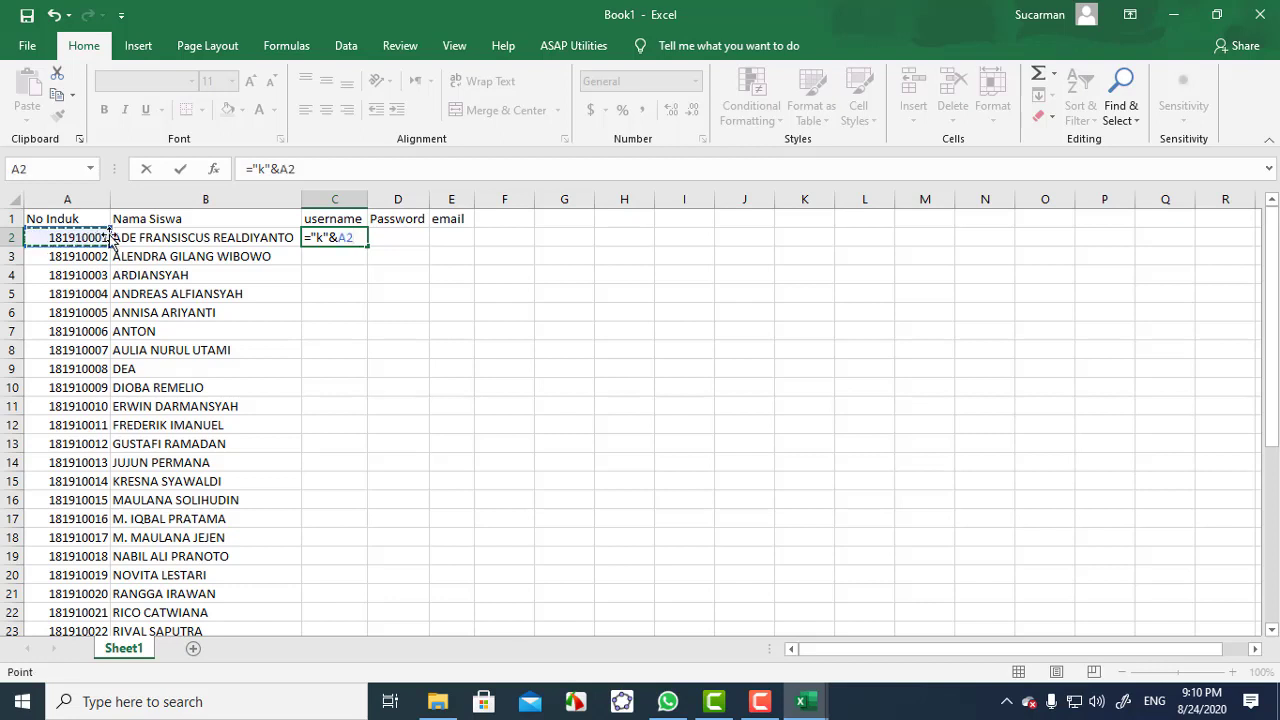
key(Return)
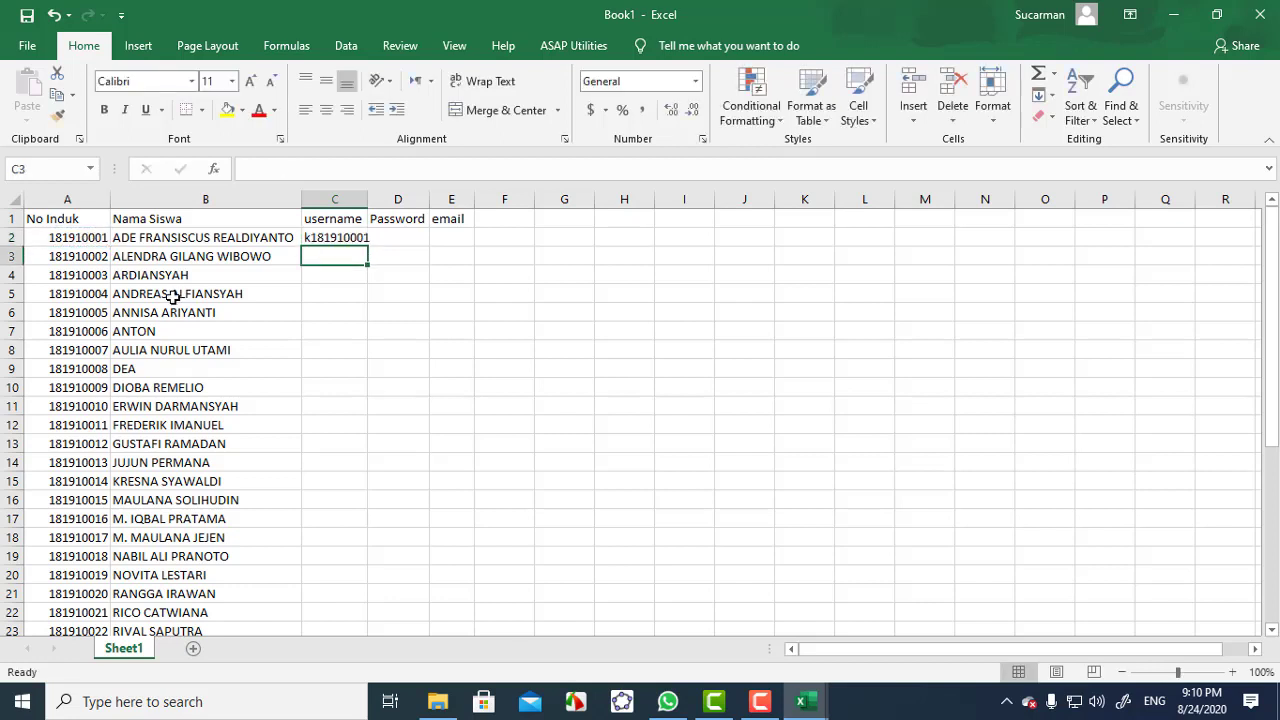
Step: Fill the username formula from C2 down to C38, the last student row
click(324, 232)
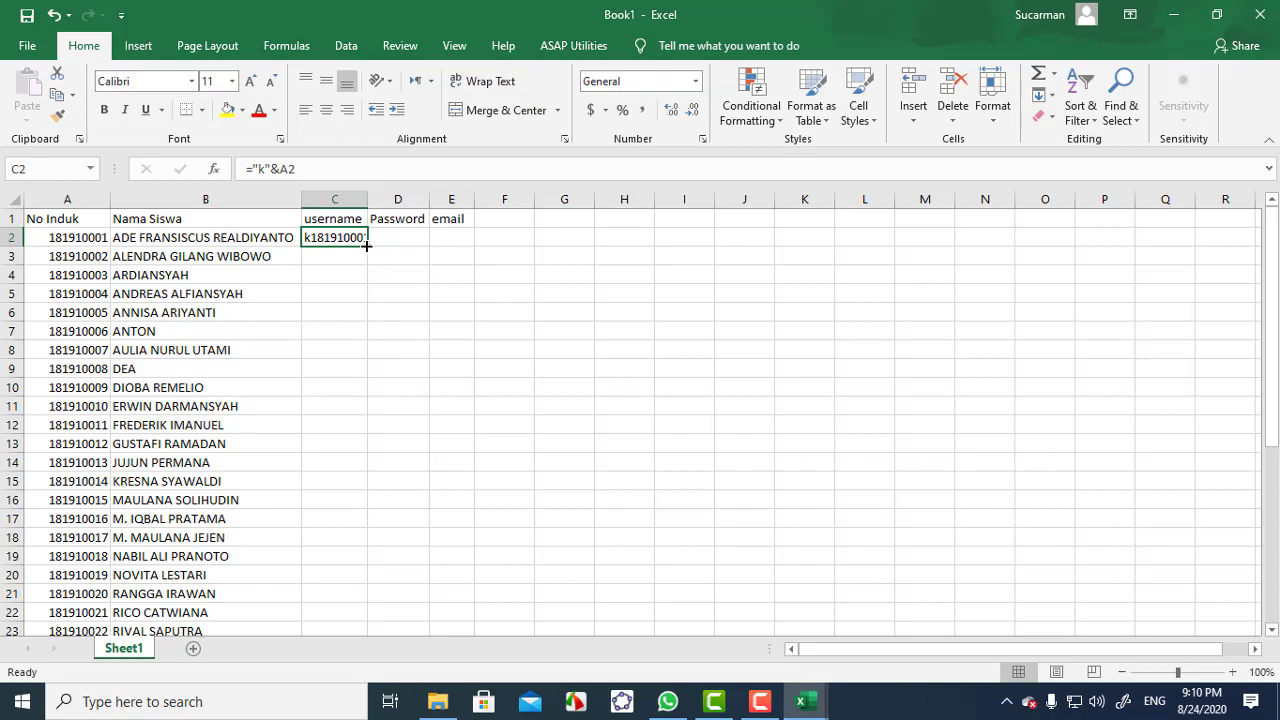
drag(366, 245, 340, 596)
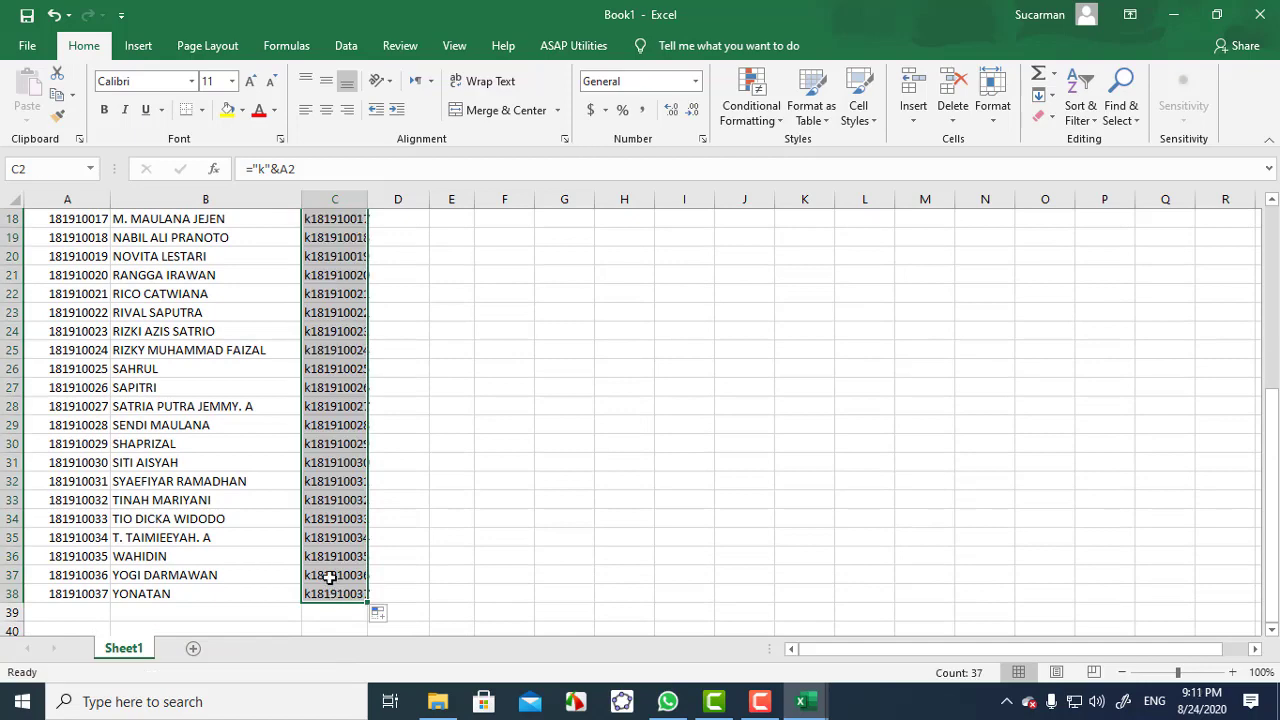
scroll(329, 575, up, 6)
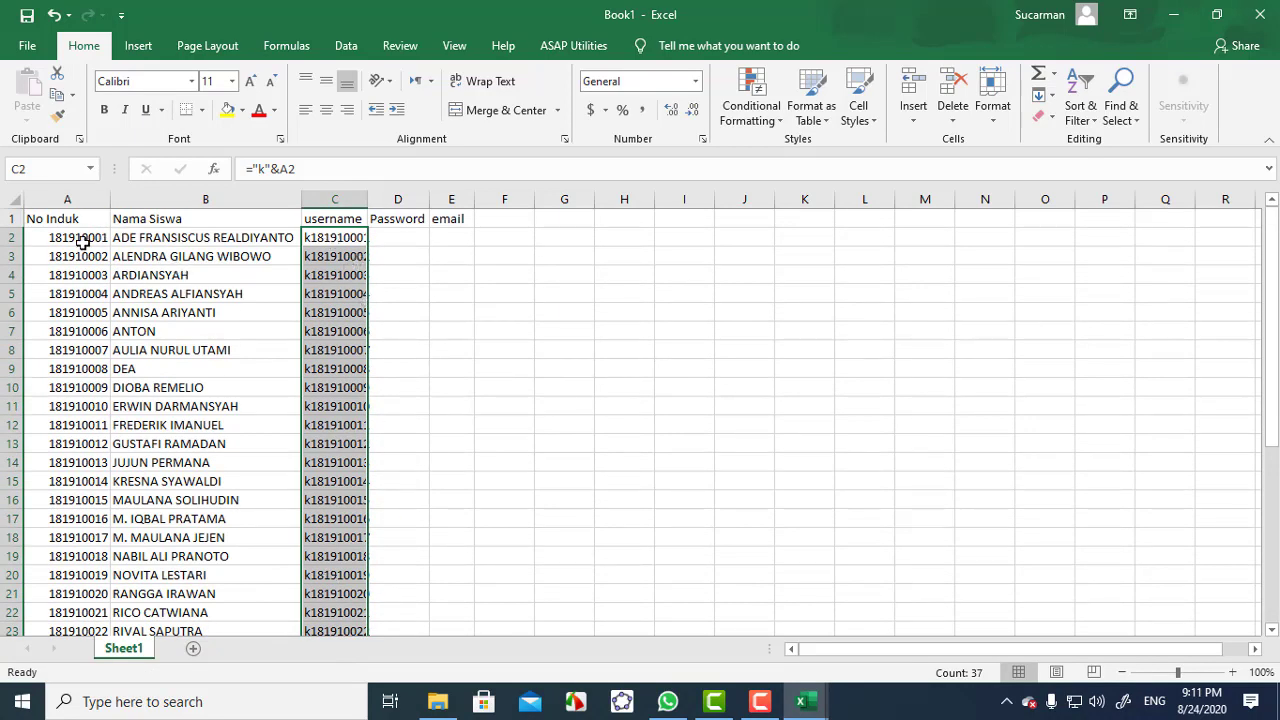
click(405, 309)
Step: Copy the usernames in C2:C38 and paste them over the same cells as values only
click(336, 238)
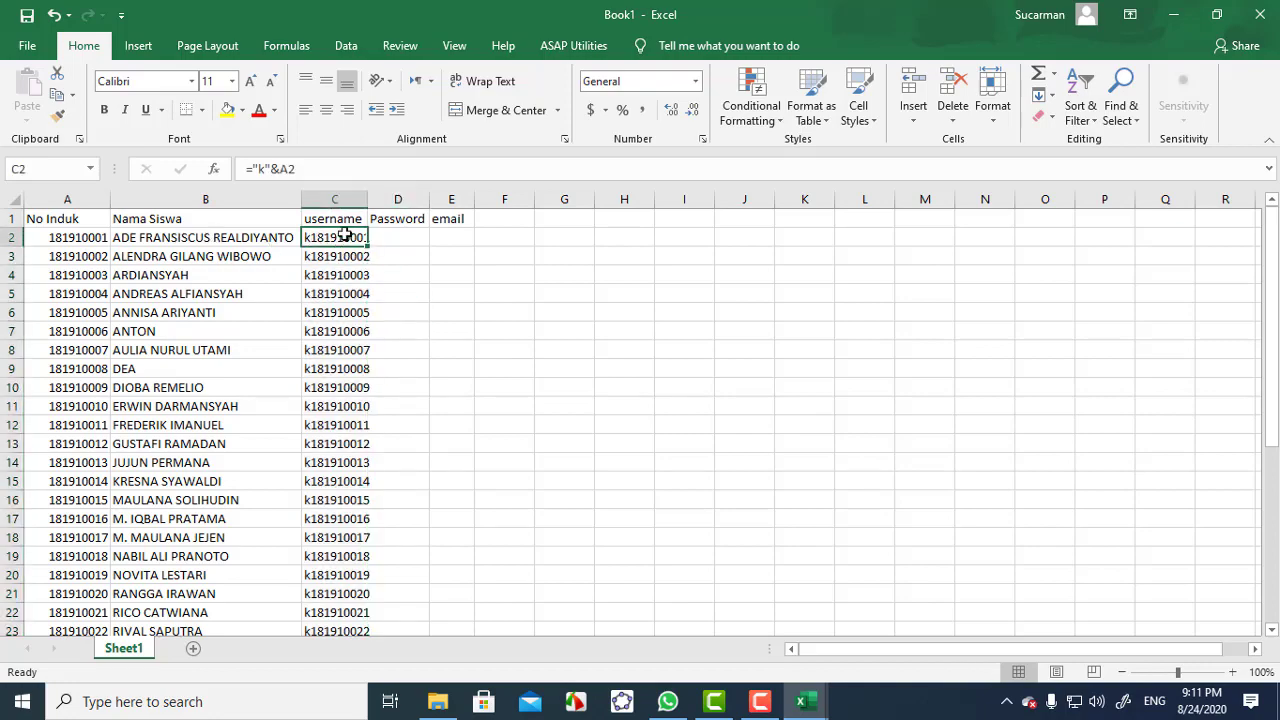
drag(344, 235, 342, 556)
right_click(337, 408)
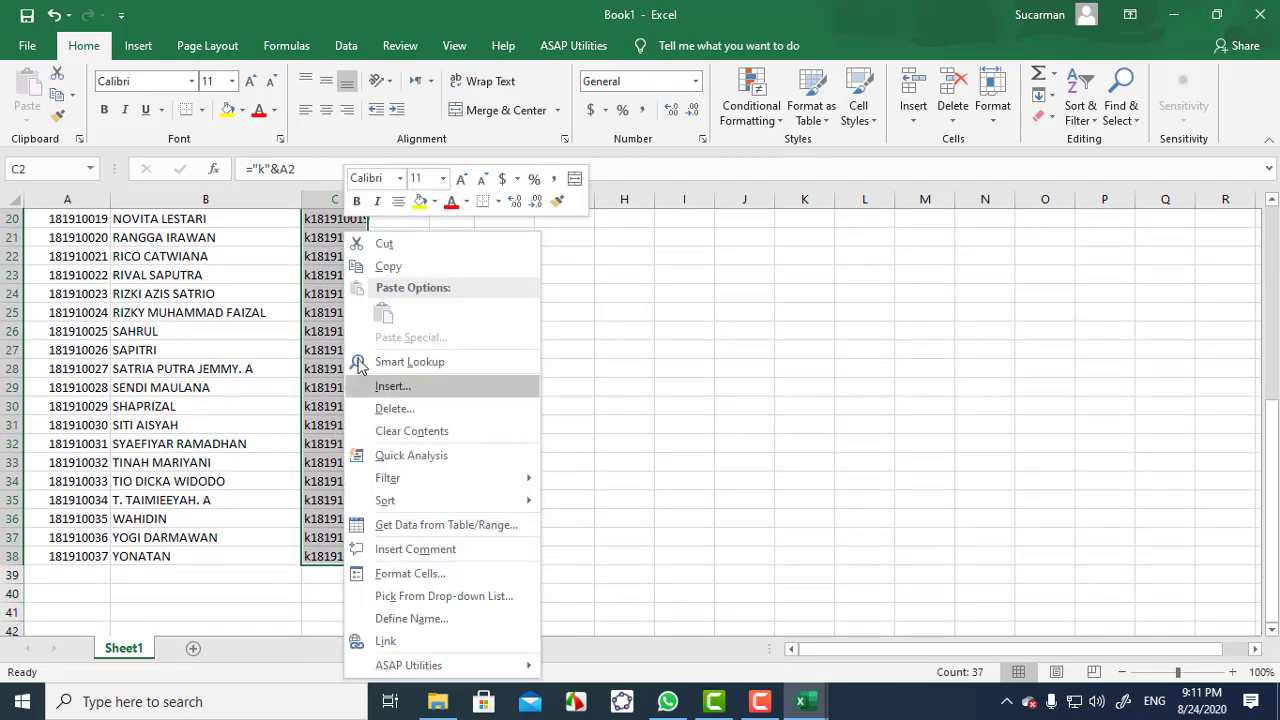
click(393, 268)
scroll(370, 355, up, 6)
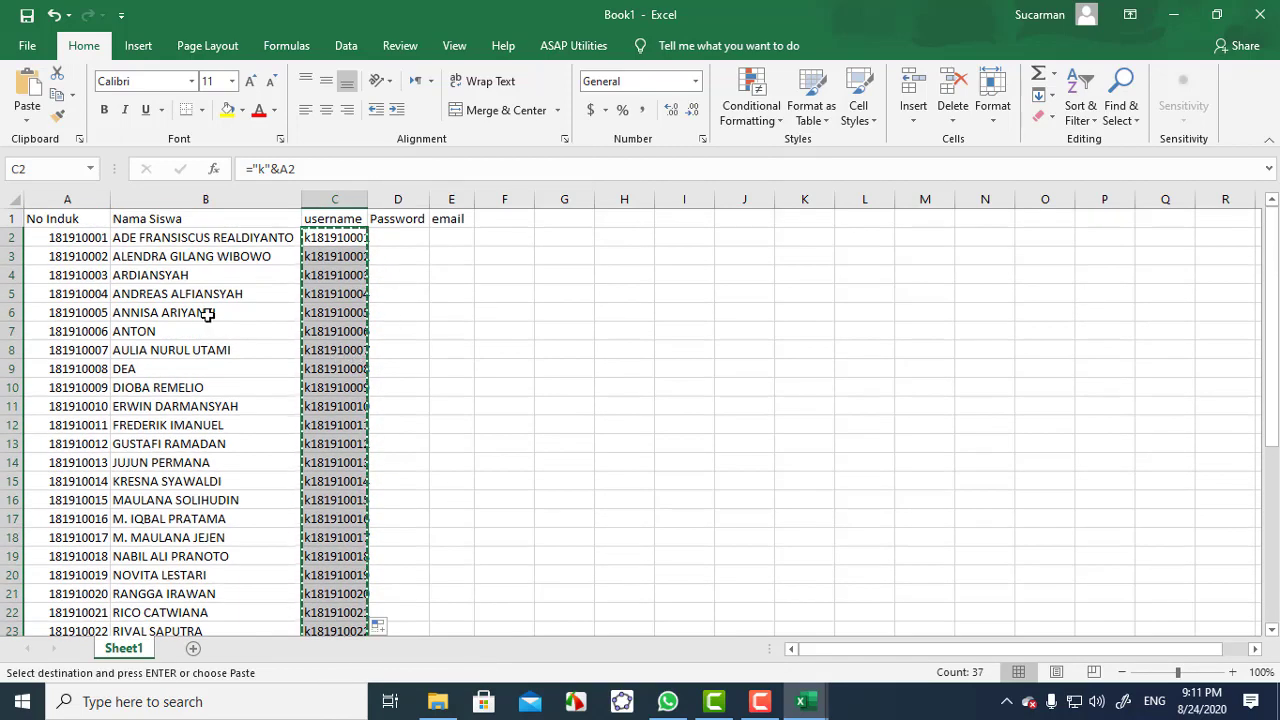
right_click(334, 231)
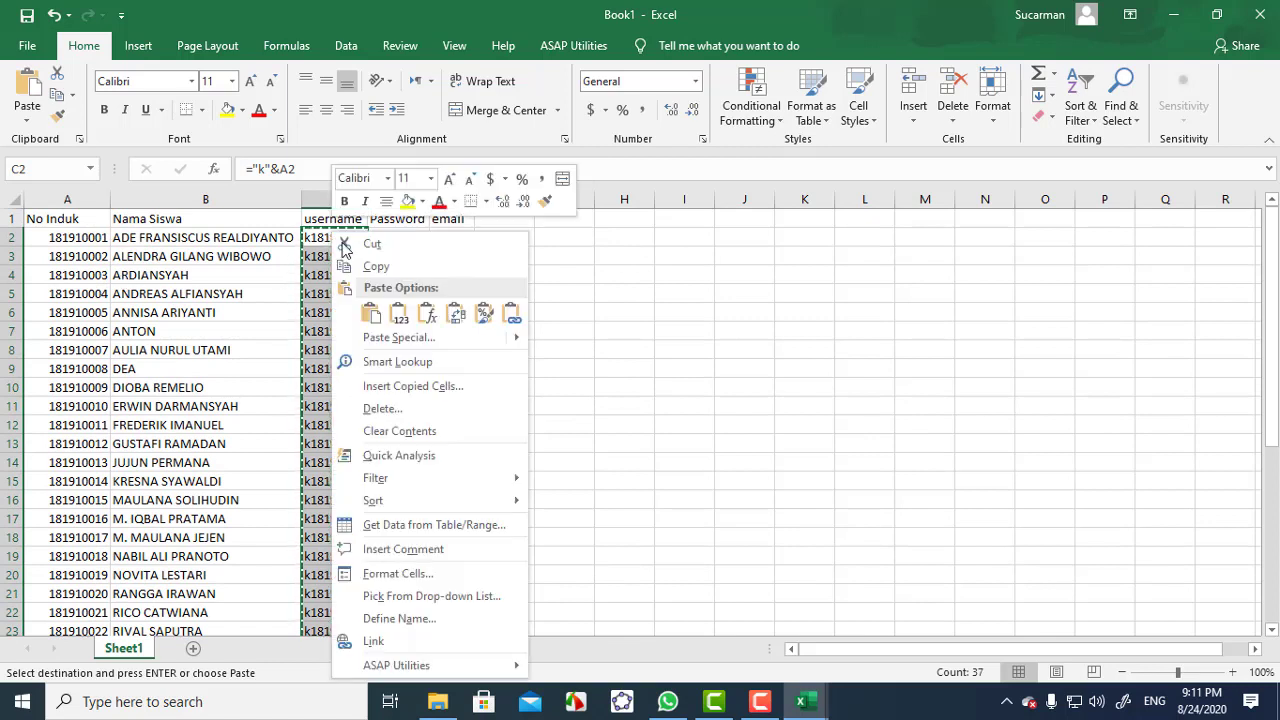
click(400, 316)
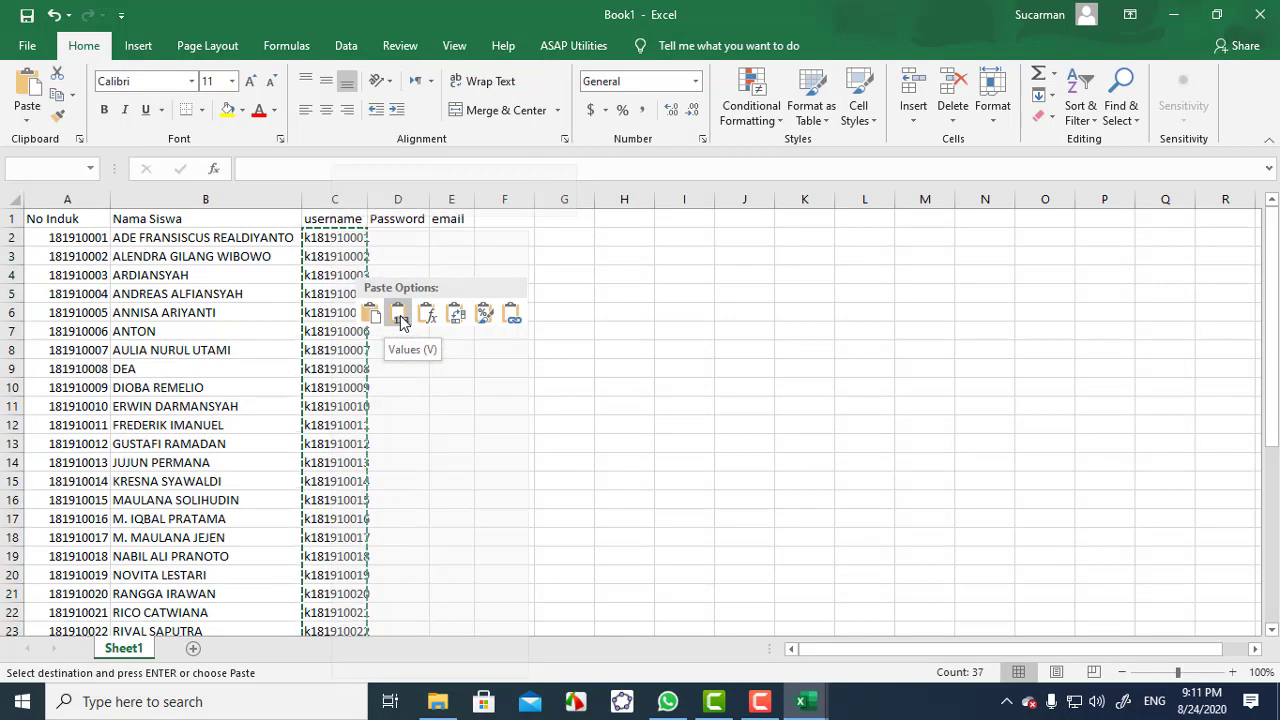
click(400, 331)
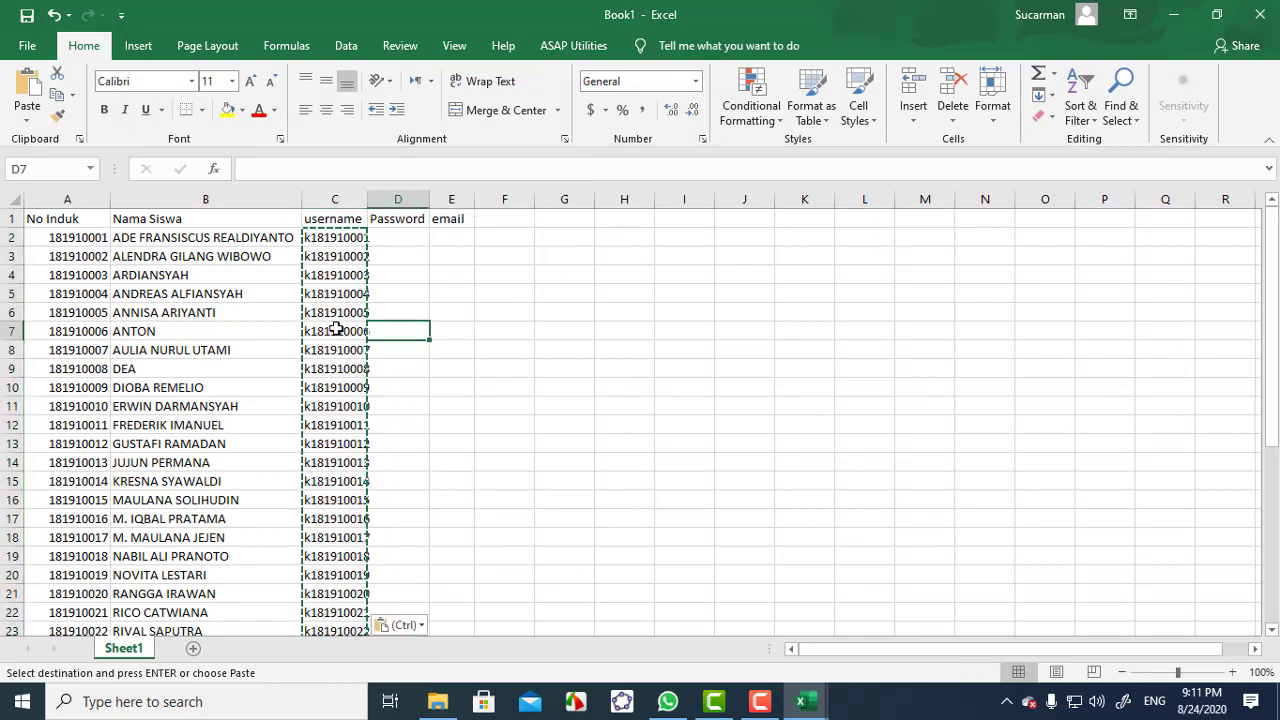
Step: Clear the student numbers in A2:A38, keeping the header in A1
click(313, 242)
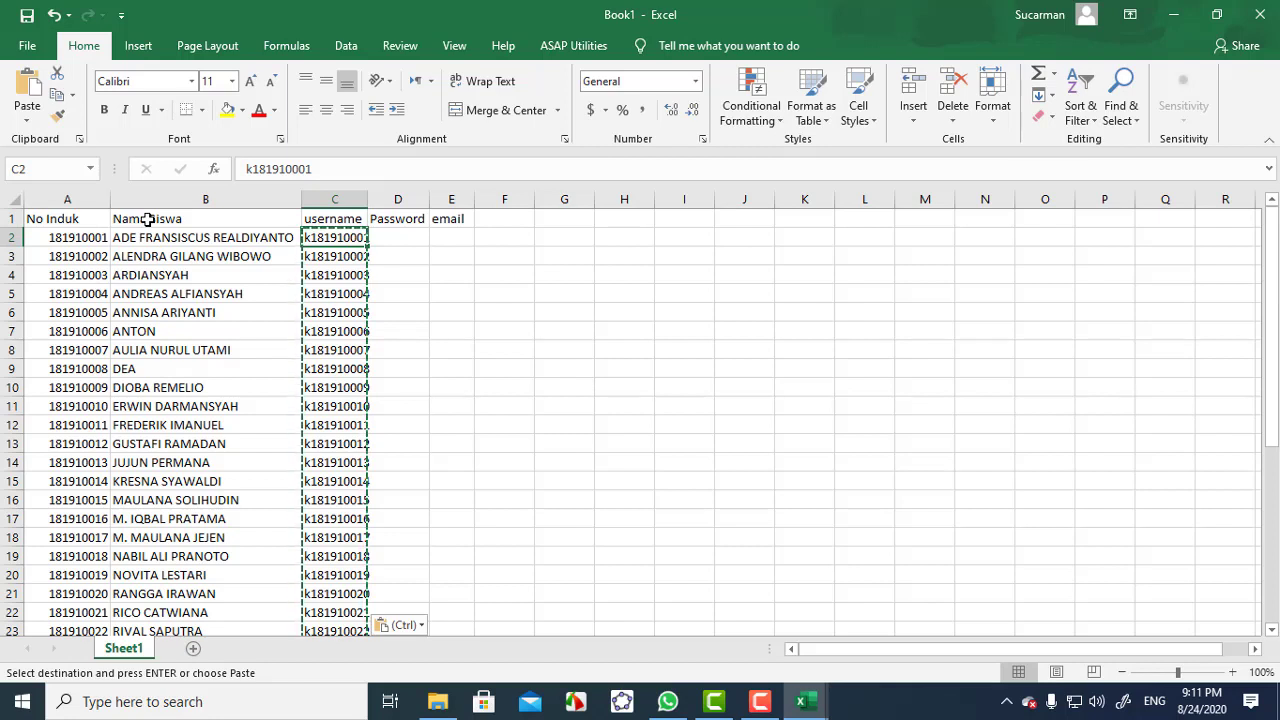
click(69, 218)
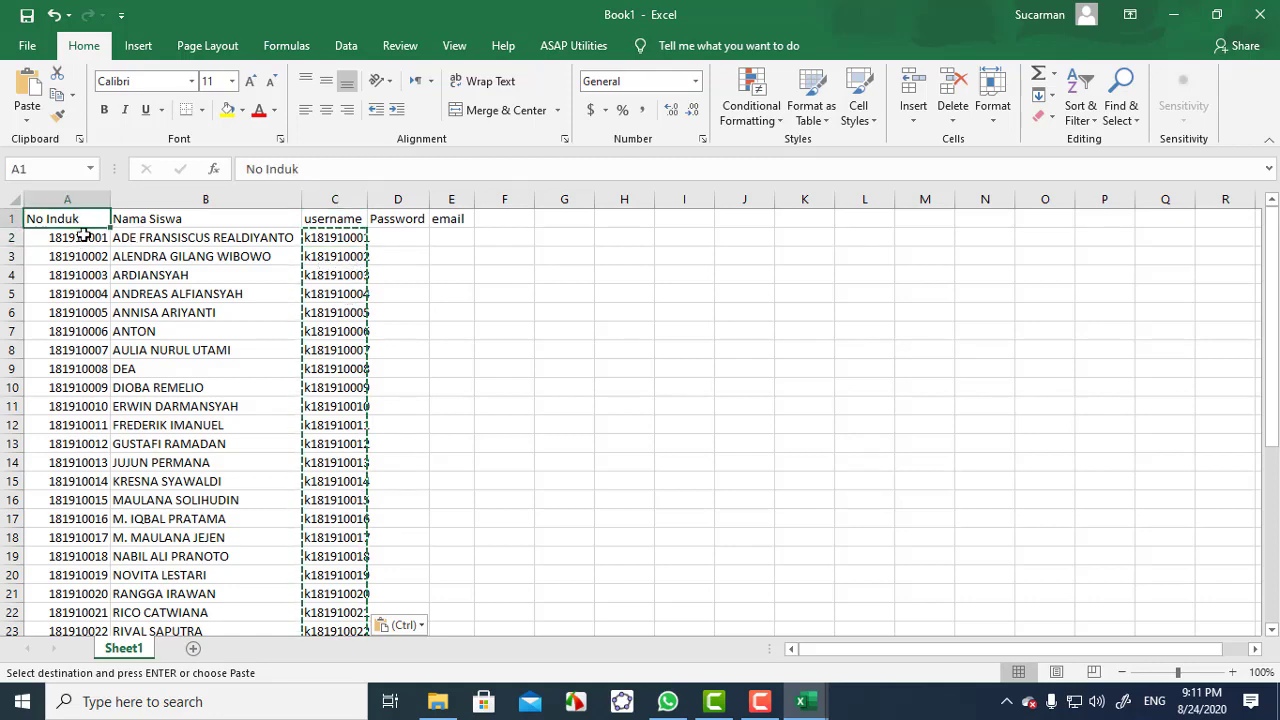
drag(84, 238, 70, 588)
key(Delete)
scroll(74, 584, up, 6)
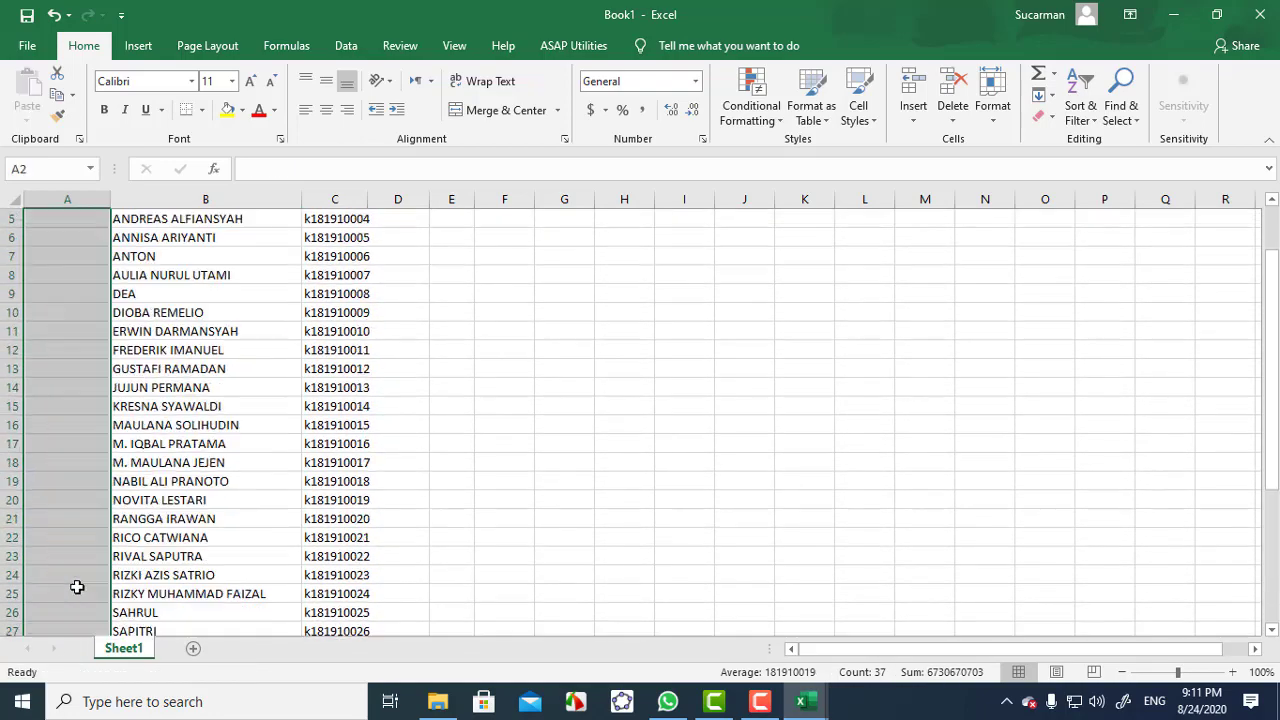
Step: Rename the header in A1 to Firstname and the header in B1 to Lastname
click(72, 220)
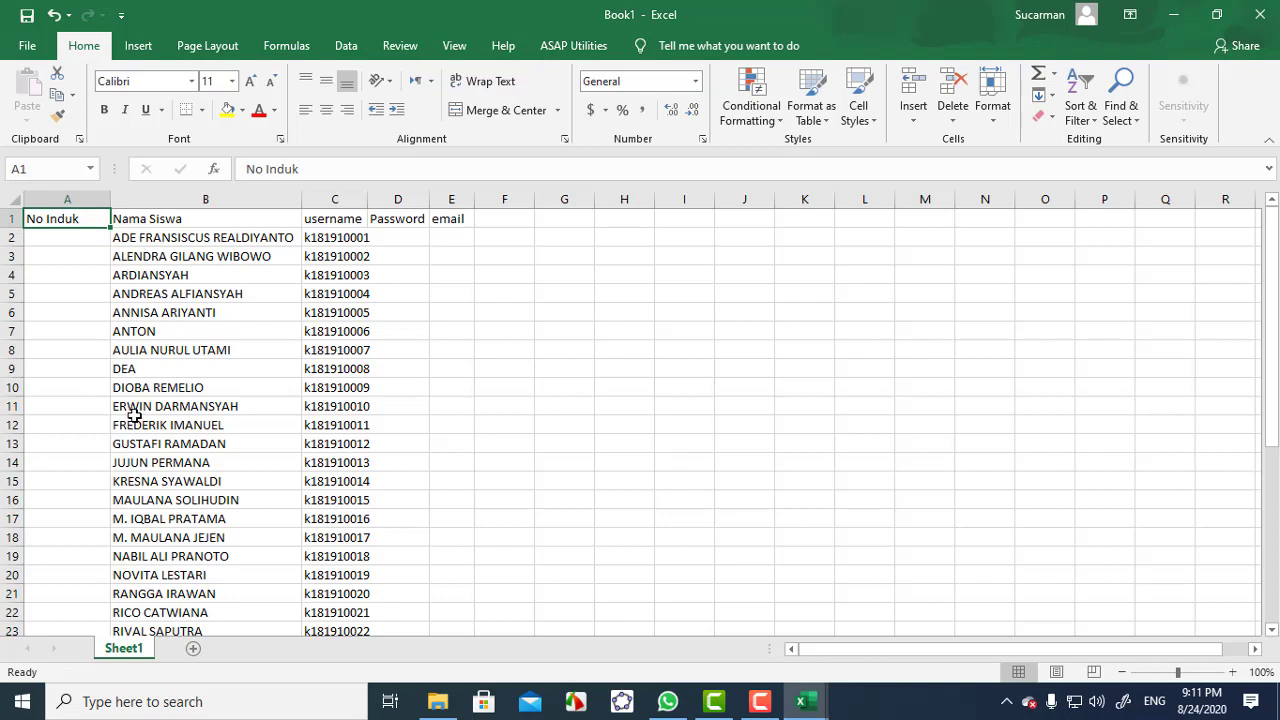
text(Fir)
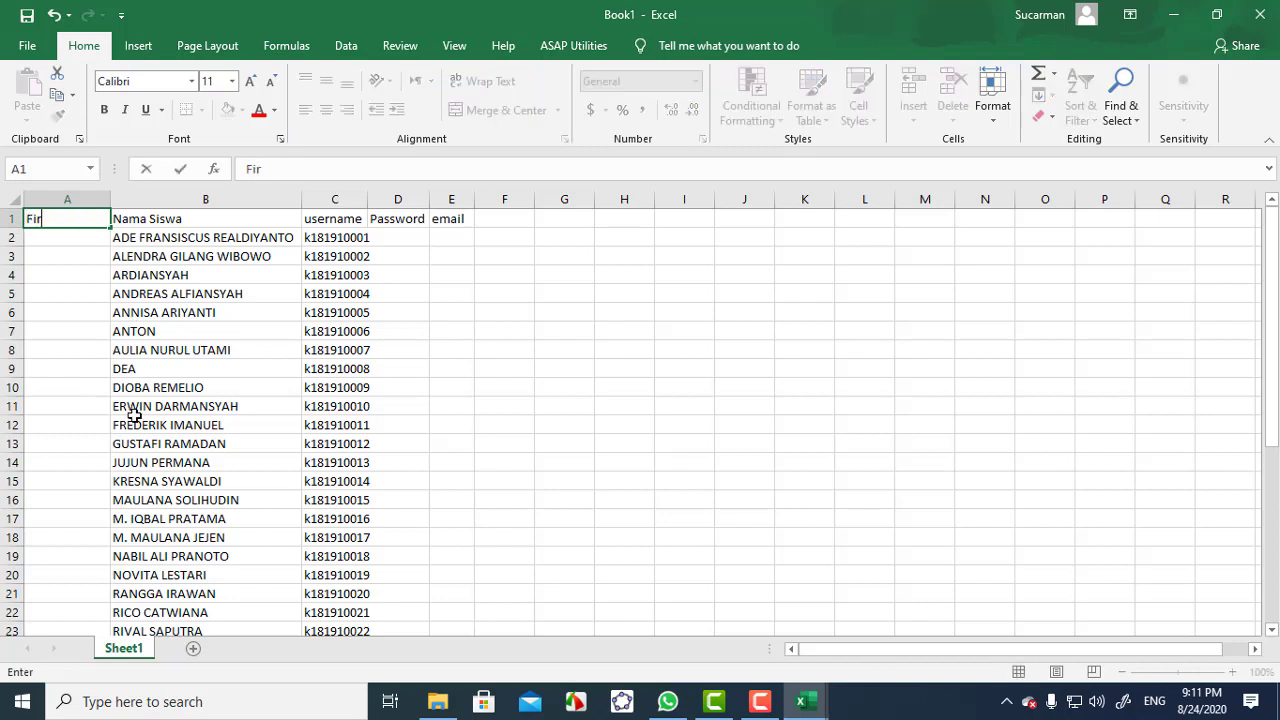
text(stname)
key(Tab)
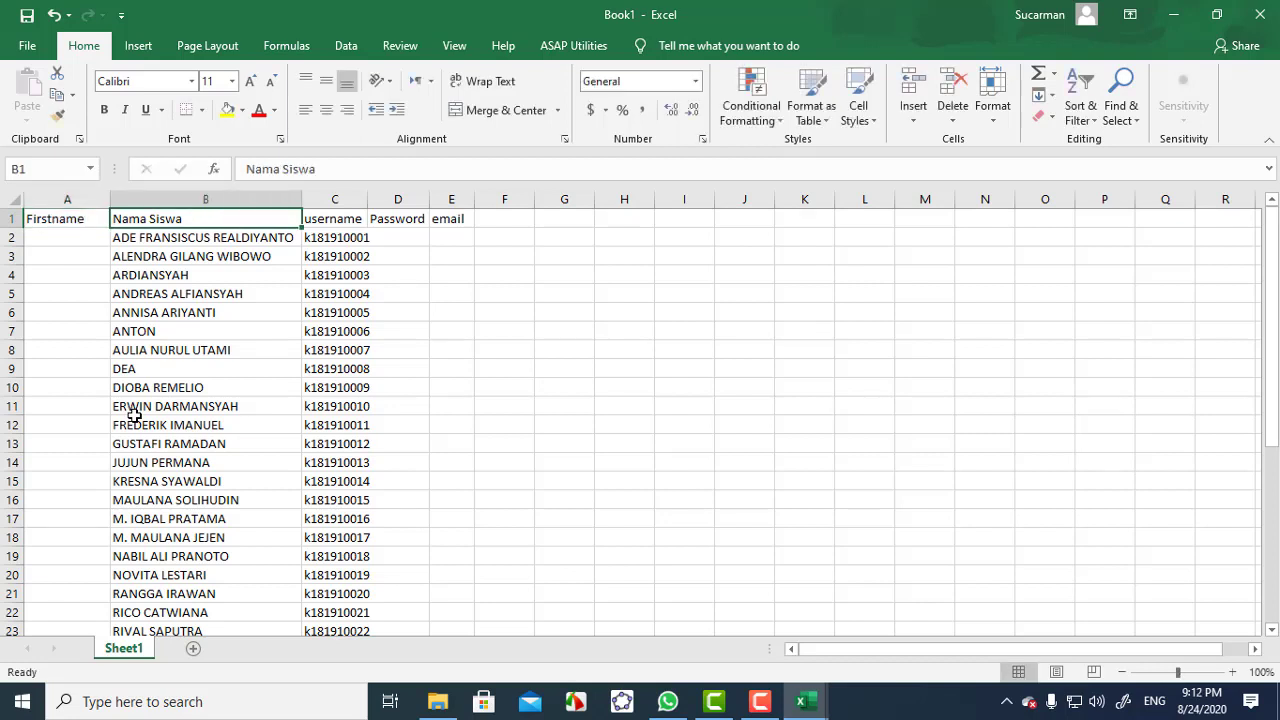
text(Las)
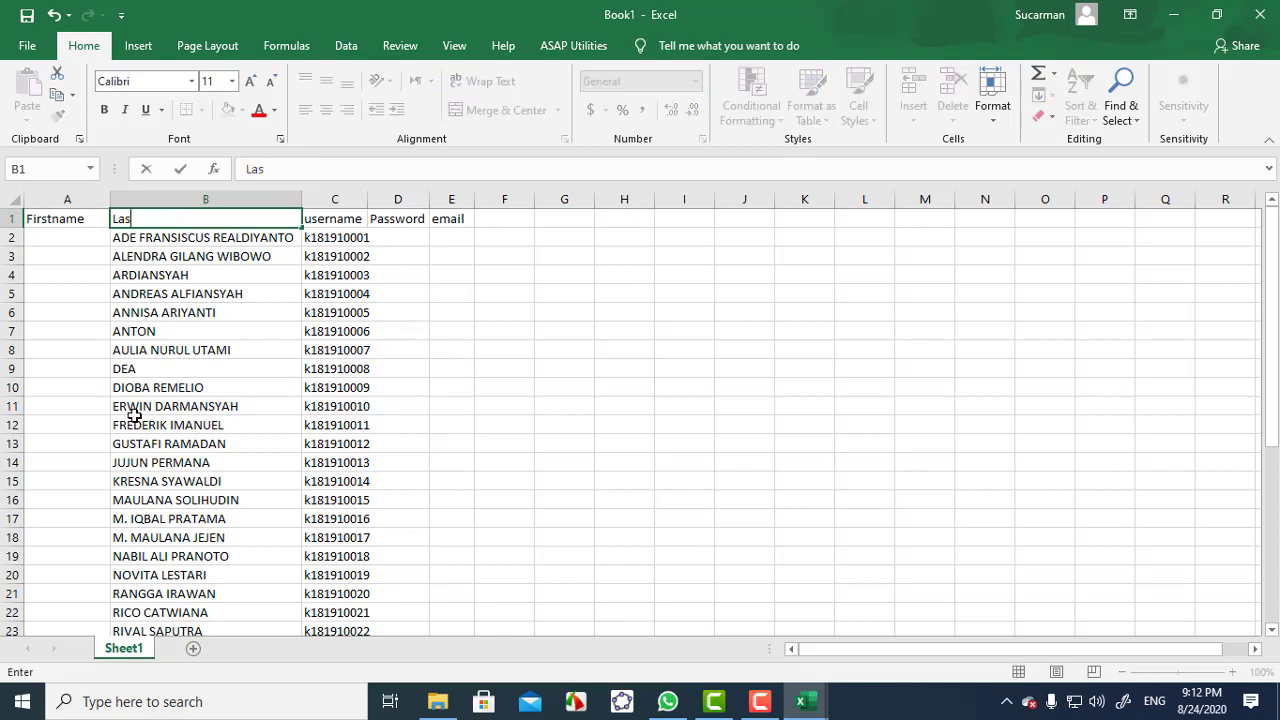
text(tname)
key(Return)
Step: Enter the class name XII TKJ 1 in A2 under Firstname
key(Left)
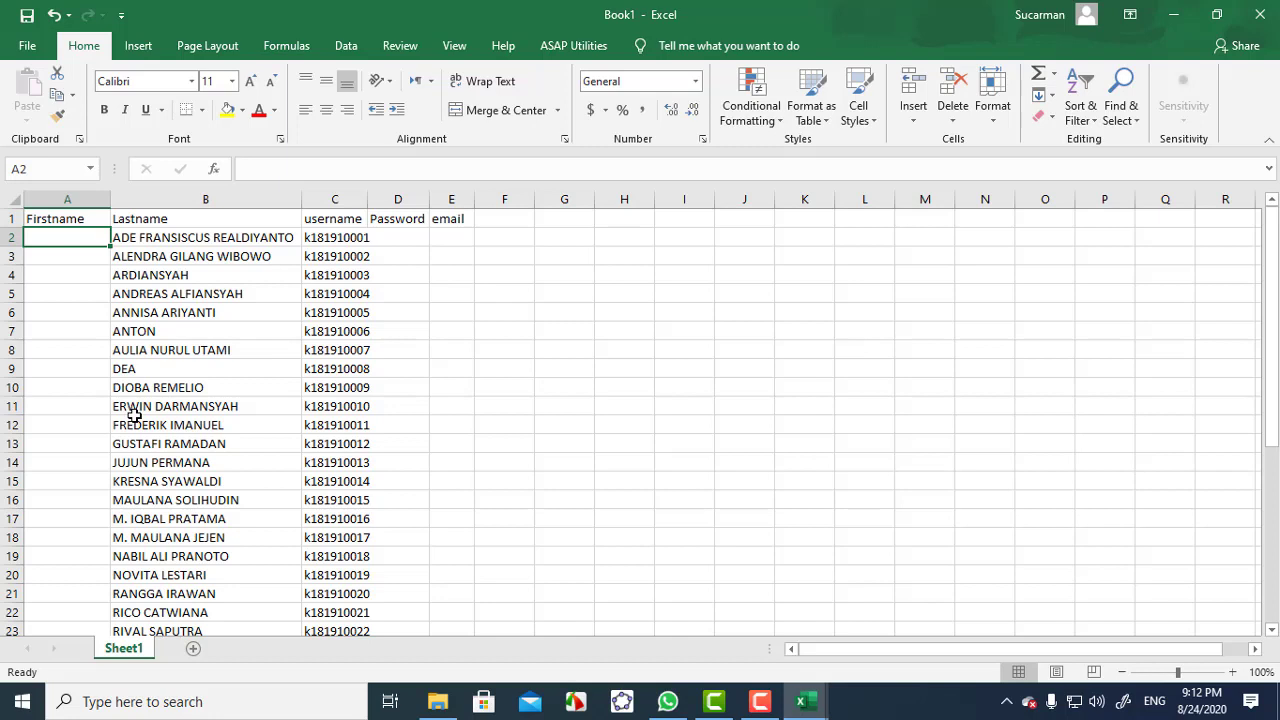
text(XII)
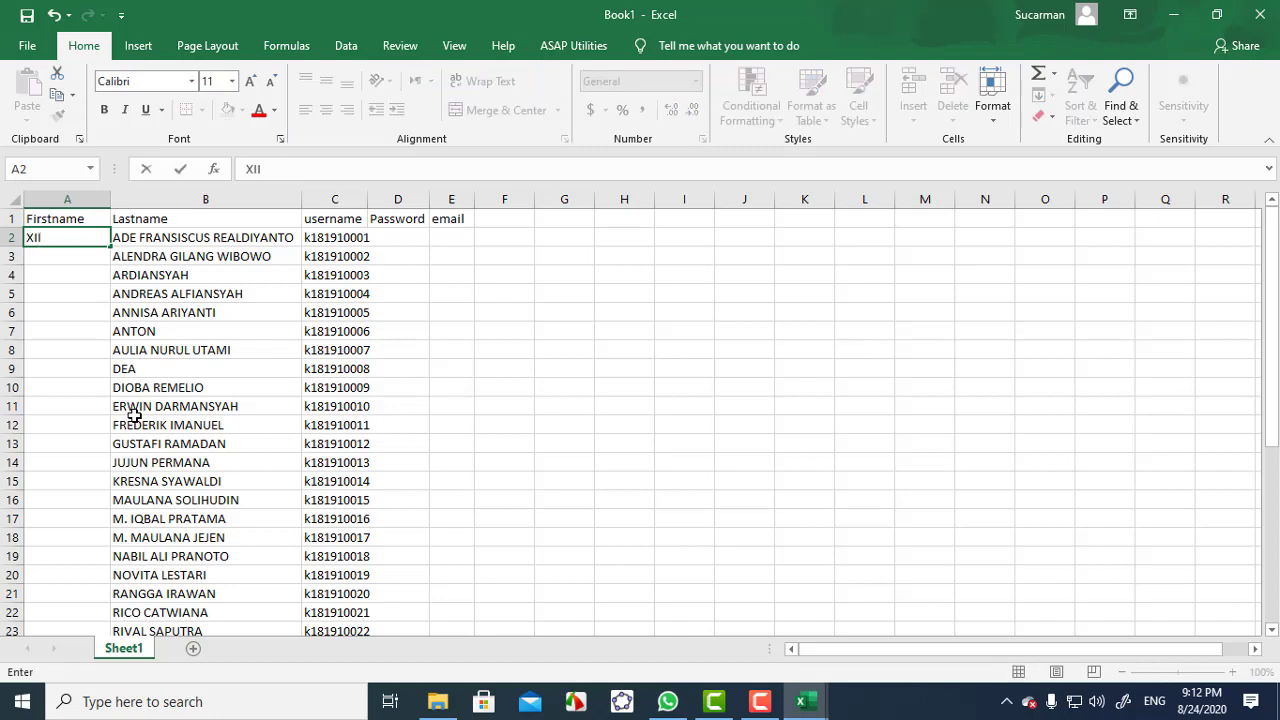
text( TKJ 1)
key(Return)
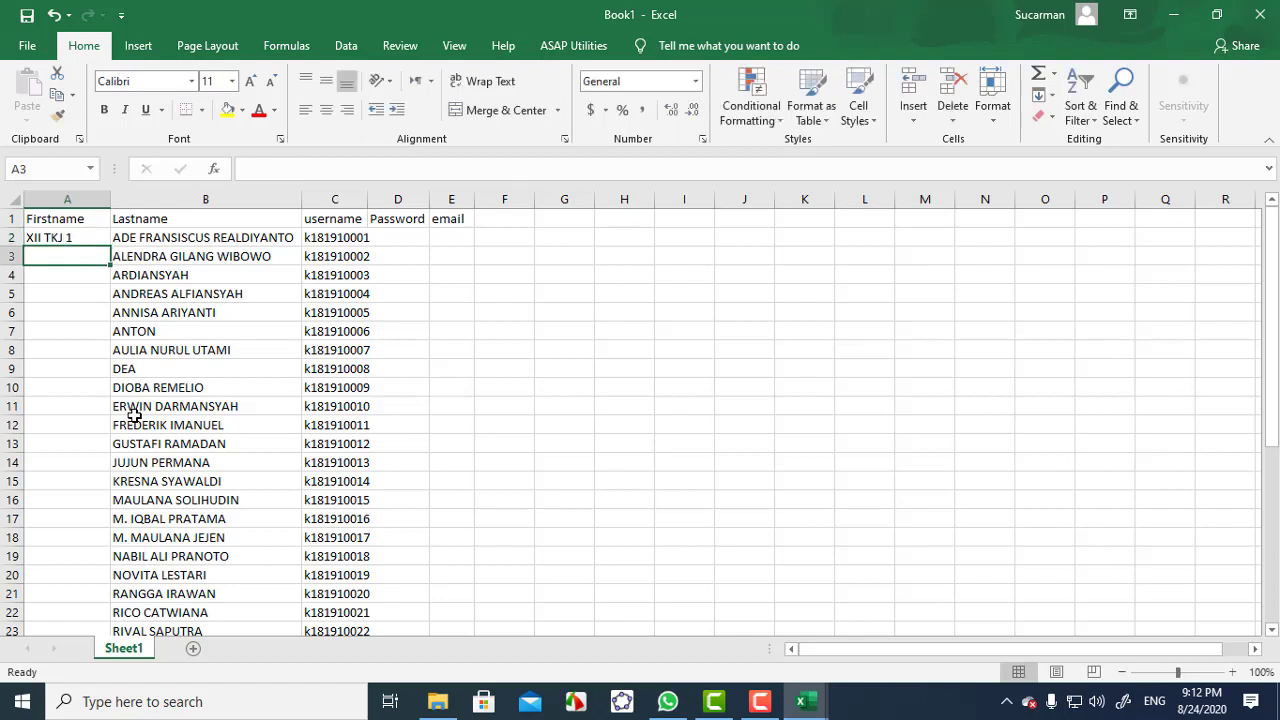
Step: Copy the class name XII TKJ 1 from A2 into A3:A15
click(45, 235)
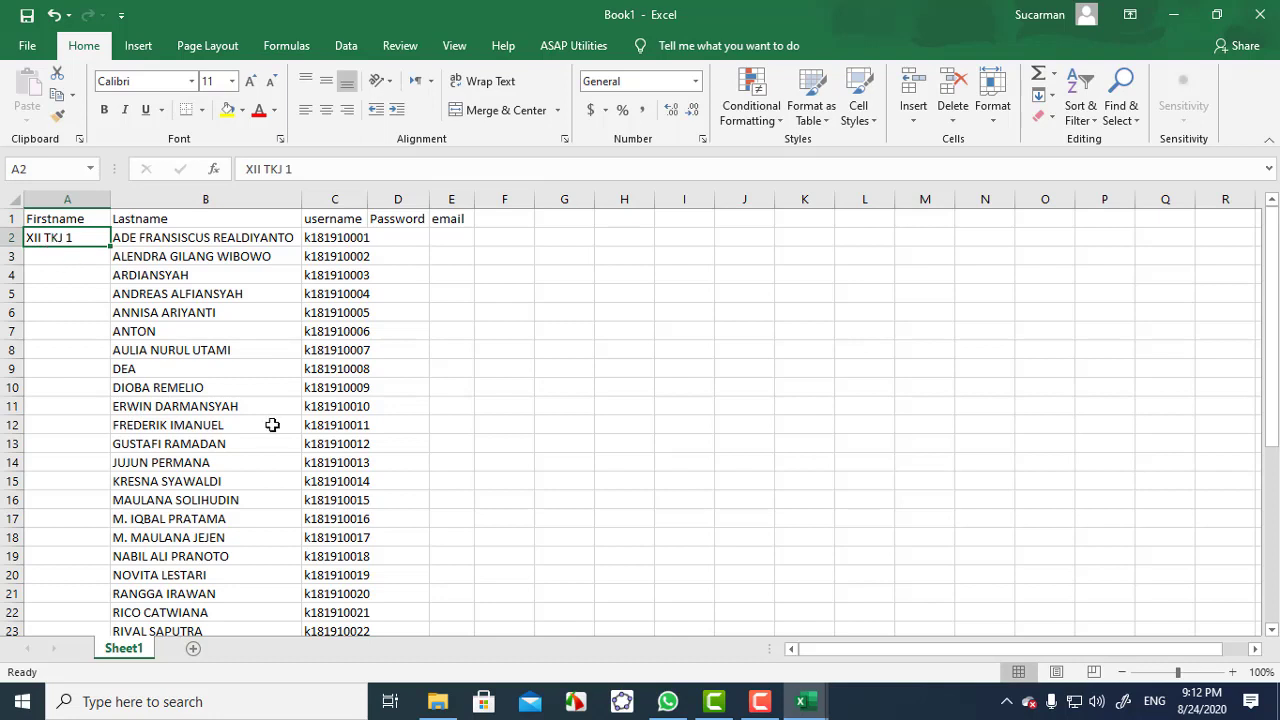
key(ctrl+c)
key(Down)
key(shift+Down)
key(shift+Down)
key(shift+Down)
key(shift+Down)
key(shift+Down)
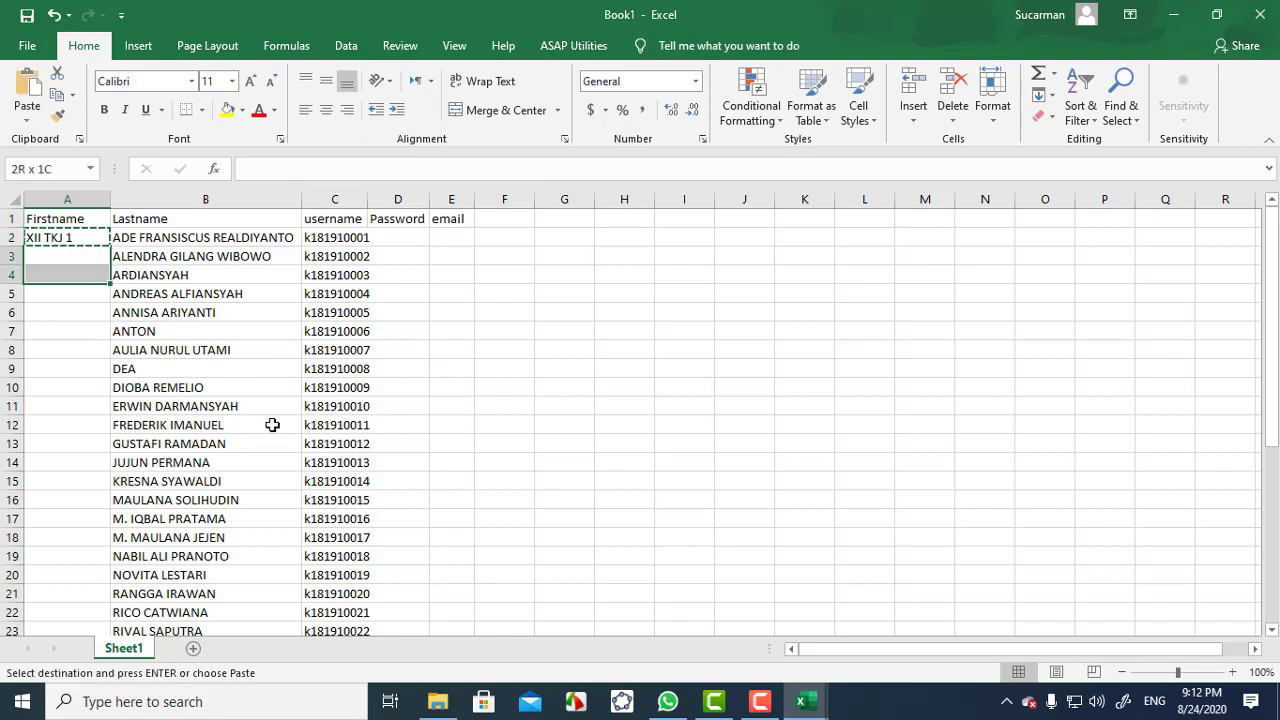
key(shift+Down)
key(shift+Down)
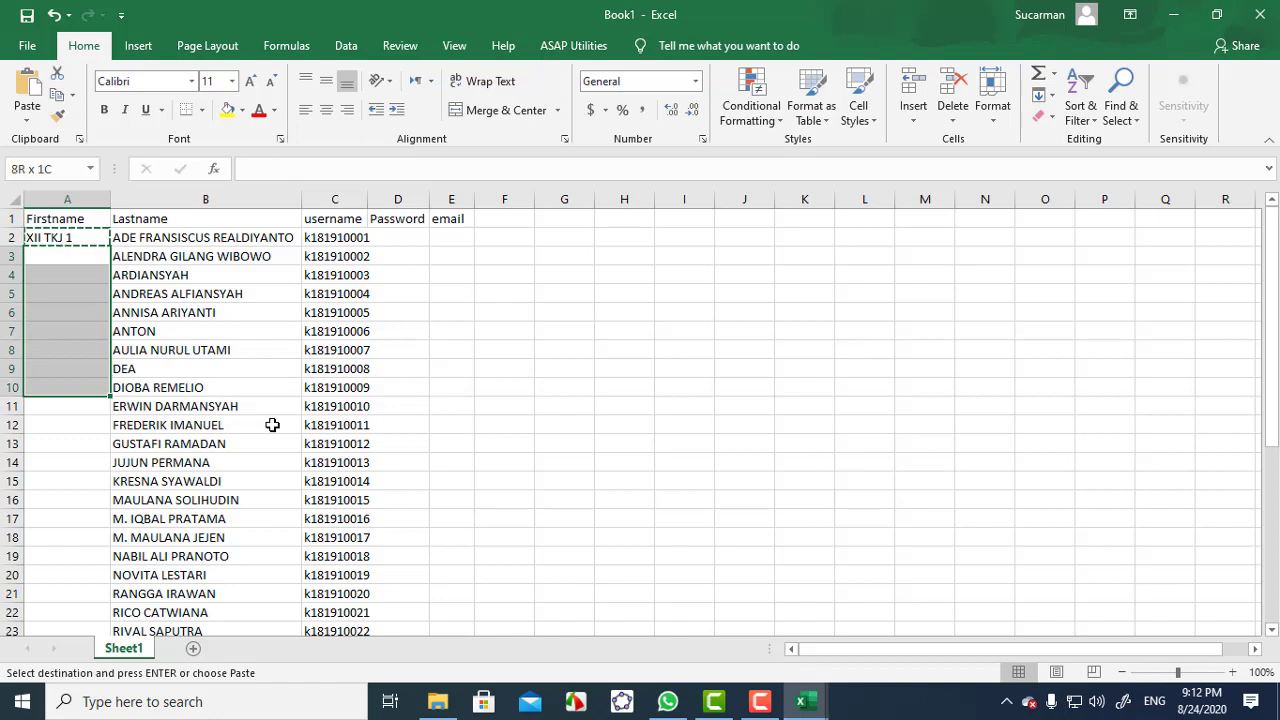
key(shift+Down)
key(shift+Down)
key(shift+Down)
key(shift+Down)
key(shift+Down)
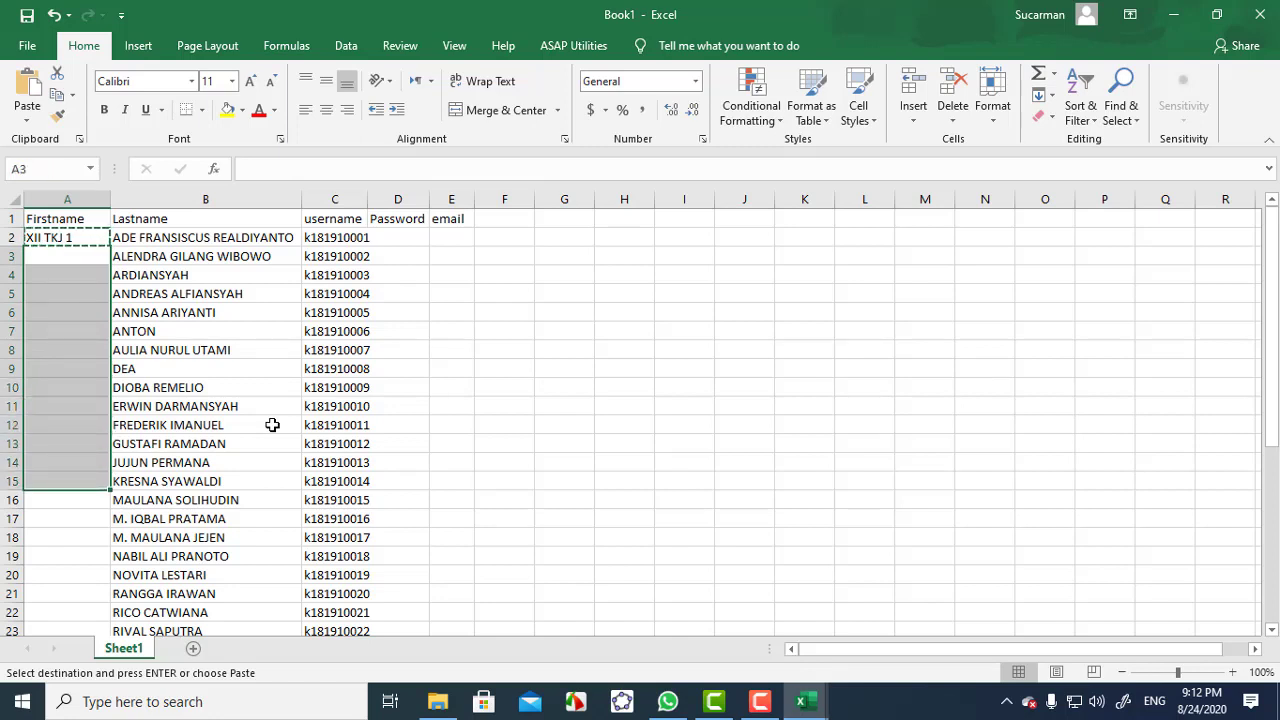
key(ctrl+v)
Step: Extend the class name series from A15 by one row so that A16 holds XII TKJ 2
click(72, 483)
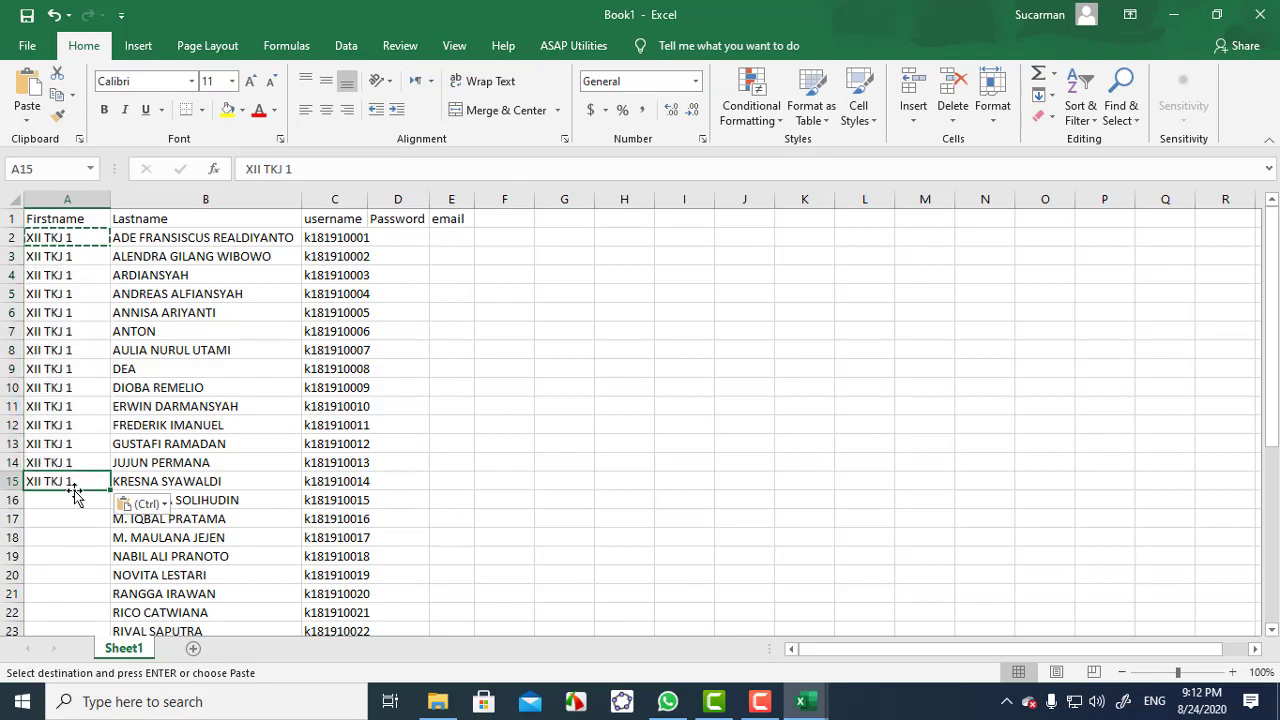
drag(110, 489, 107, 509)
click(86, 502)
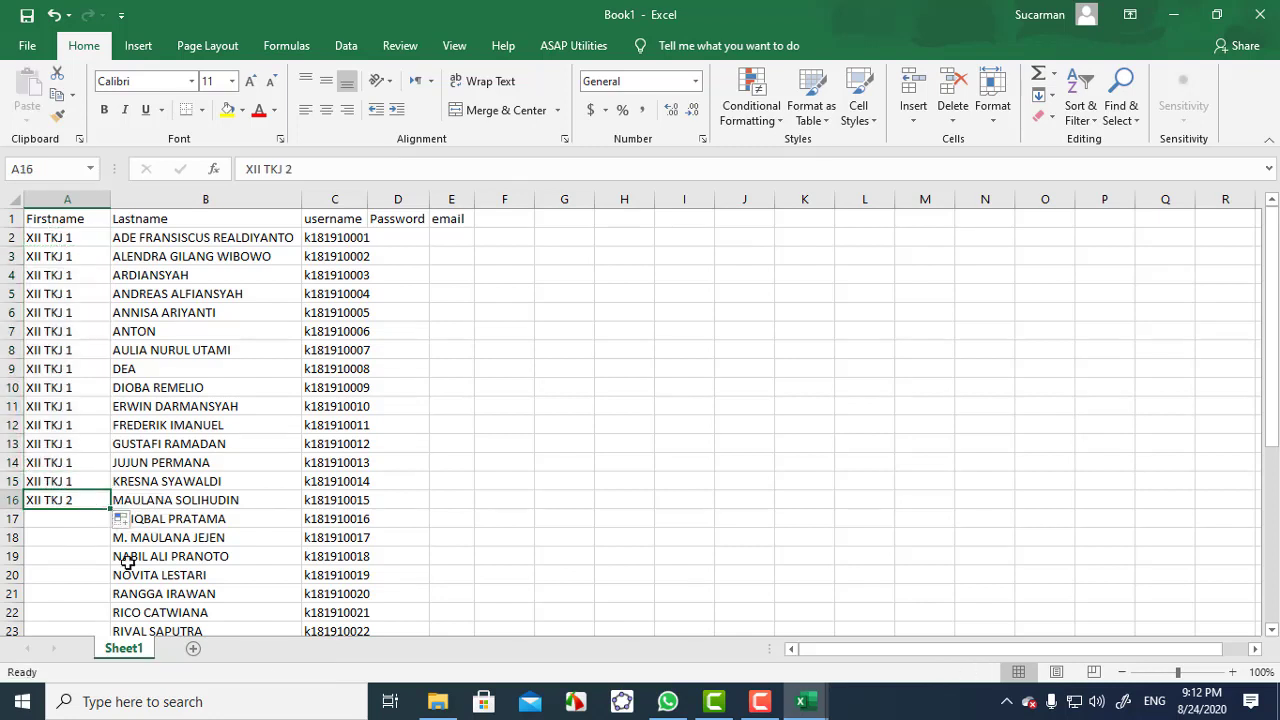
Step: Copy the class name XII TKJ 2 from A16 into A17:A24
key(ctrl+c)
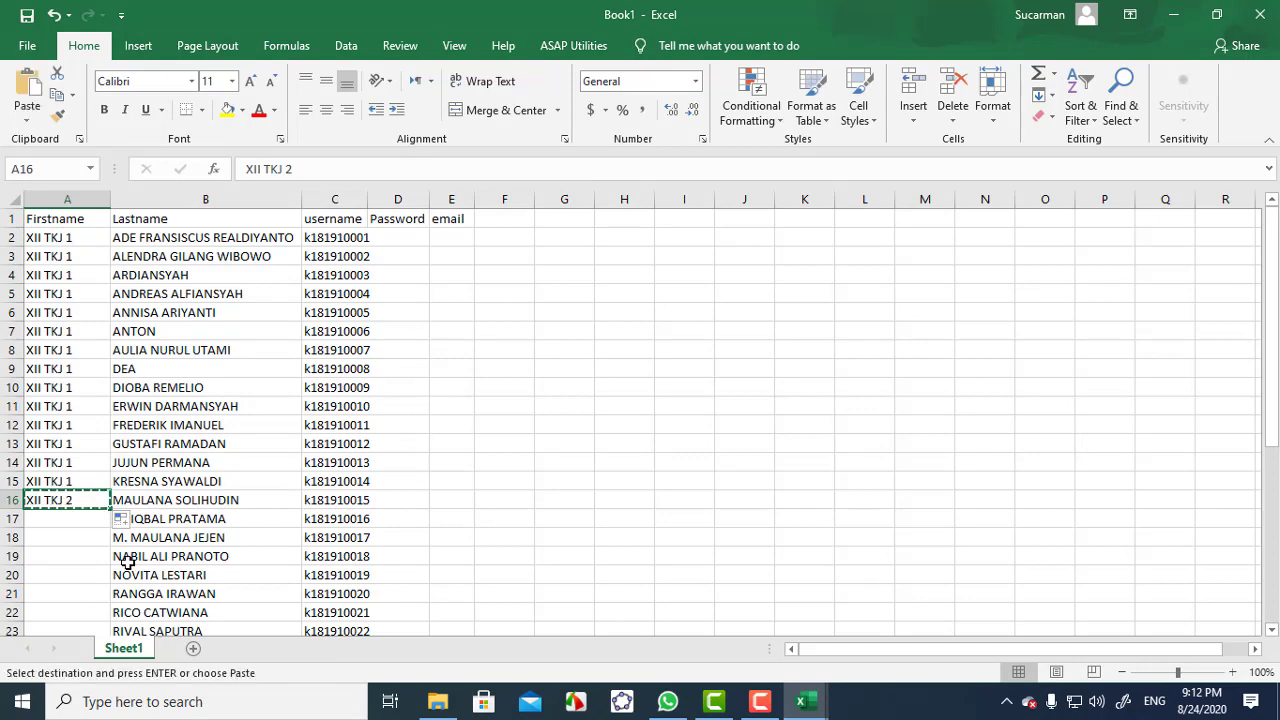
key(Down)
key(shift+Down)
key(shift+Down)
key(shift+Down)
key(shift+Down)
key(shift+Down)
key(shift+Down)
key(shift+Down)
key(shift+Down)
key(shift+Down)
key(shift+Down)
key(shift+Down)
key(shift+Down)
key(shift+Down)
key(shift+Down)
key(shift+Down)
key(shift+Down)
key(shift+Down)
key(shift+Down)
key(shift+Down)
key(shift+Down)
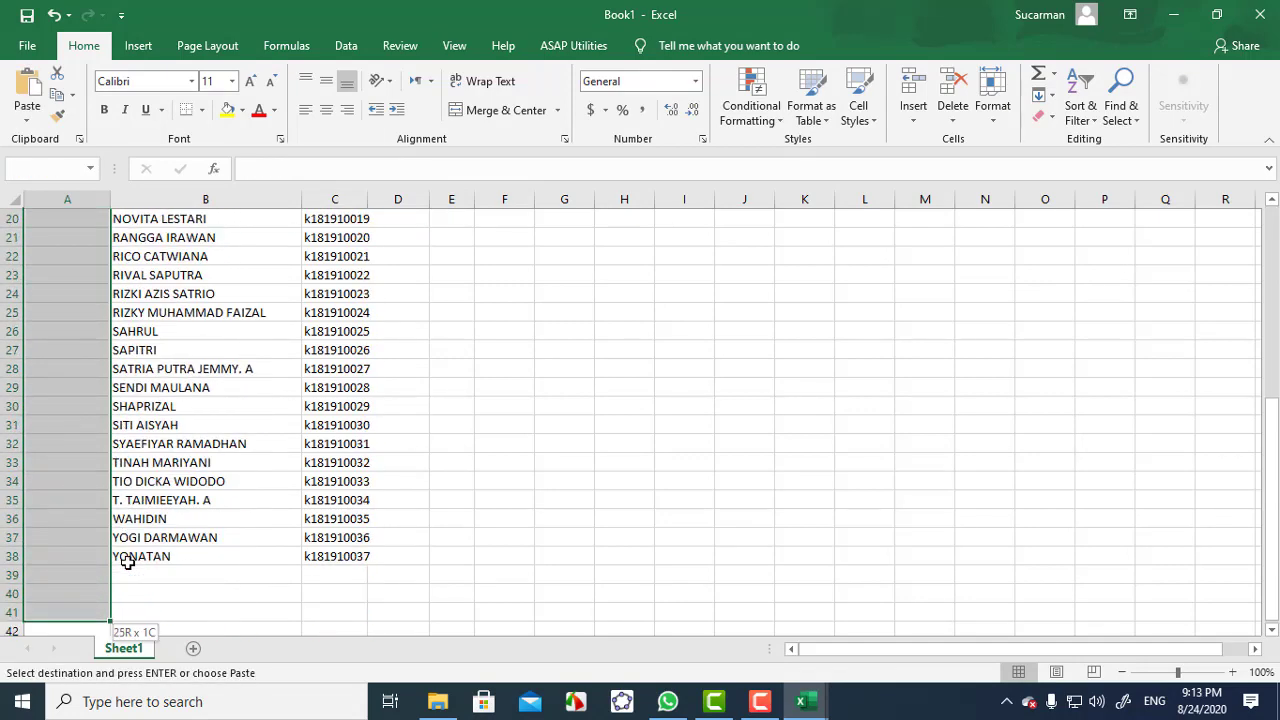
key(shift+Up)
key(shift+Up)
key(shift+Up)
key(shift+Up)
key(shift+Up)
key(shift+Up)
key(shift+Up)
key(shift+Up)
key(shift+Up)
key(shift+Up)
key(shift+Up)
key(shift+Up)
key(shift+Up)
key(shift+Up)
key(shift+Up)
key(shift+Up)
key(shift+Up)
key(shift+Up)
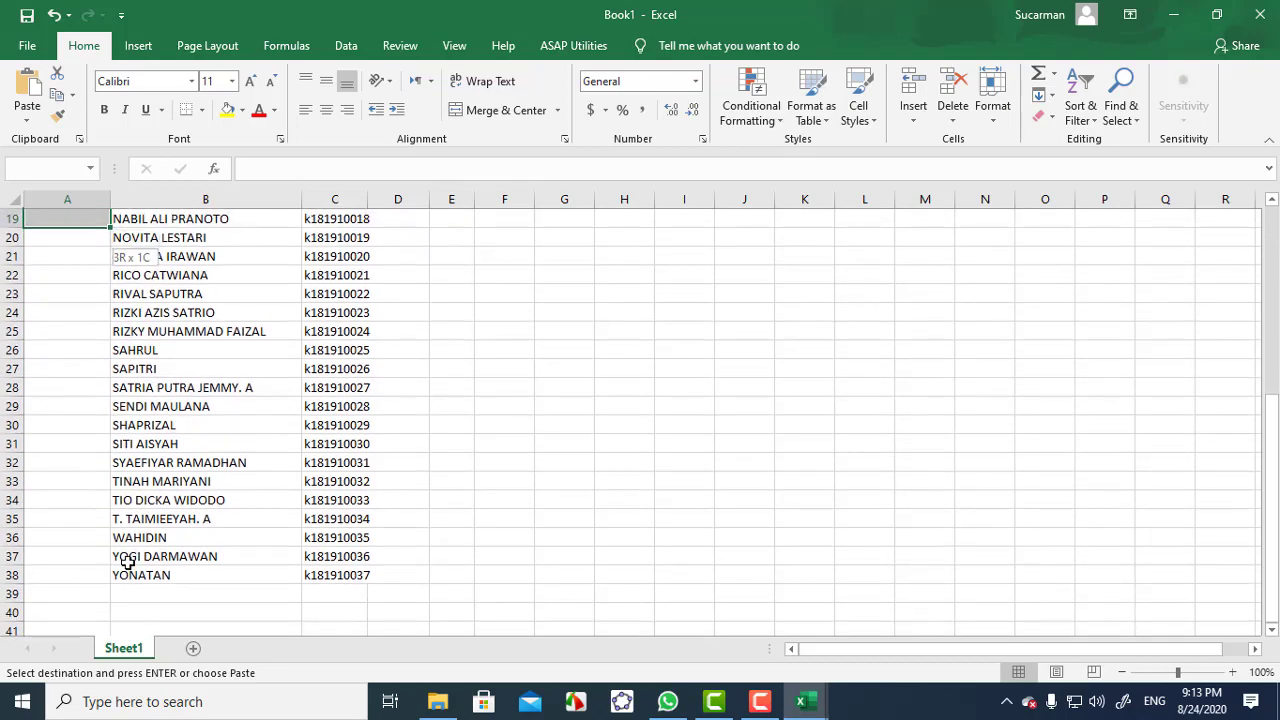
key(shift+Down)
key(shift+Down)
key(shift+Down)
key(shift+Up)
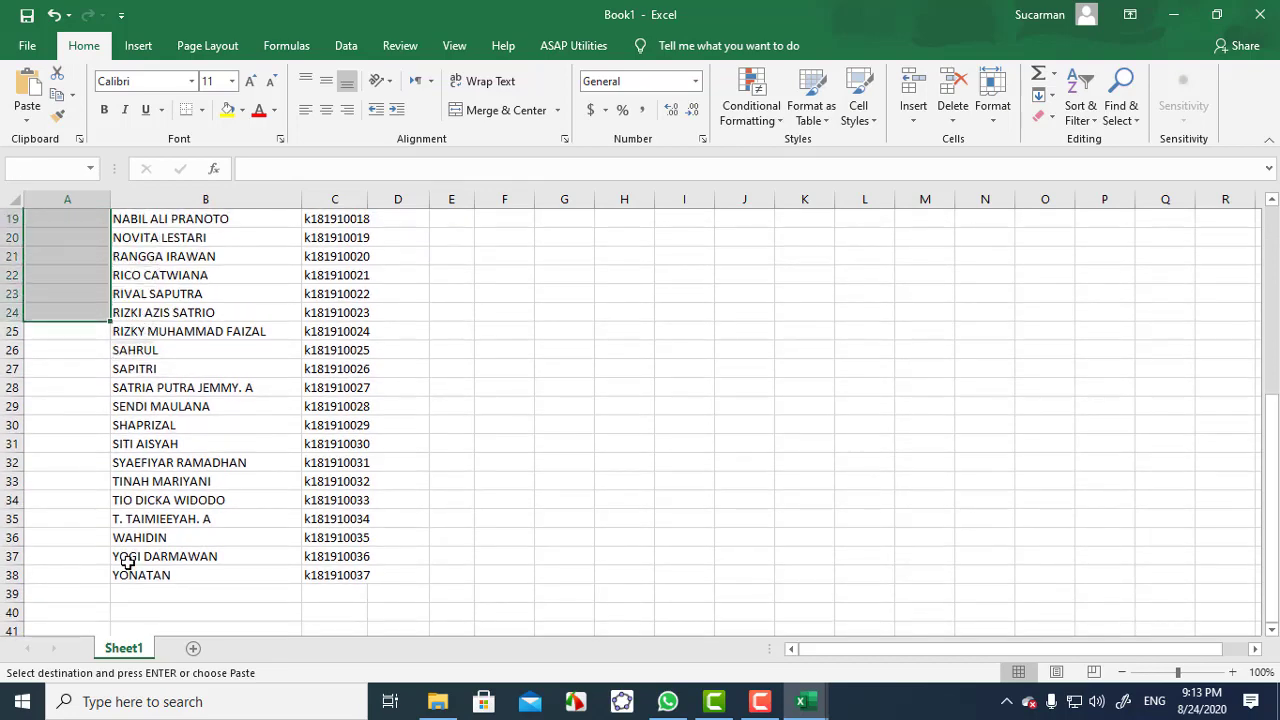
key(Return)
scroll(125, 565, up, 2)
scroll(160, 470, down, 2)
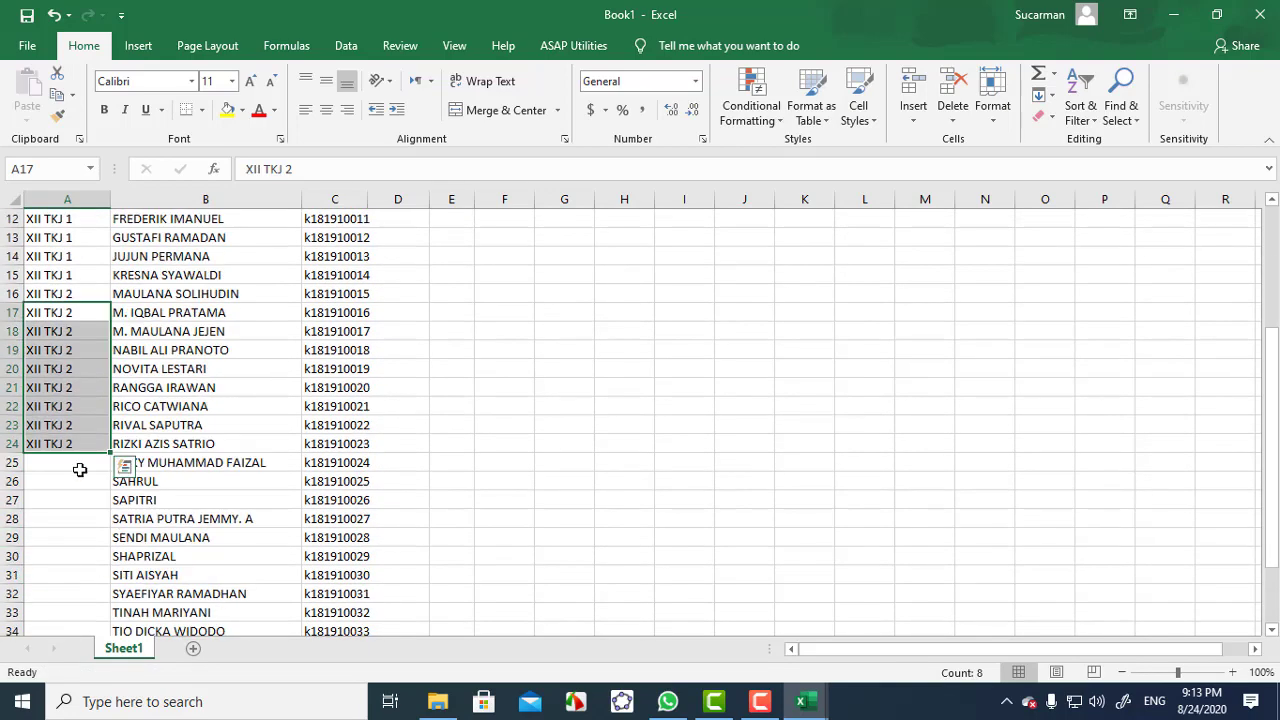
Step: Extend the class name series from A24 by one row so that A25 holds XII TKJ 3
click(74, 461)
click(74, 444)
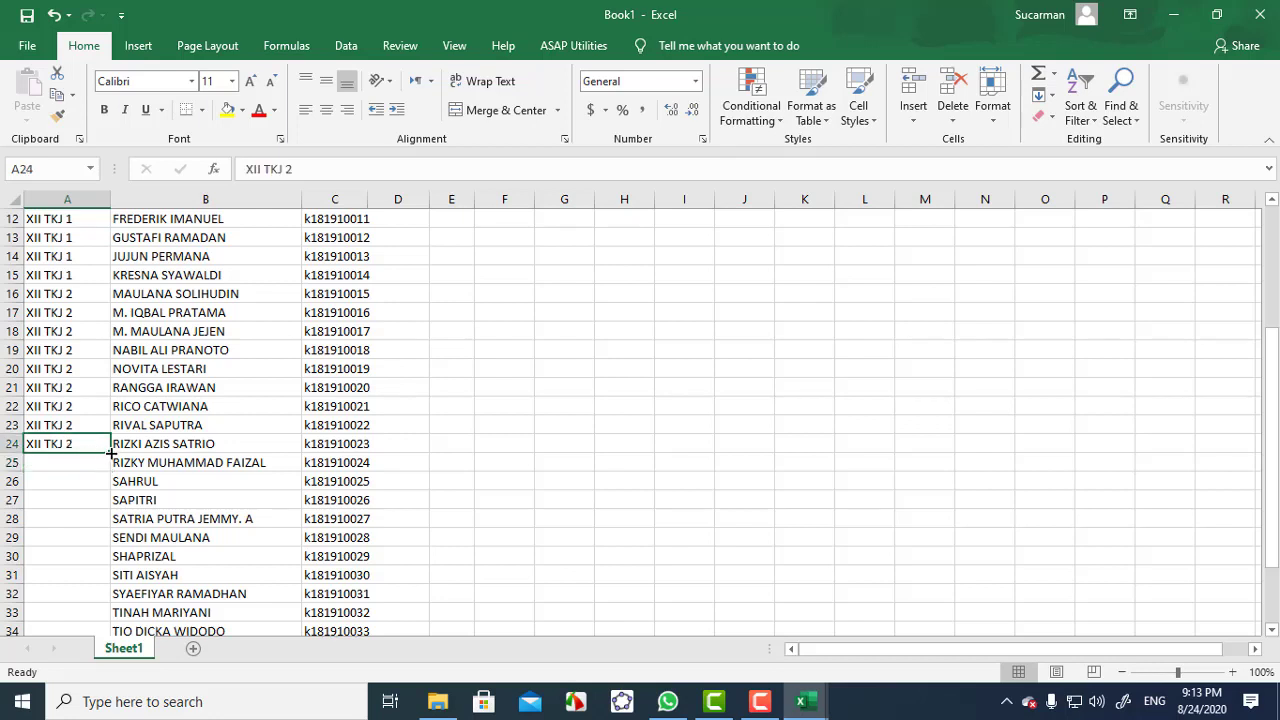
drag(111, 452, 85, 470)
click(77, 500)
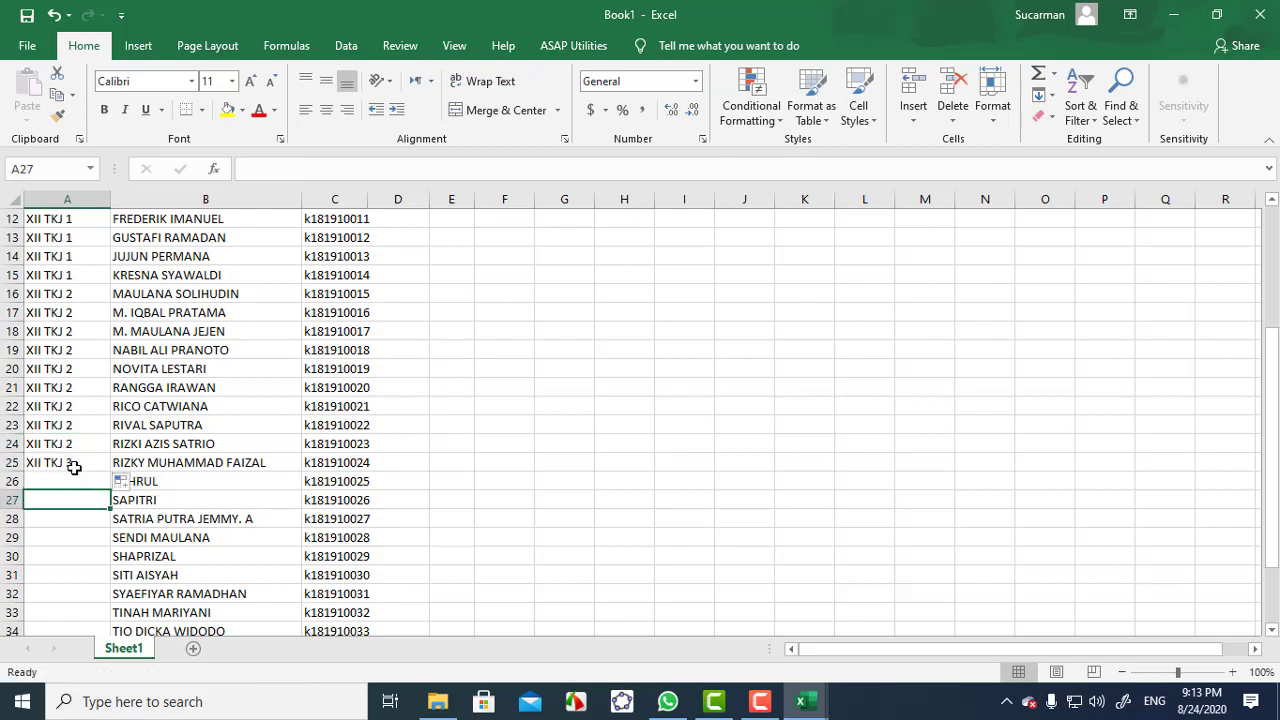
Step: Copy the class name XII TKJ 3 from A25 into A26:A38
click(77, 466)
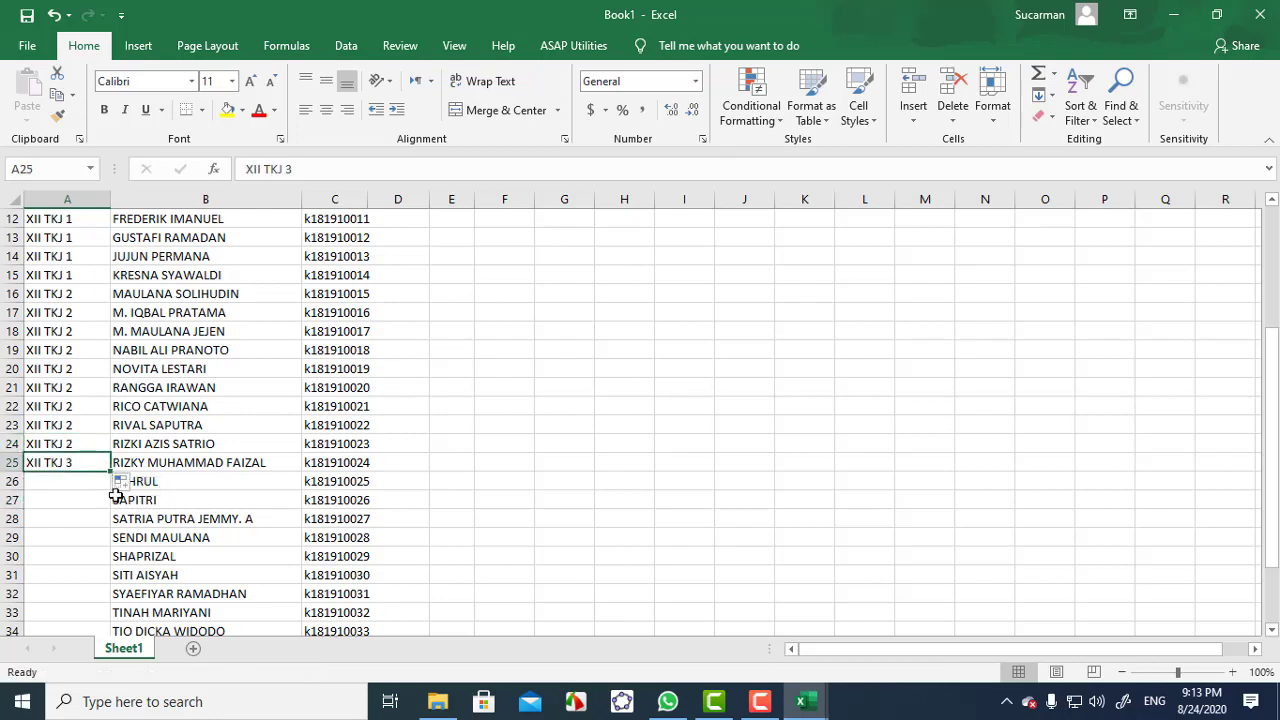
key(ctrl+c)
key(Down)
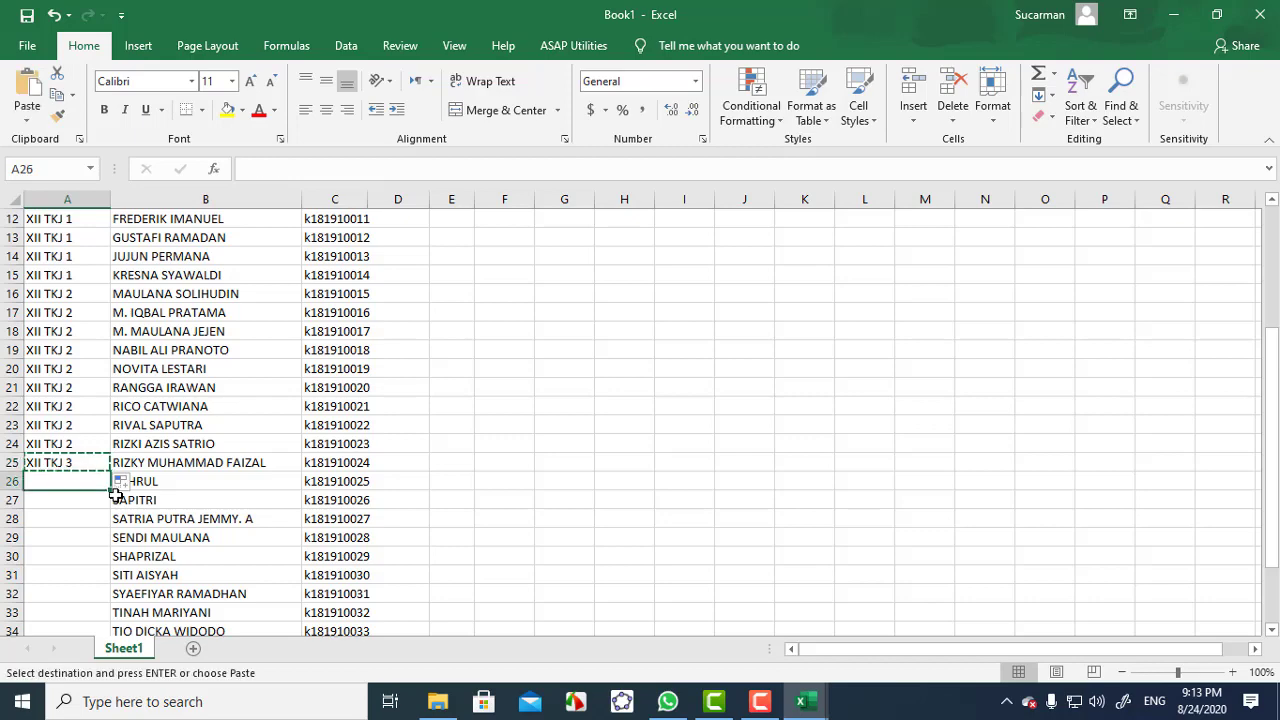
key(shift+Down)
key(shift+Down)
key(shift+Down)
key(shift+Down)
key(shift+Down)
key(shift+Down)
key(shift+Down)
key(shift+Down)
key(shift+Down)
key(shift+Down)
key(shift+Down)
key(shift+Down)
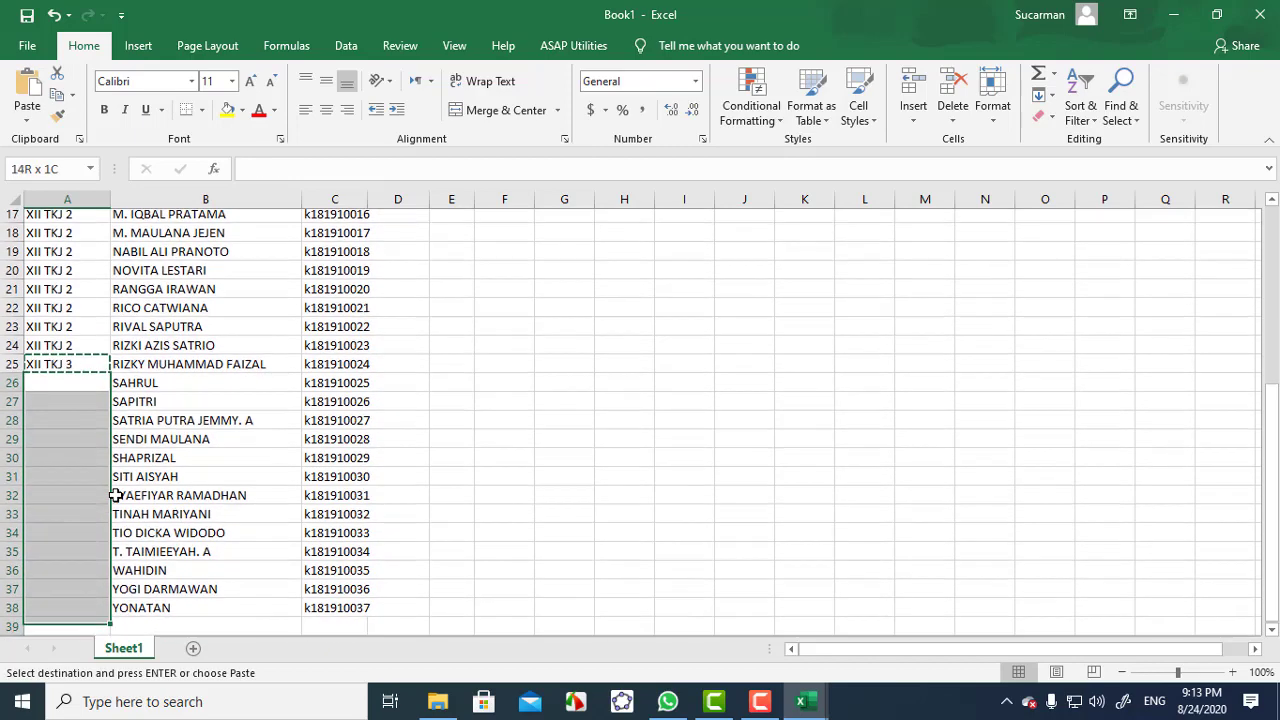
key(ctrl+v)
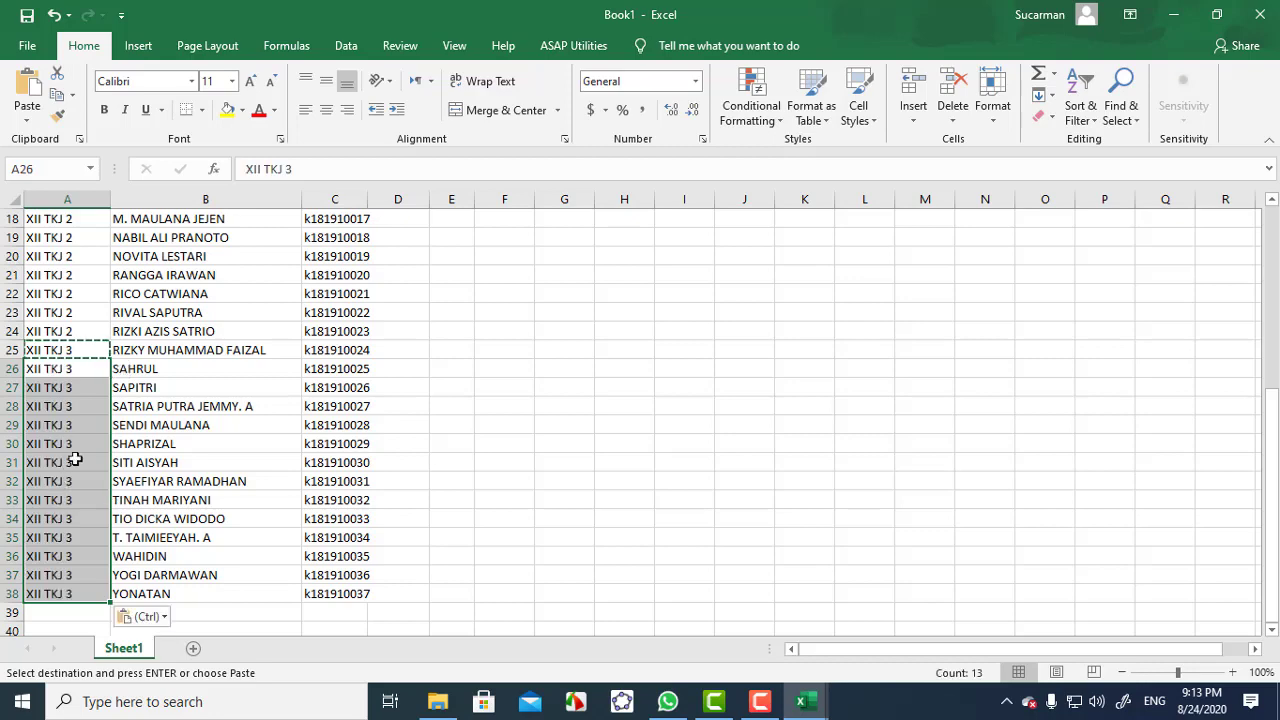
Step: Review the class names in the Firstname column against the student rows from row 2 to row 38
scroll(55, 444, up, 5)
scroll(48, 444, up, 1)
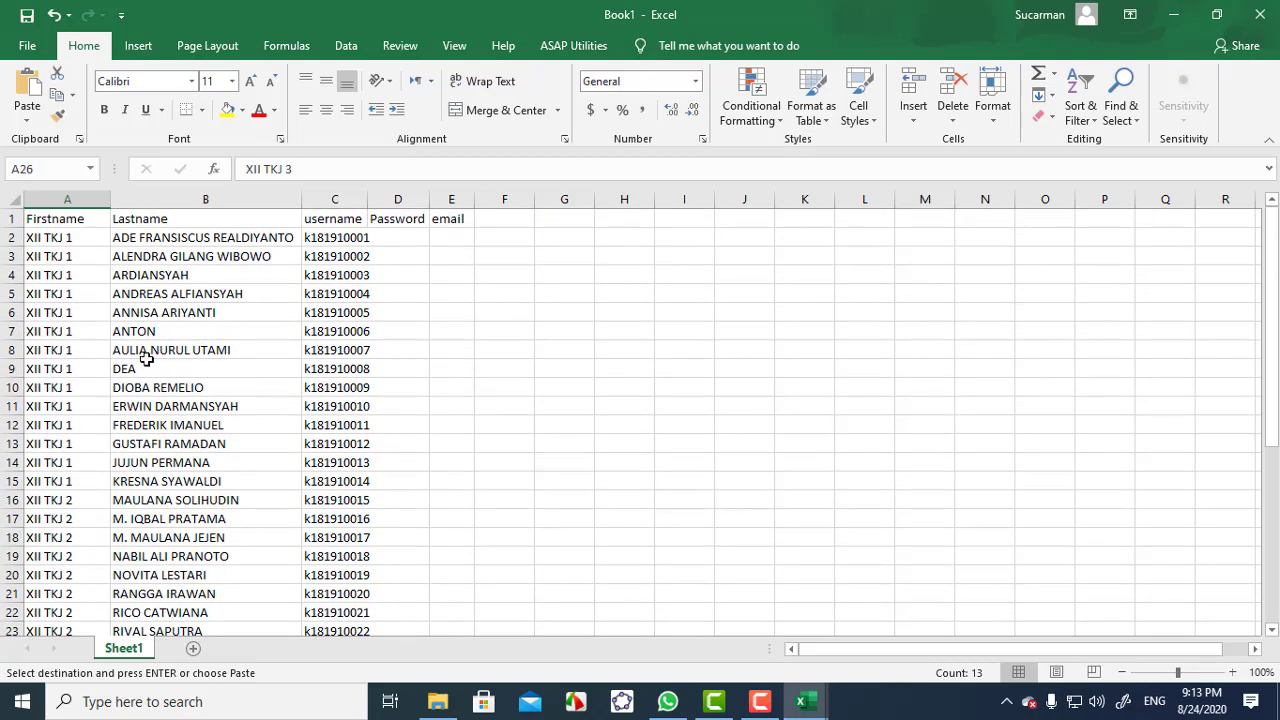
scroll(122, 406, down, 2)
scroll(122, 406, down, 7)
click(122, 388)
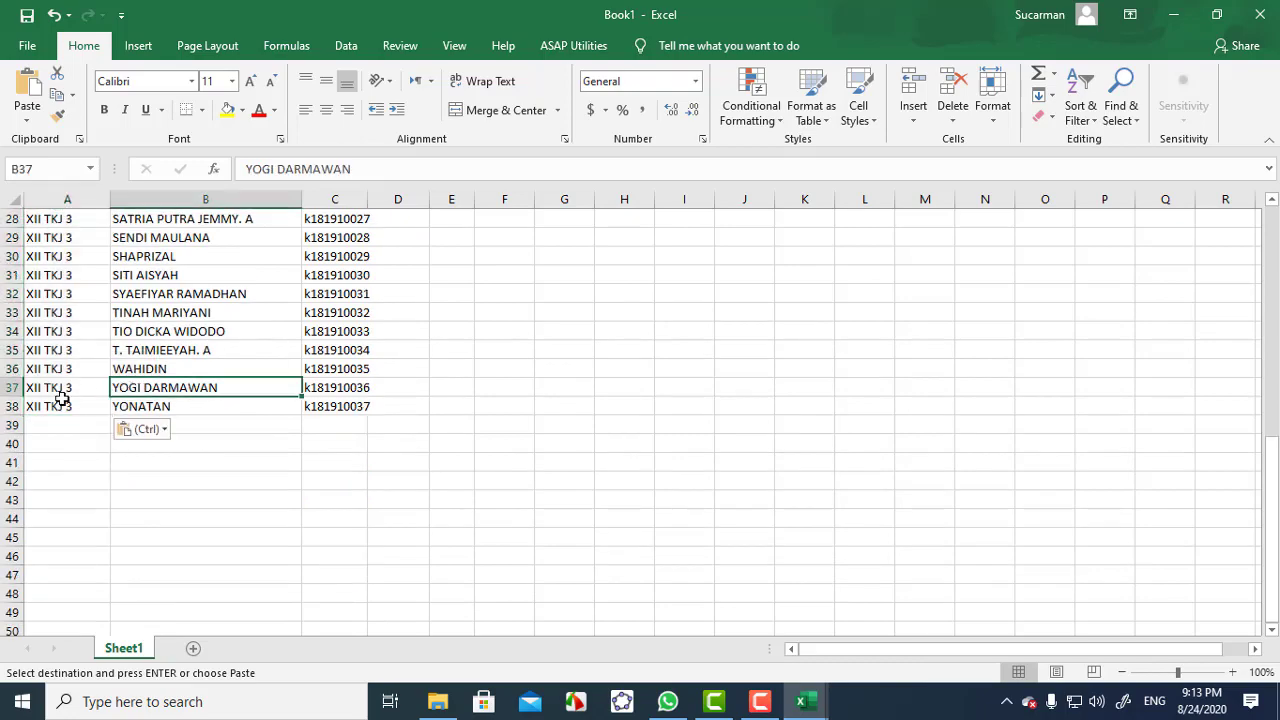
scroll(62, 398, up, 8)
scroll(62, 398, up, 1)
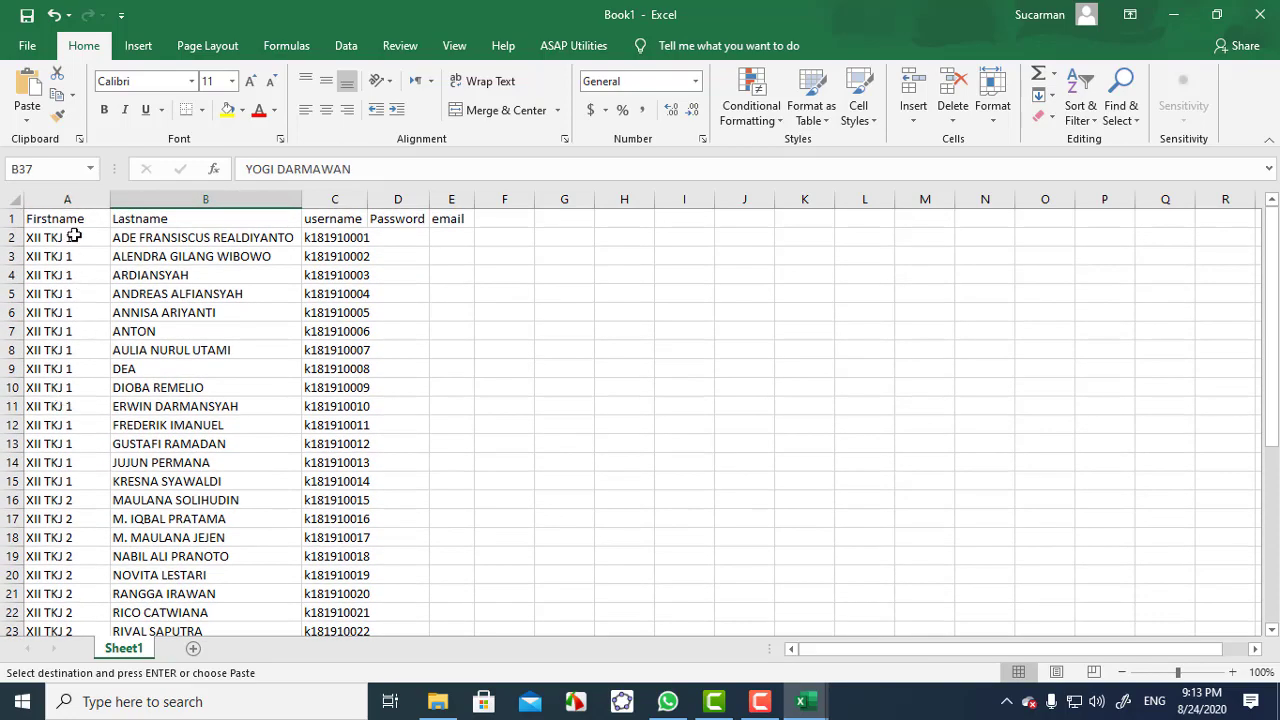
scroll(62, 255, down, 2)
scroll(62, 300, down, 6)
scroll(71, 371, up, 2)
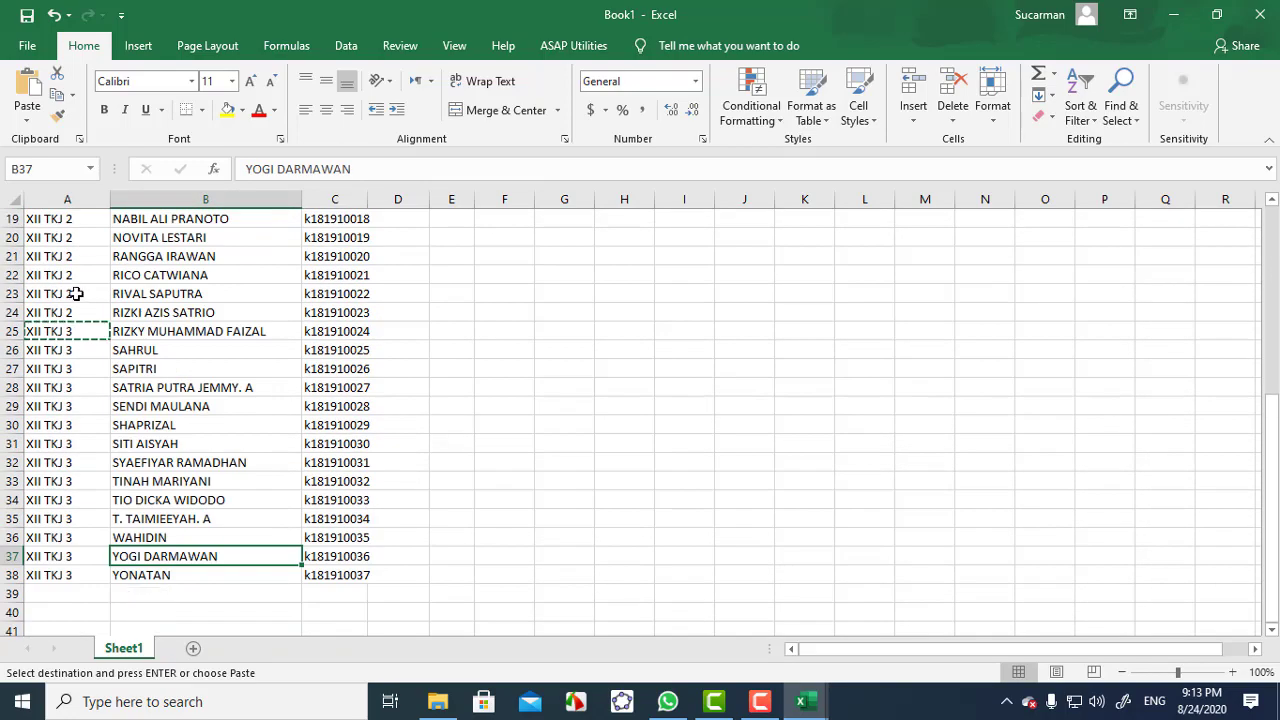
scroll(83, 415, down, 2)
scroll(189, 420, up, 8)
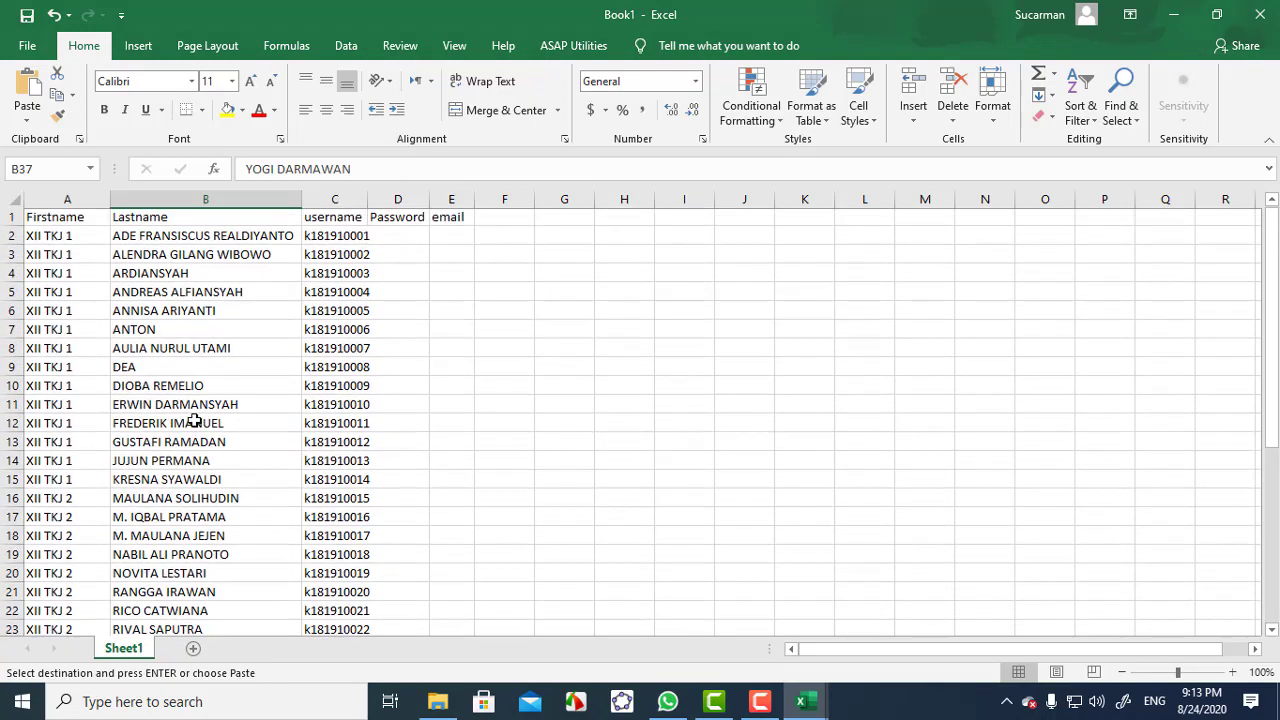
Step: Widen the username column slightly so the full usernames fit
click(340, 275)
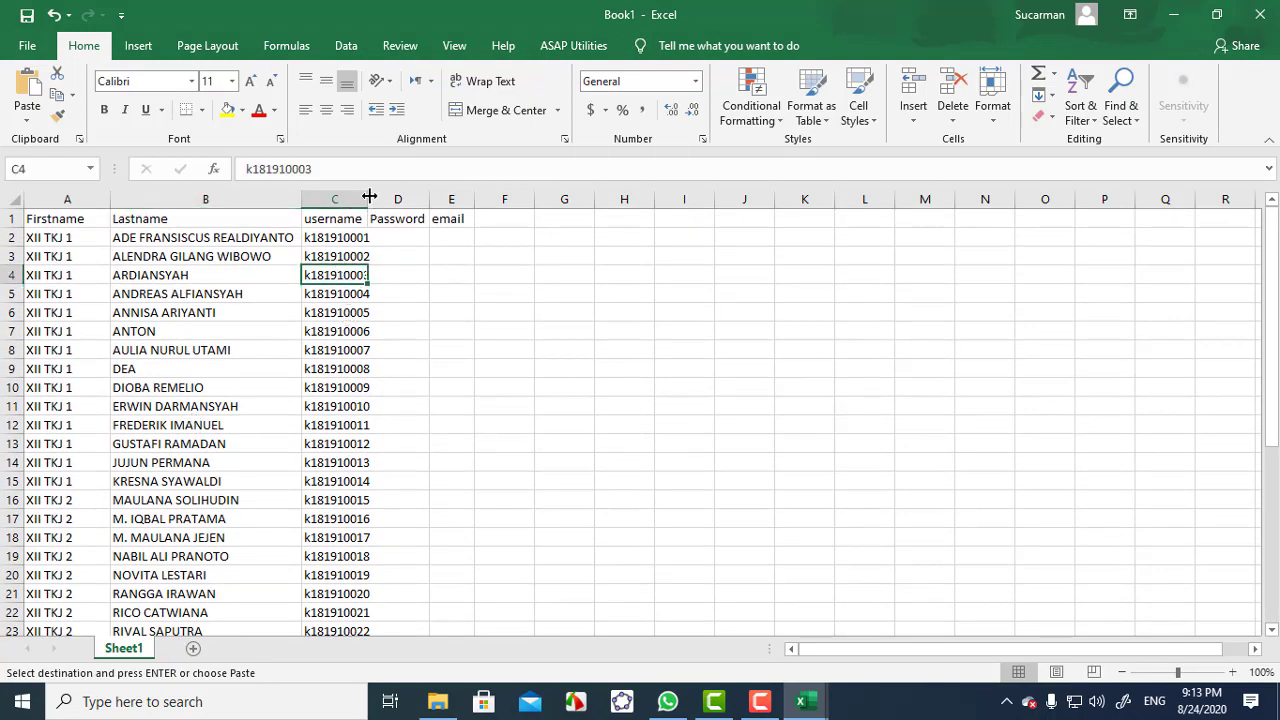
drag(369, 197, 380, 196)
Step: Begin a formula in D2 under Password with =RANDBETWEEN(11111,99999) to generate a random five-digit number
click(395, 237)
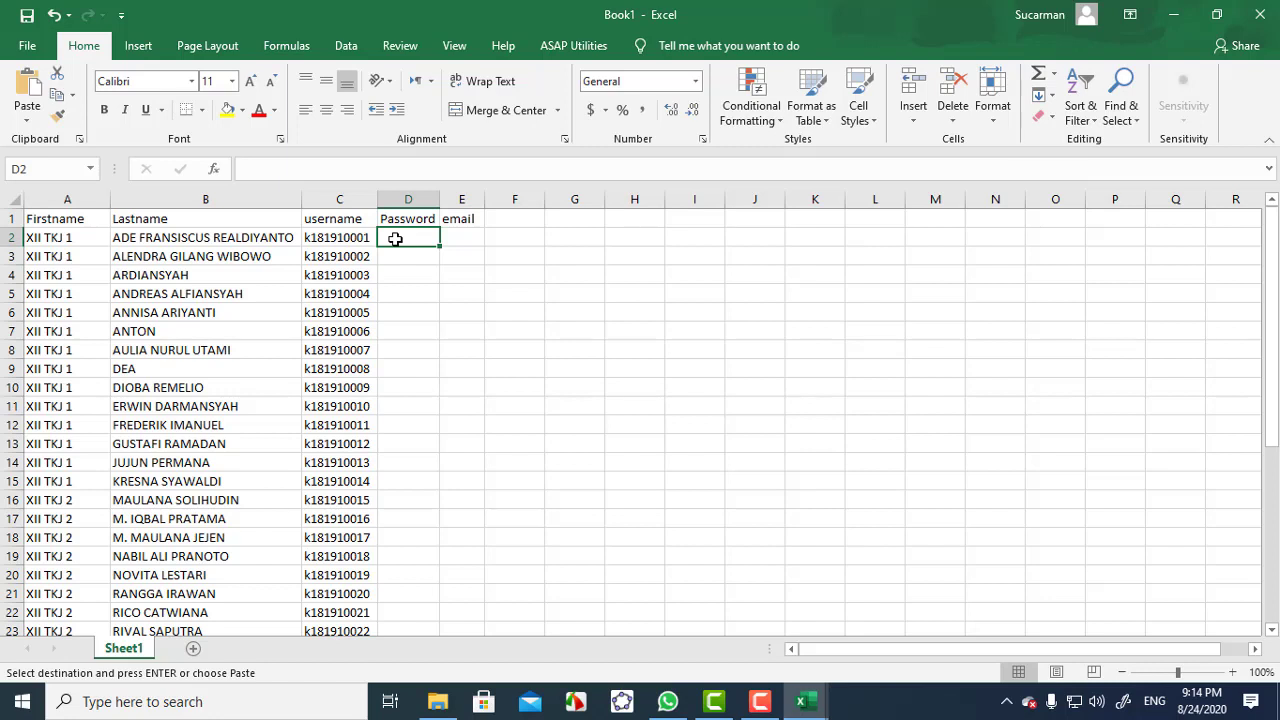
text(=)
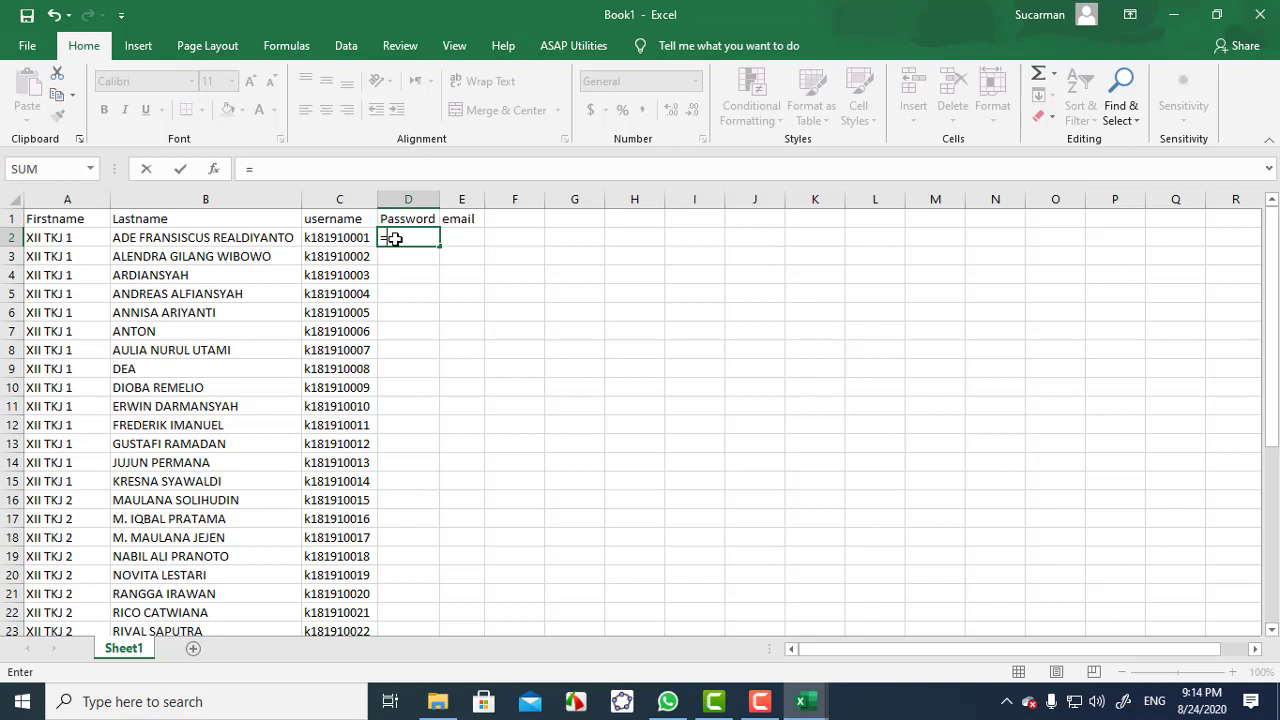
text(RA)
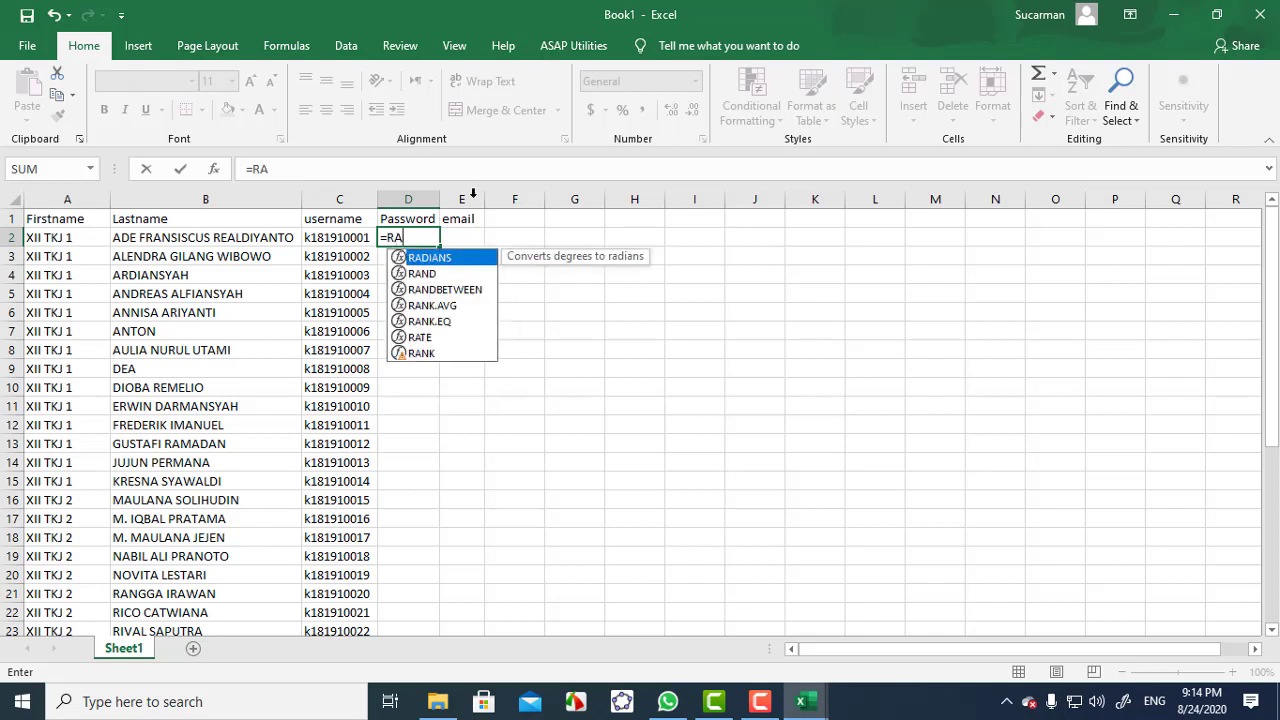
click(467, 297)
double_click(465, 291)
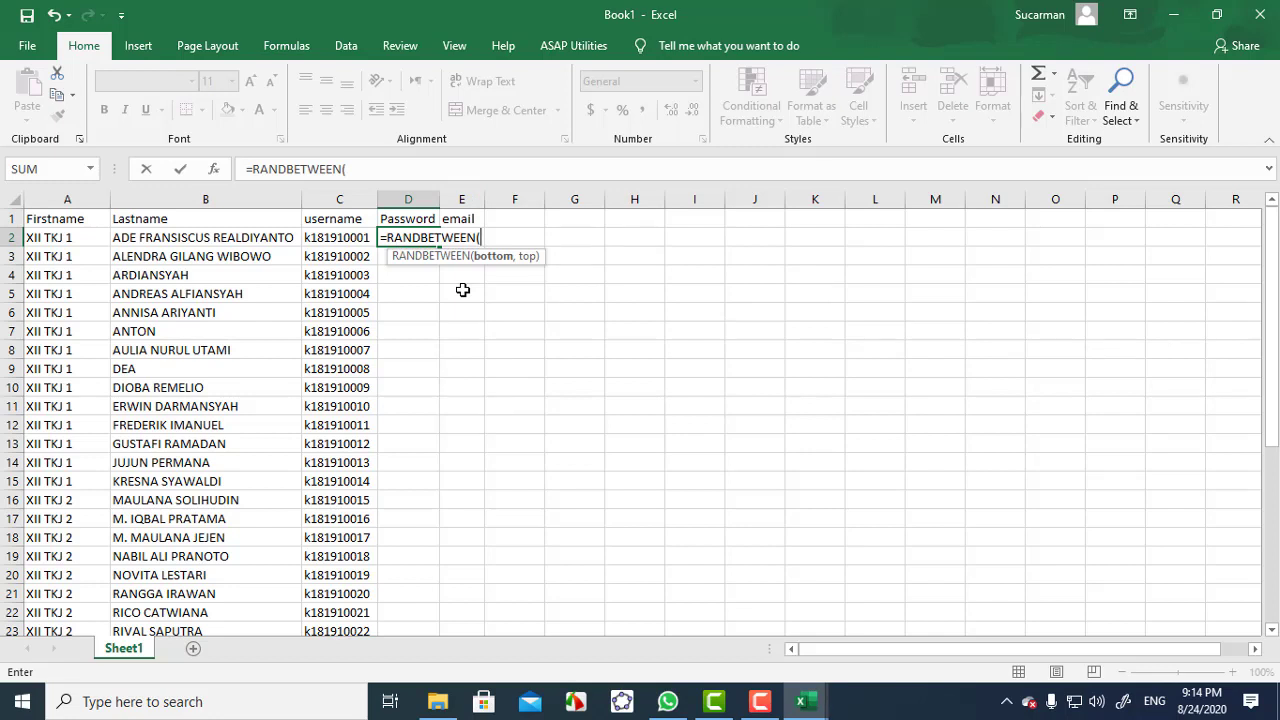
text(11111,)
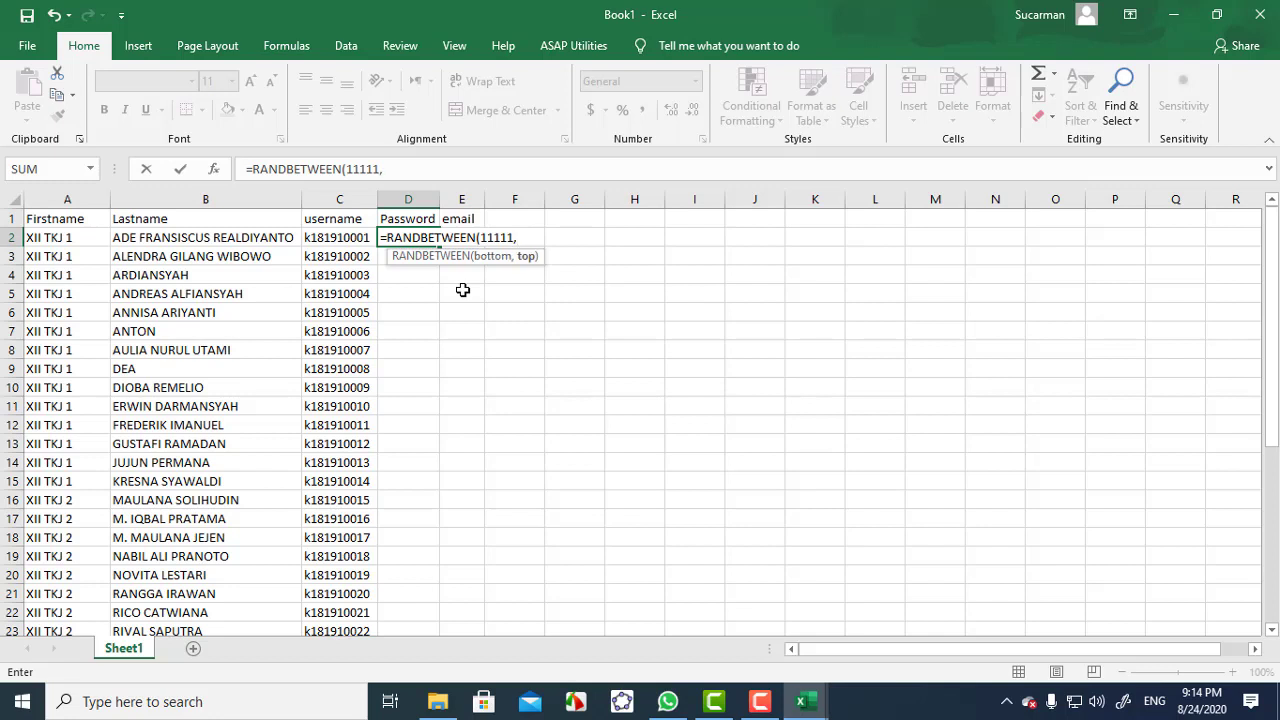
text(99999))
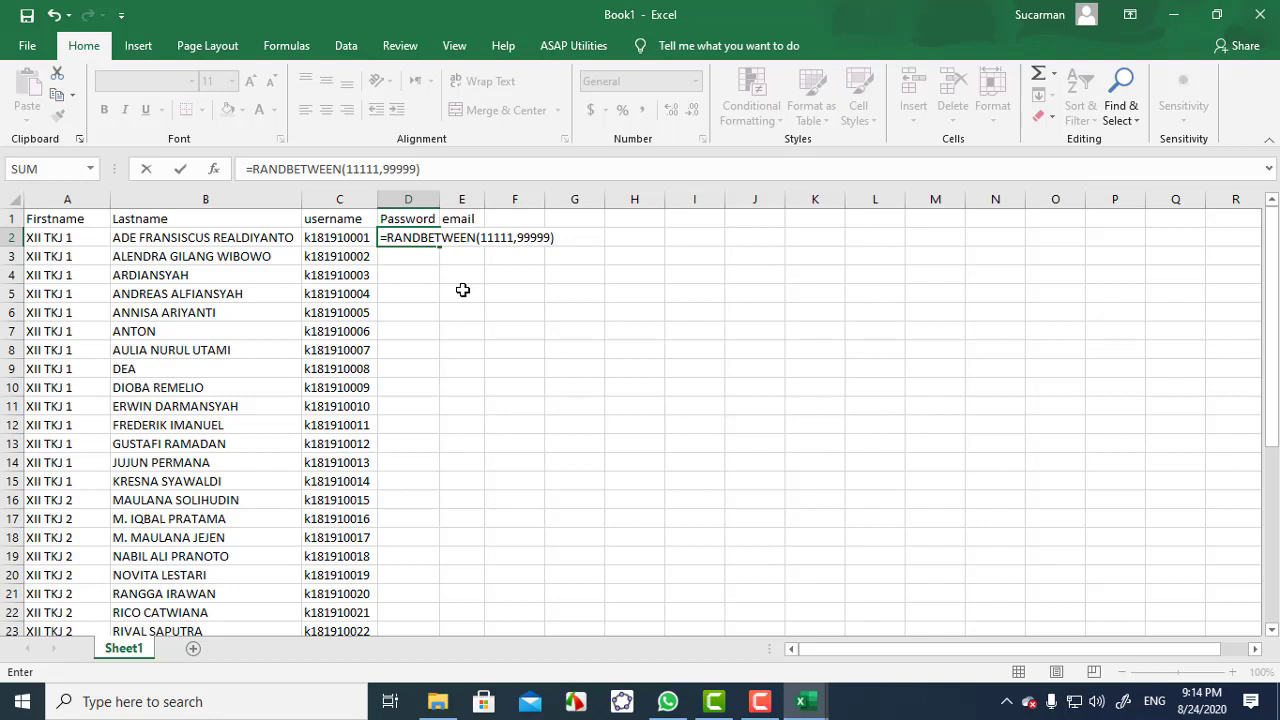
Step: Append &CHAR(RANDBETWEEN(65,90)) to the D2 formula to add a random capital letter, and commit it
text(&CHA)
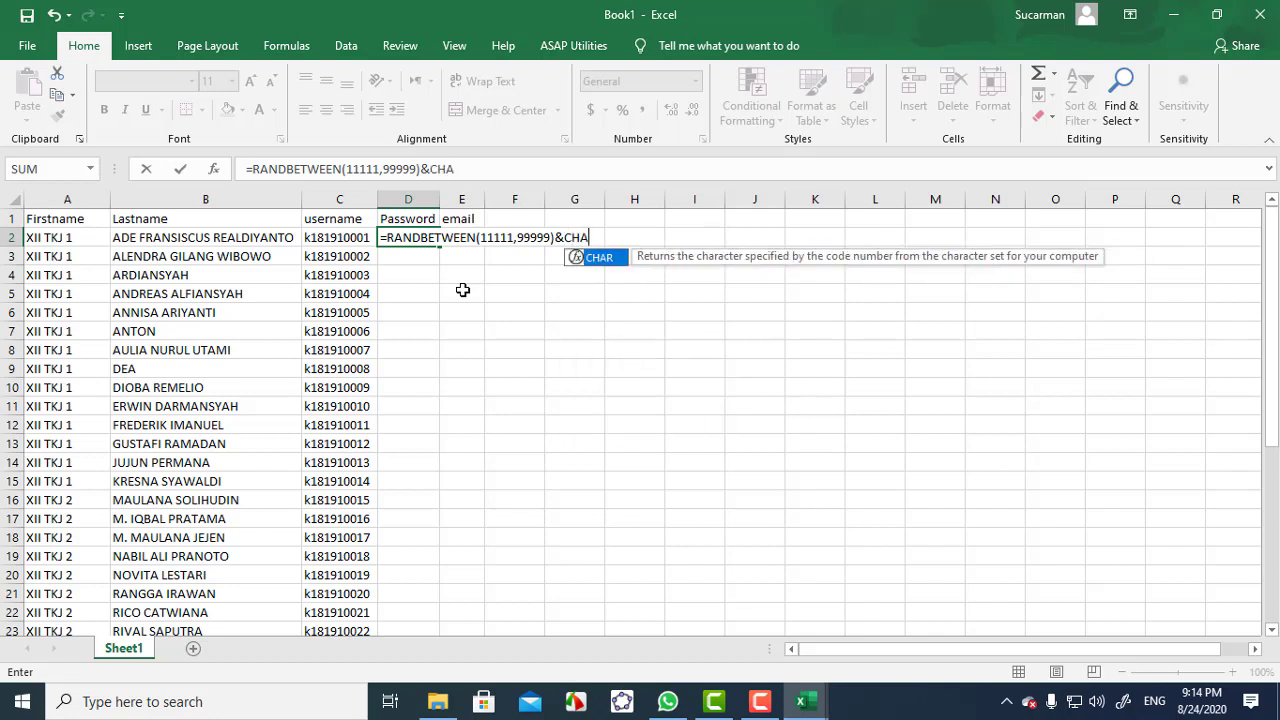
text(R()
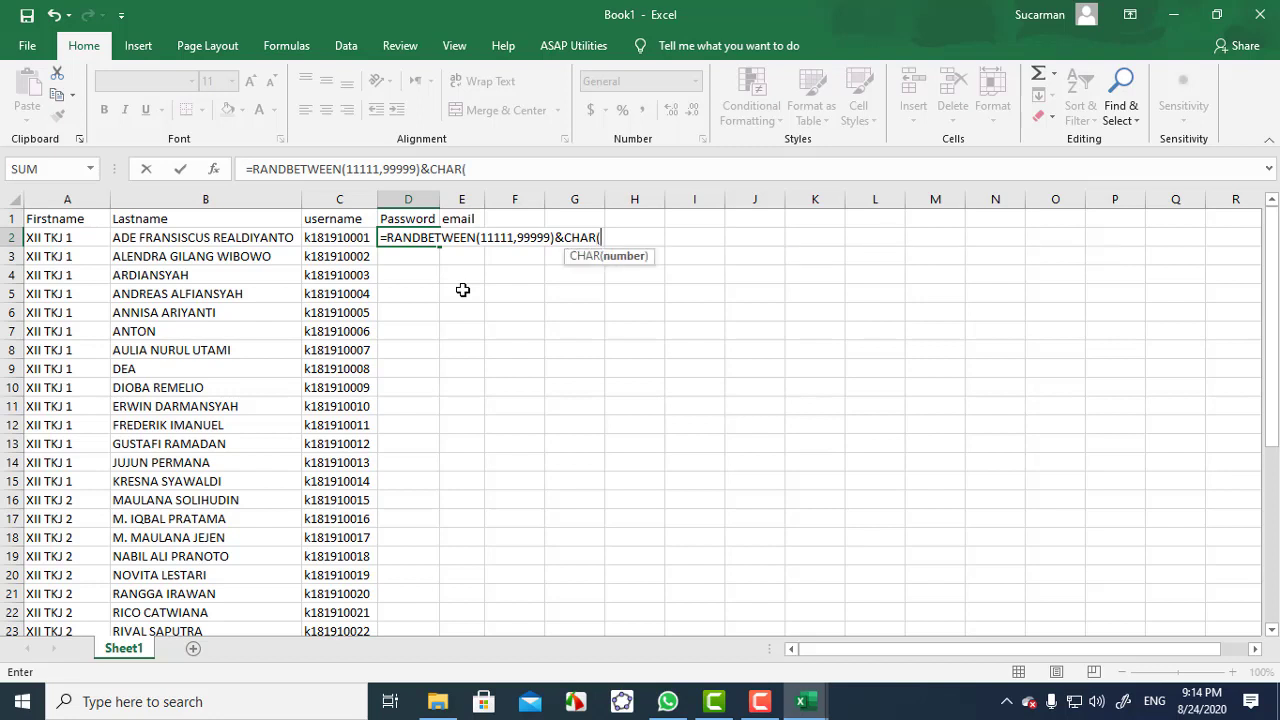
text(R)
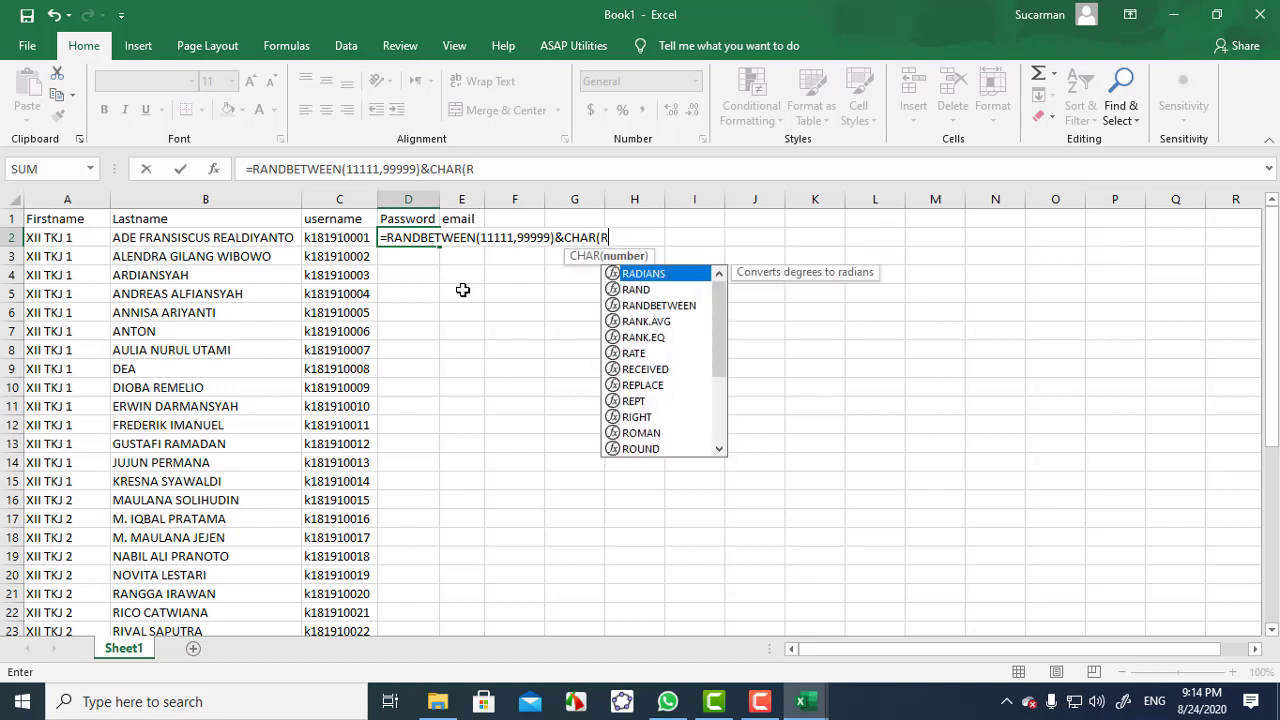
double_click(680, 305)
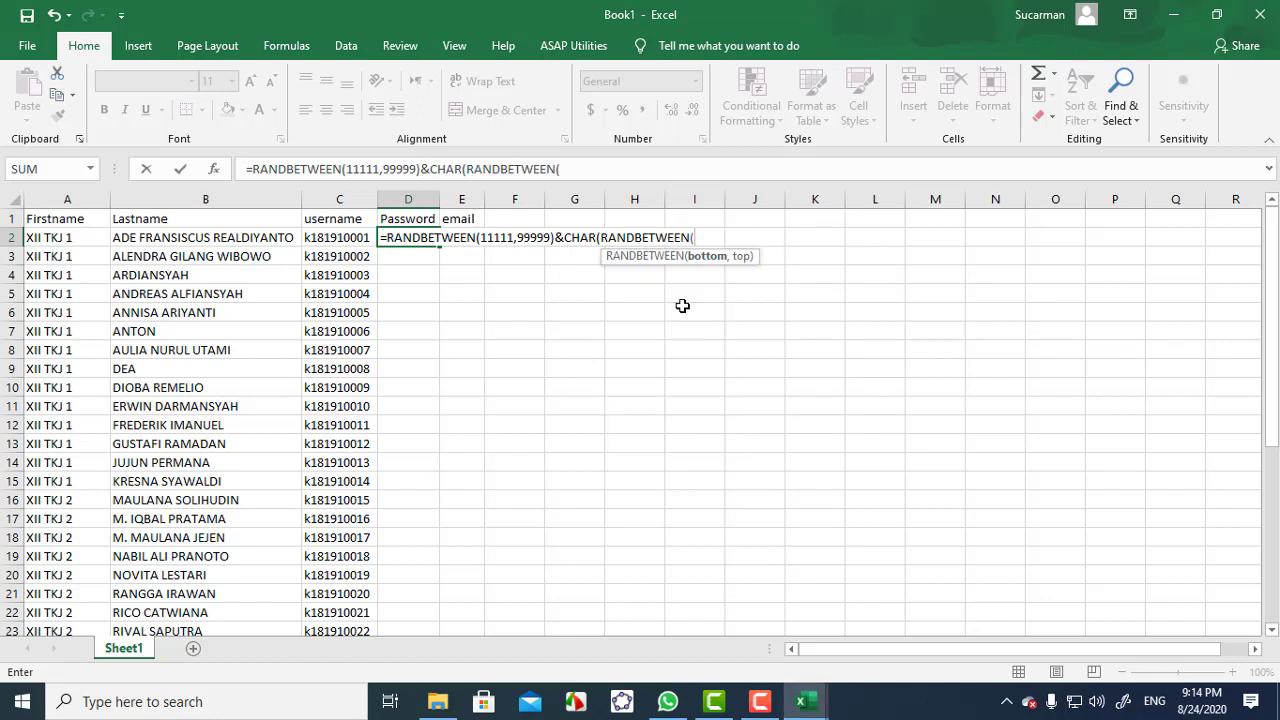
text(65,90)))
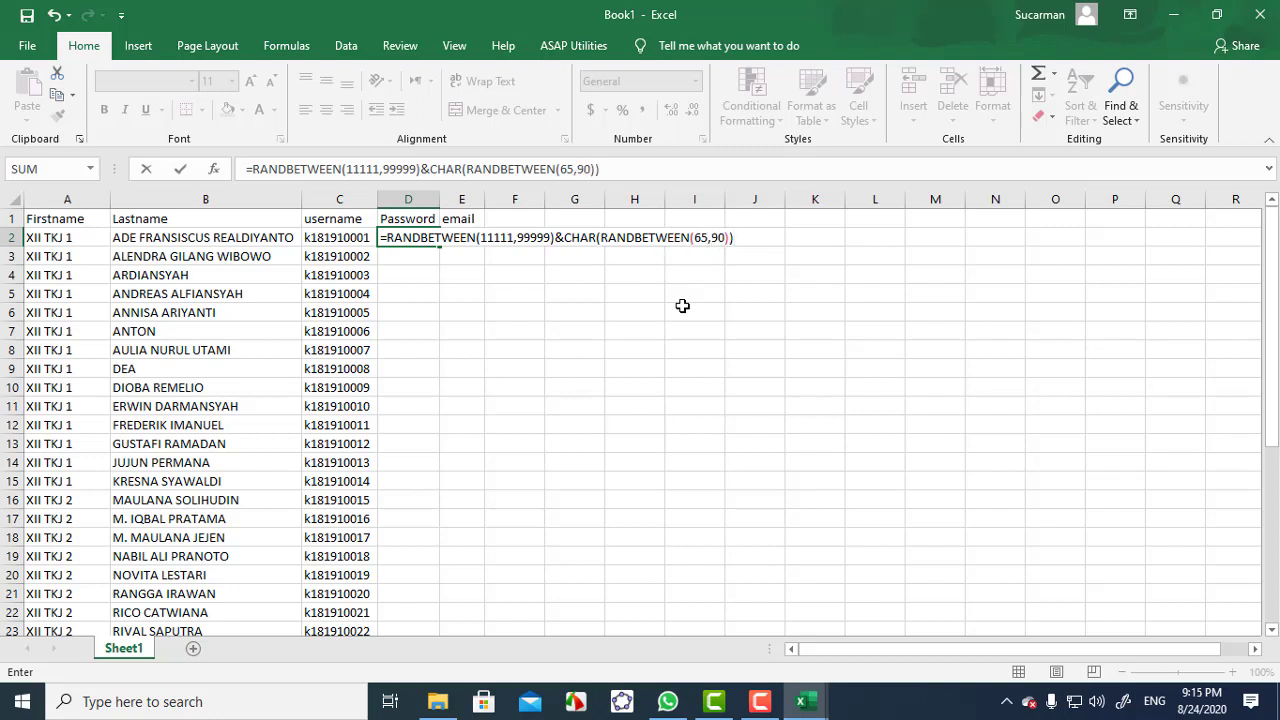
key(Return)
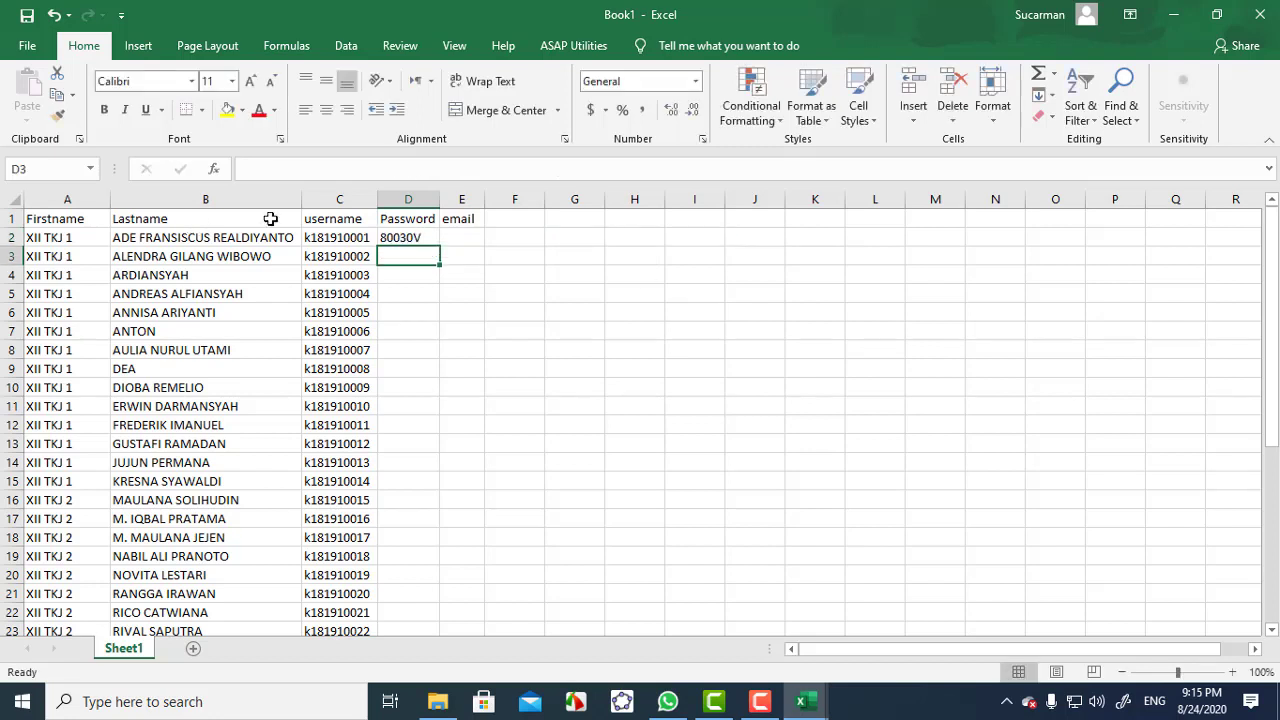
Step: Fill the random password formula from D2 down through D38 and check the filled column
click(411, 238)
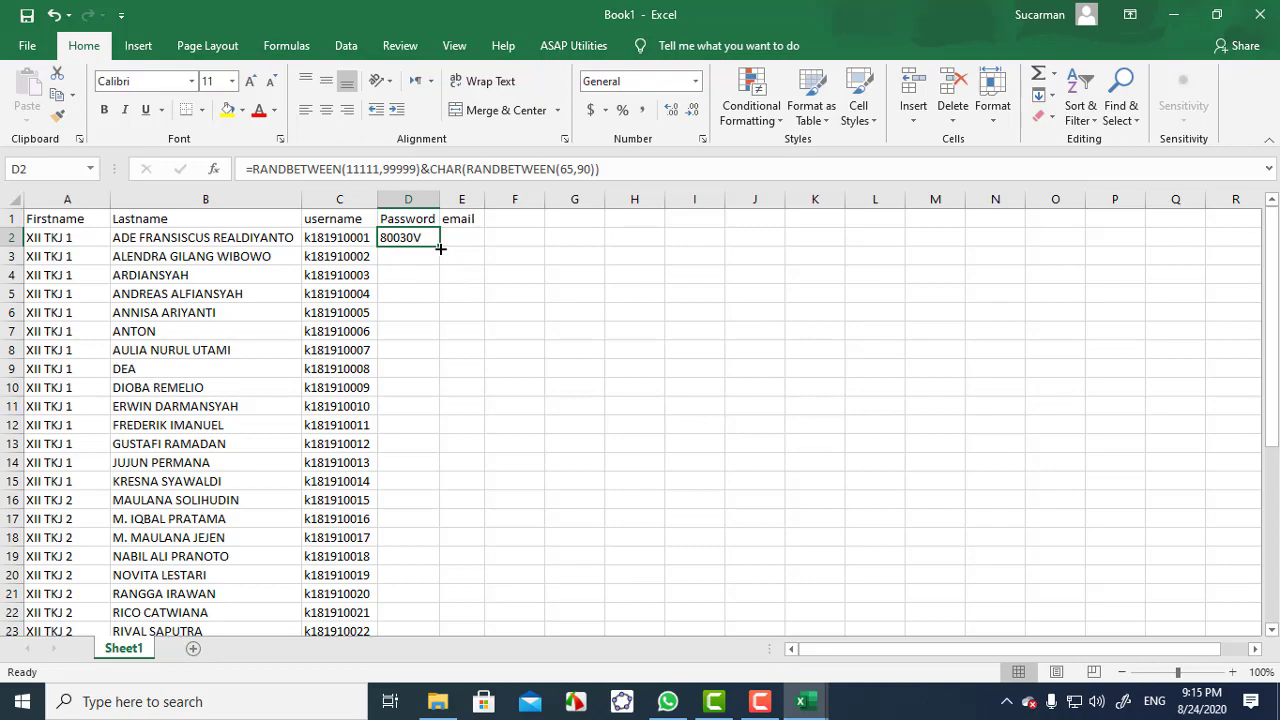
drag(440, 246, 416, 522)
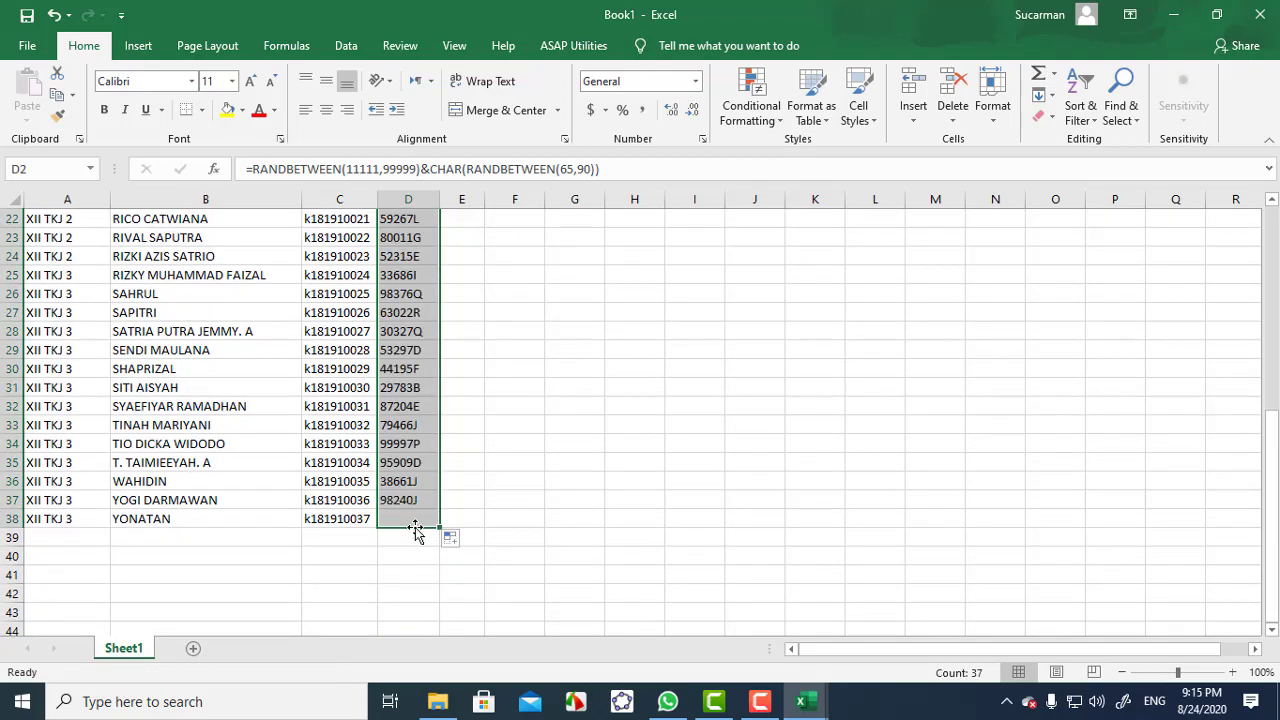
scroll(415, 533, up, 7)
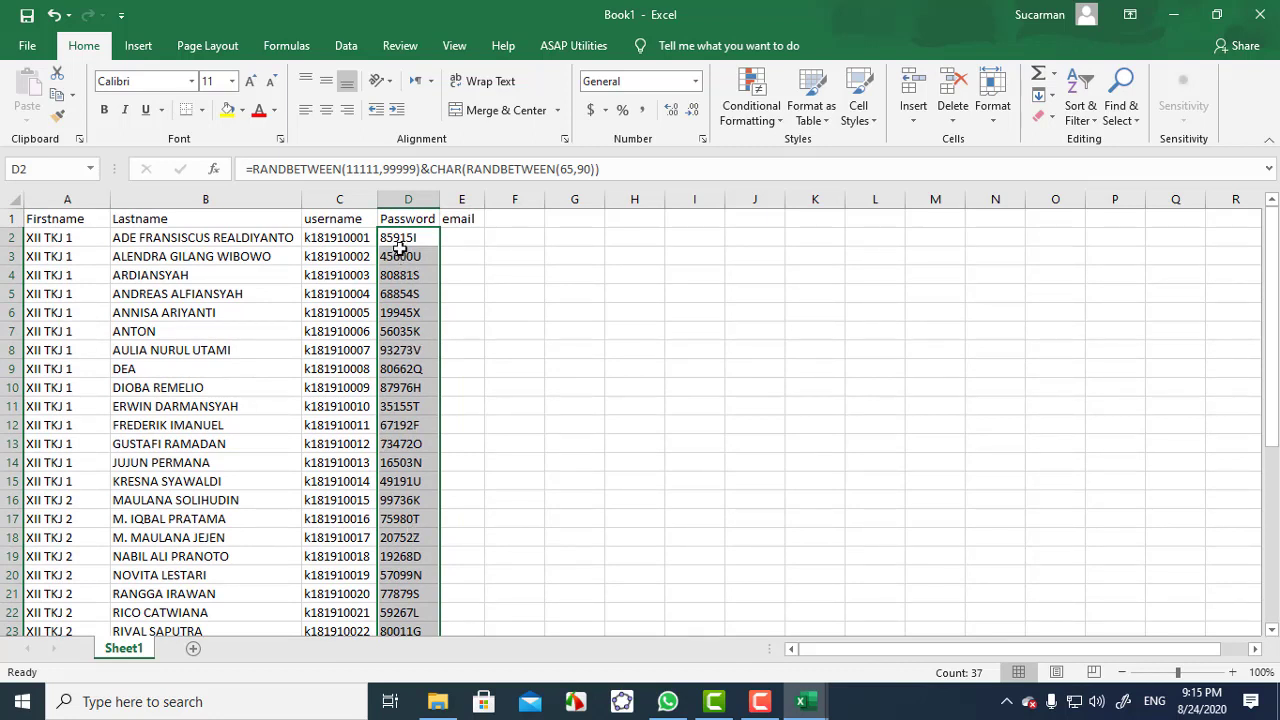
click(465, 328)
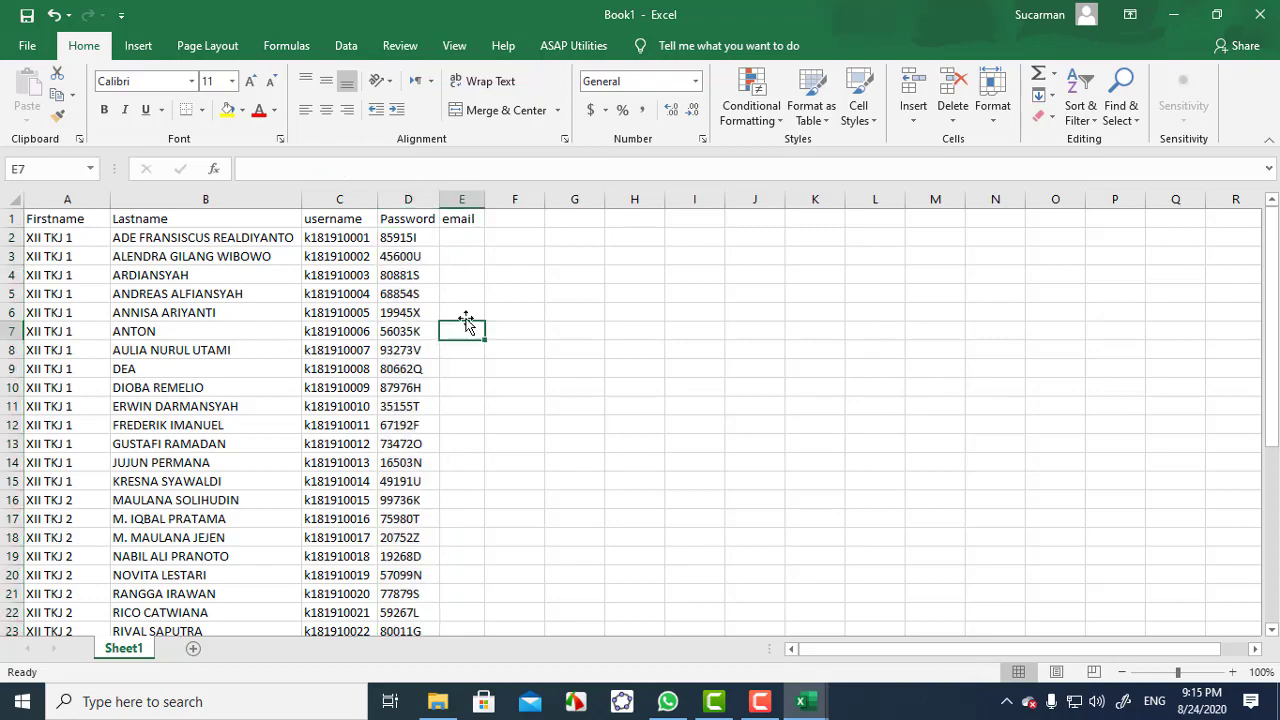
scroll(390, 370, down, 7)
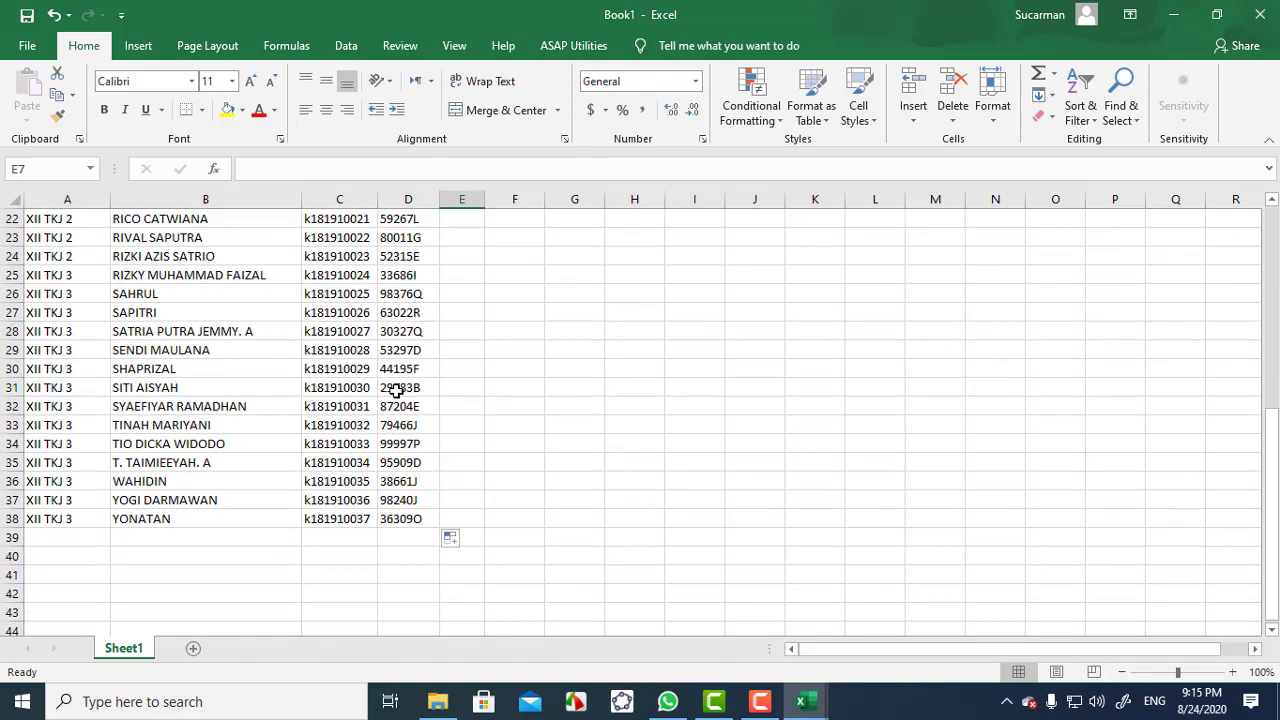
scroll(395, 385, up, 3)
scroll(410, 310, up, 4)
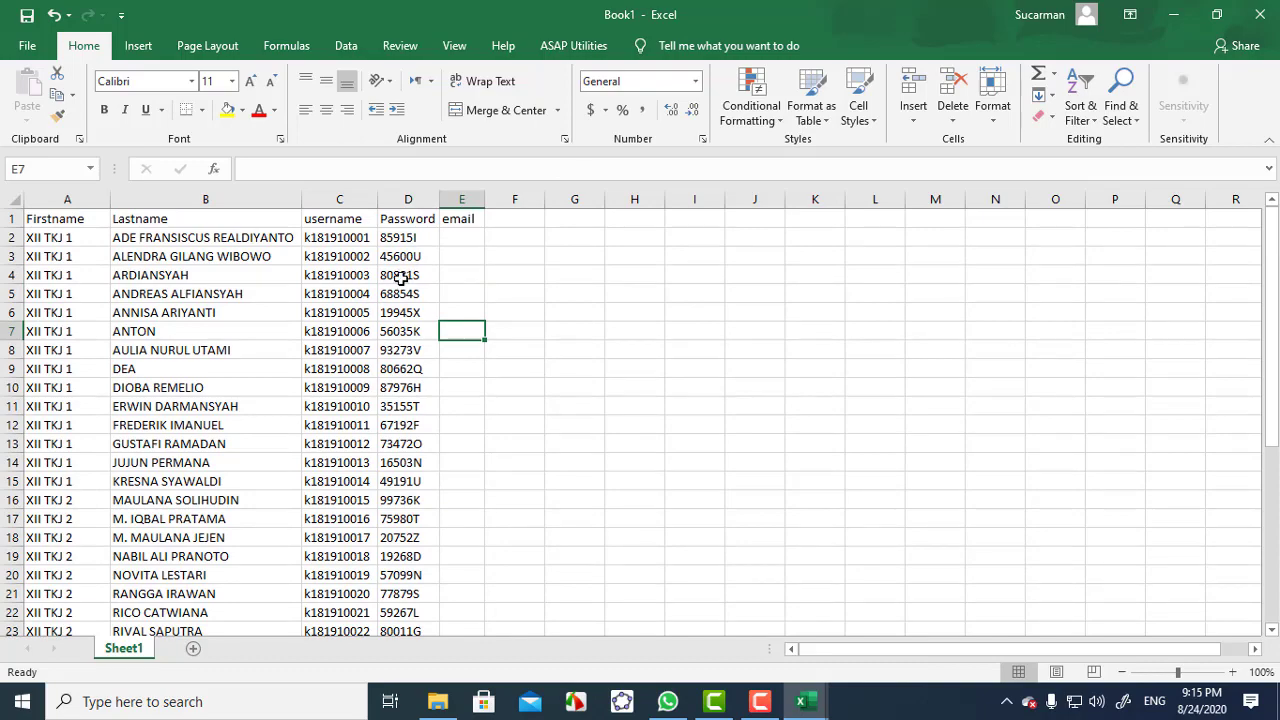
Step: Copy the Password cells D2:D38 and paste them in place as values only to replace the formulas
click(407, 238)
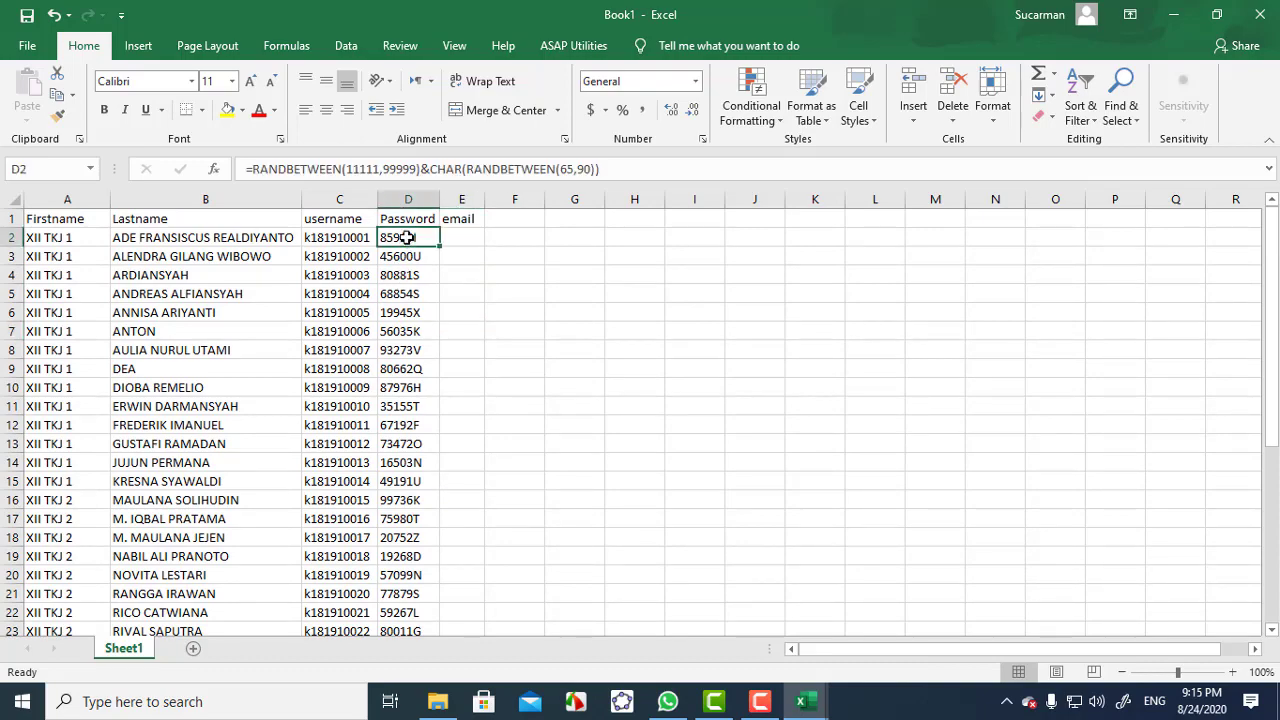
drag(407, 238, 418, 556)
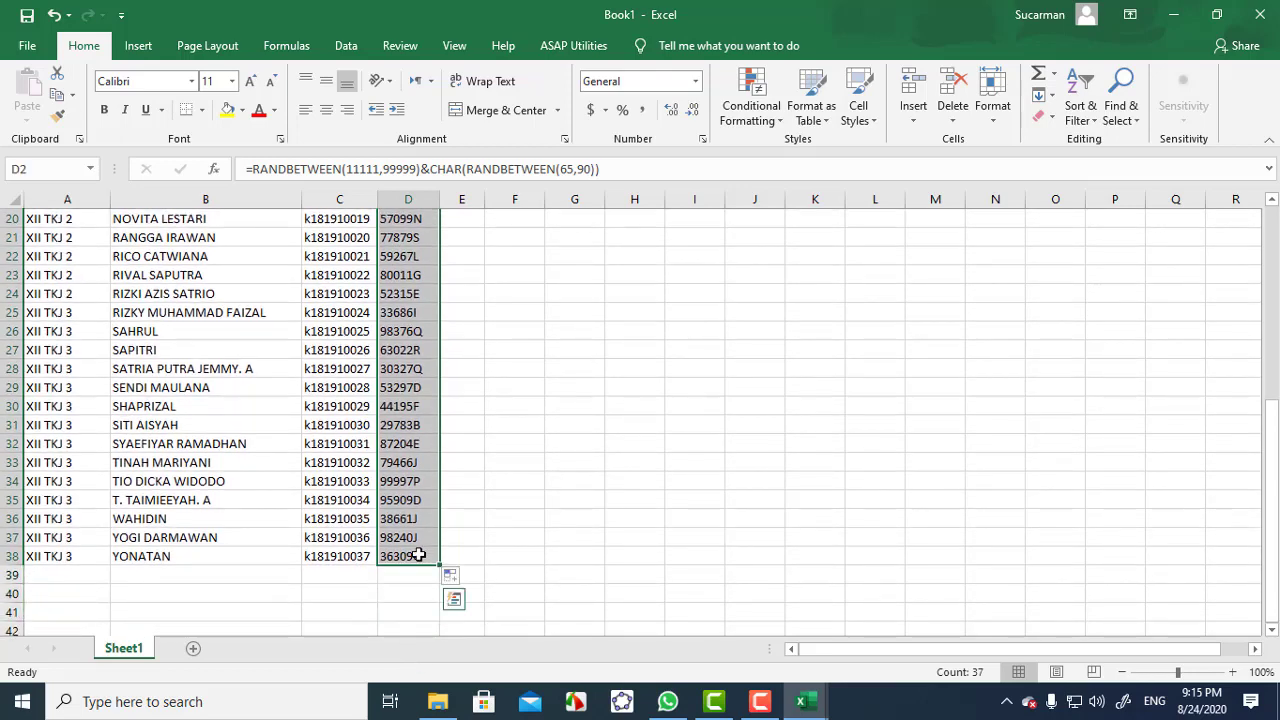
right_click(409, 330)
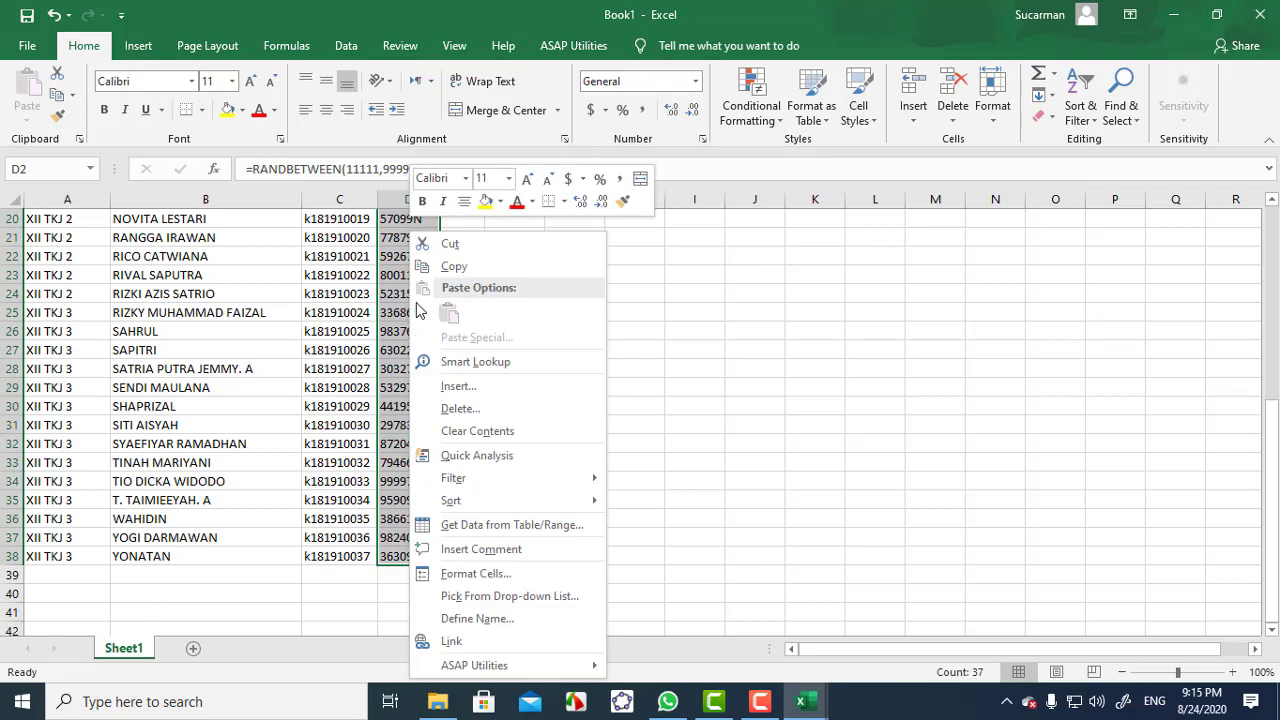
right_click(390, 305)
click(434, 267)
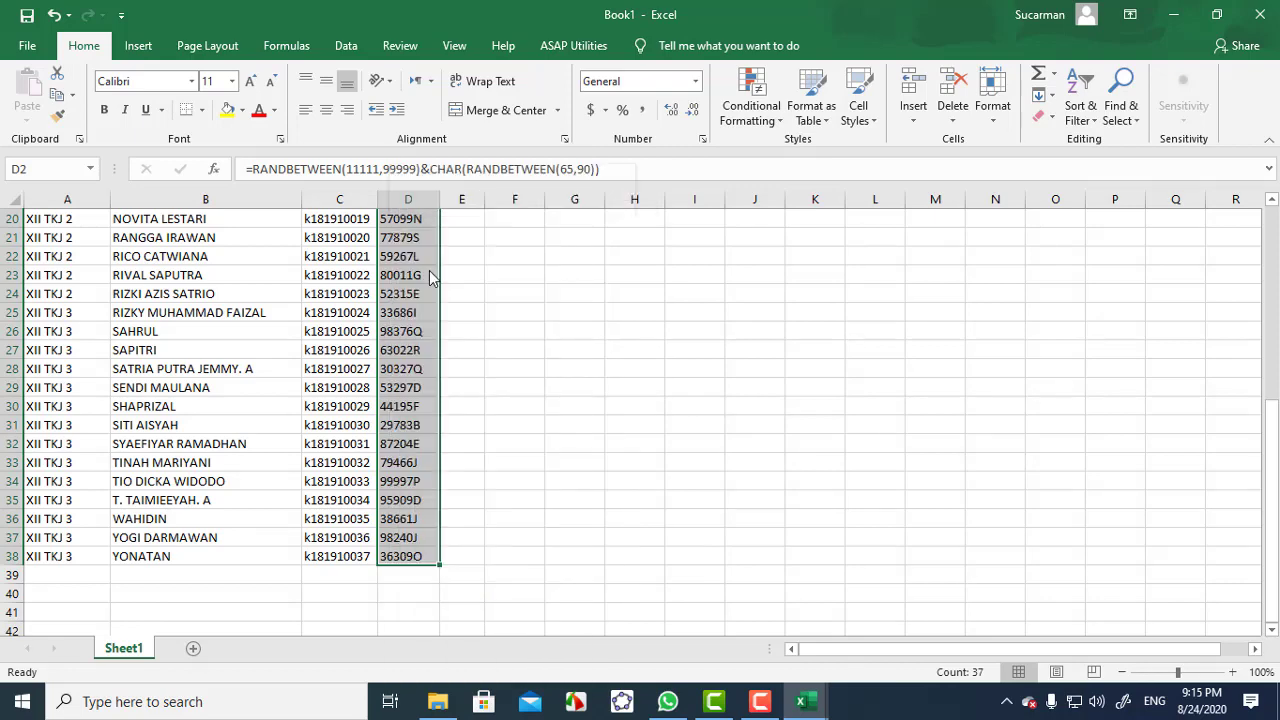
scroll(414, 290, up, 6)
right_click(412, 290)
click(481, 316)
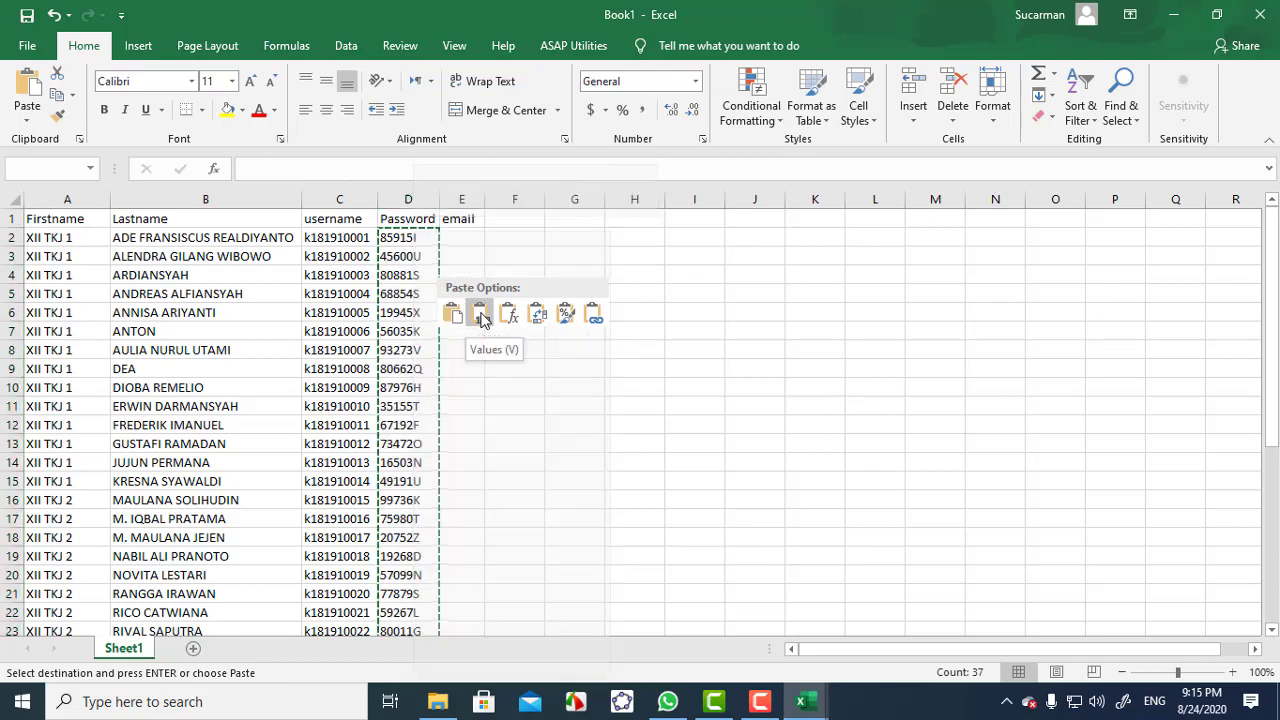
Step: Apply the copied Password cells over D2:D38 as values only and select D2 to inspect its content
click(481, 316)
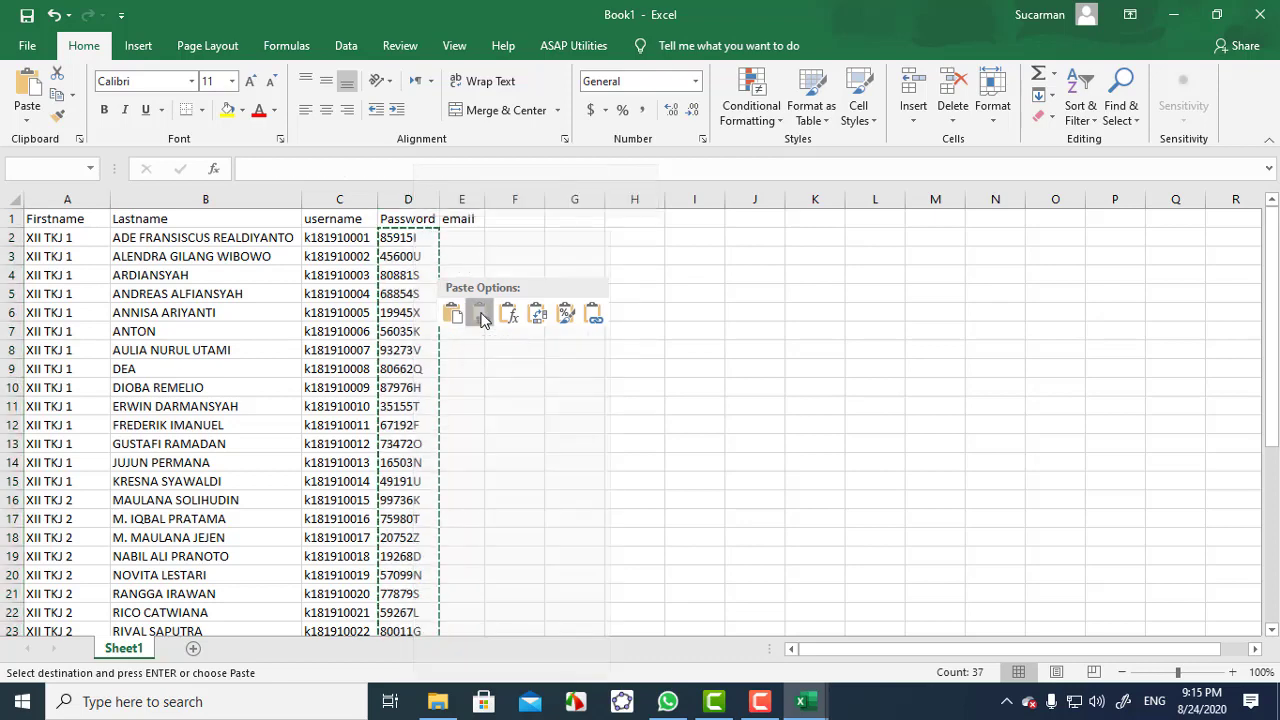
click(408, 346)
click(410, 241)
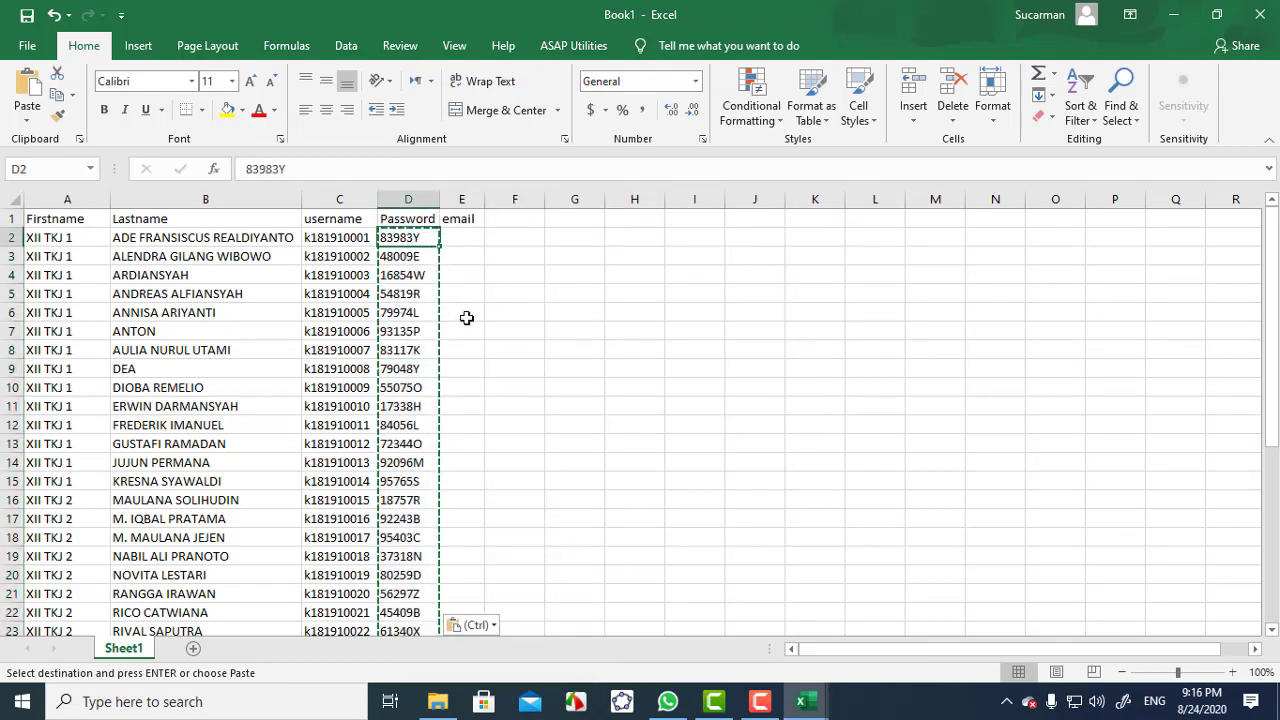
Step: Examine the Password cells from D2 down past the end of the list and back, checking what each one contains
key(Down)
key(Down)
key(Down)
key(Down)
key(Down)
key(Down)
key(Down)
key(Down)
key(Down)
key(Down)
key(Down)
key(Down)
key(Down)
key(Down)
key(Down)
key(Down)
key(Down)
key(Down)
key(Down)
key(Down)
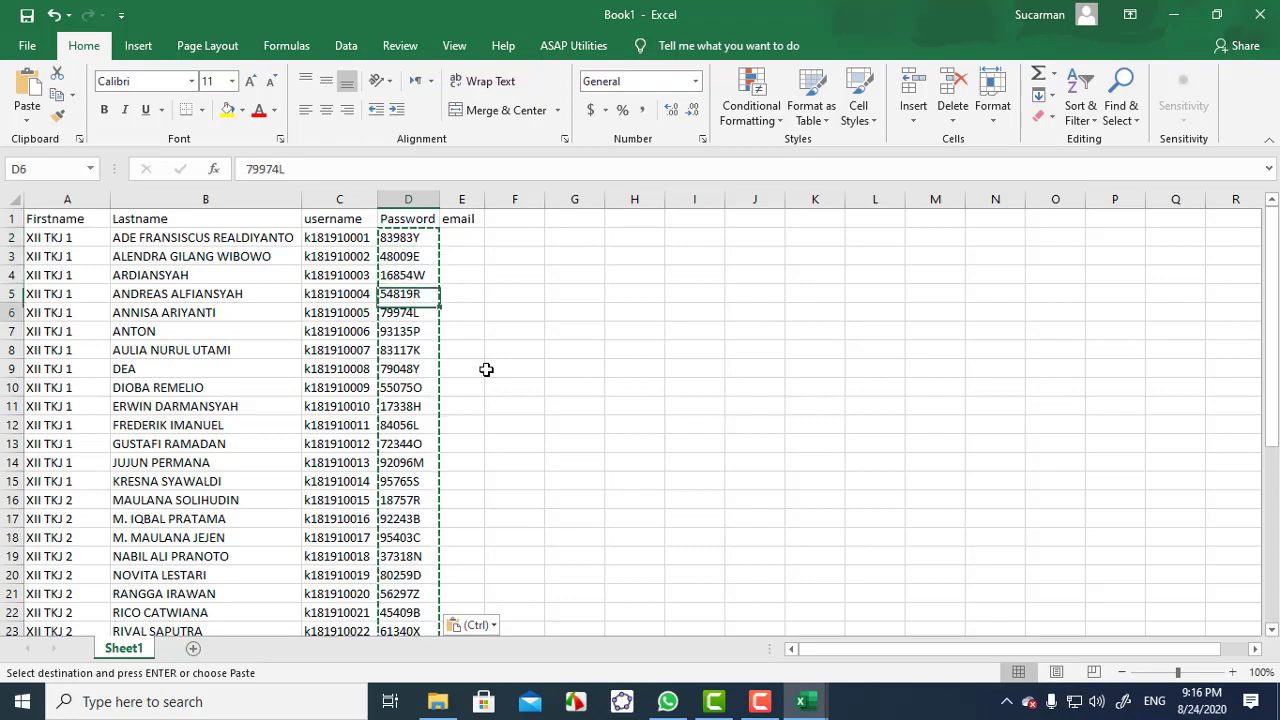
key(Down)
key(Down)
key(Down)
key(Down)
key(Down)
key(Down)
key(Down)
key(Down)
key(Down)
key(Down)
key(Up)
key(Up)
key(Up)
key(Up)
key(Up)
key(Up)
key(Up)
key(Up)
key(Up)
key(Up)
key(Up)
key(Up)
key(Up)
key(Up)
key(Up)
key(Up)
key(Up)
key(Up)
key(Up)
key(Up)
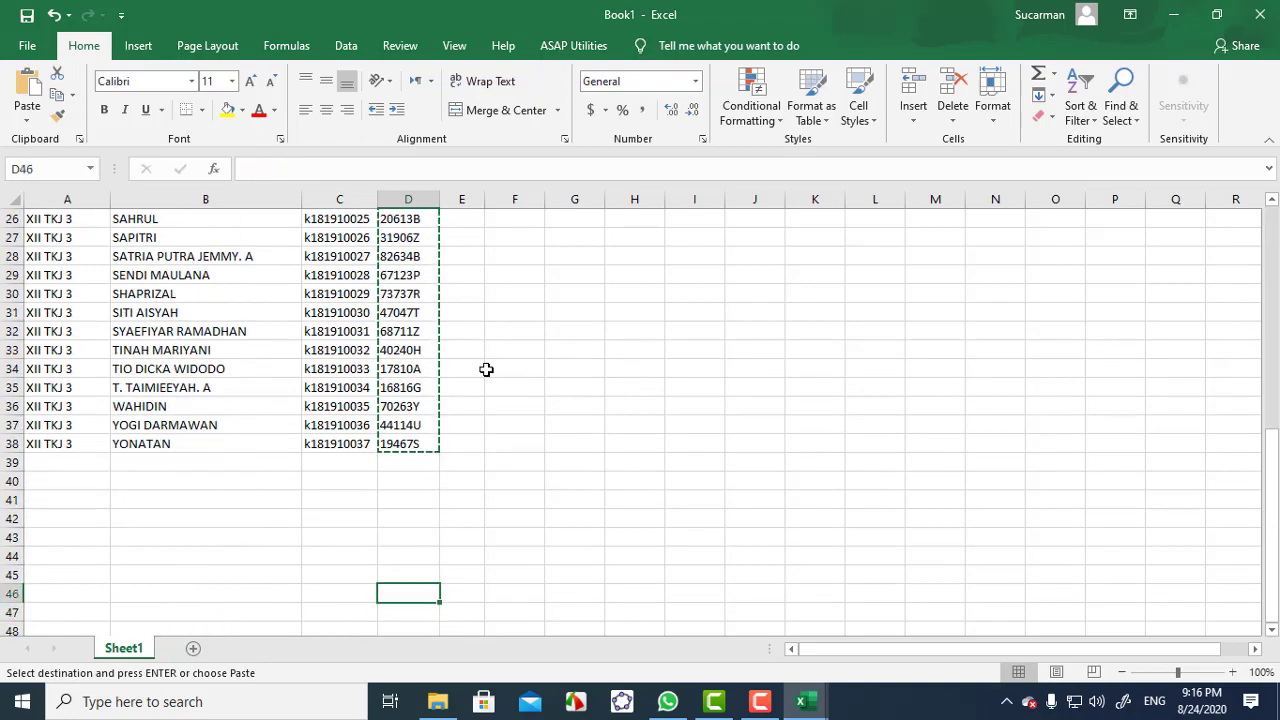
key(Up)
key(Up)
key(Up)
key(Up)
key(Up)
key(Up)
key(Up)
key(Up)
key(Up)
key(Up)
key(Up)
key(Up)
key(Up)
key(Up)
key(Up)
key(Down)
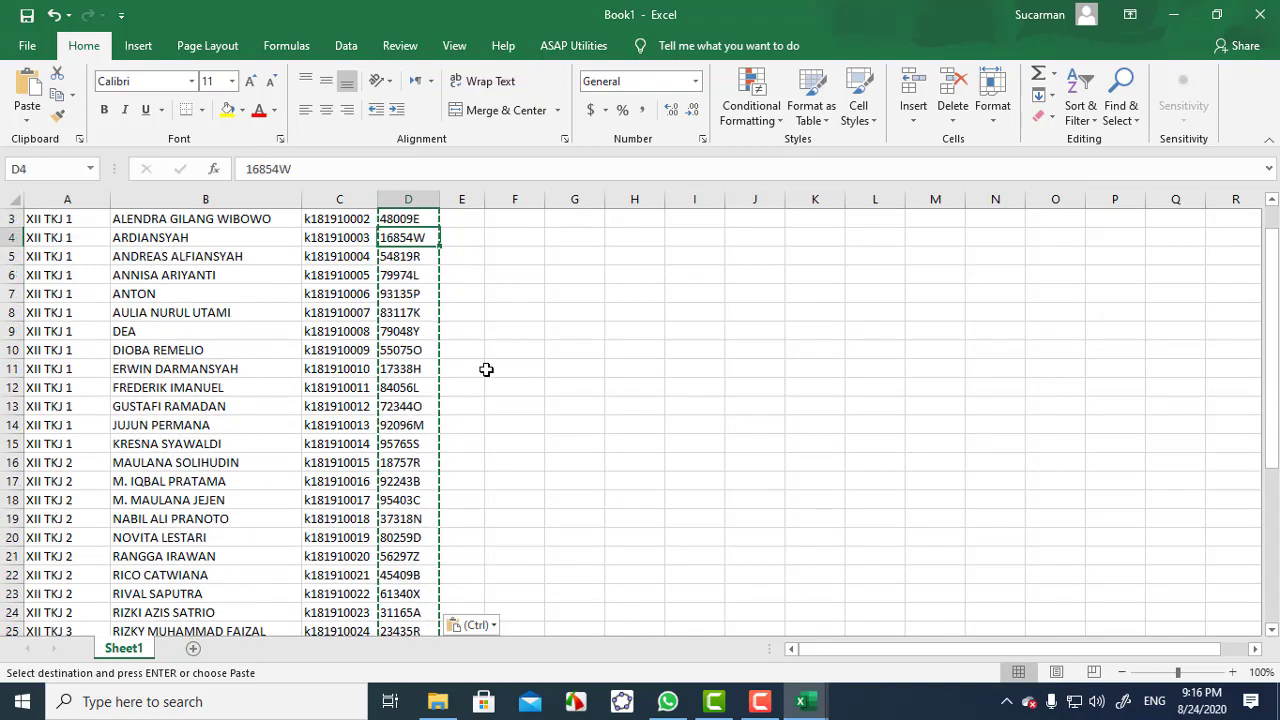
key(Up)
key(Up)
key(Up)
key(Down)
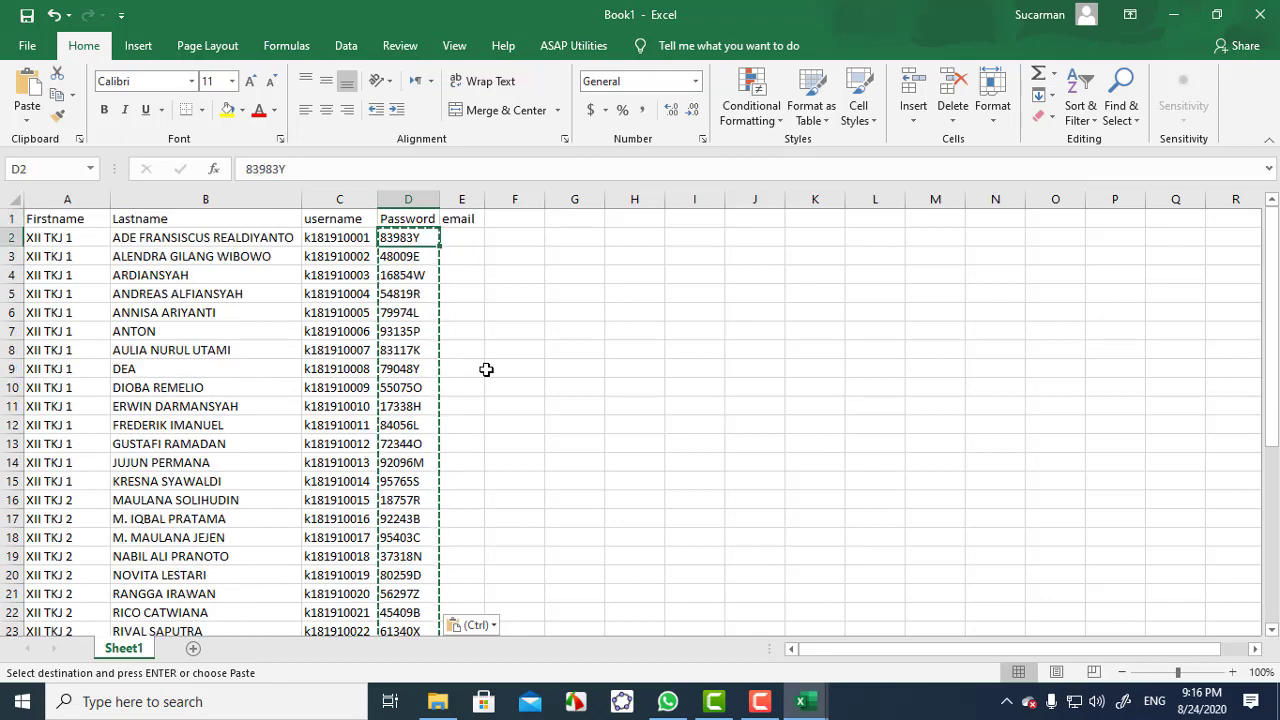
click(551, 310)
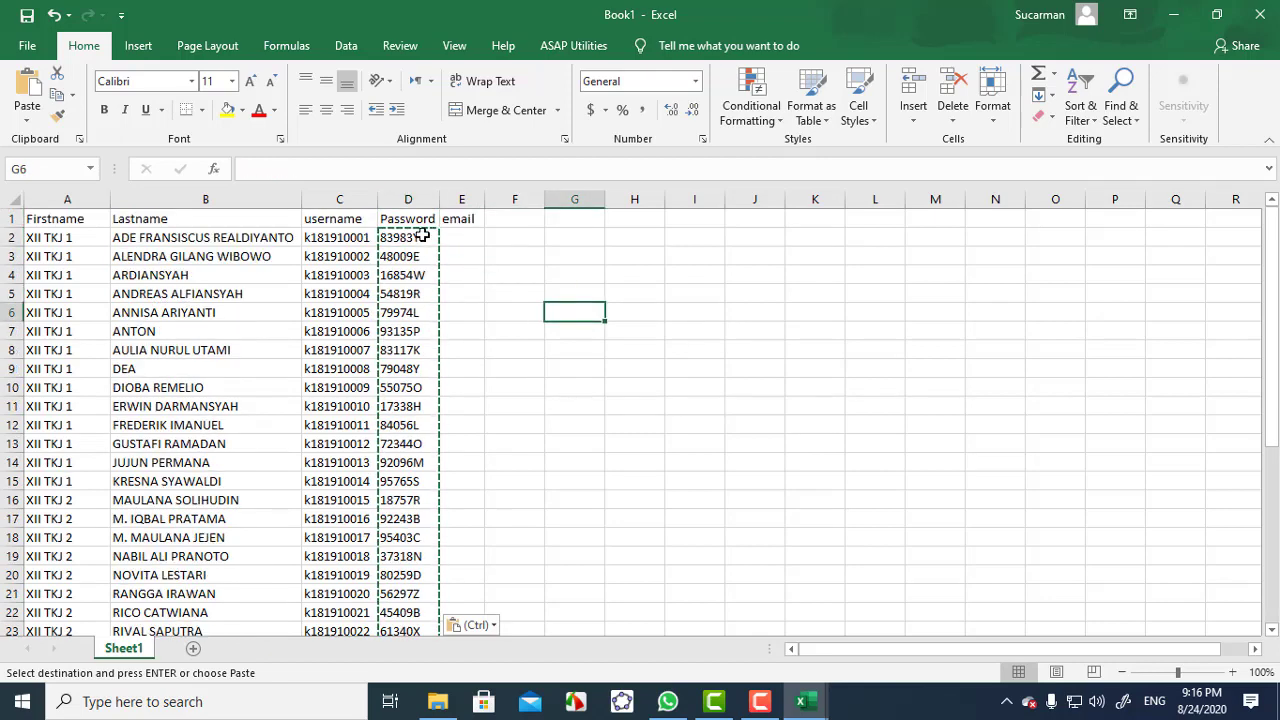
Step: Check the Password cells D2:D38 for repeats with the ASAP Utilities function that counts duplicates and colors each set
drag(408, 237, 408, 614)
key(ctrl+v)
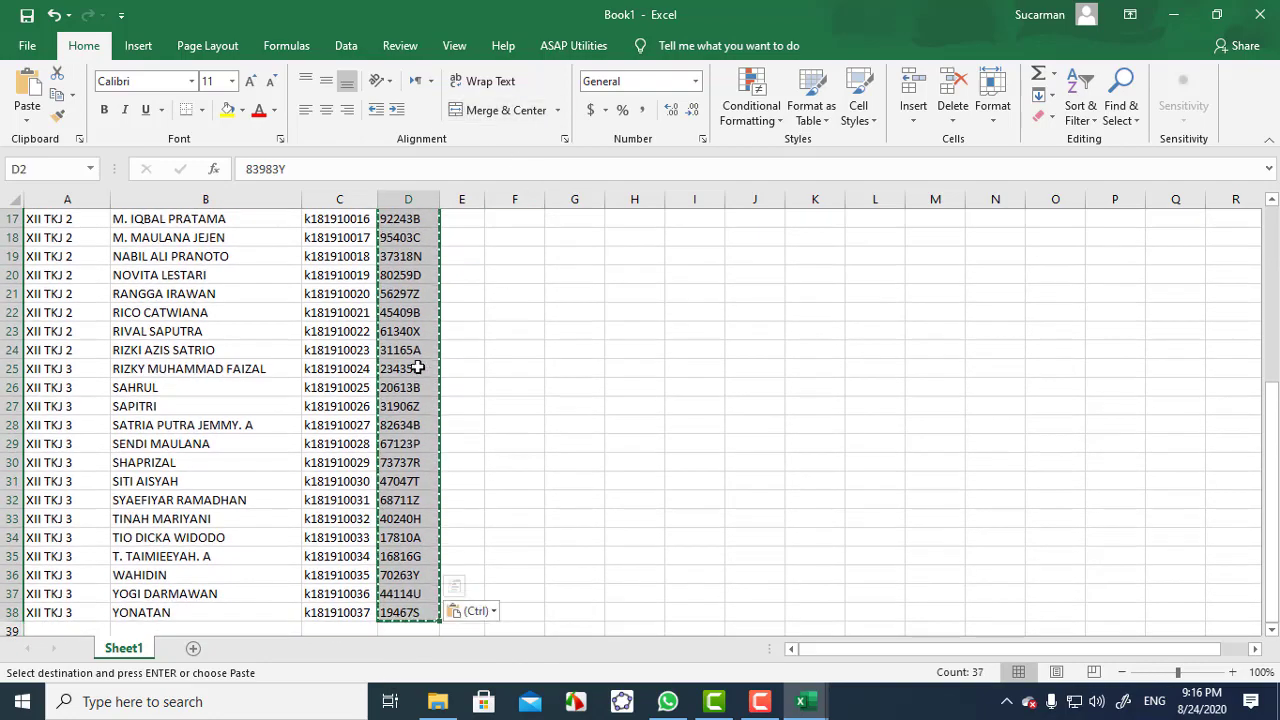
right_click(408, 334)
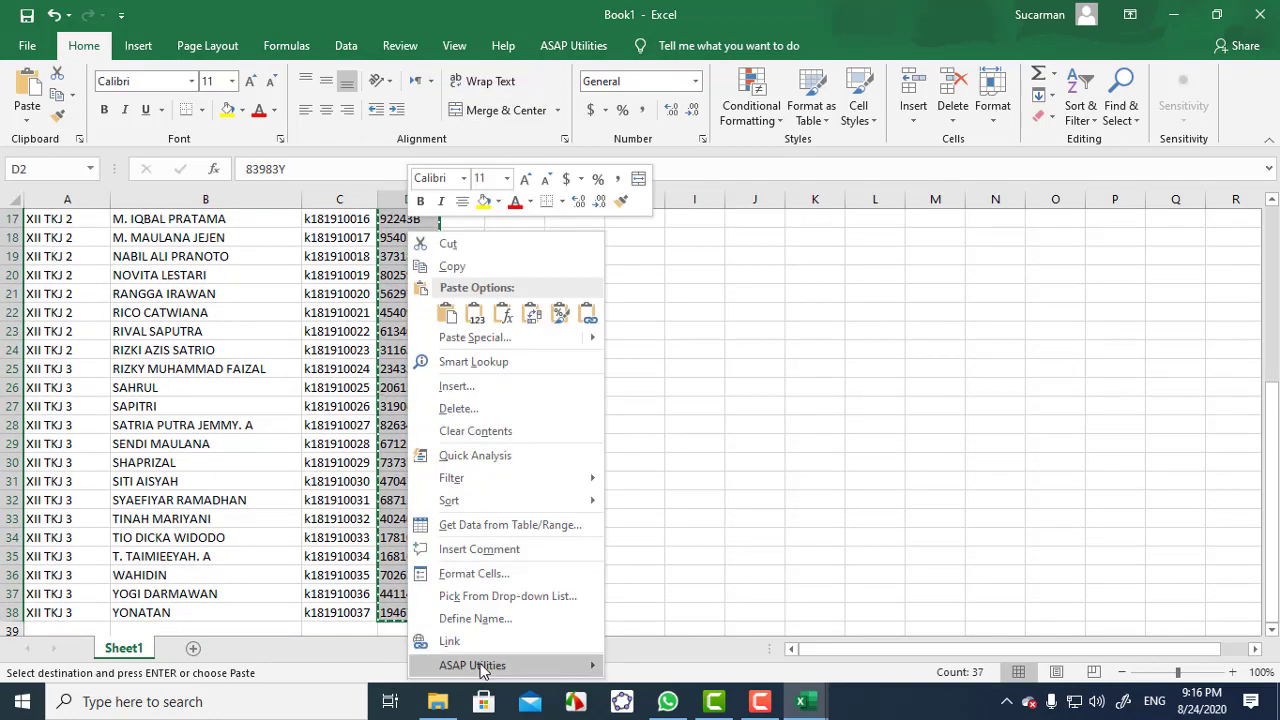
mouse_move(480, 666)
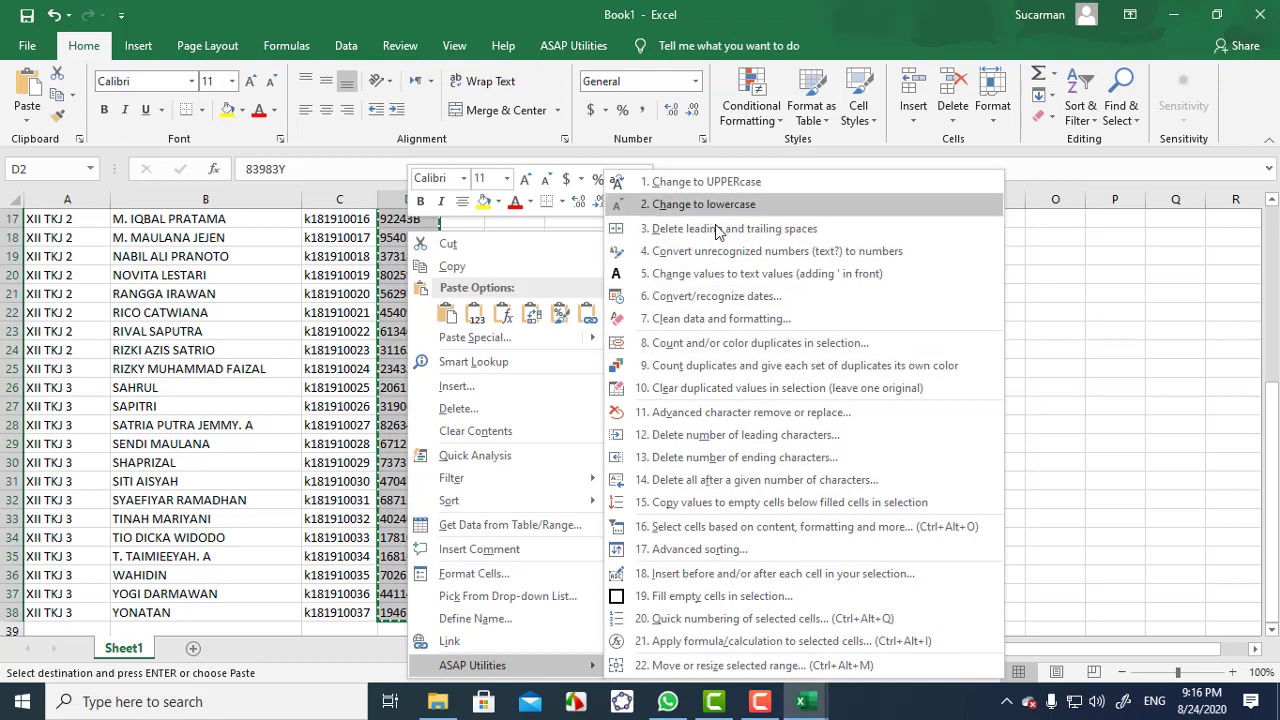
click(701, 372)
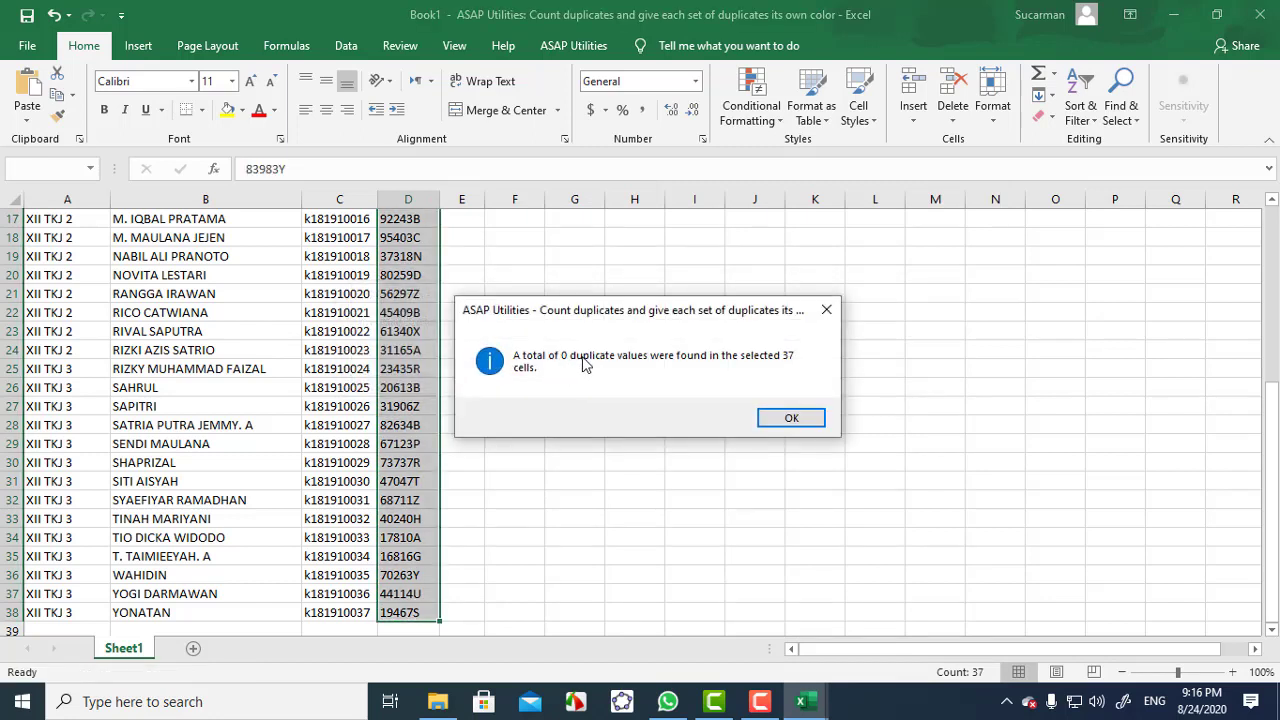
click(791, 418)
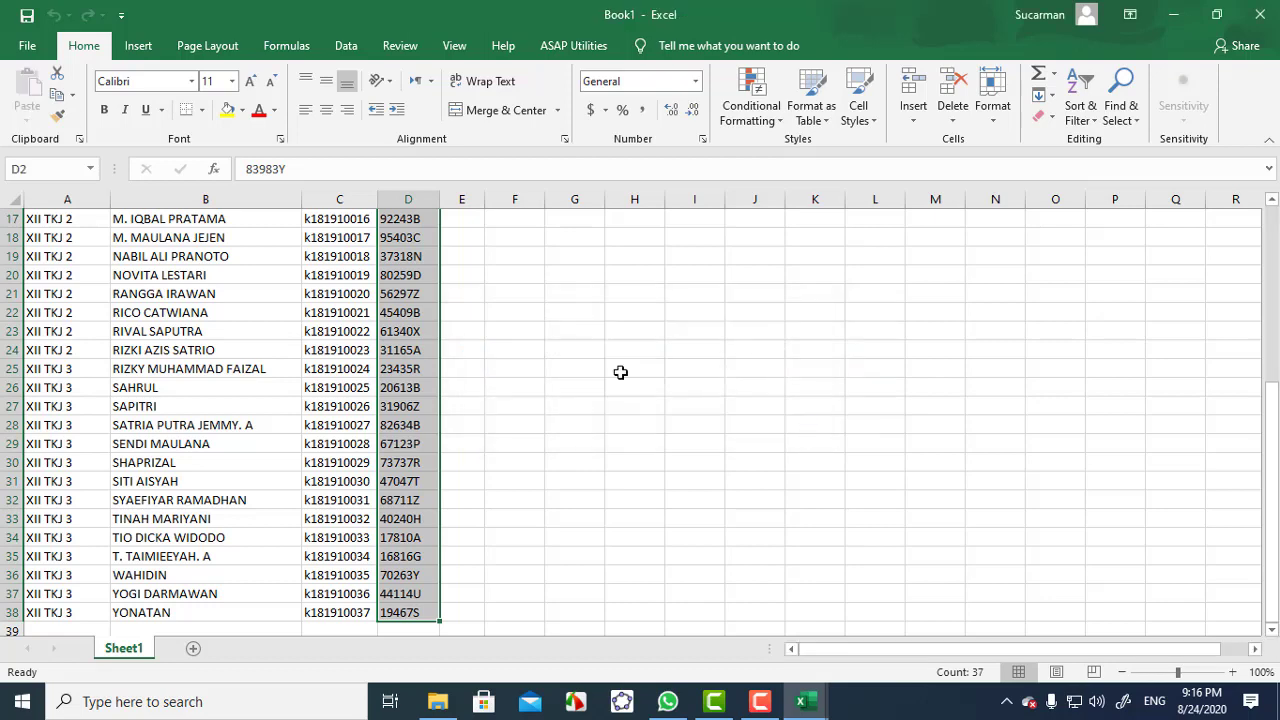
scroll(617, 371, up, 5)
click(520, 317)
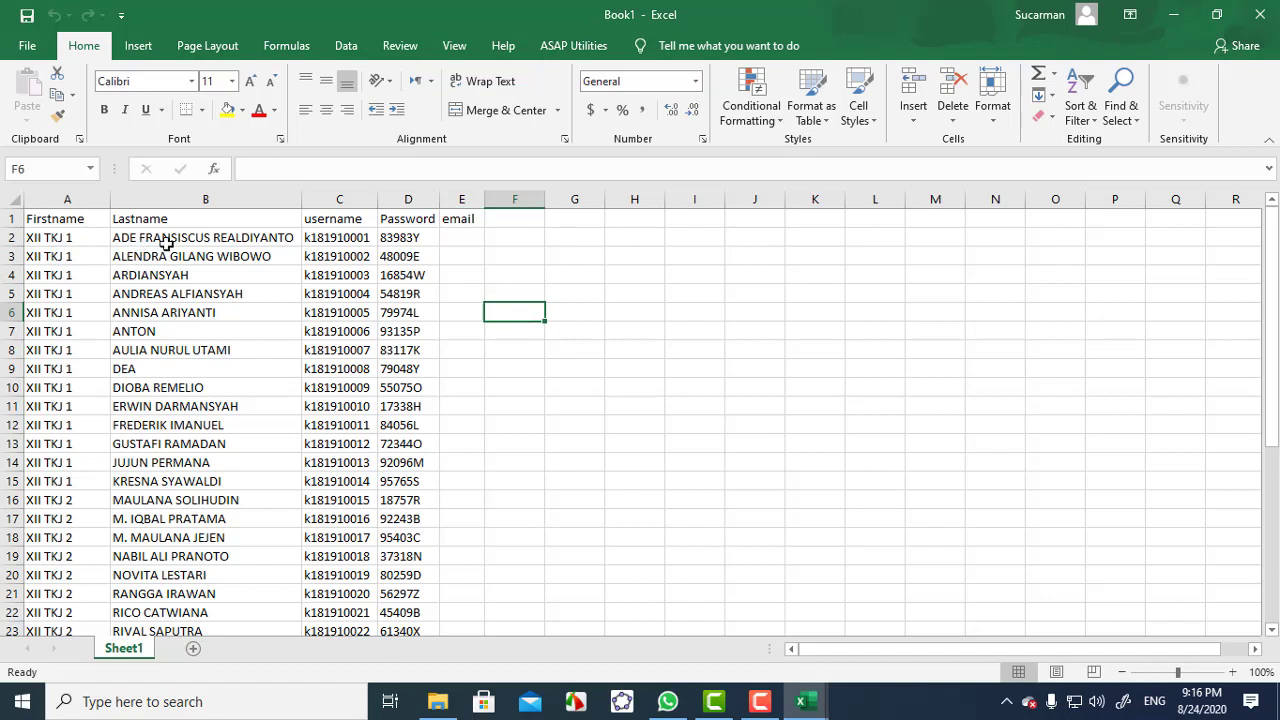
Step: Enter the formula =C2&"sekolahkita.sch.id" in E2 under email to join the username with the school domain
click(459, 235)
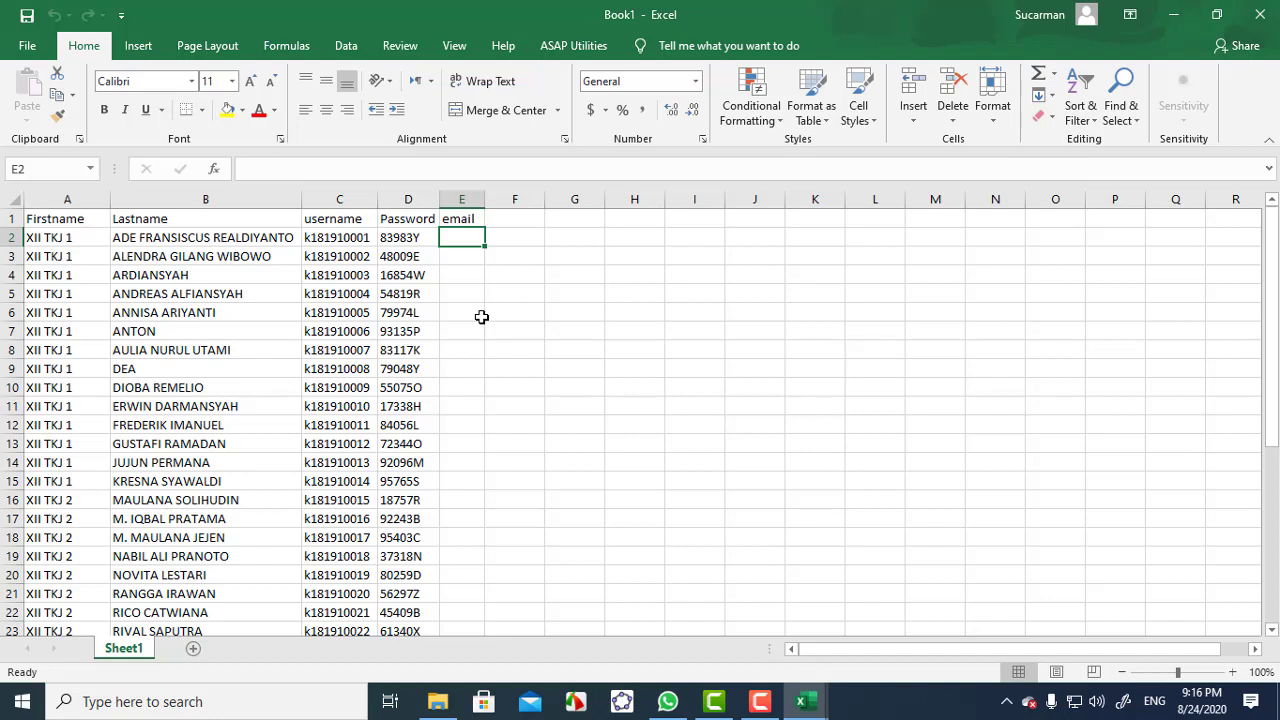
text(=)
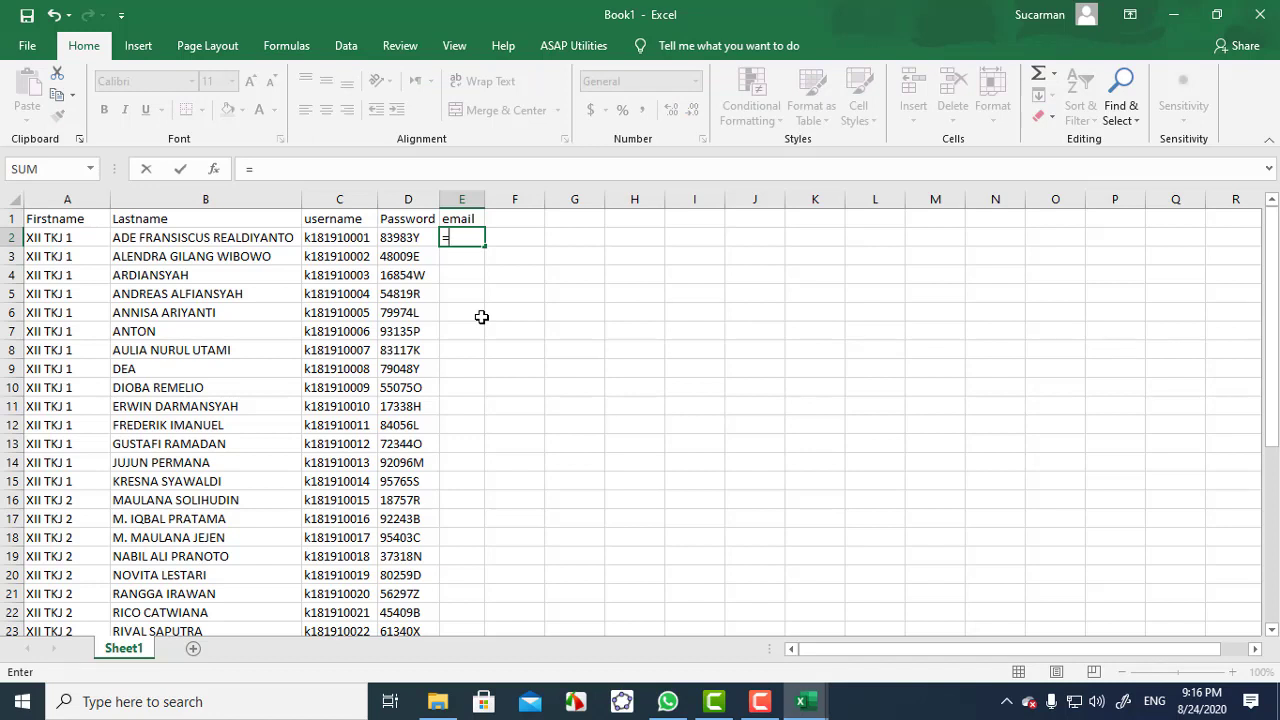
key(Left)
key(Left)
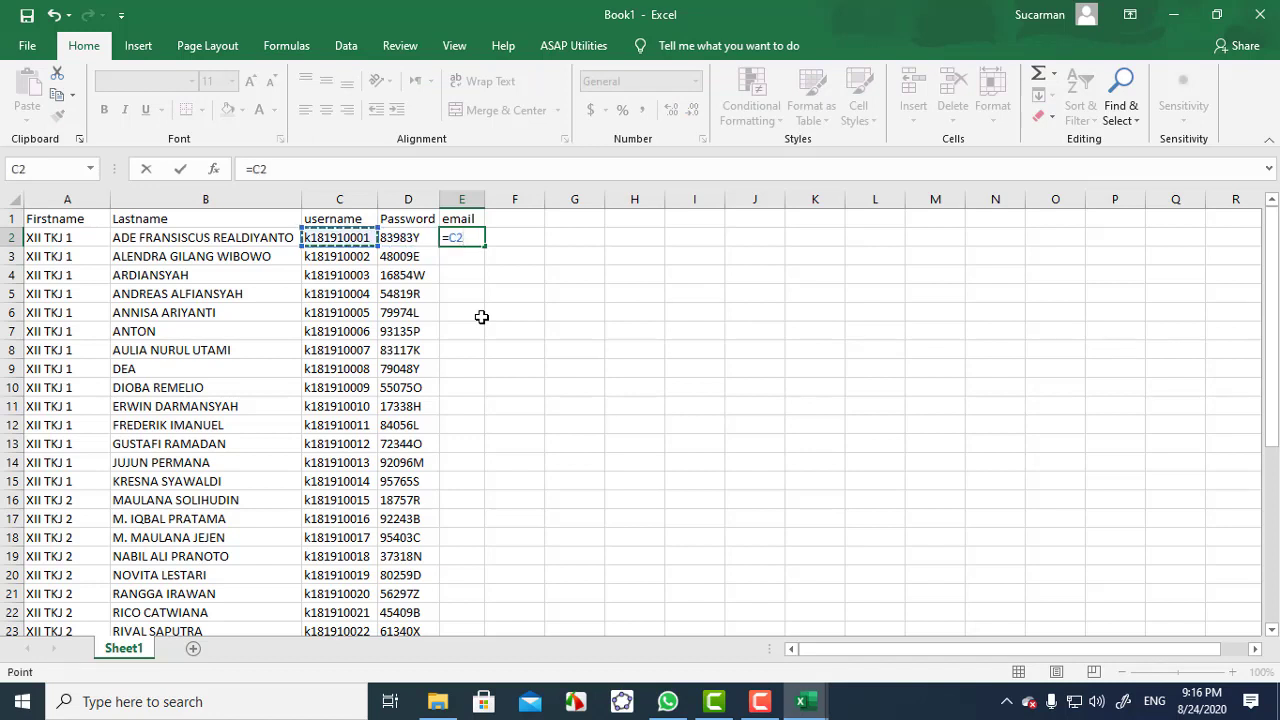
text(&)
text("sekolahk)
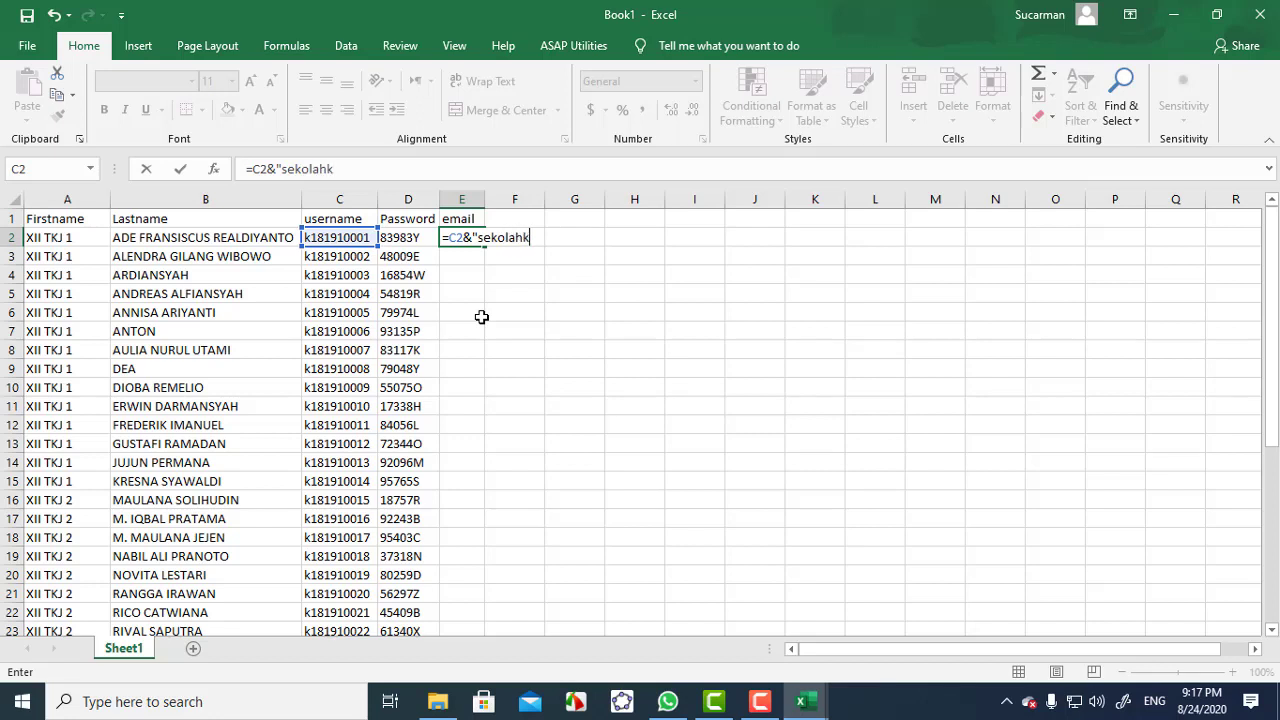
text(ita.schid")
key(Return)
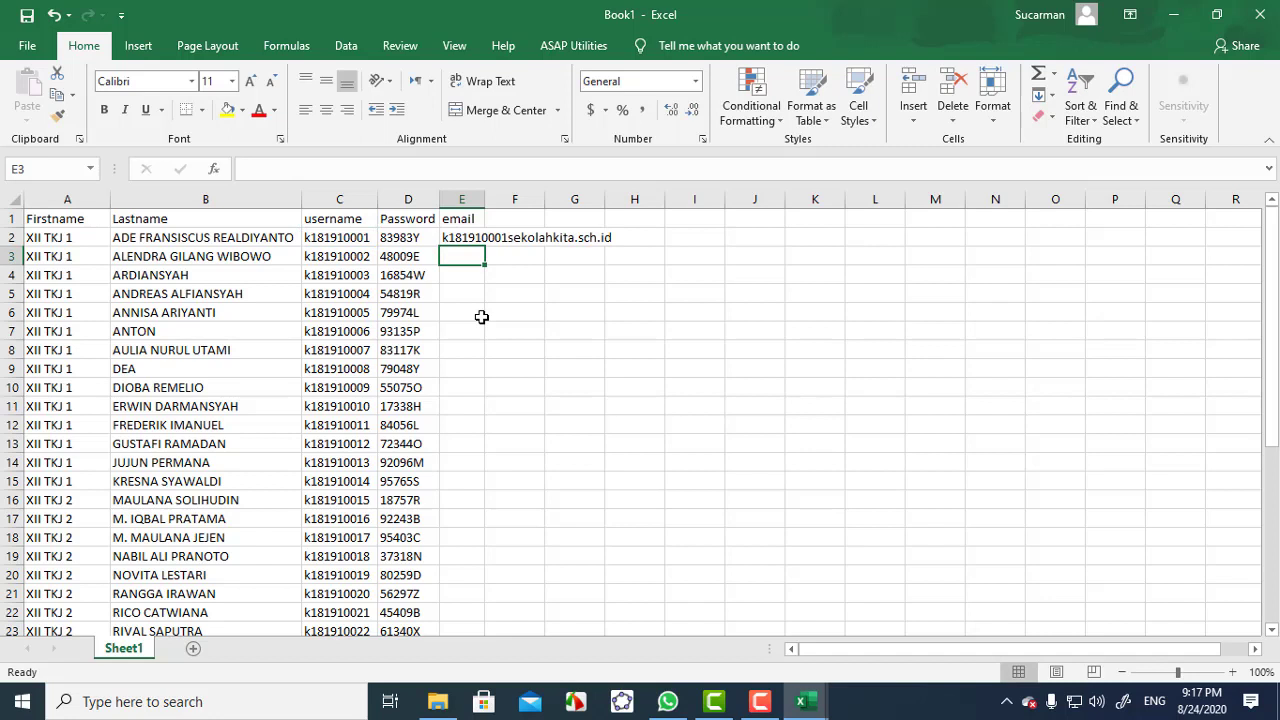
click(495, 238)
click(462, 243)
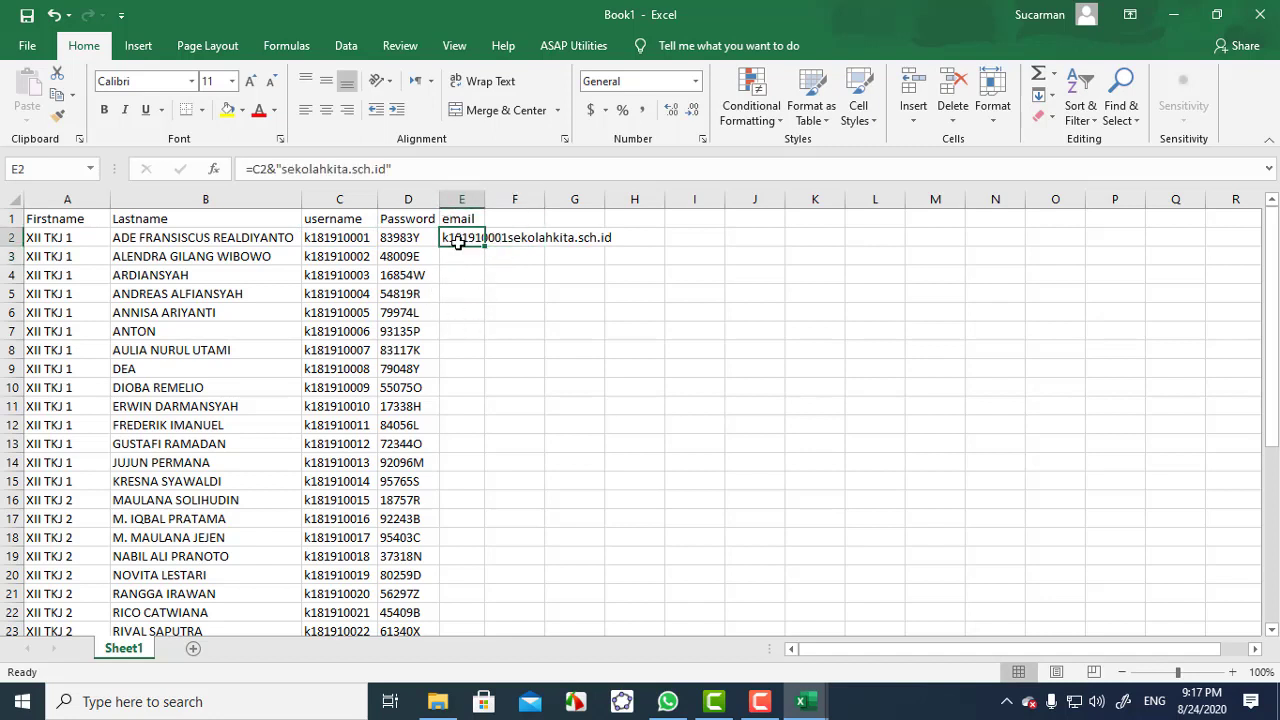
click(284, 170)
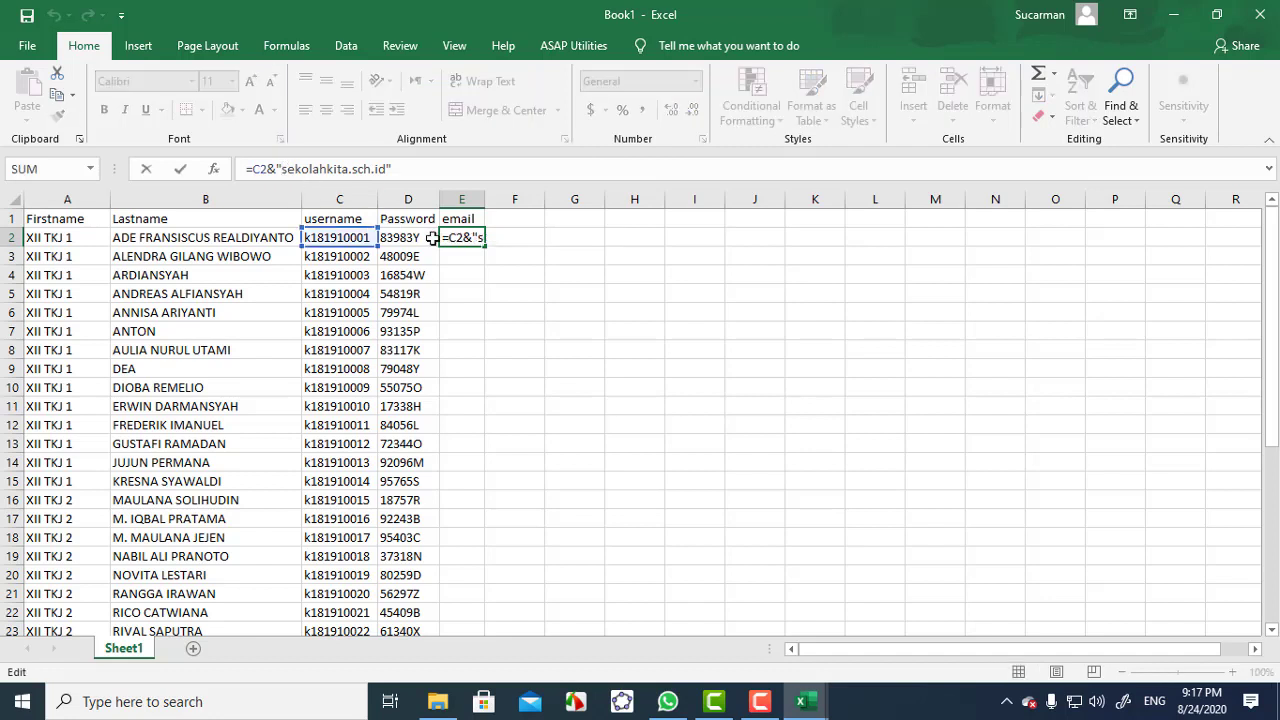
text(@)
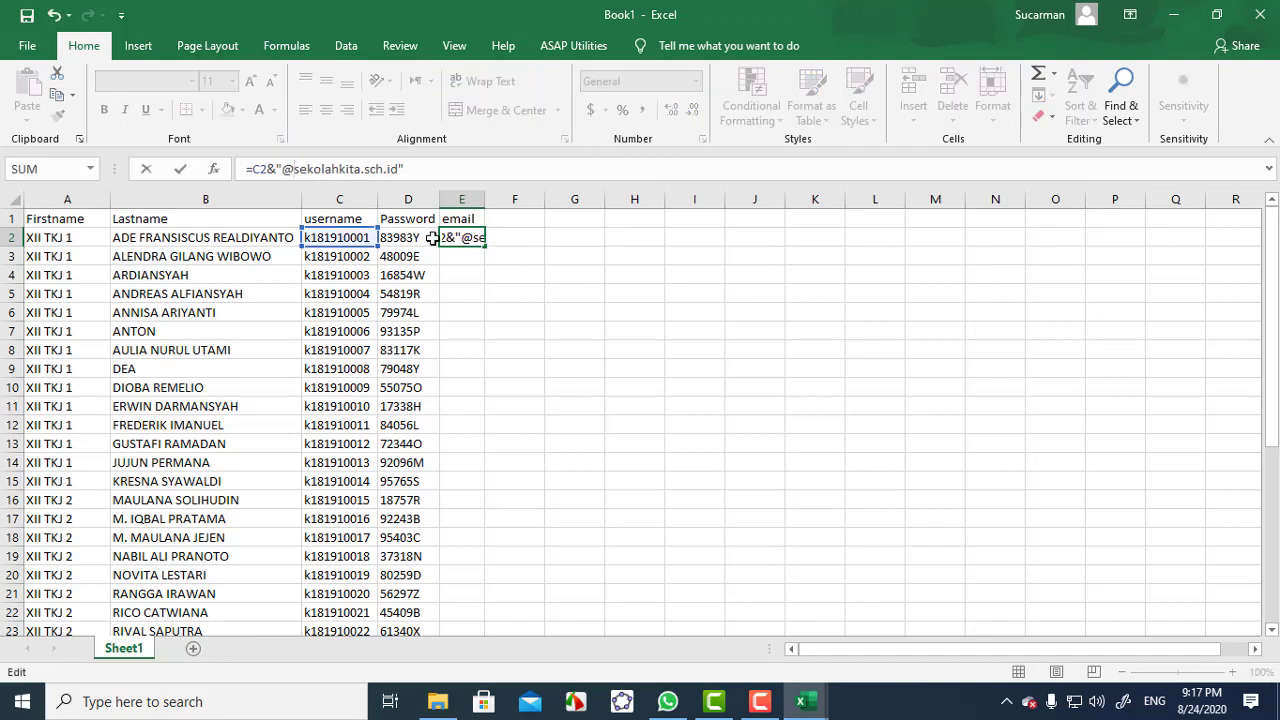
key(Return)
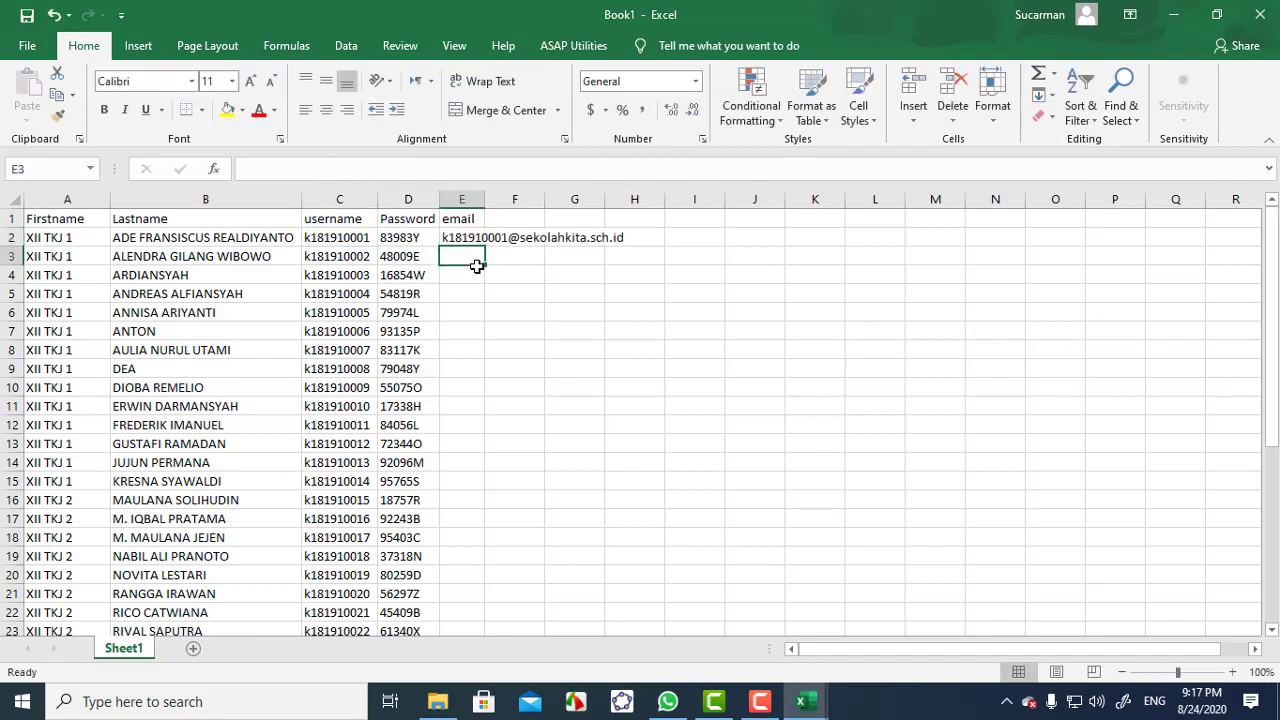
Step: Fill the email formula from E2 down through E38 and return to the start of the list
click(458, 240)
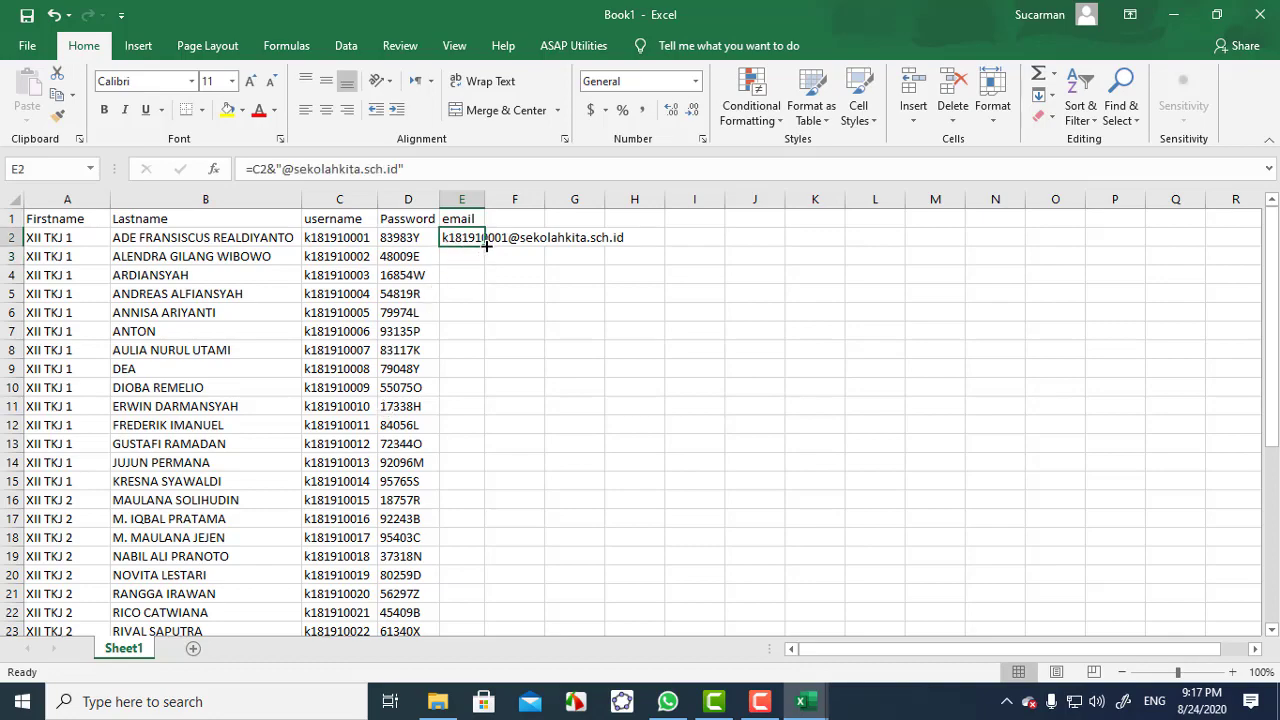
drag(486, 244, 466, 601)
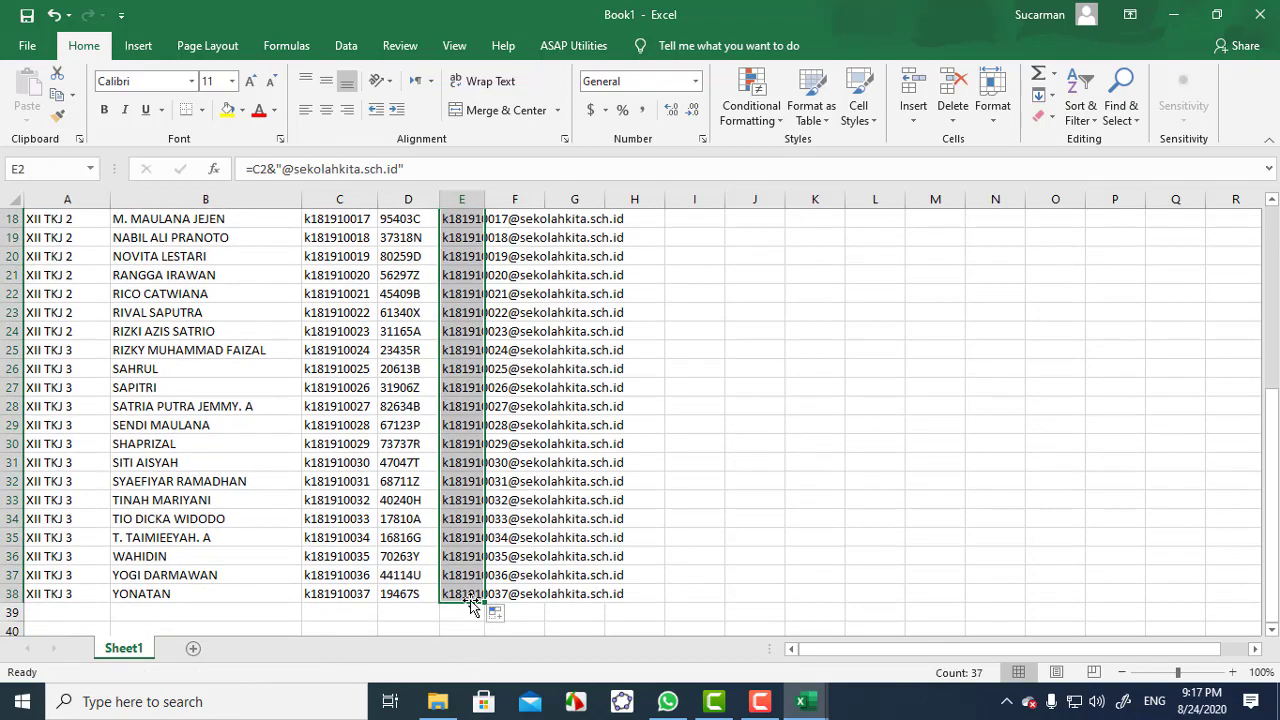
scroll(466, 600, up, 6)
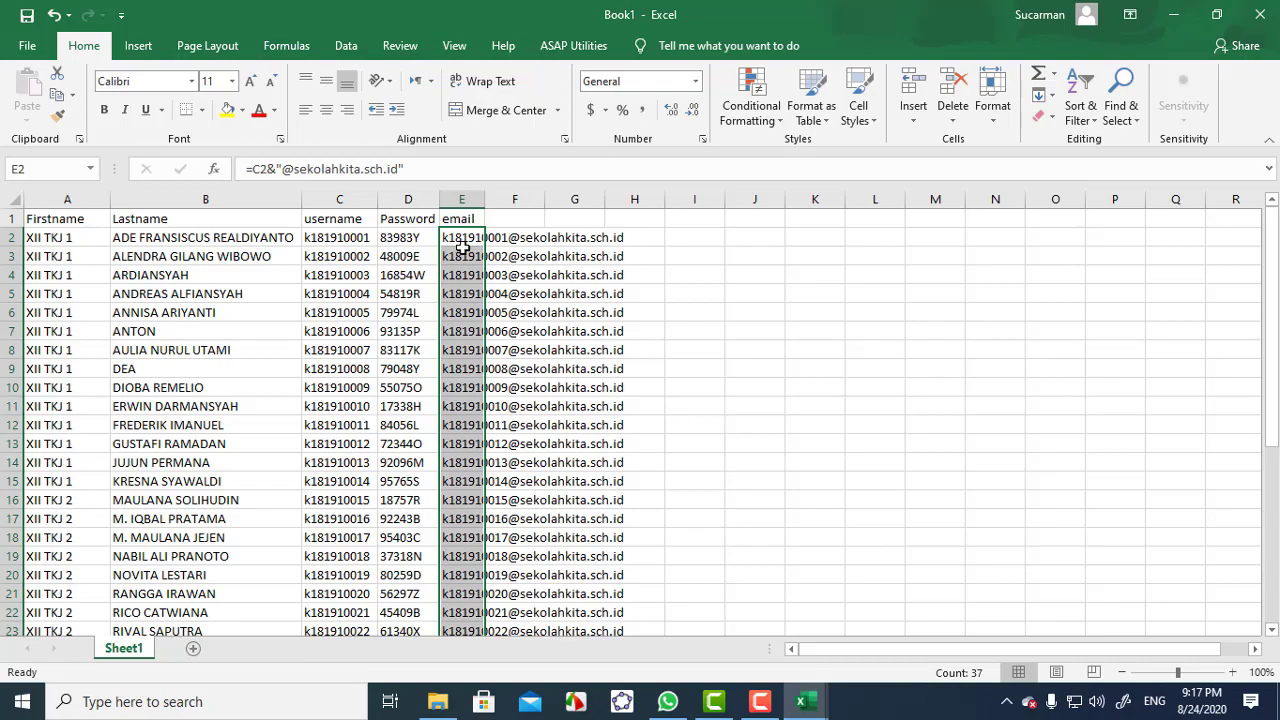
Step: Copy the email cells E2:E38 and paste them in place as values only to replace the formulas
drag(461, 240, 466, 603)
right_click(450, 444)
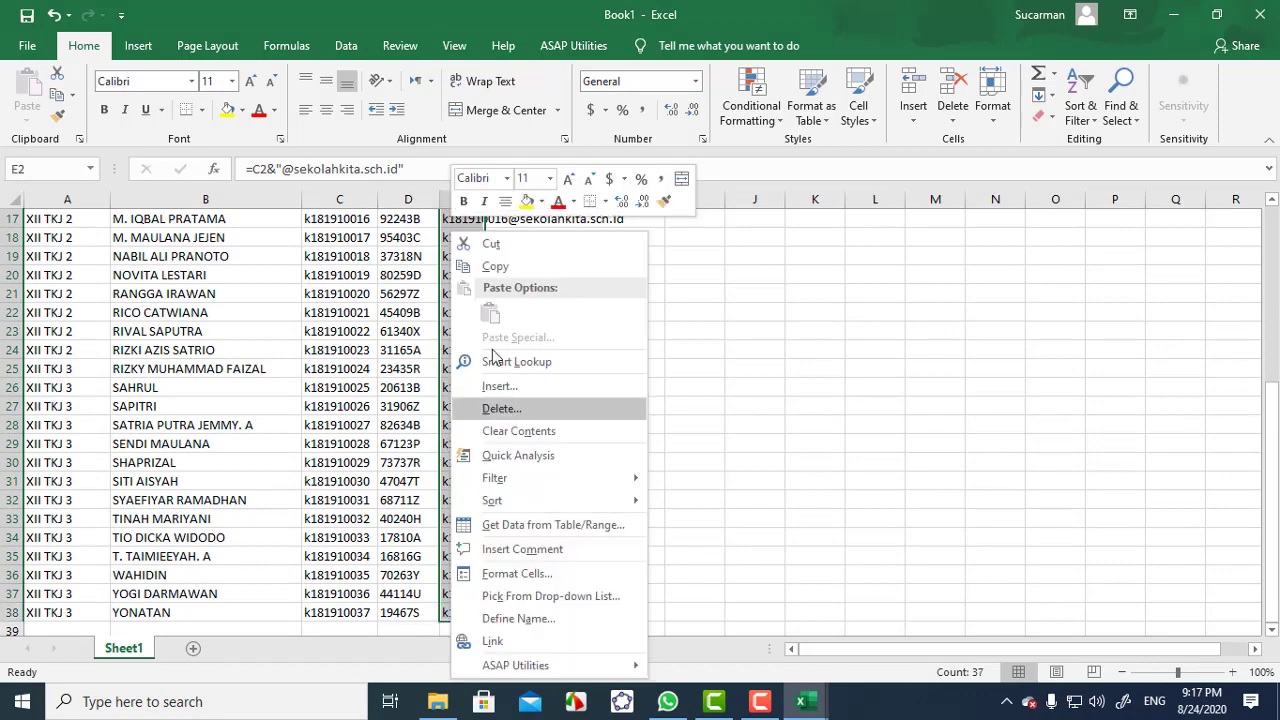
click(510, 266)
scroll(466, 258, up, 5)
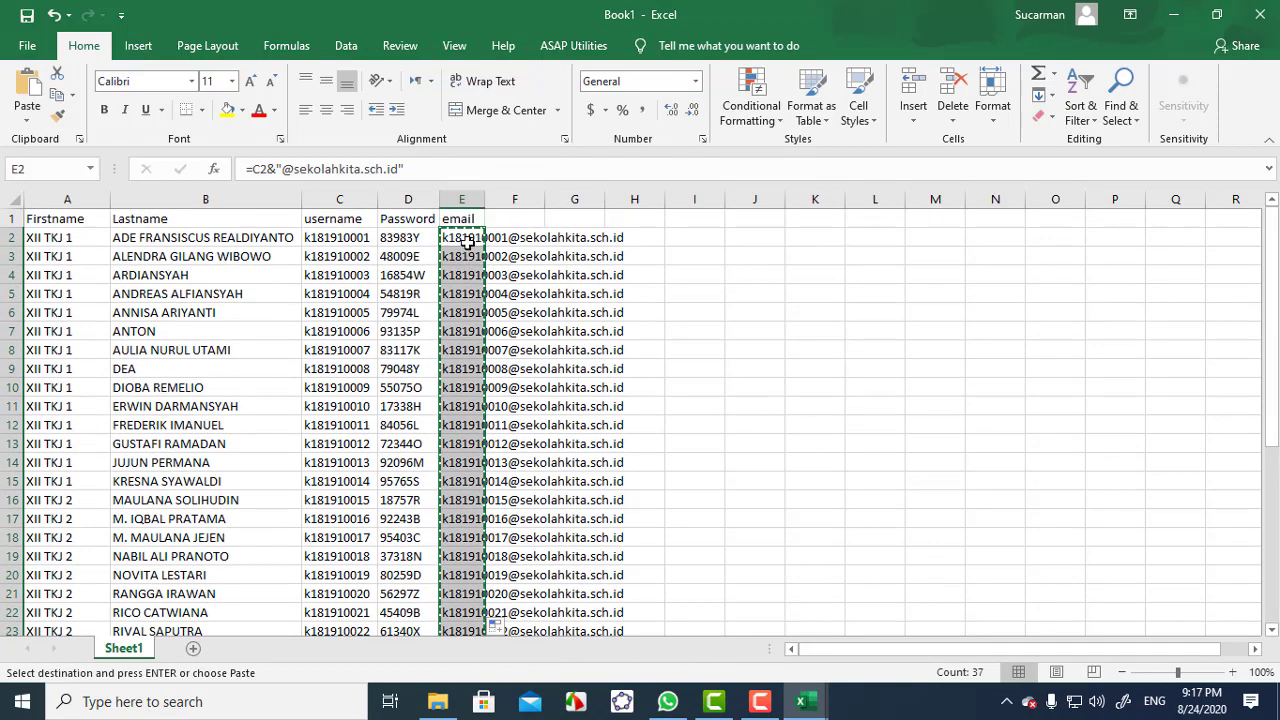
right_click(468, 240)
click(534, 314)
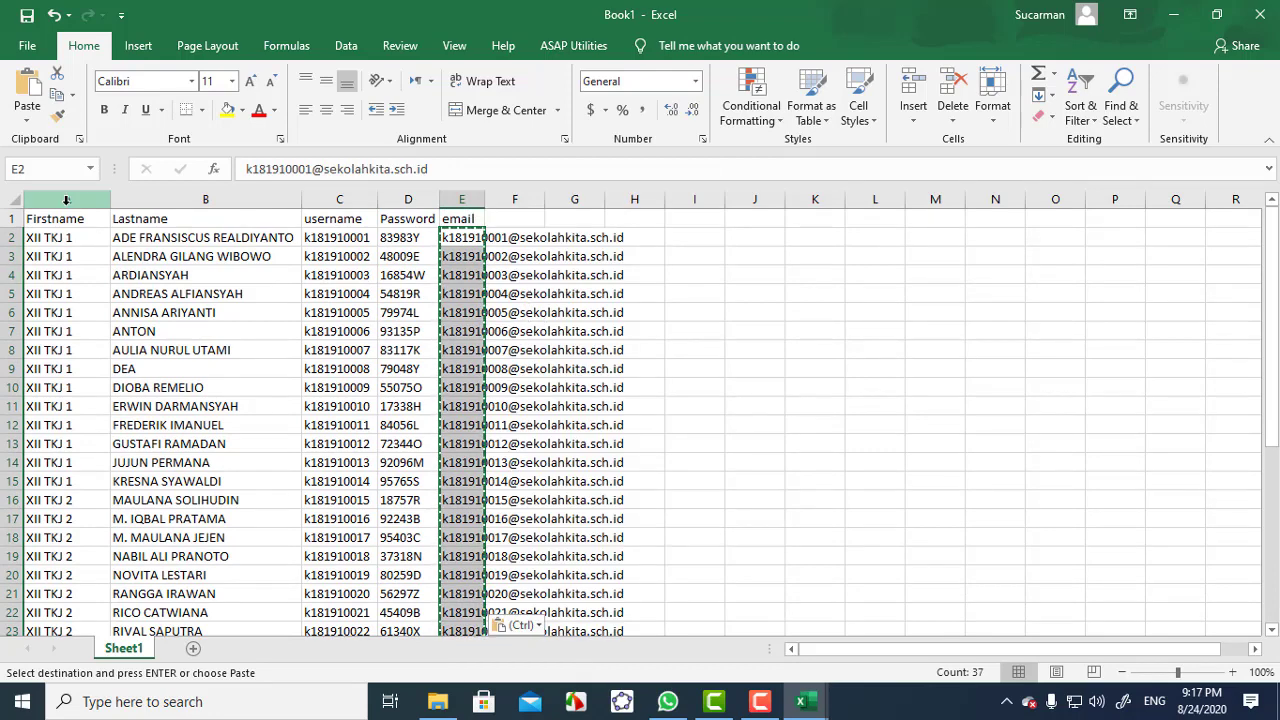
Step: AutoFit the widths of columns A through E to their contents
drag(67, 200, 457, 245)
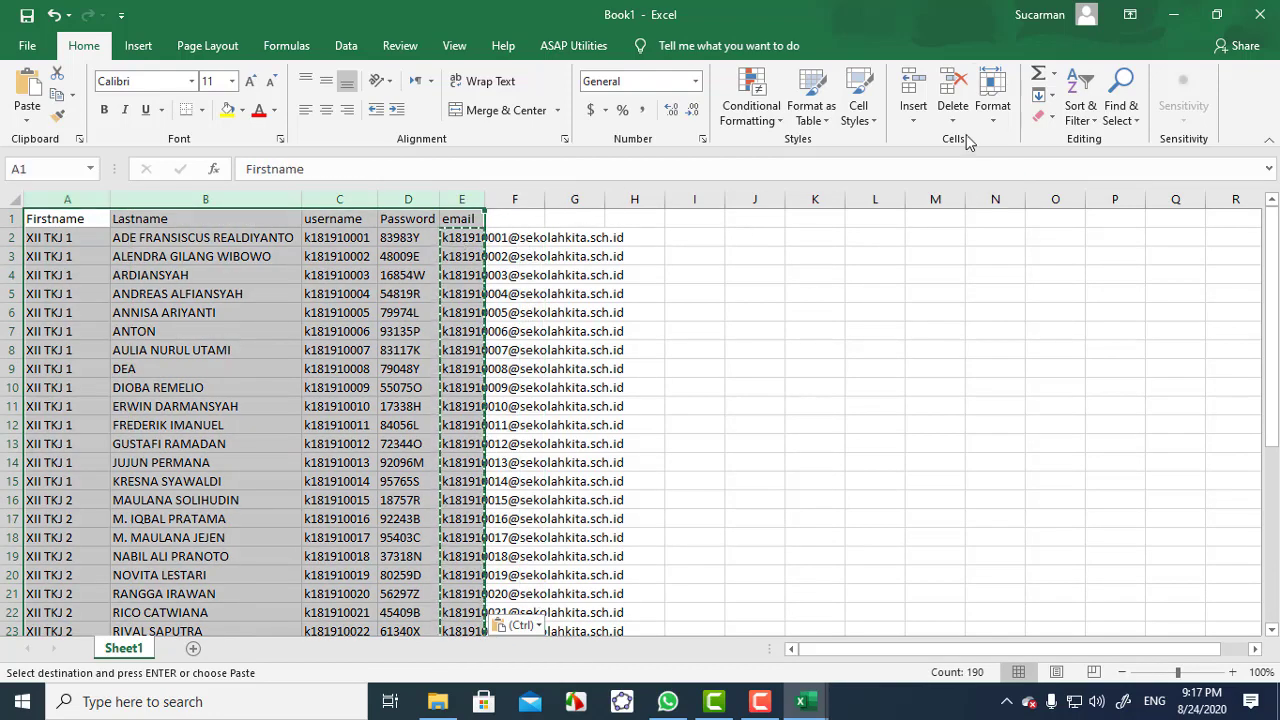
click(992, 100)
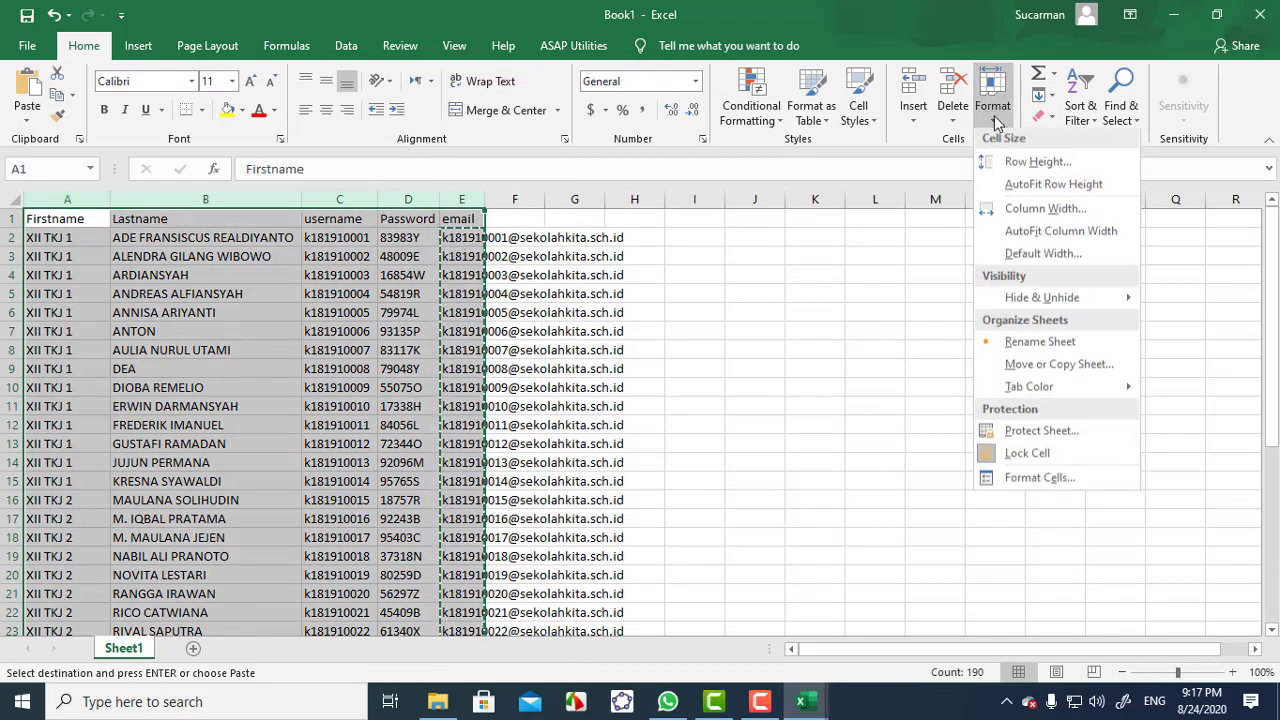
click(1033, 211)
click(705, 353)
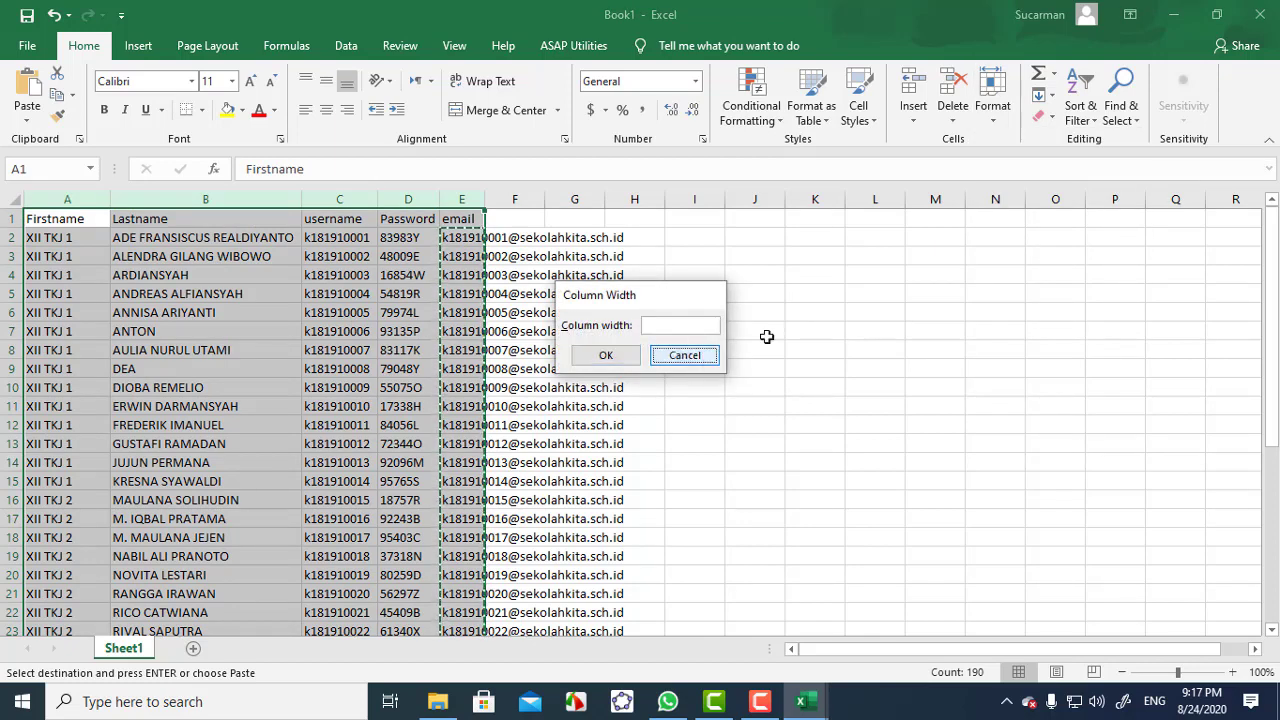
click(992, 105)
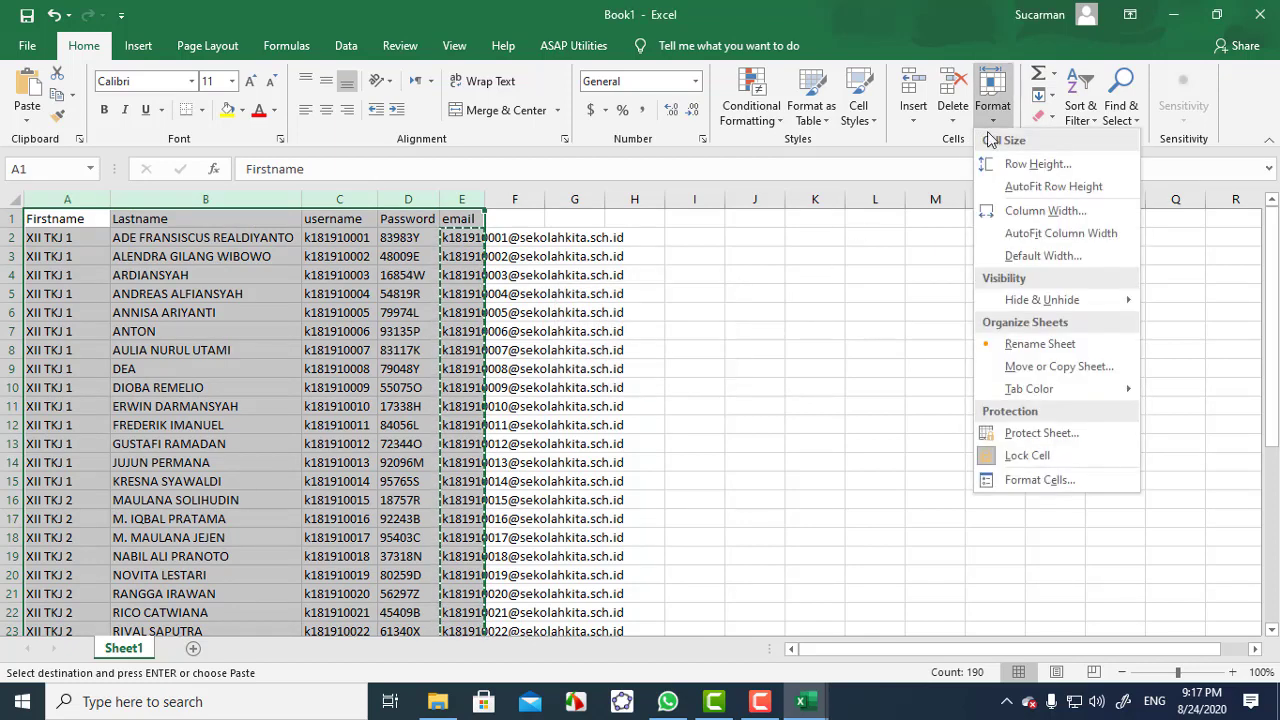
click(1040, 238)
click(510, 331)
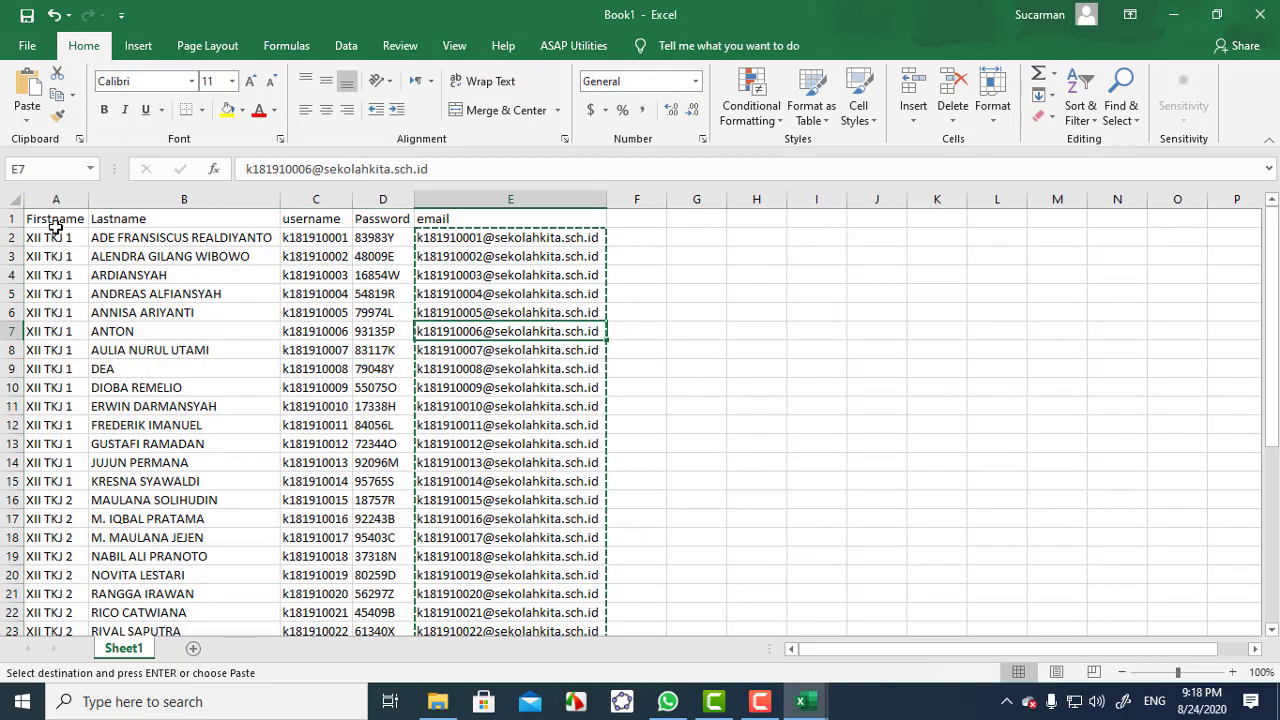
Step: Center the header labels in A1:E1 horizontally
drag(54, 218, 531, 219)
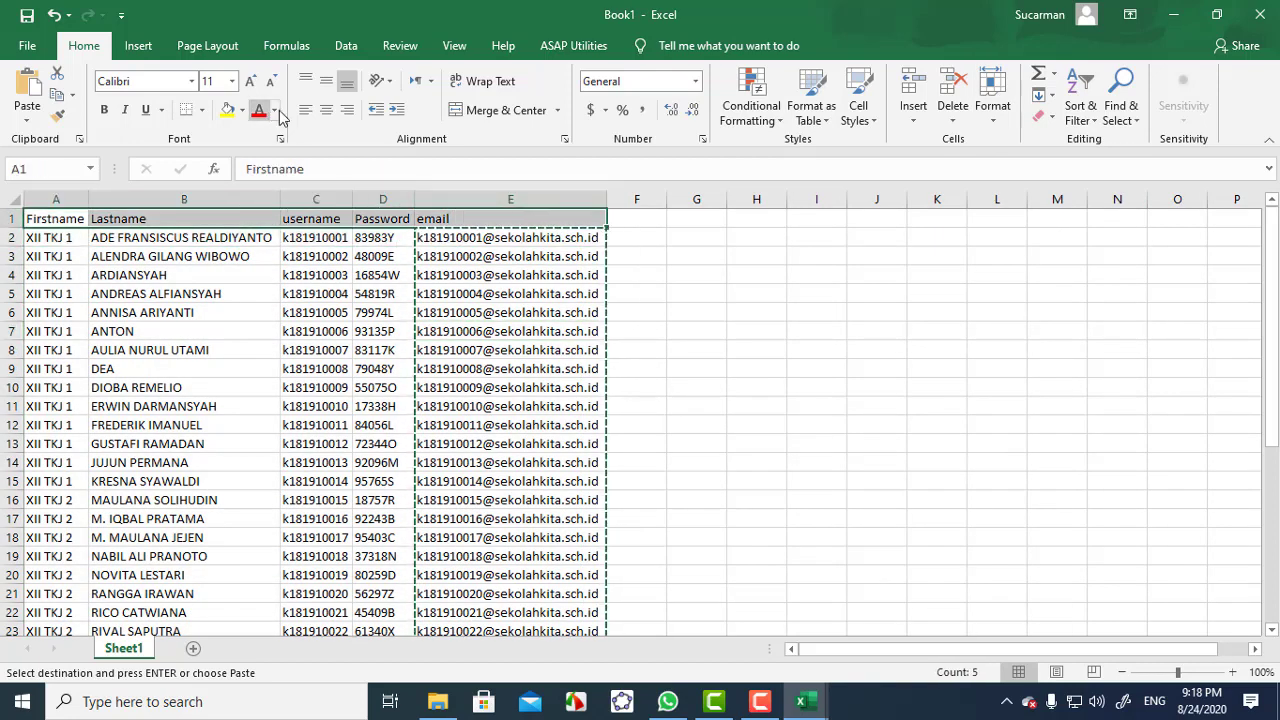
click(338, 111)
click(338, 333)
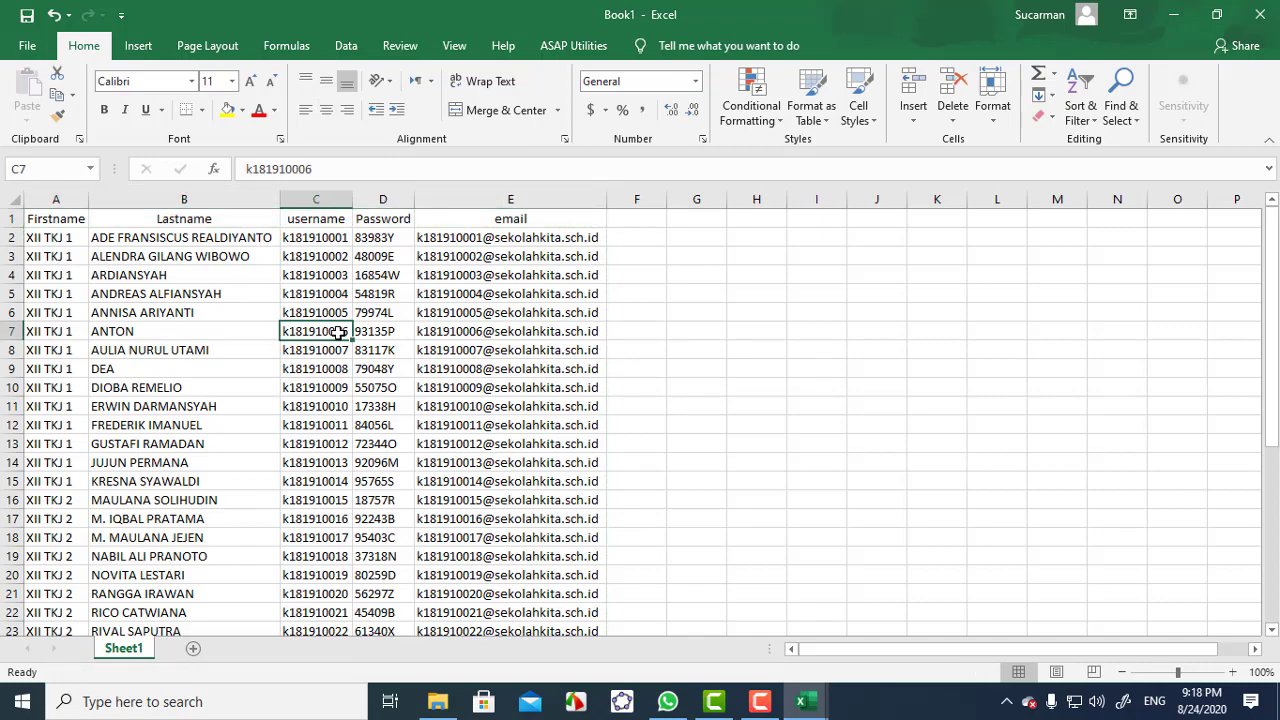
scroll(308, 312, down, 9)
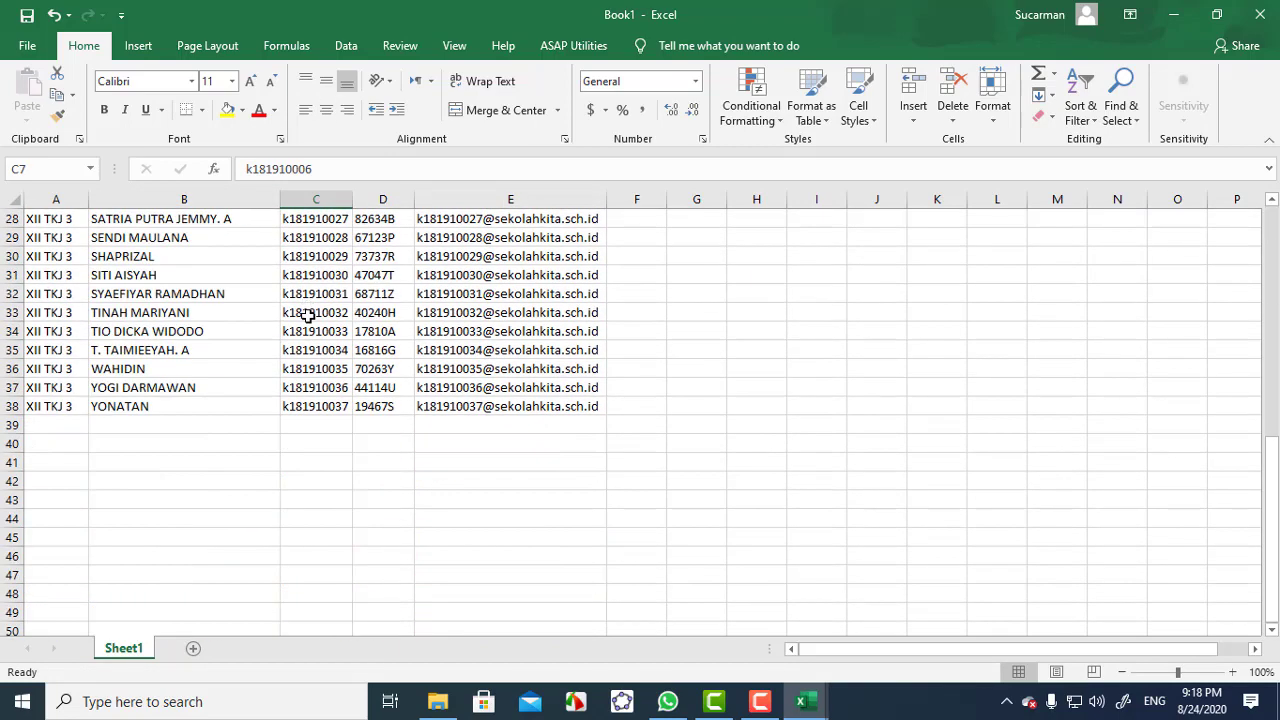
scroll(308, 315, up, 9)
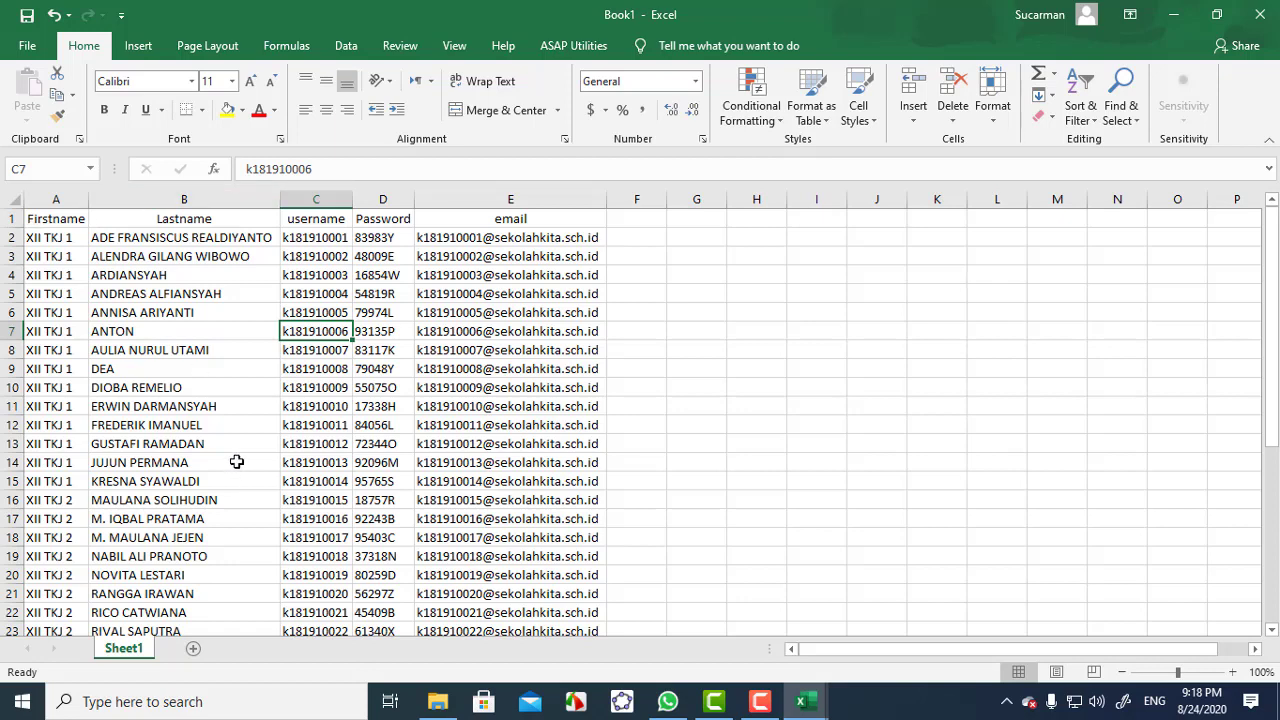
click(272, 391)
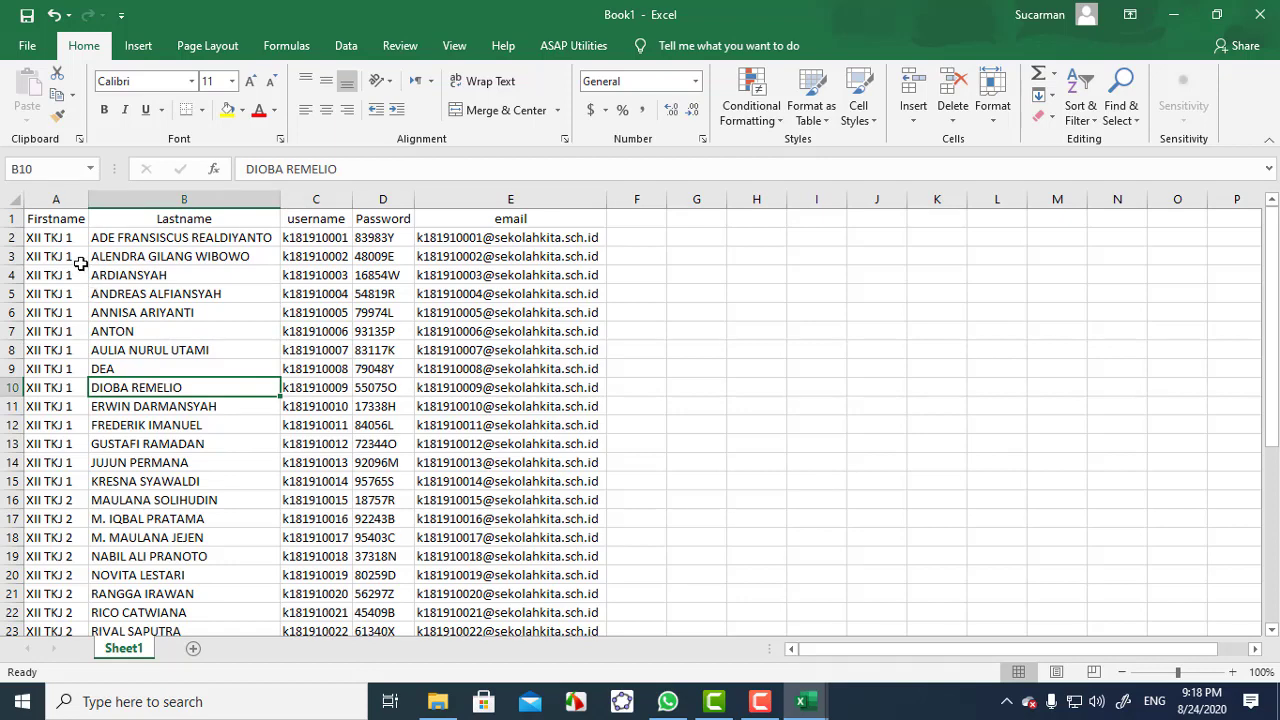
Step: Set up saving the workbook to the Documents folder in the Excel 97-2003 Workbook format
click(27, 46)
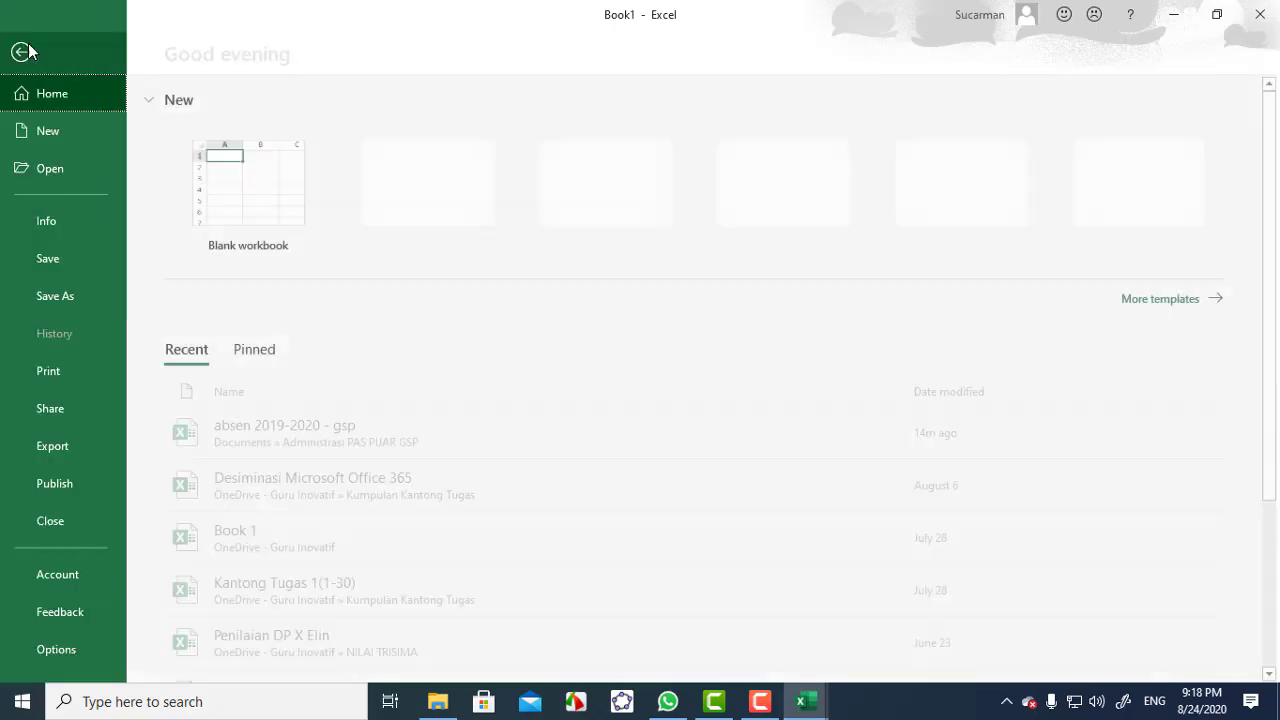
click(61, 294)
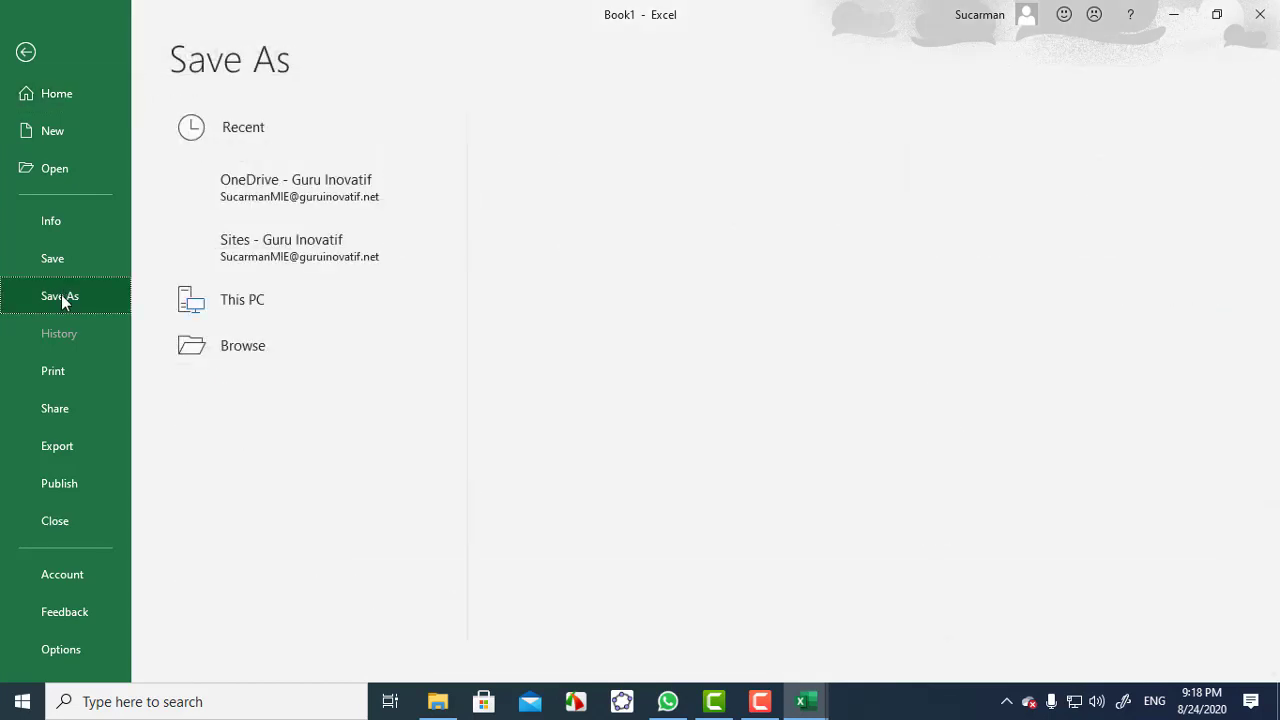
click(245, 303)
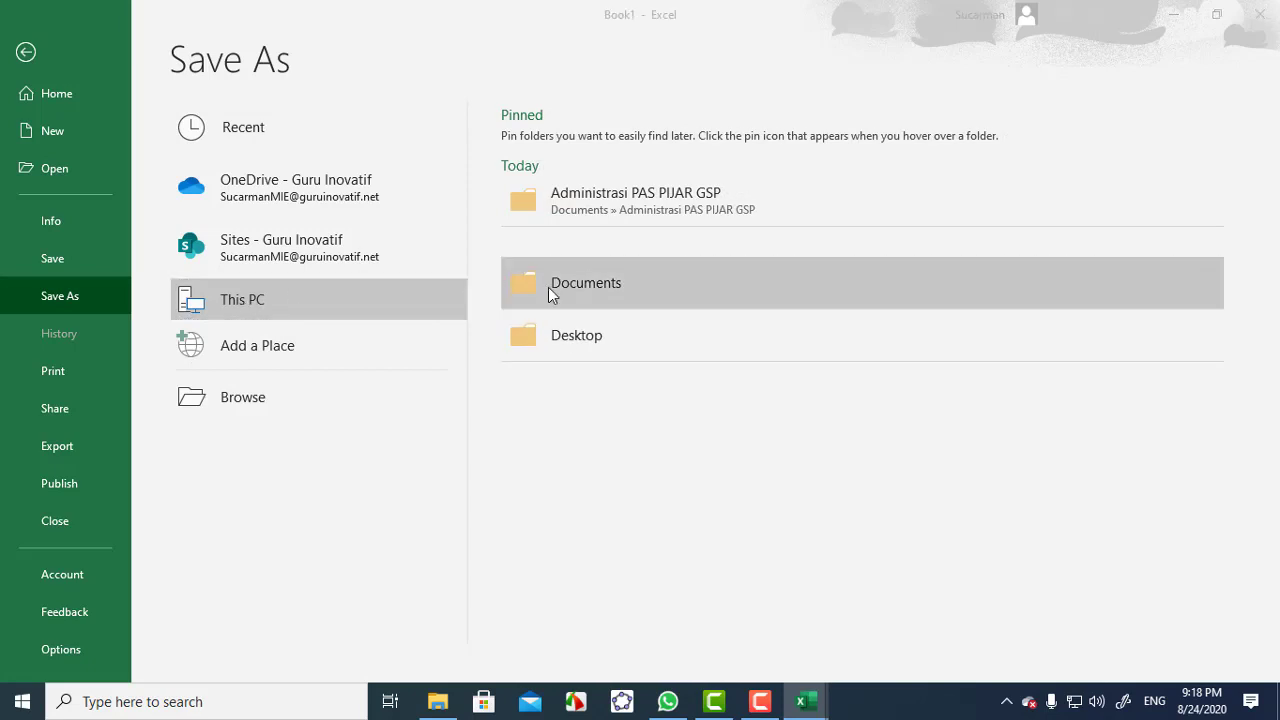
click(548, 287)
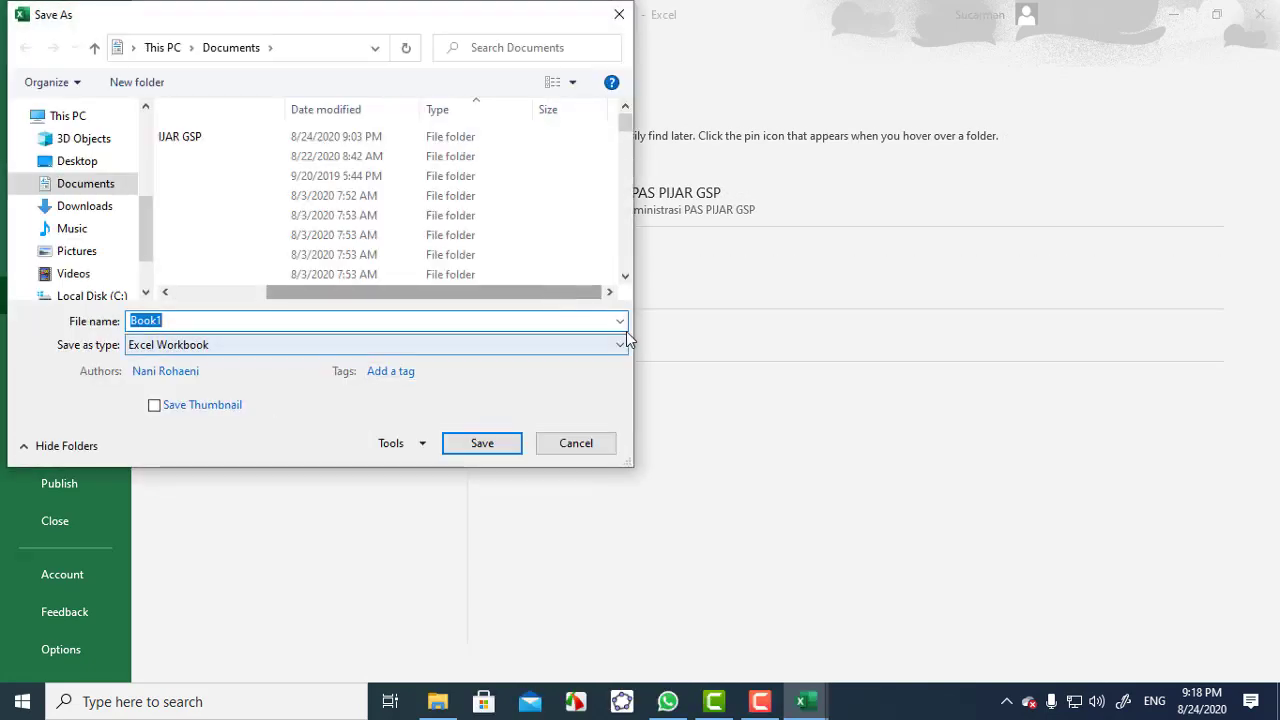
click(622, 346)
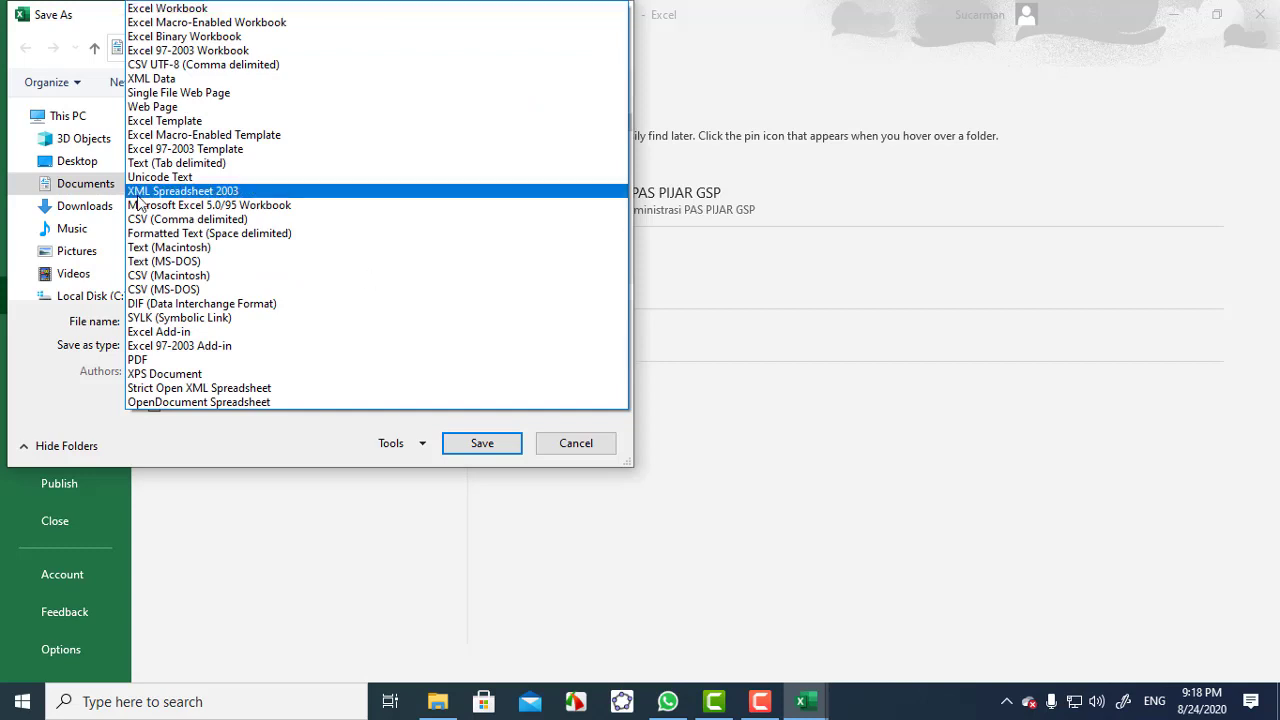
click(228, 51)
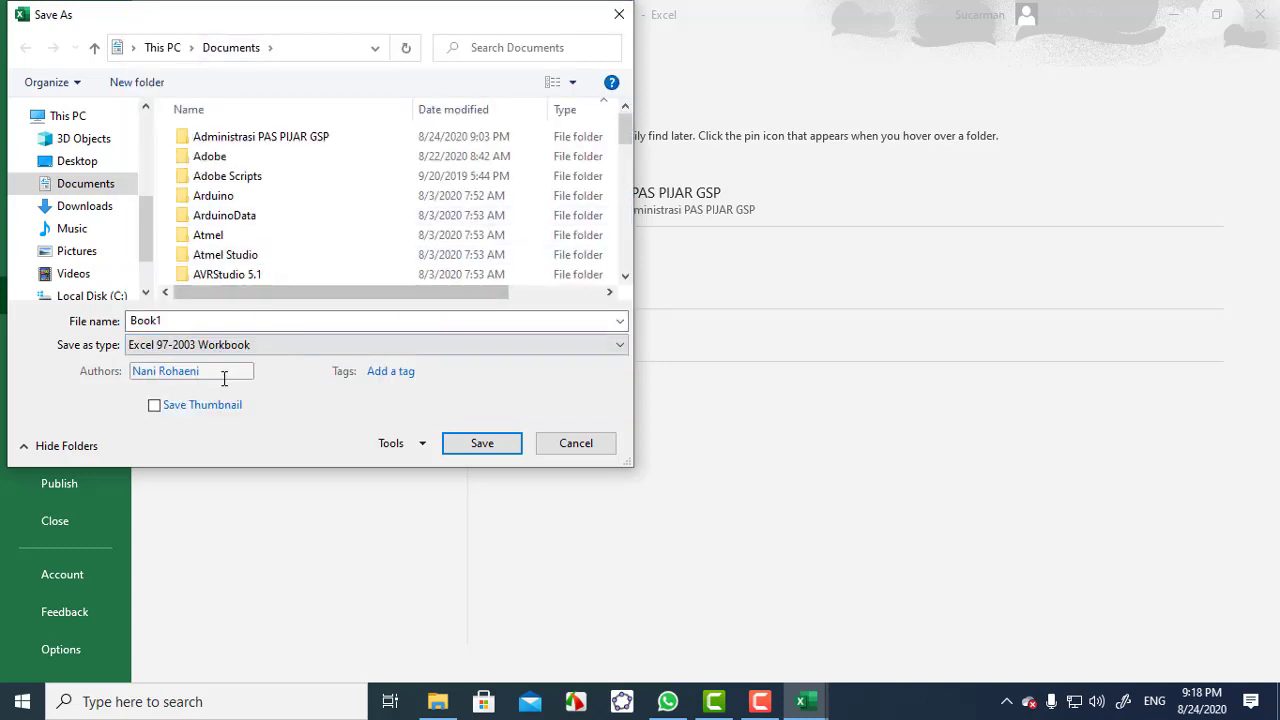
Step: Save the workbook under the file name Contoh_1 and close it
click(183, 319)
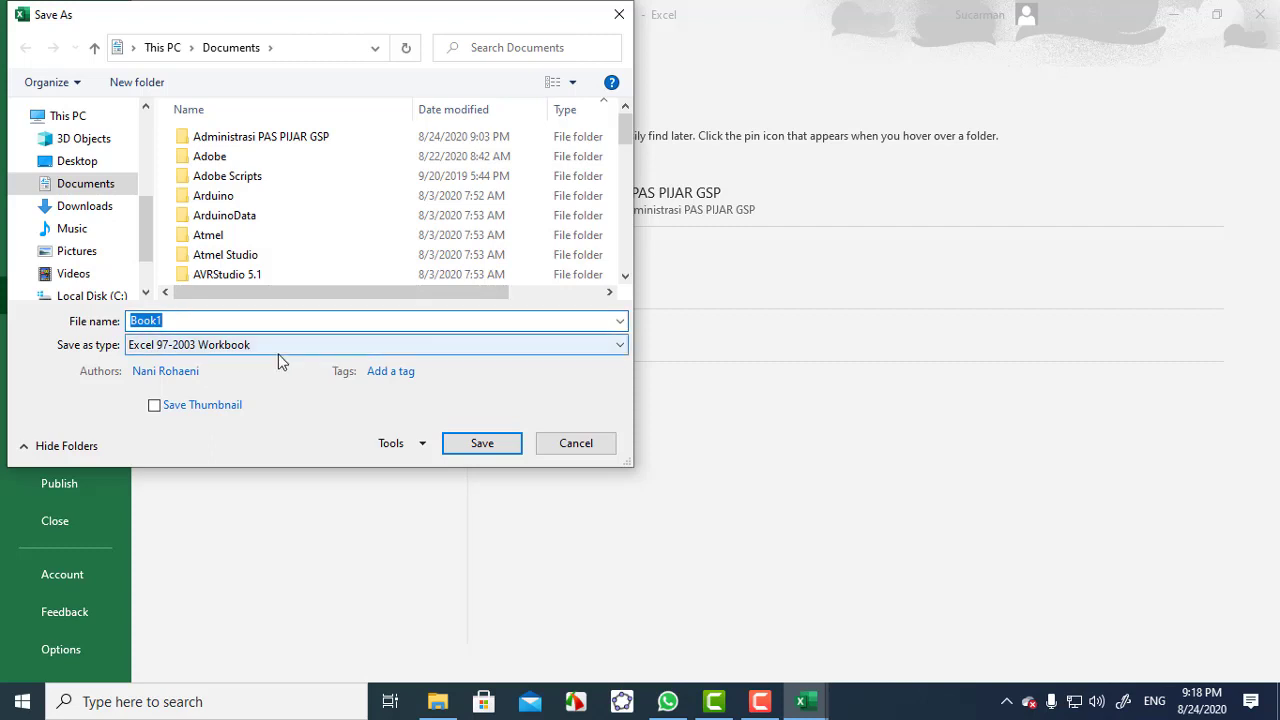
text(Saam)
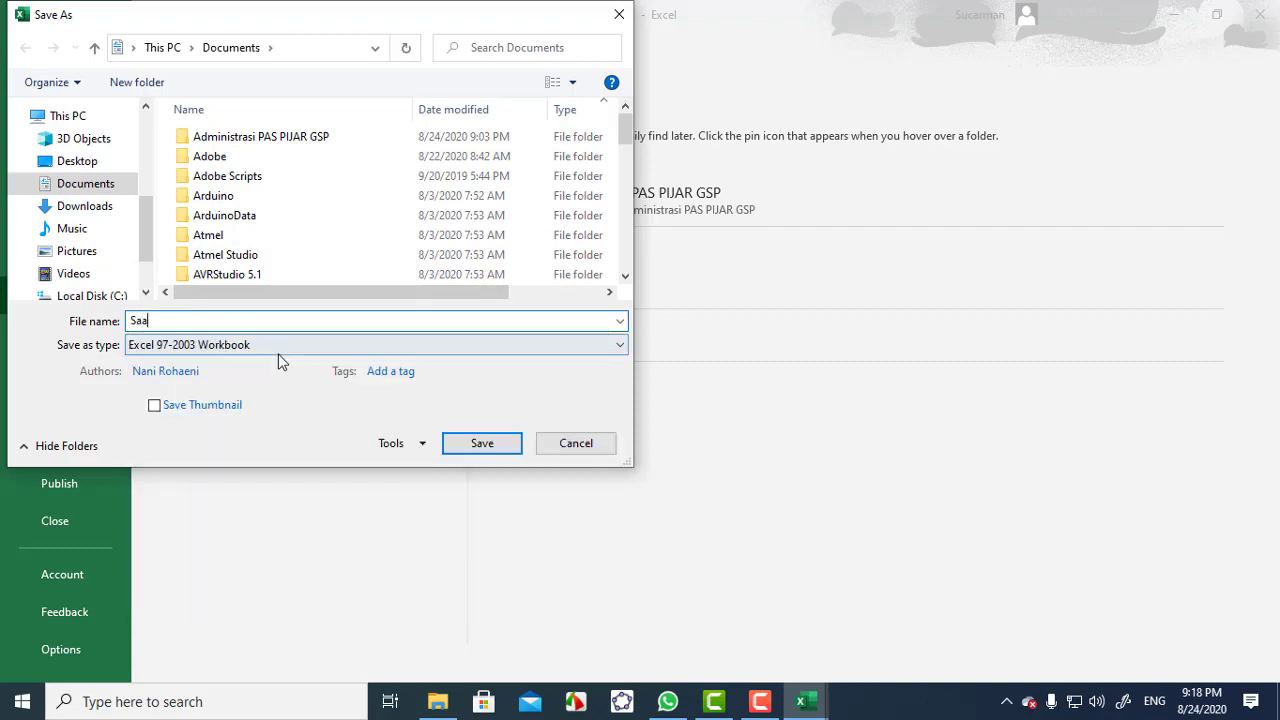
key(BackSpace)
key(BackSpace)
key(BackSpace)
key(BackSpace)
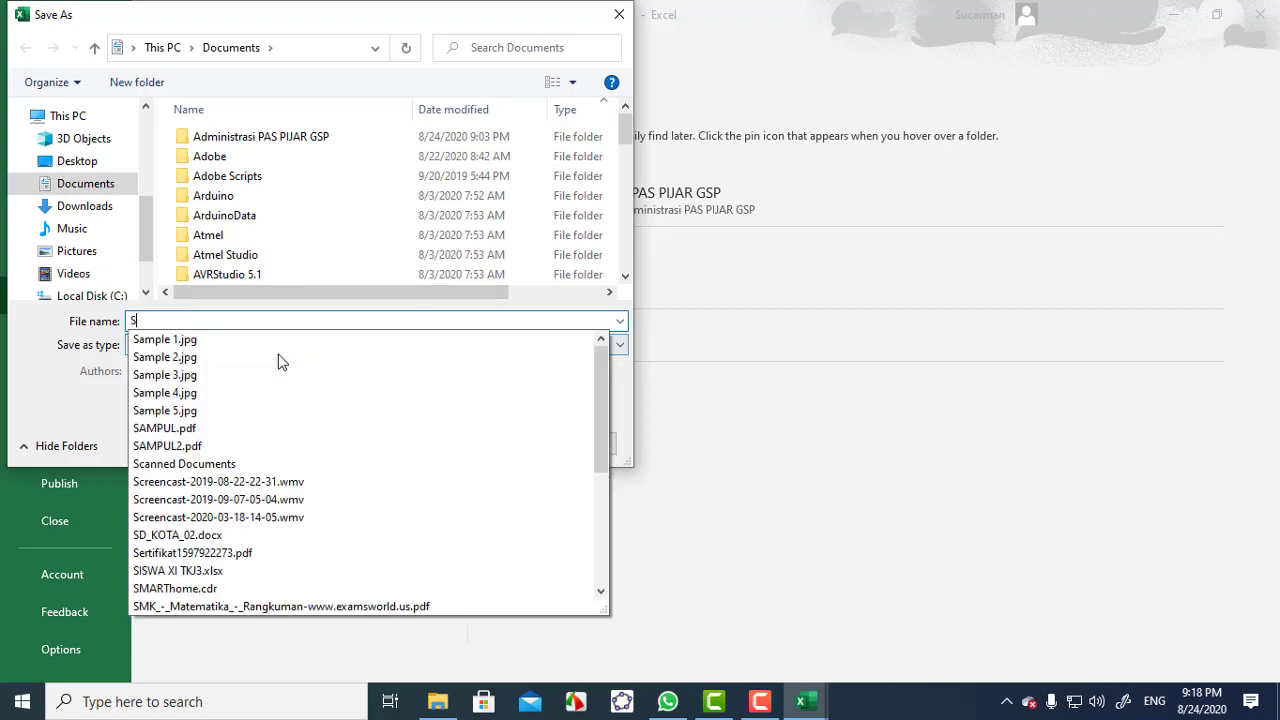
text(C)
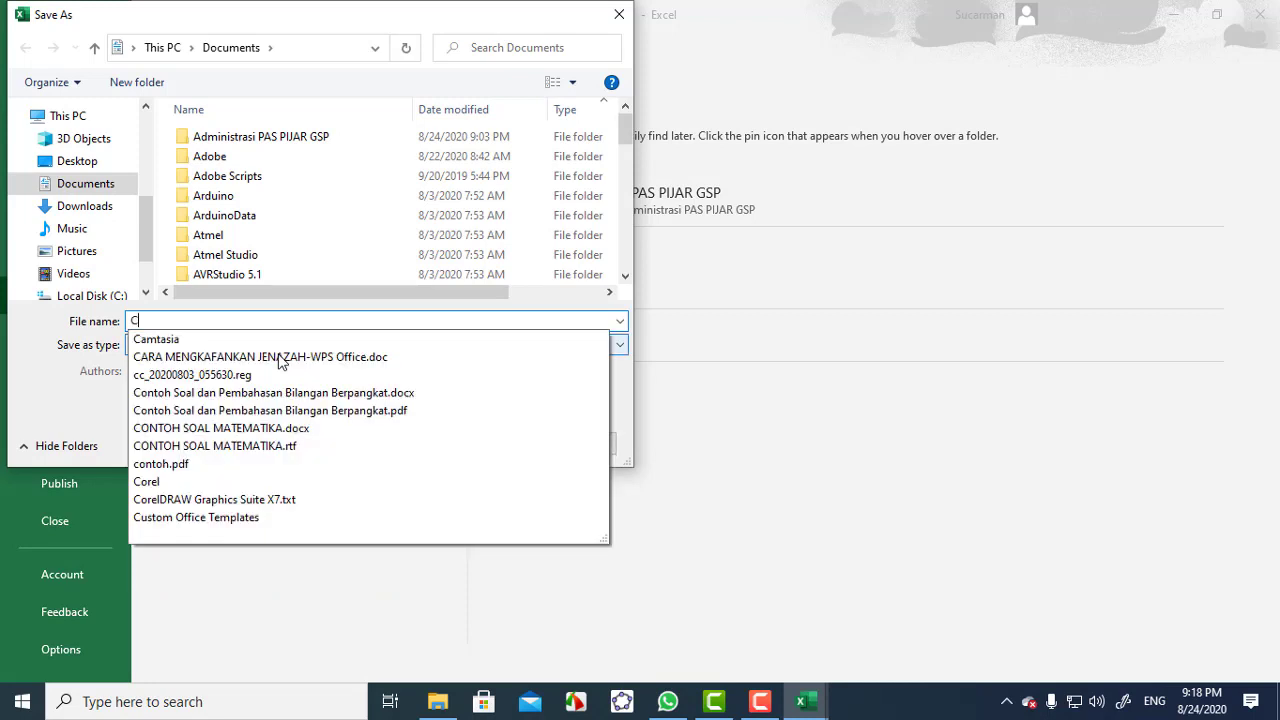
text(ontoh)
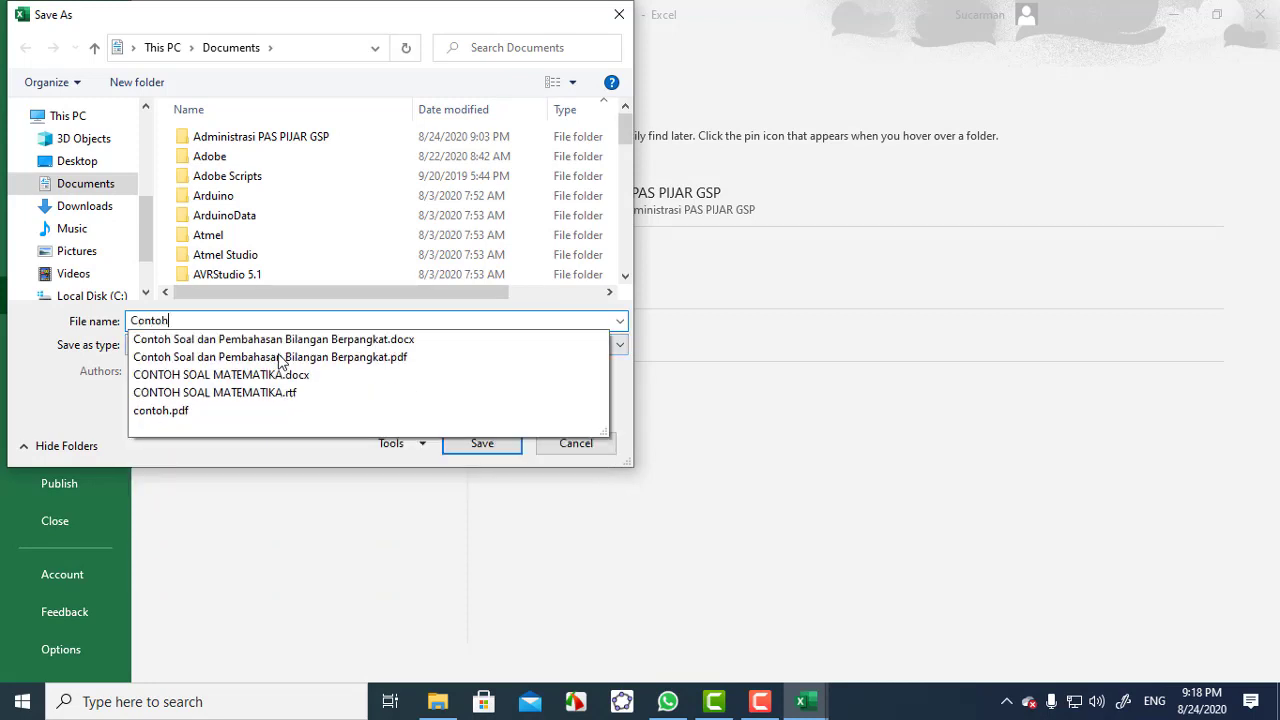
text(_1)
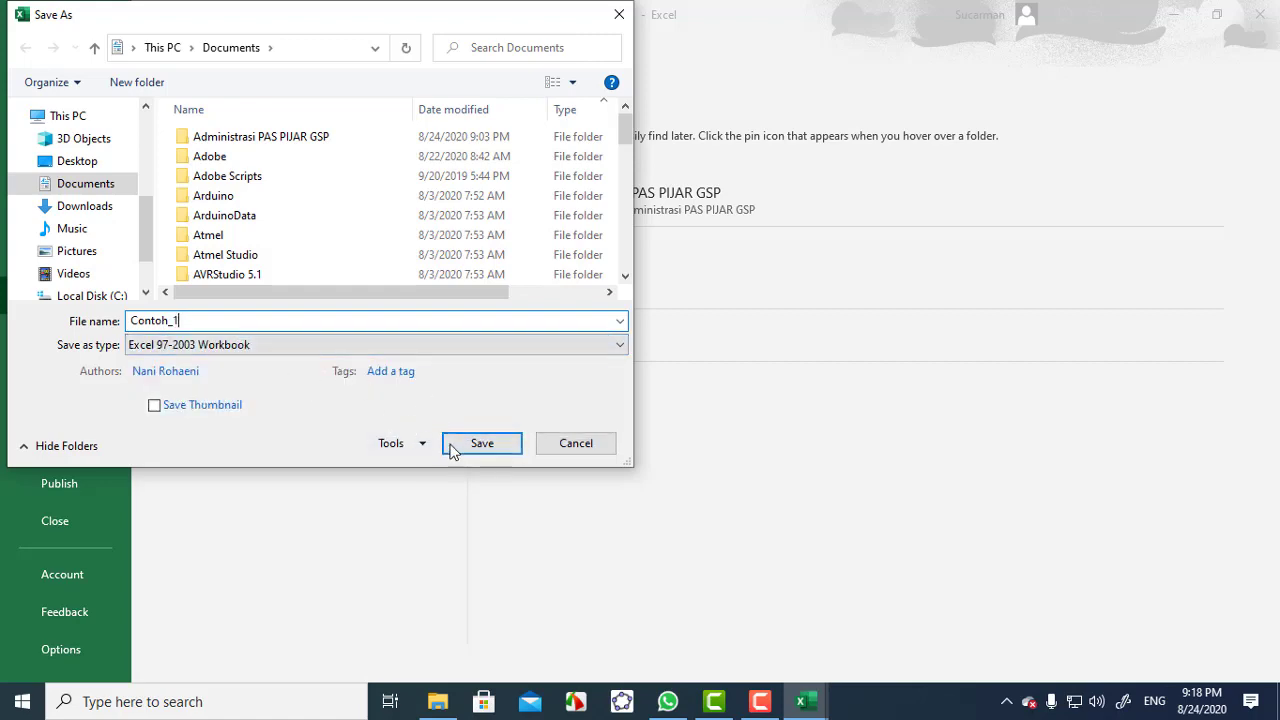
click(456, 448)
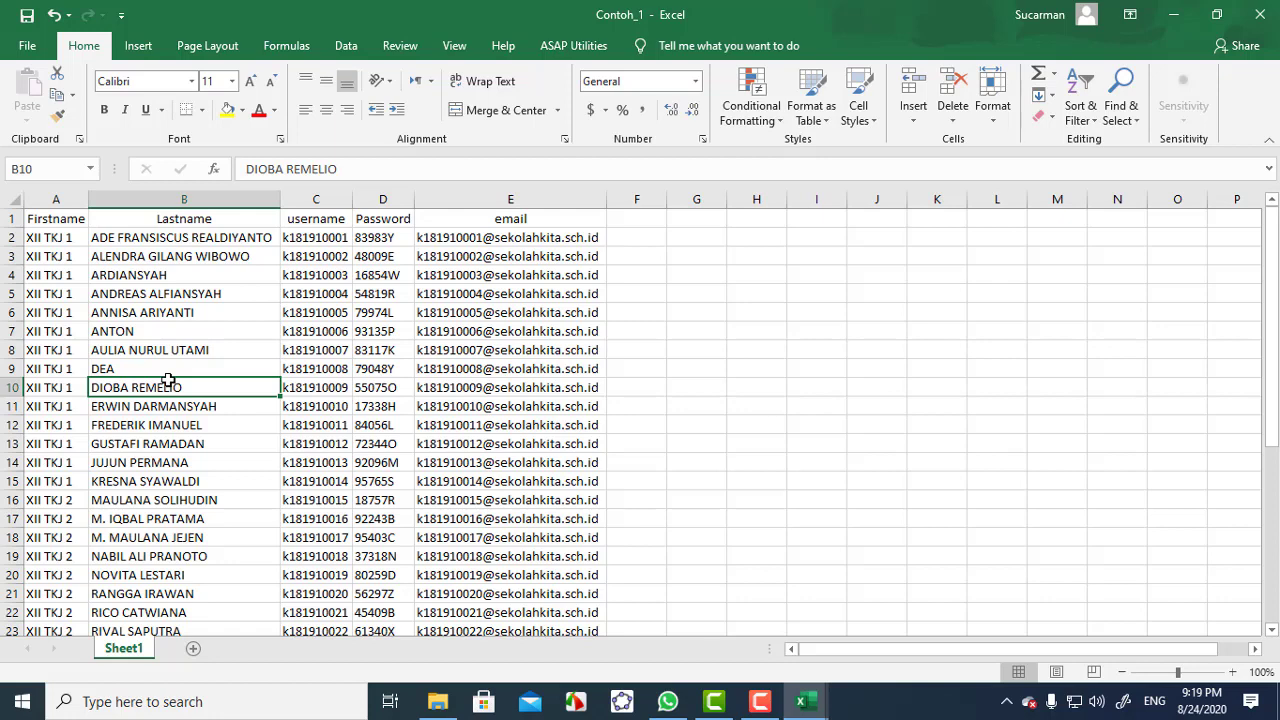
click(1260, 14)
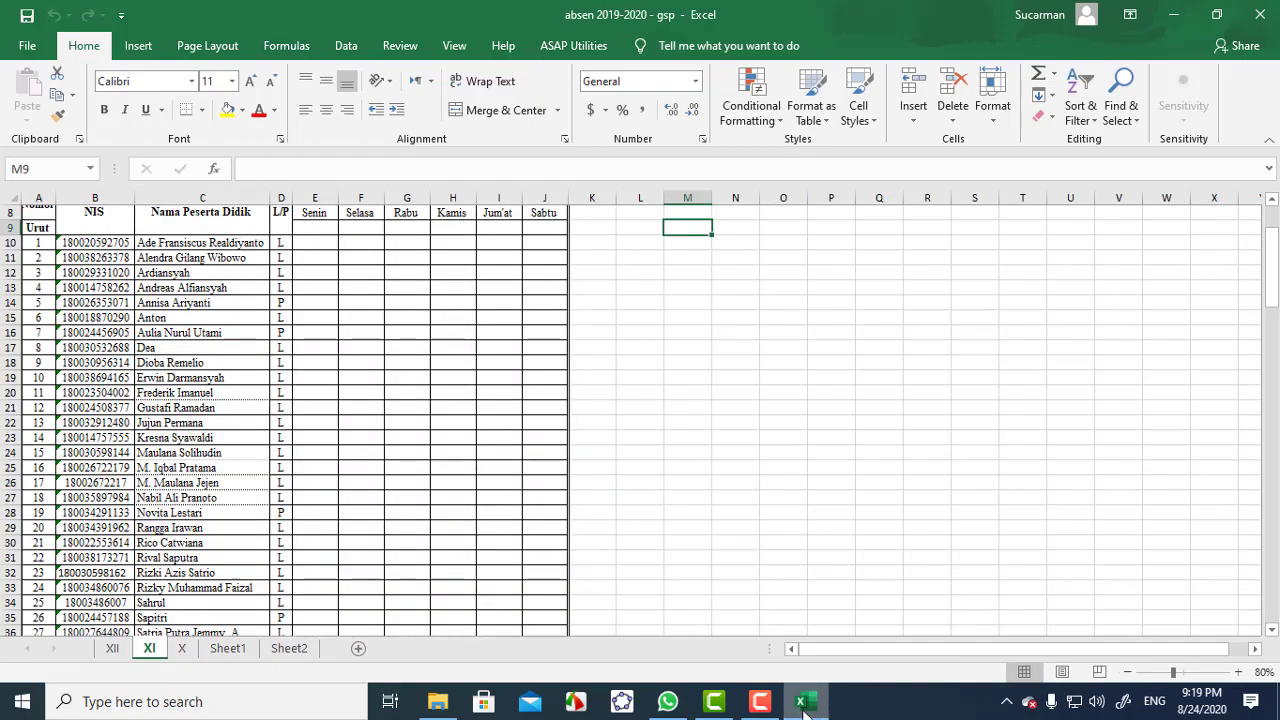
Step: Leave the image selection and Layout Properties dialogs without changes and exit Incardex Designer
click(760, 701)
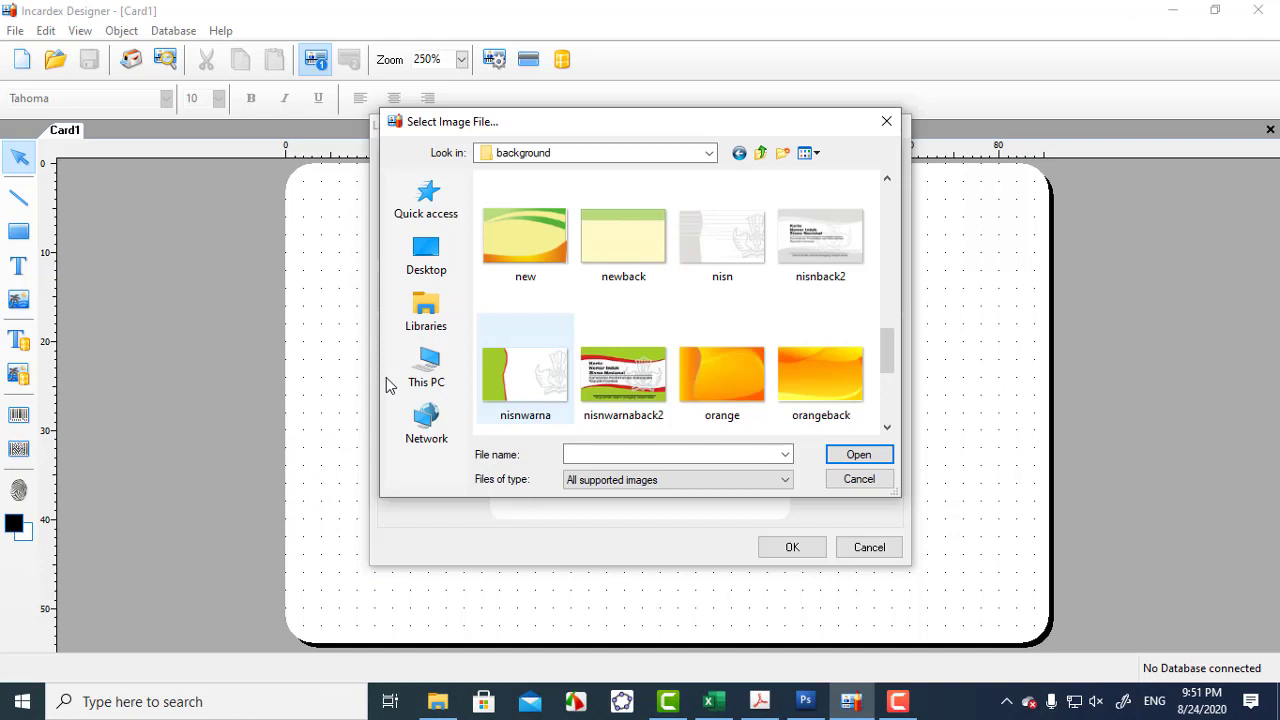
click(886, 121)
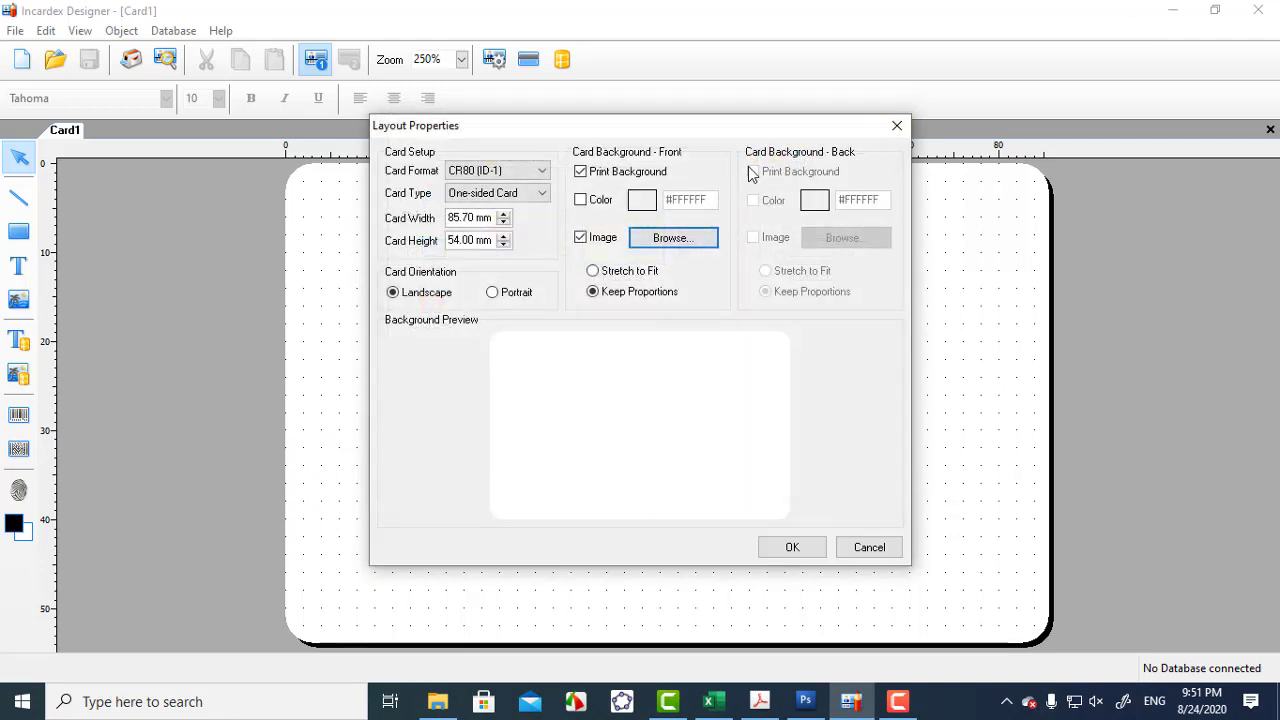
click(897, 126)
click(1258, 10)
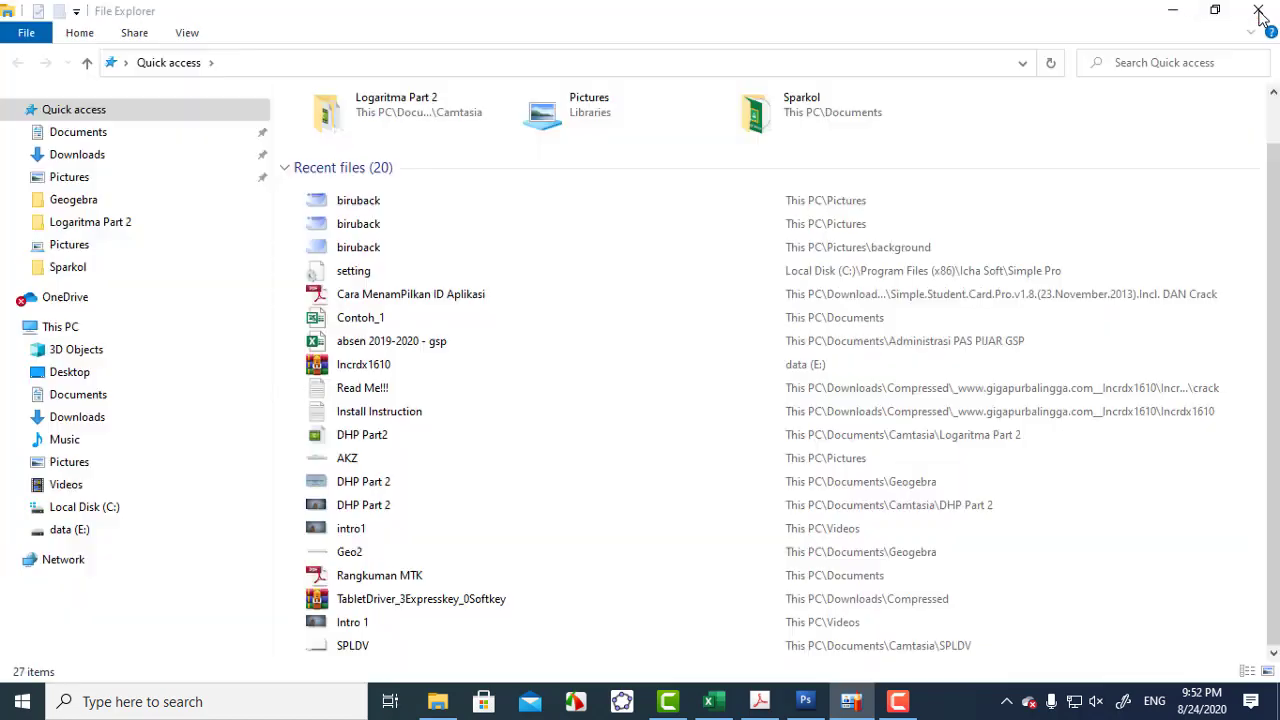
Step: Launch Incardex Designer, dismiss the update check error and create a new blank card
click(18, 702)
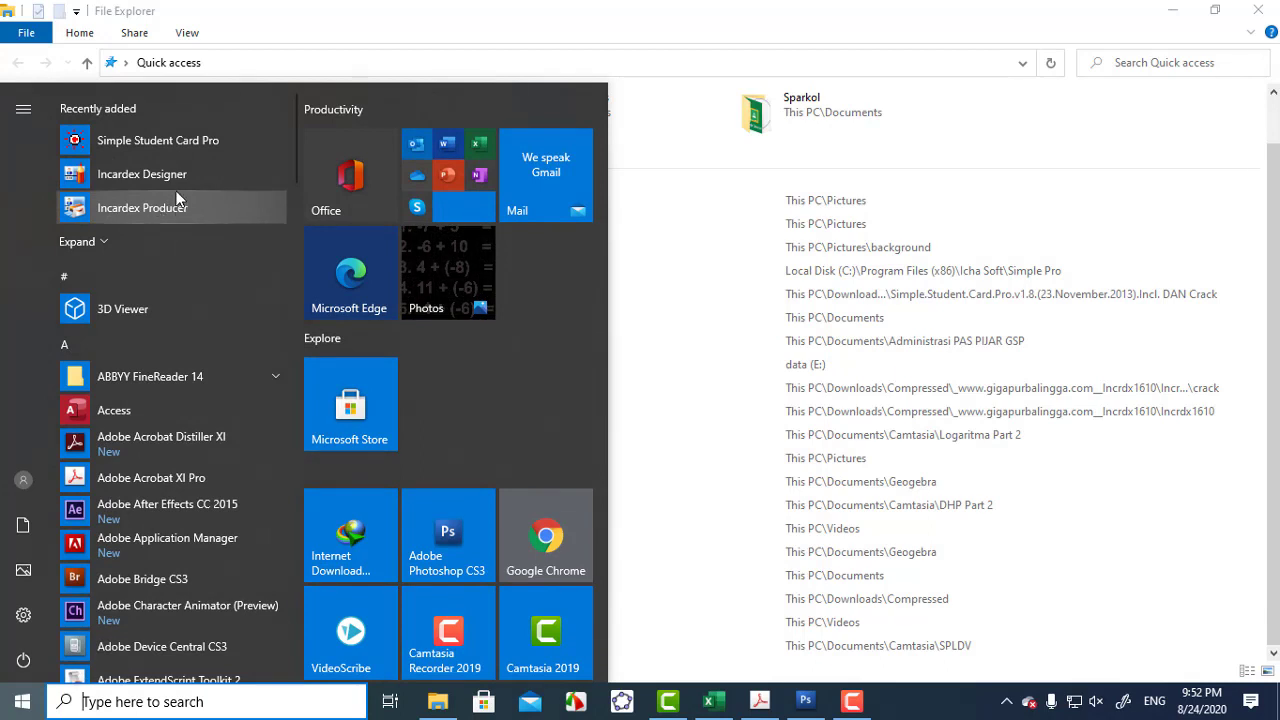
click(174, 178)
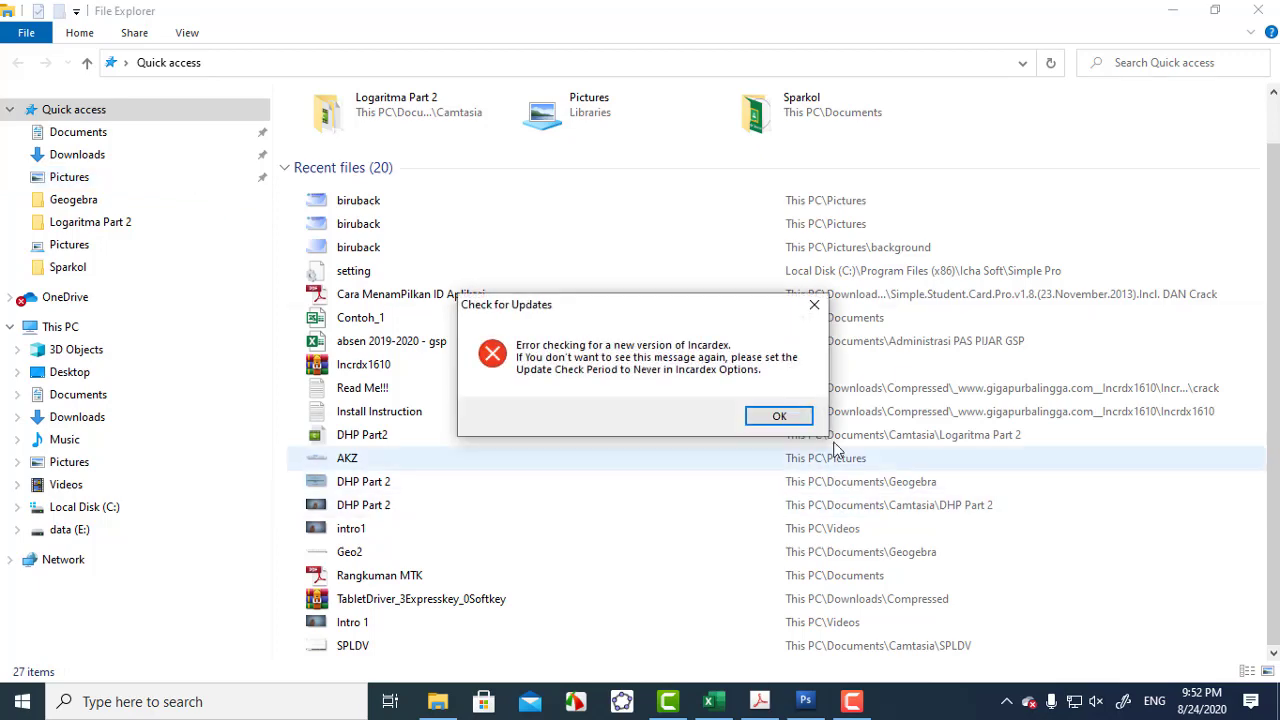
click(779, 416)
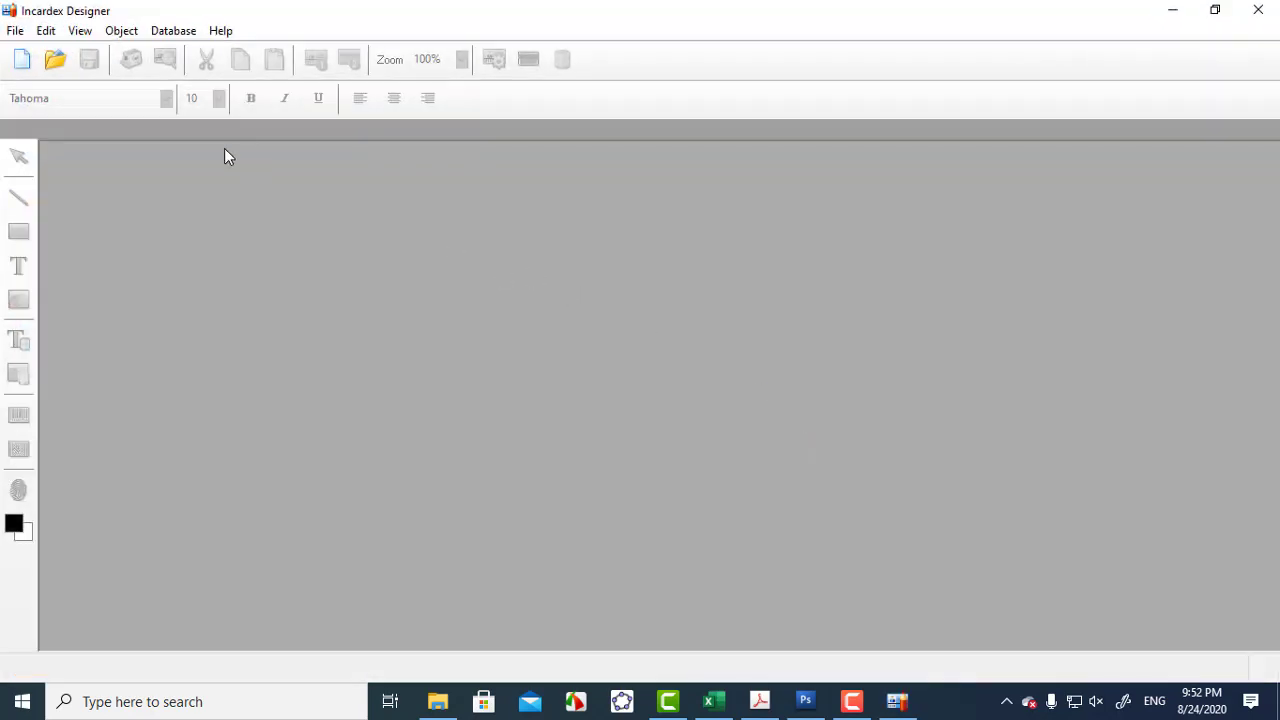
click(22, 61)
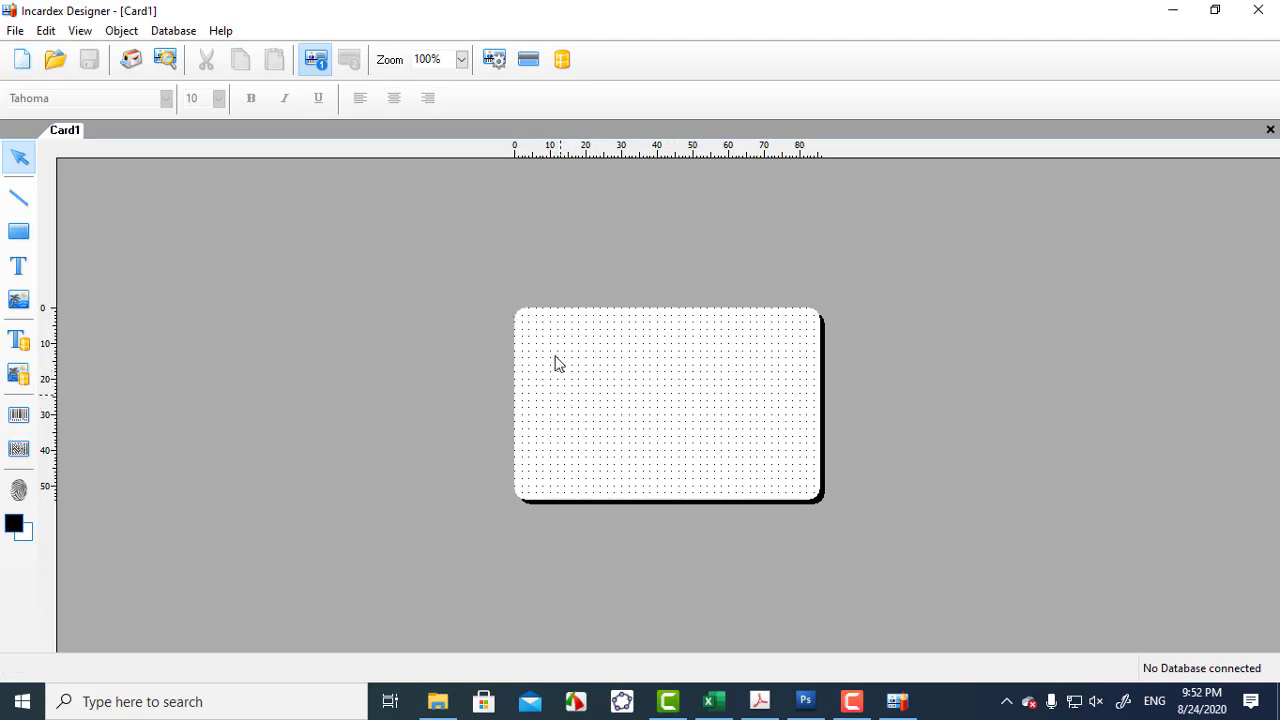
Step: Set the image biruback from the Pictures library as the front background of the card
click(461, 60)
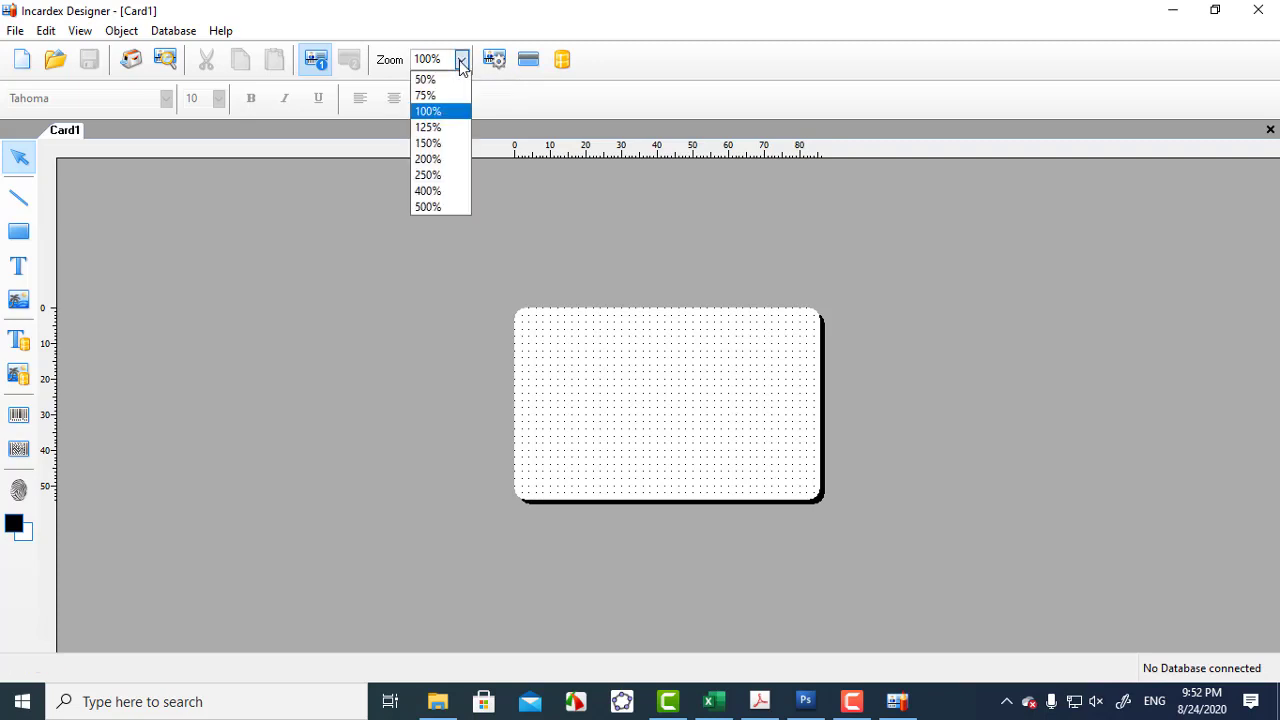
click(437, 176)
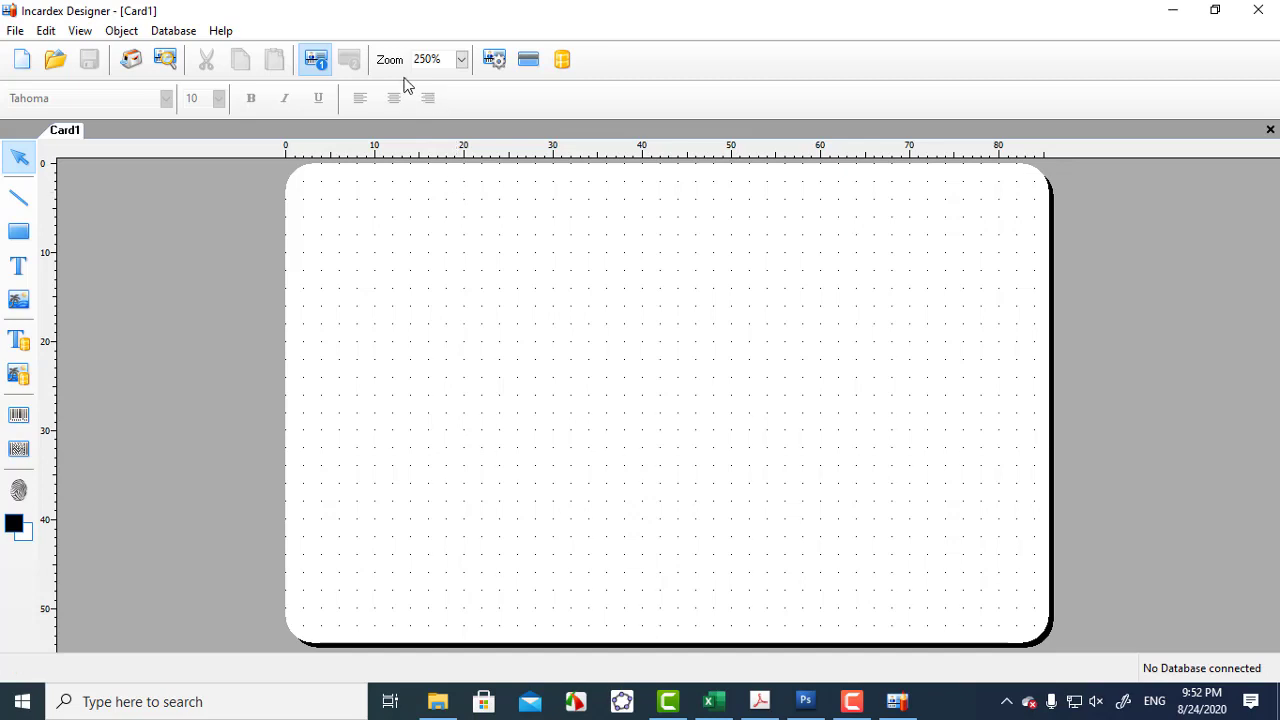
click(494, 62)
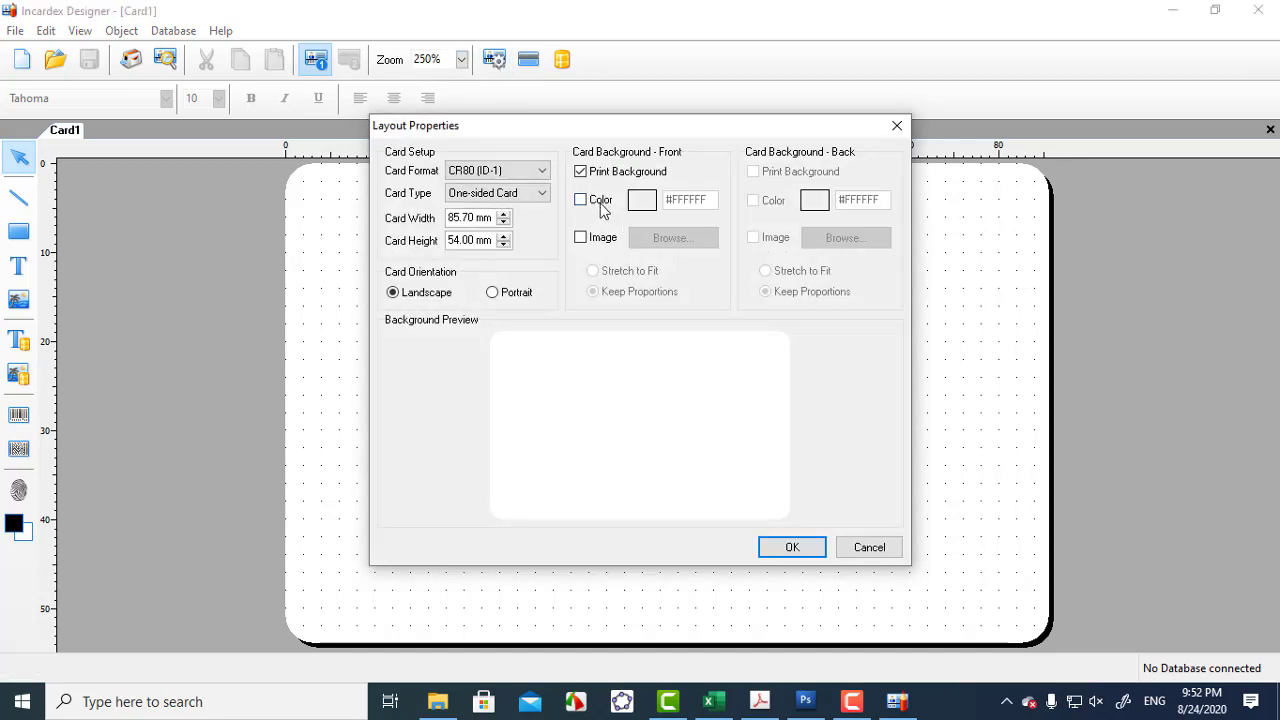
click(594, 240)
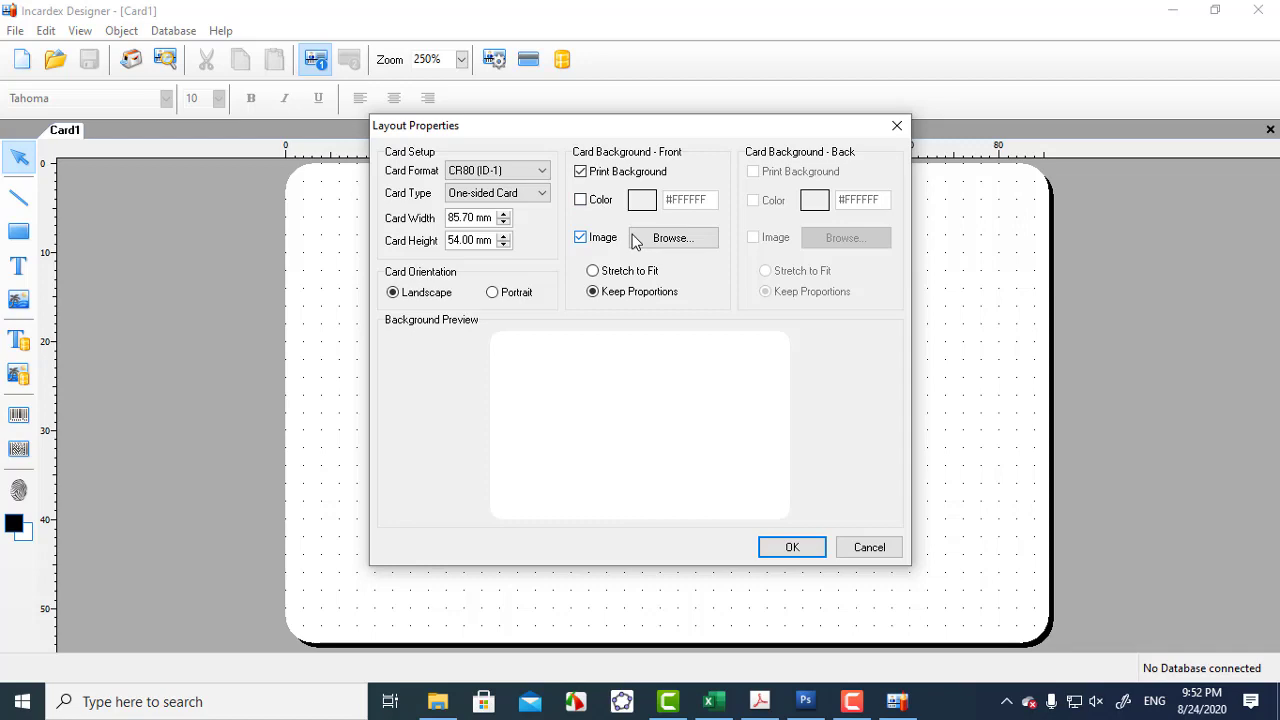
click(682, 243)
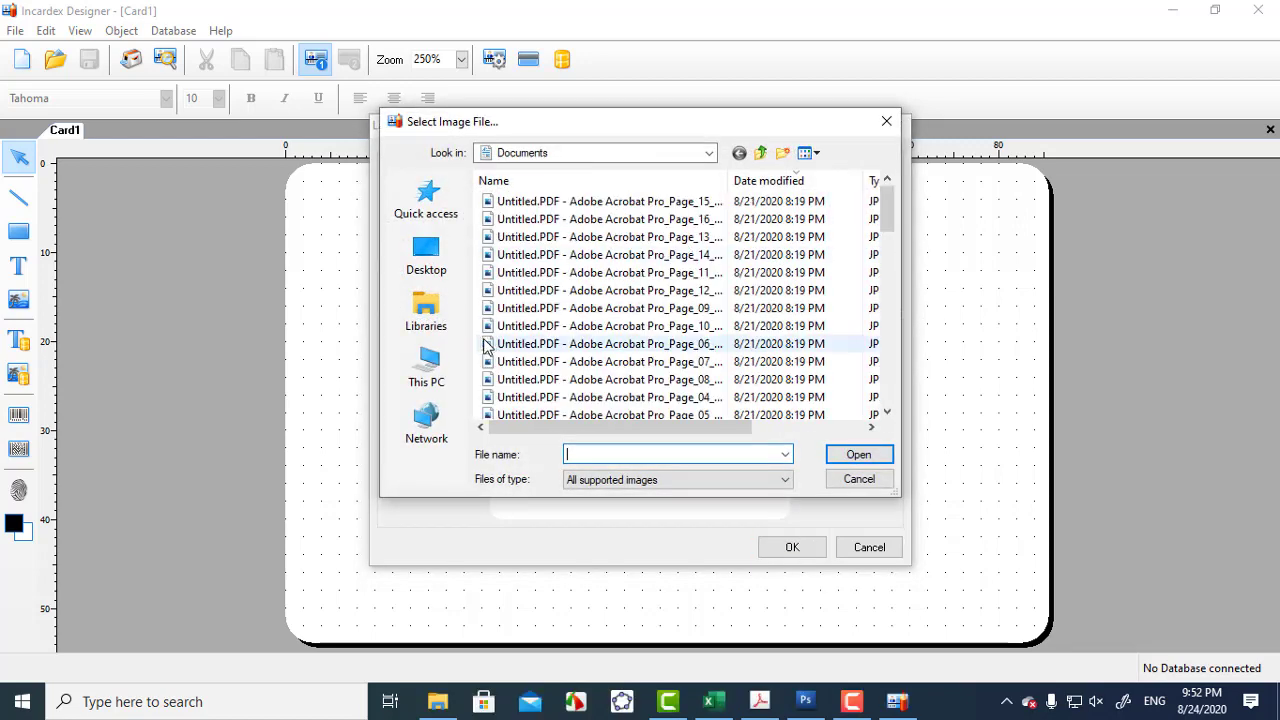
click(430, 320)
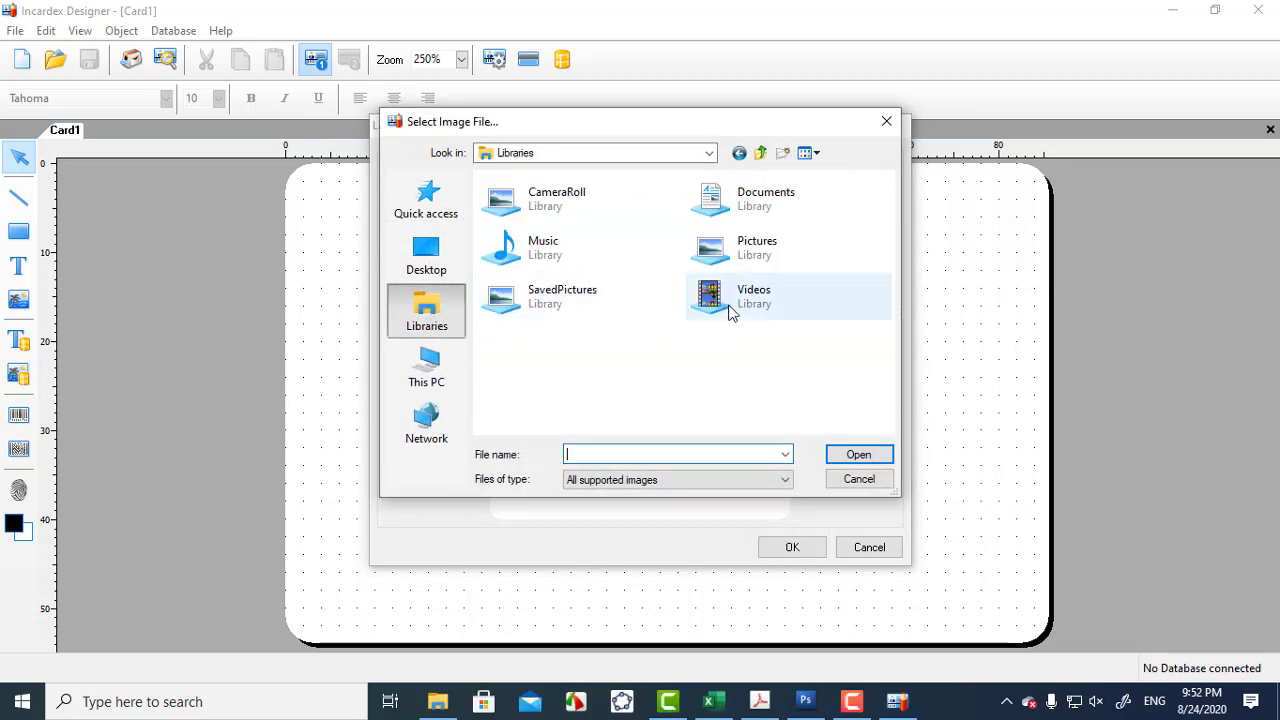
click(753, 250)
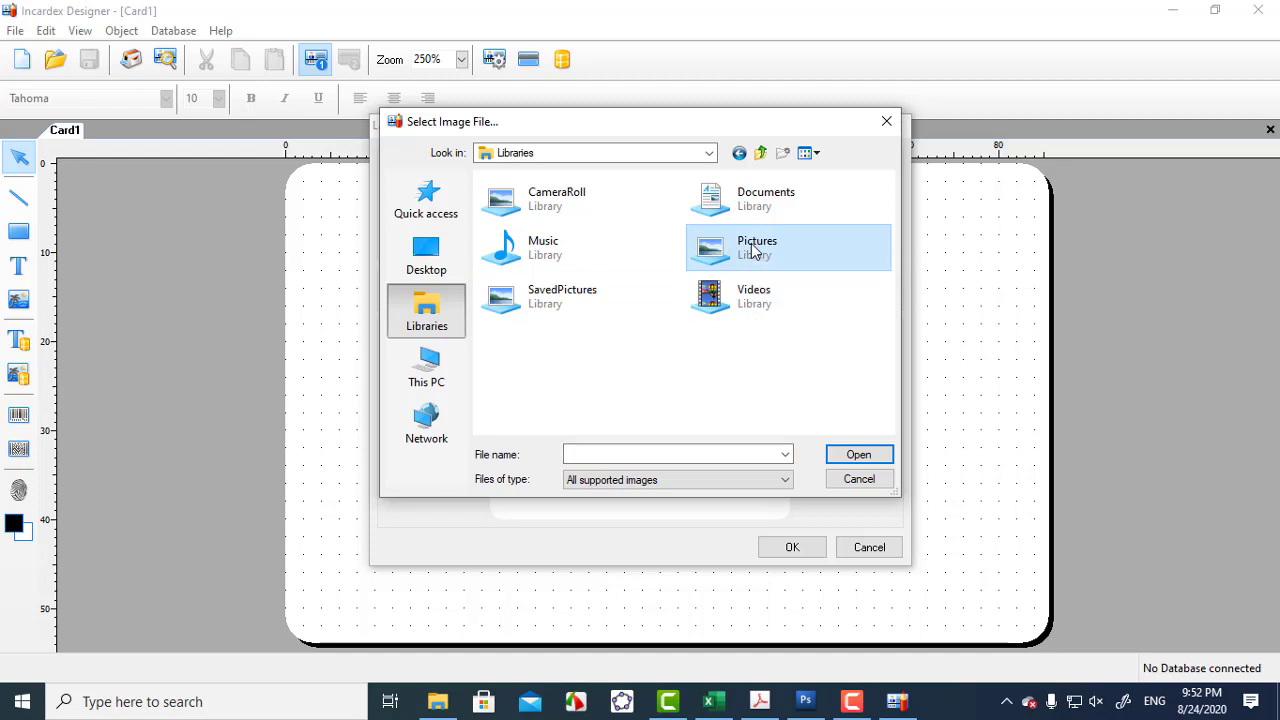
double_click(753, 250)
click(801, 263)
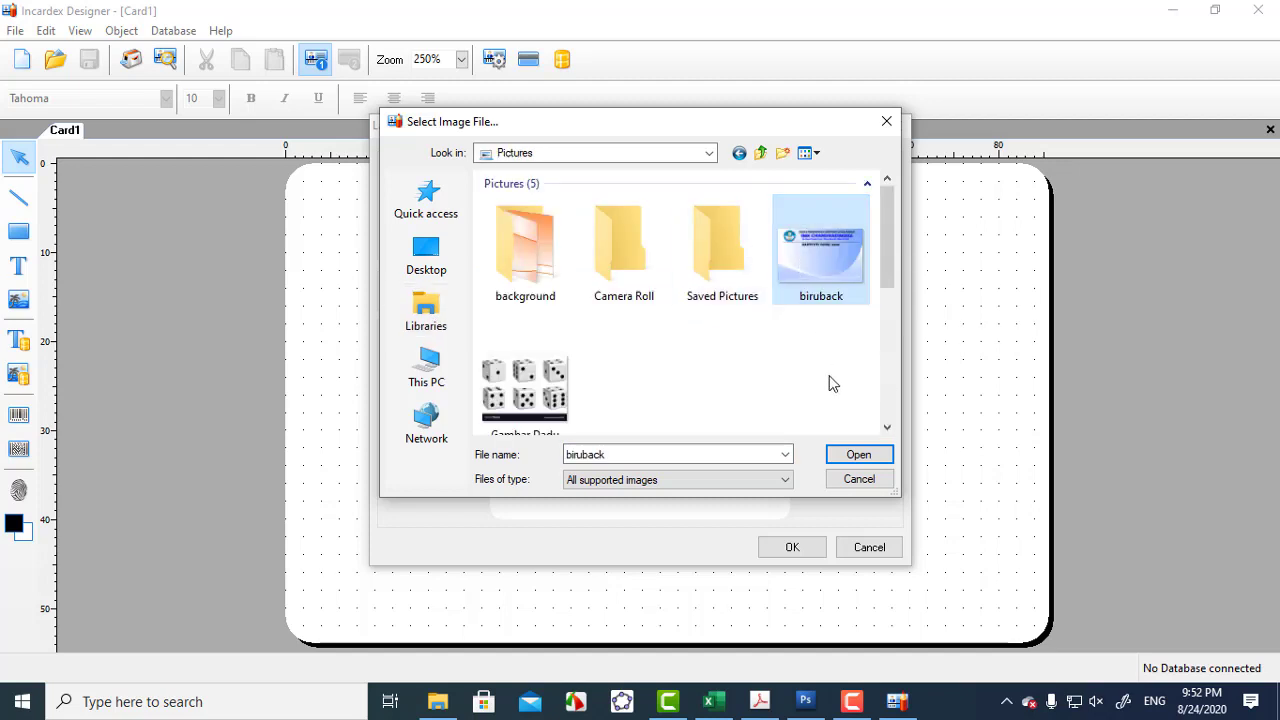
click(848, 455)
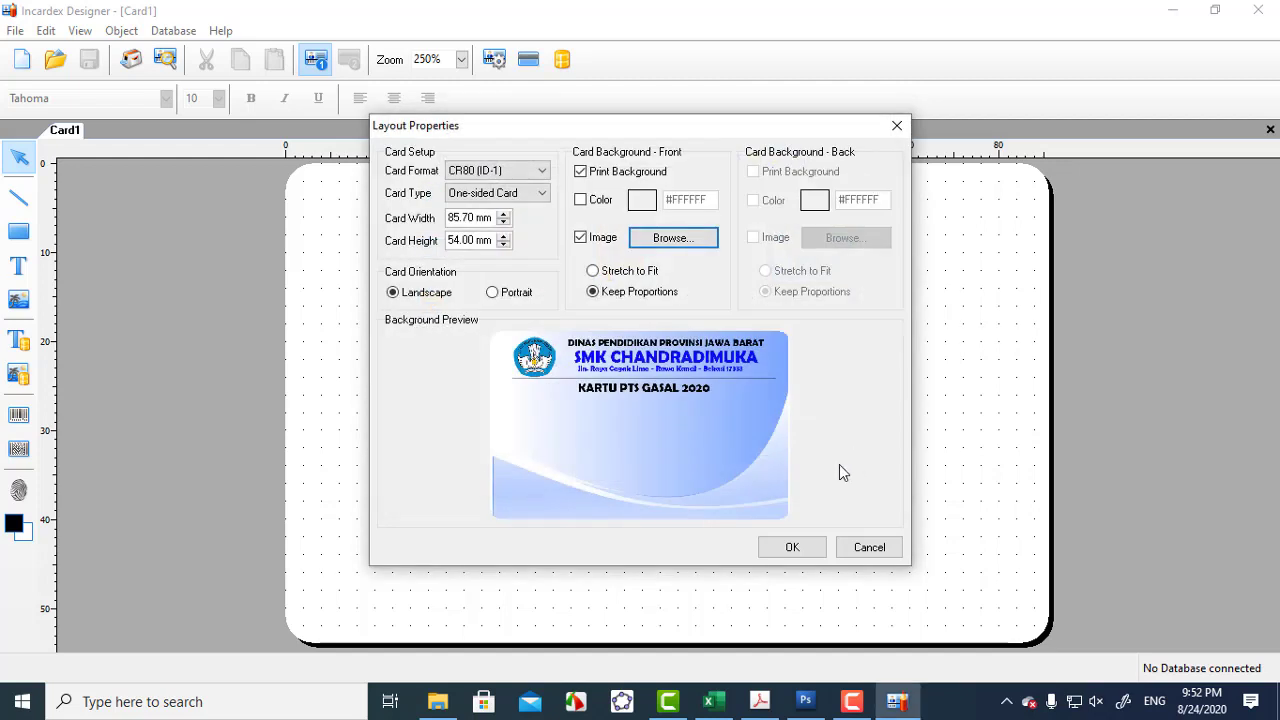
click(811, 552)
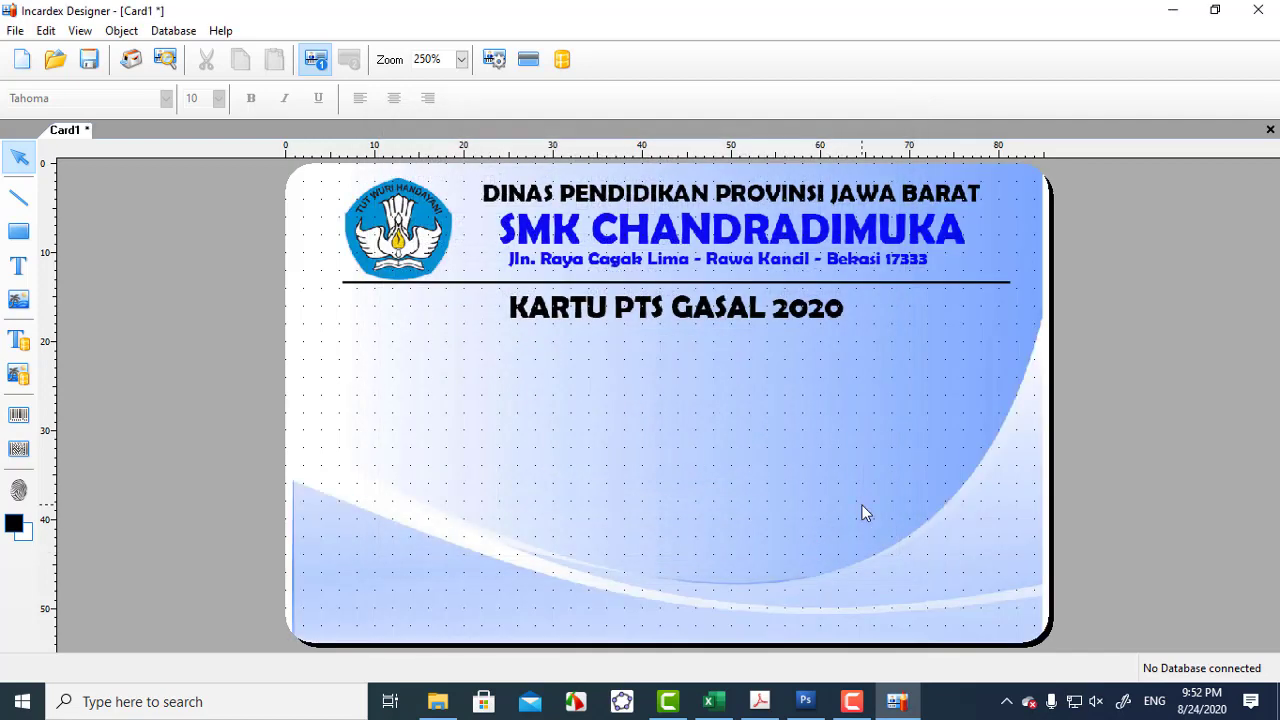
Step: Add a text label reading Username below the KARTU PTS GASAL 2020 heading, near the card's left edge, with its box narrowed to about 22 mm
drag(864, 375, 864, 375)
click(20, 268)
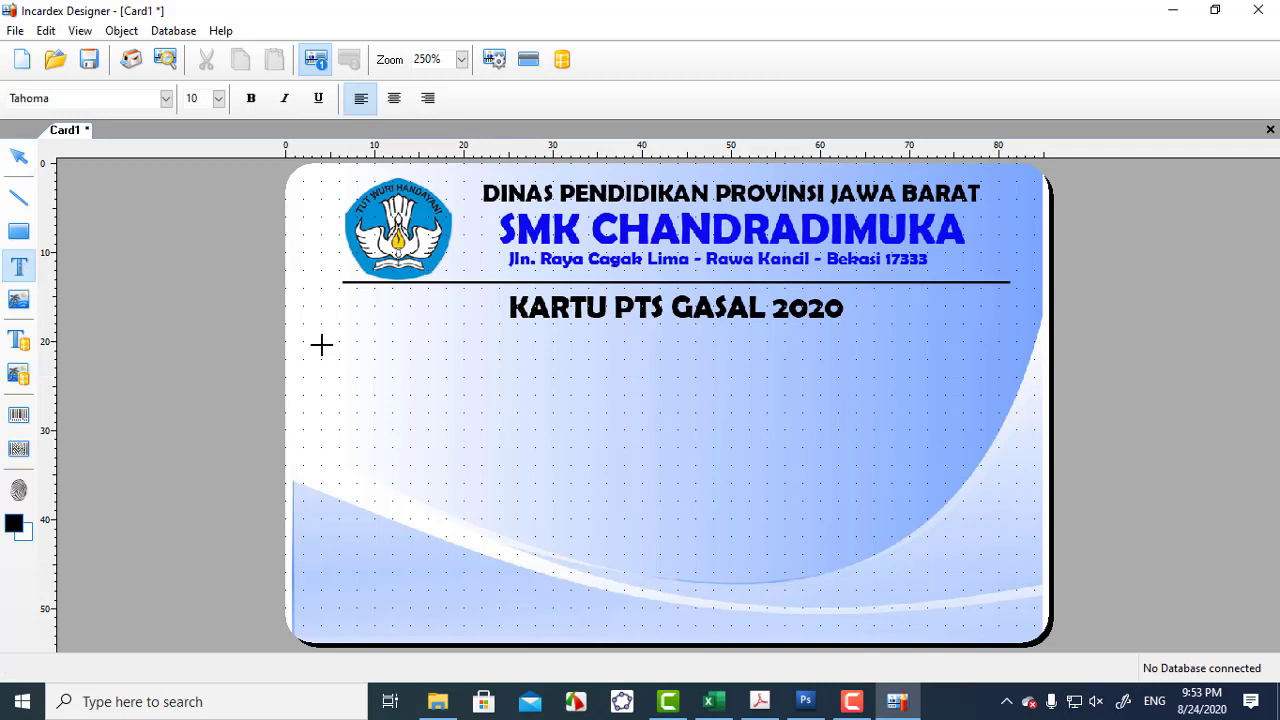
drag(321, 341, 587, 371)
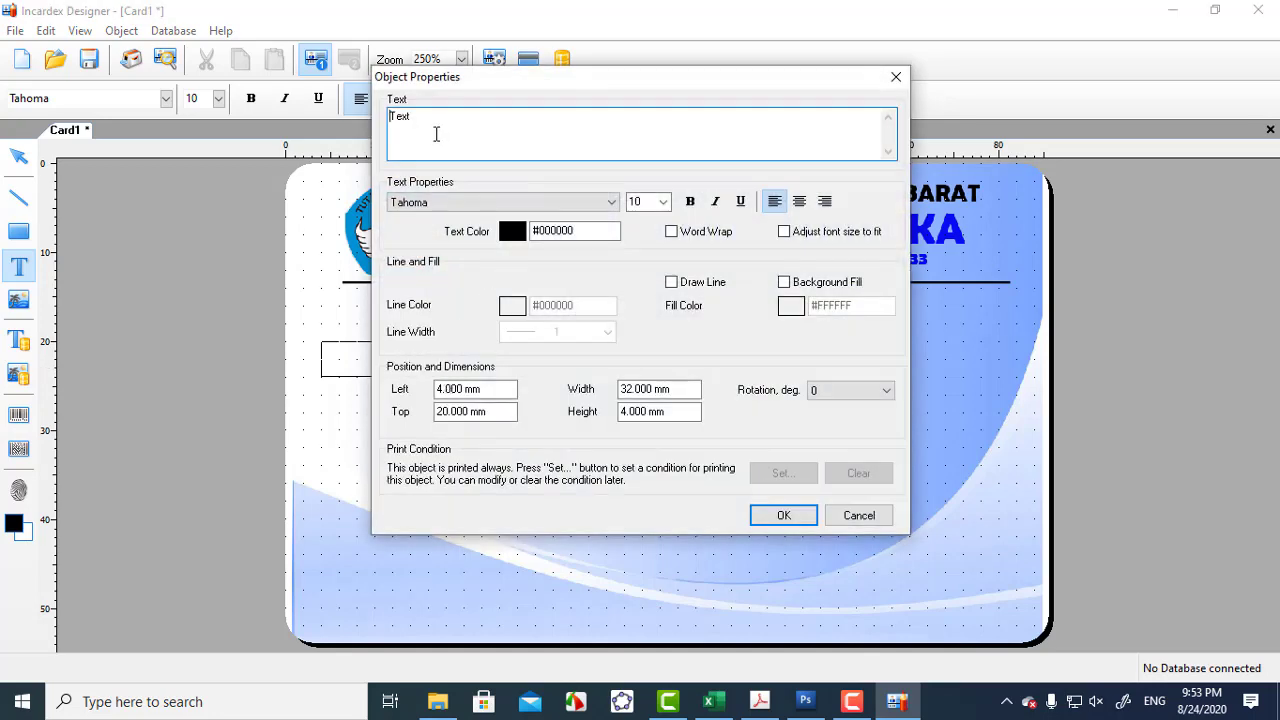
drag(424, 118, 336, 117)
text(uSERNAM)
key(BackSpace)
key(BackSpace)
key(BackSpace)
key(BackSpace)
key(BackSpace)
key(BackSpace)
key(BackSpace)
text(Username)
click(783, 515)
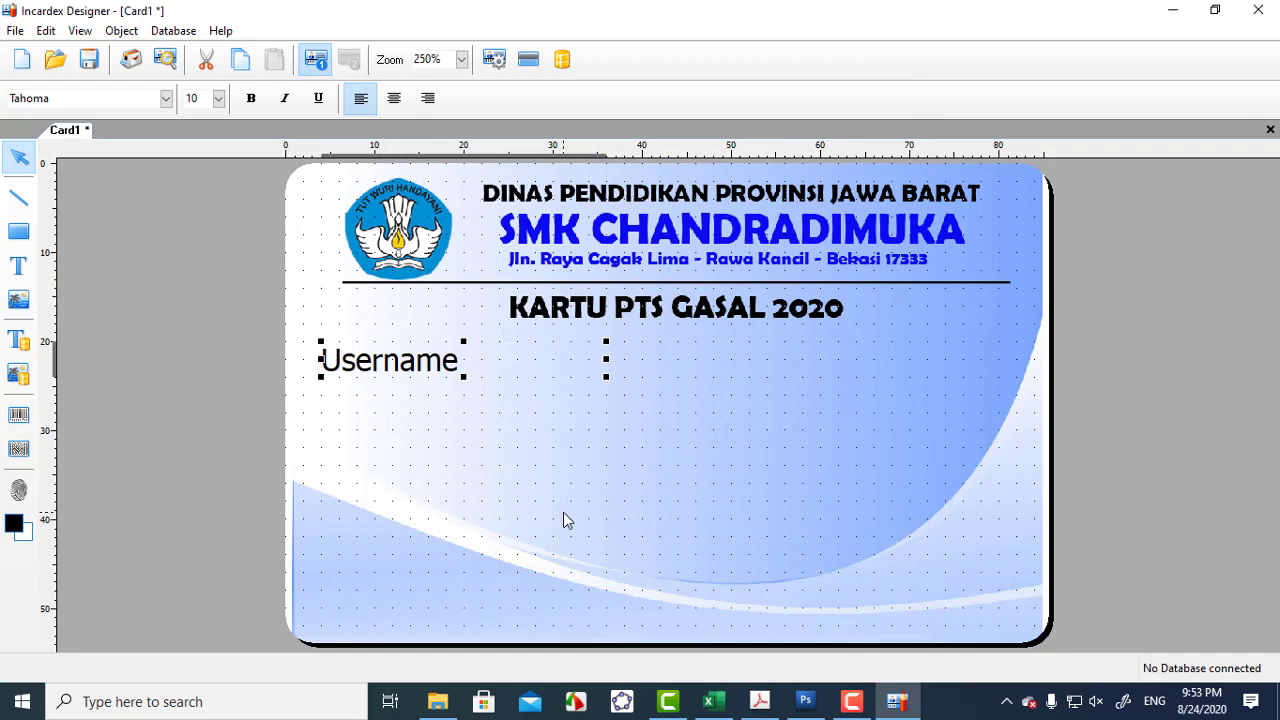
drag(606, 356, 524, 367)
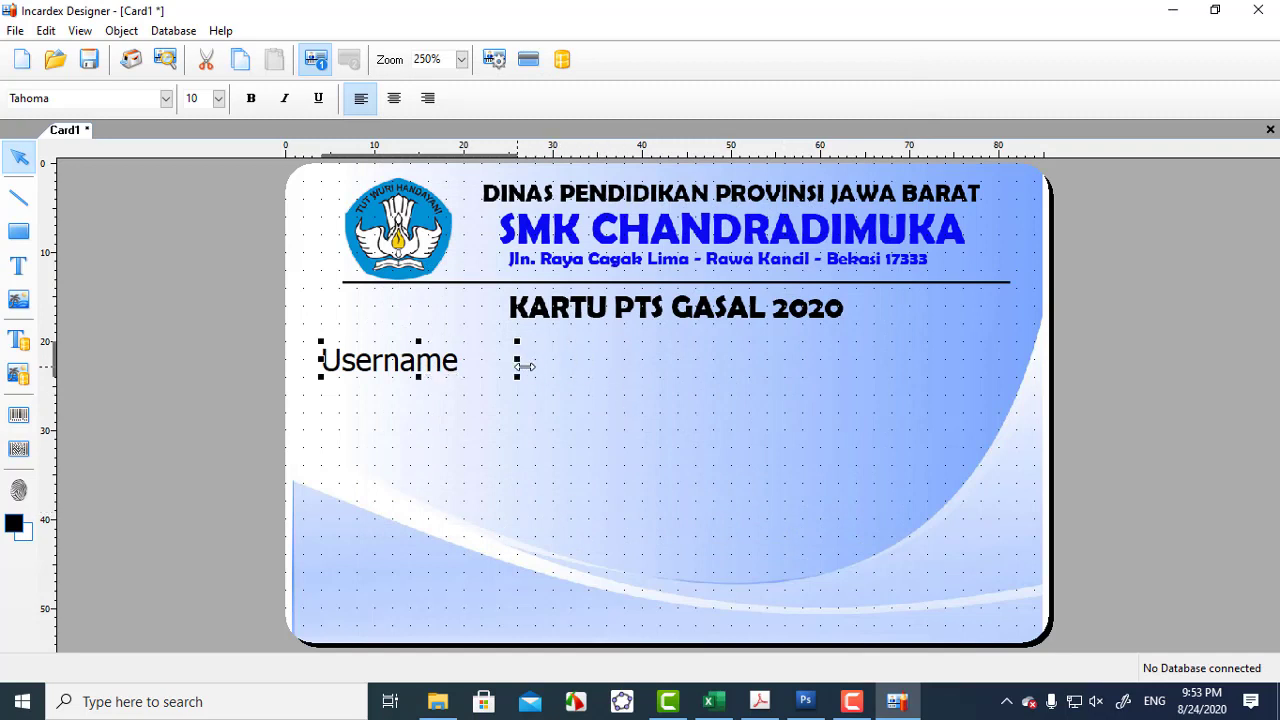
click(476, 418)
Step: Duplicate the Username label three times and stack the copies below the original, aligned to its left edge
click(461, 370)
key(ctrl+c)
key(ctrl+v)
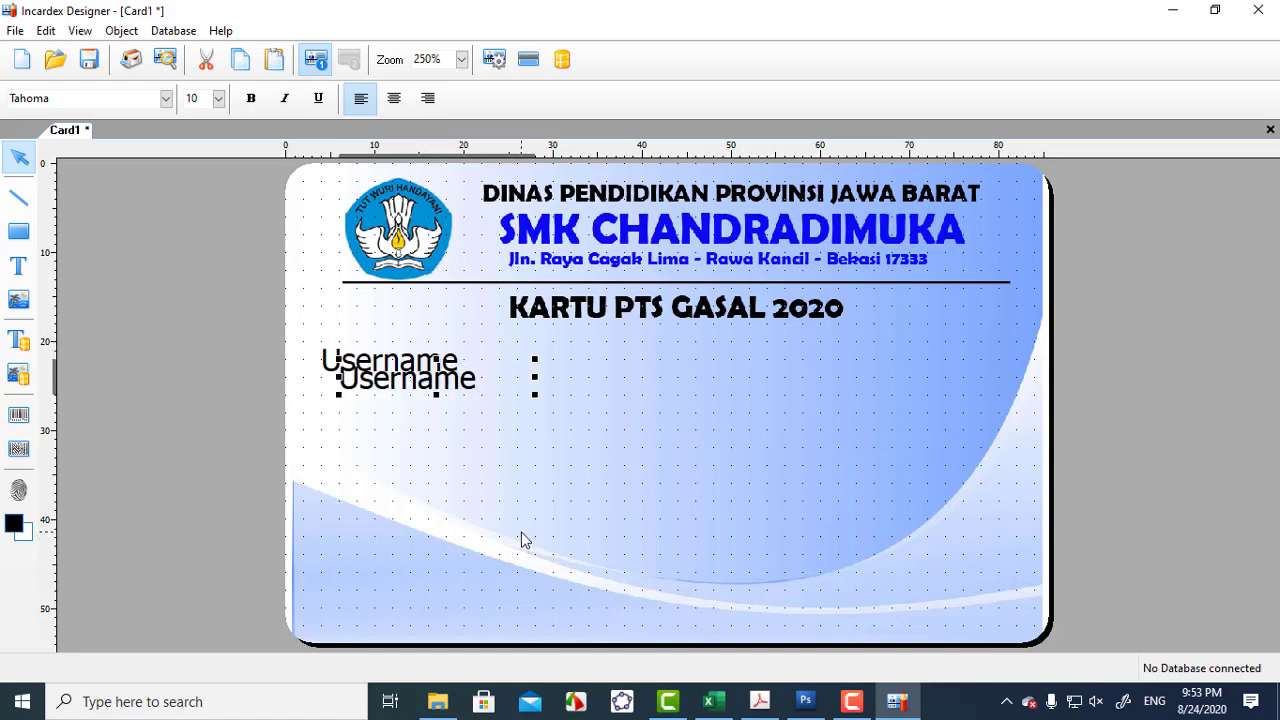
drag(468, 390, 452, 424)
click(465, 388)
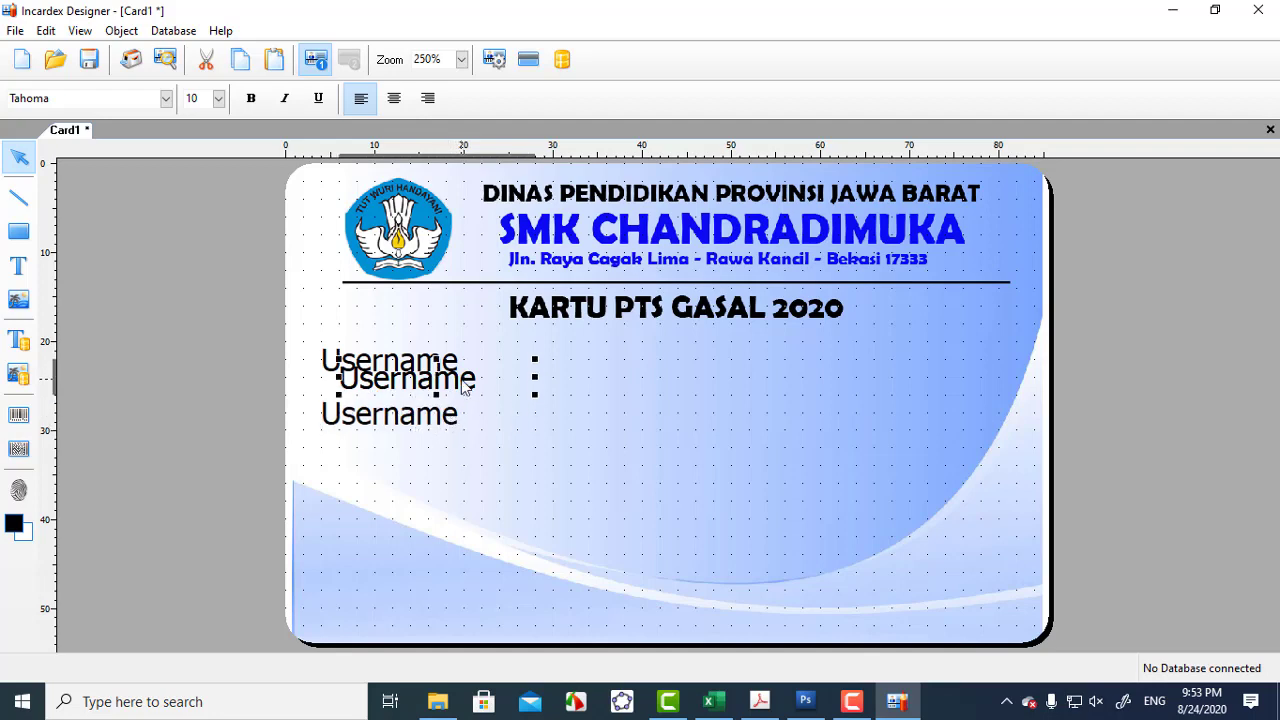
double_click(455, 418)
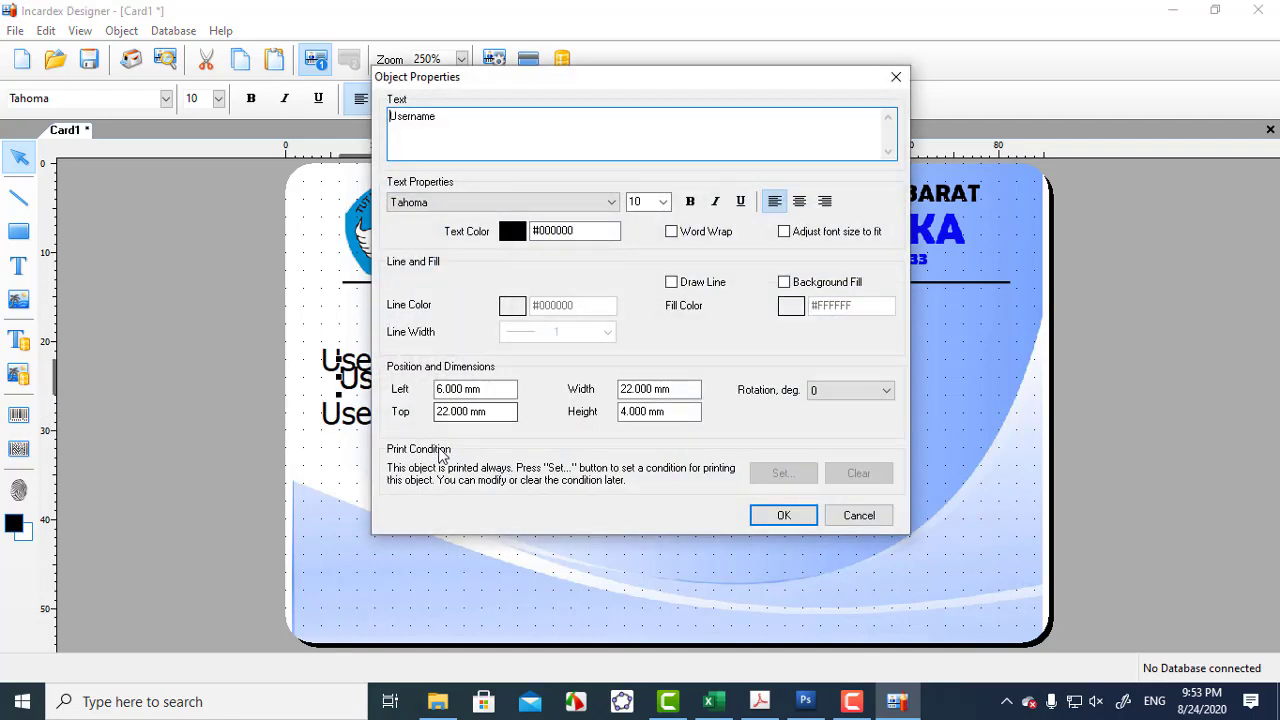
click(874, 518)
key(ctrl+v)
drag(474, 383, 457, 455)
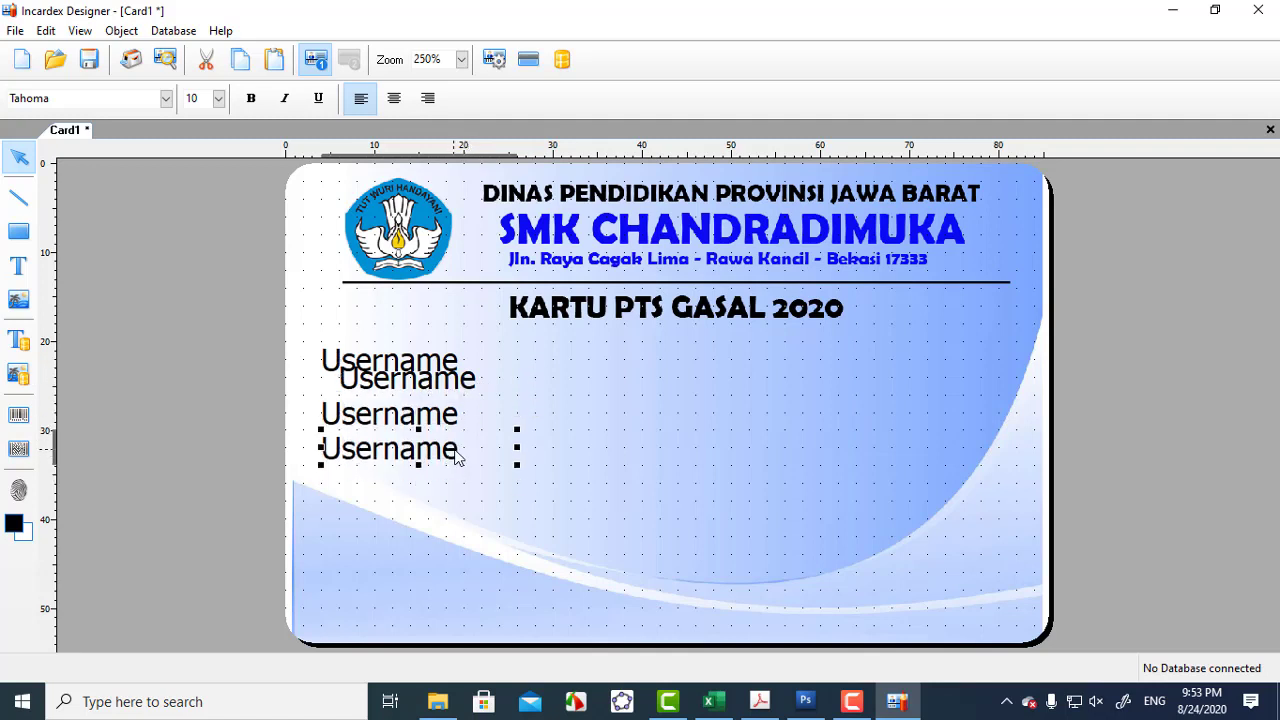
click(468, 385)
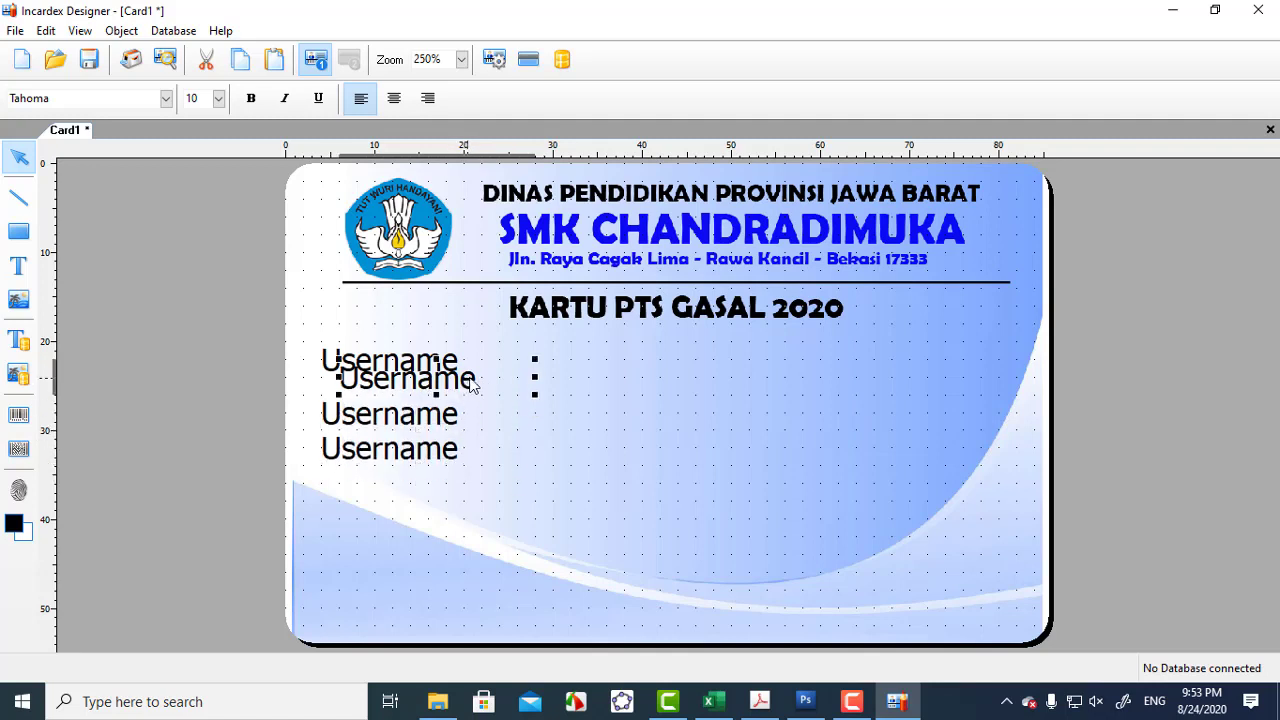
drag(468, 386, 448, 494)
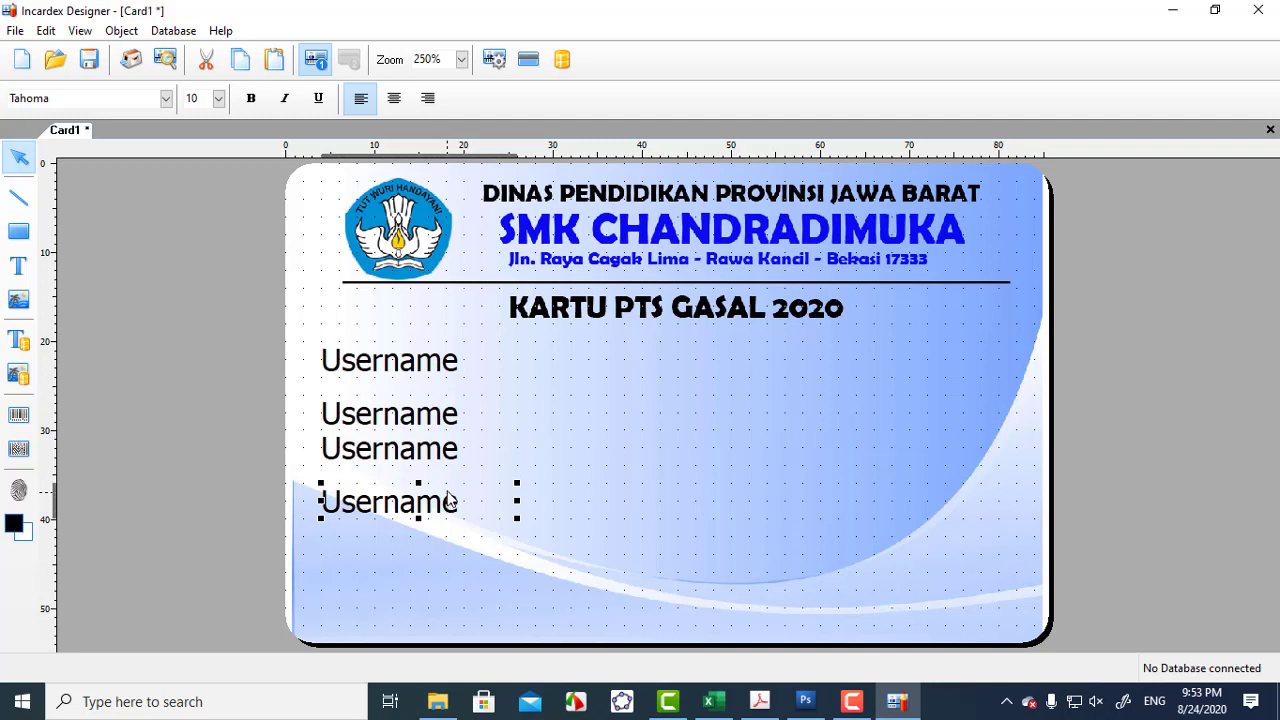
Step: Turn off Snap To Grid and nudge the second Username label to sit directly beneath the first without overlapping
click(430, 424)
key(Up)
key(Up)
key(Up)
key(Up)
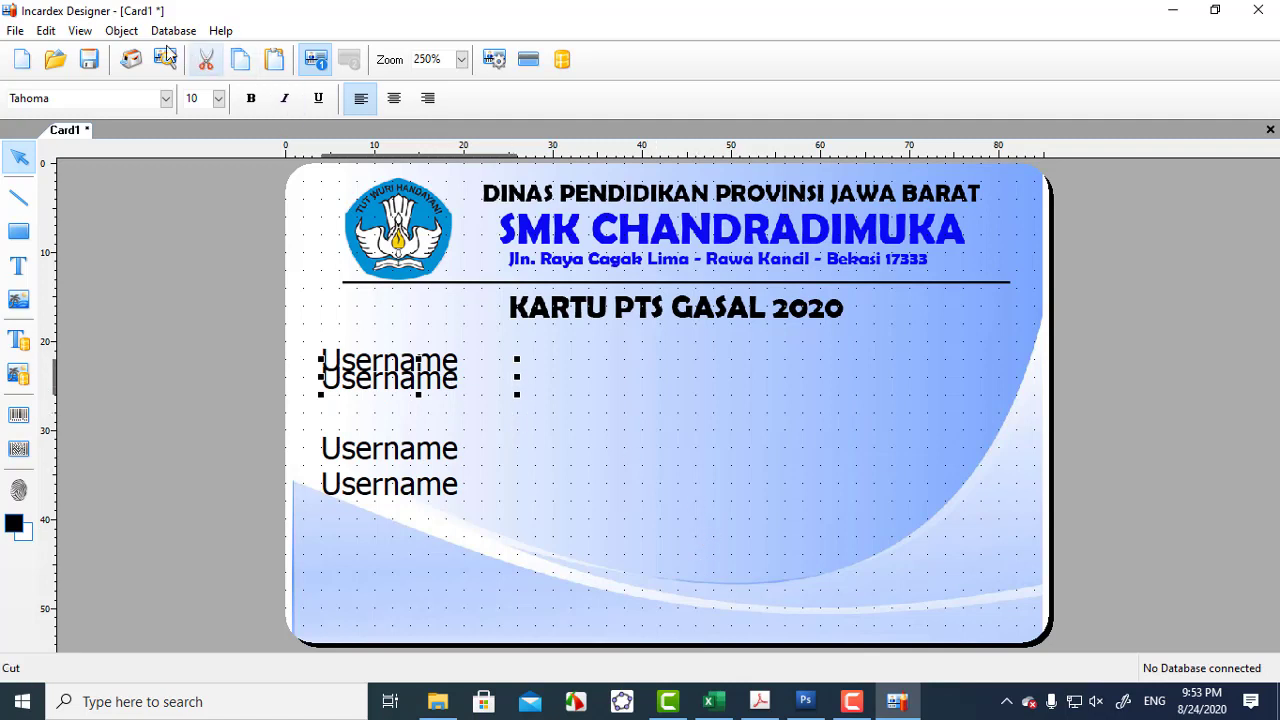
click(80, 31)
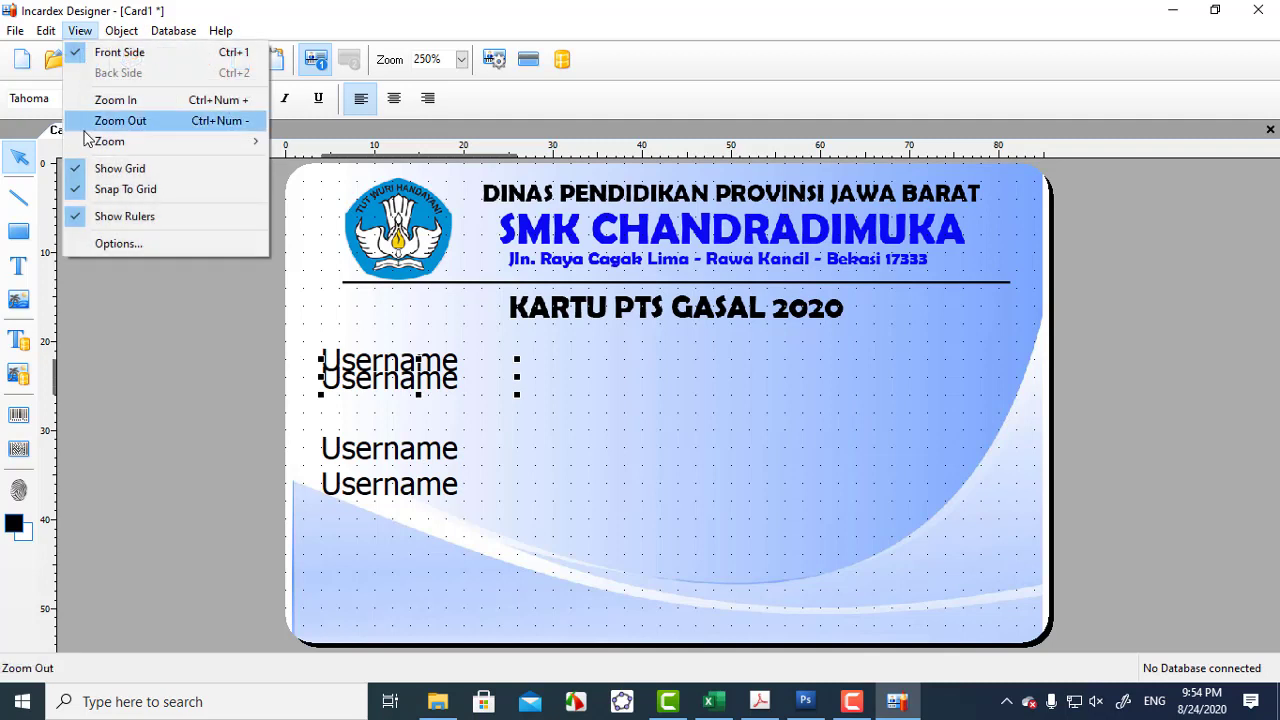
click(125, 189)
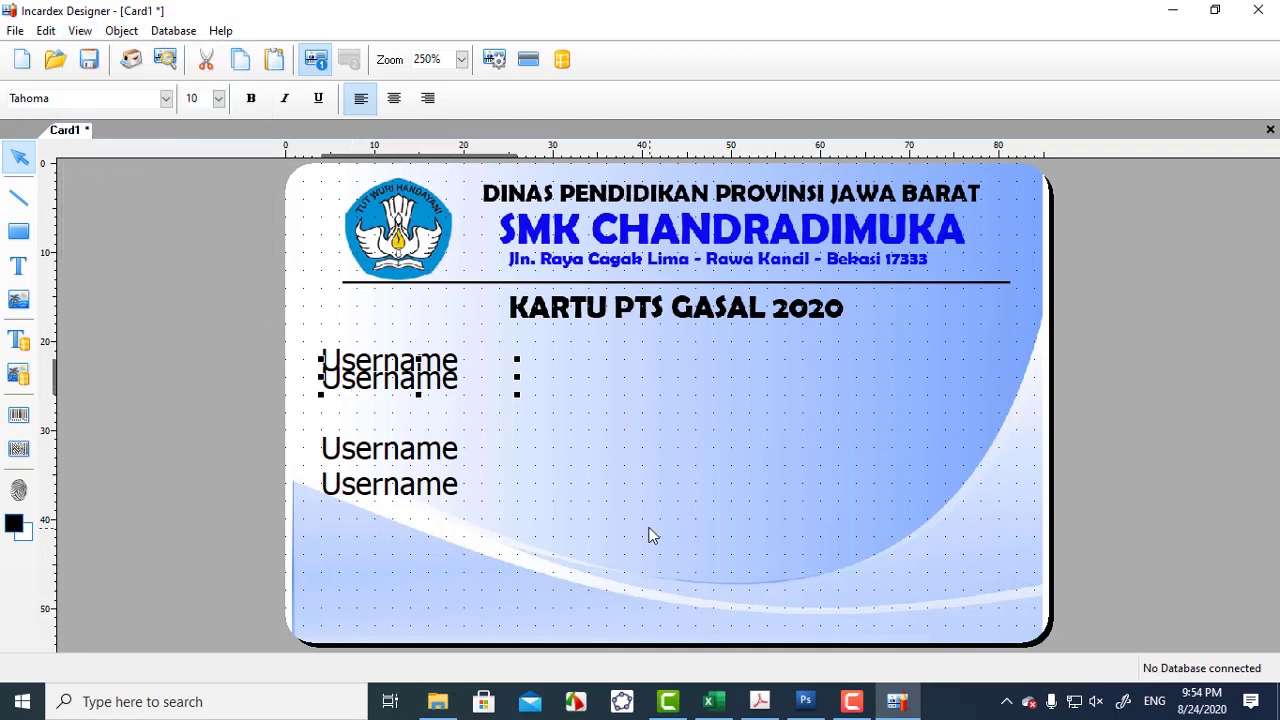
key(Down)
key(Down)
key(Down)
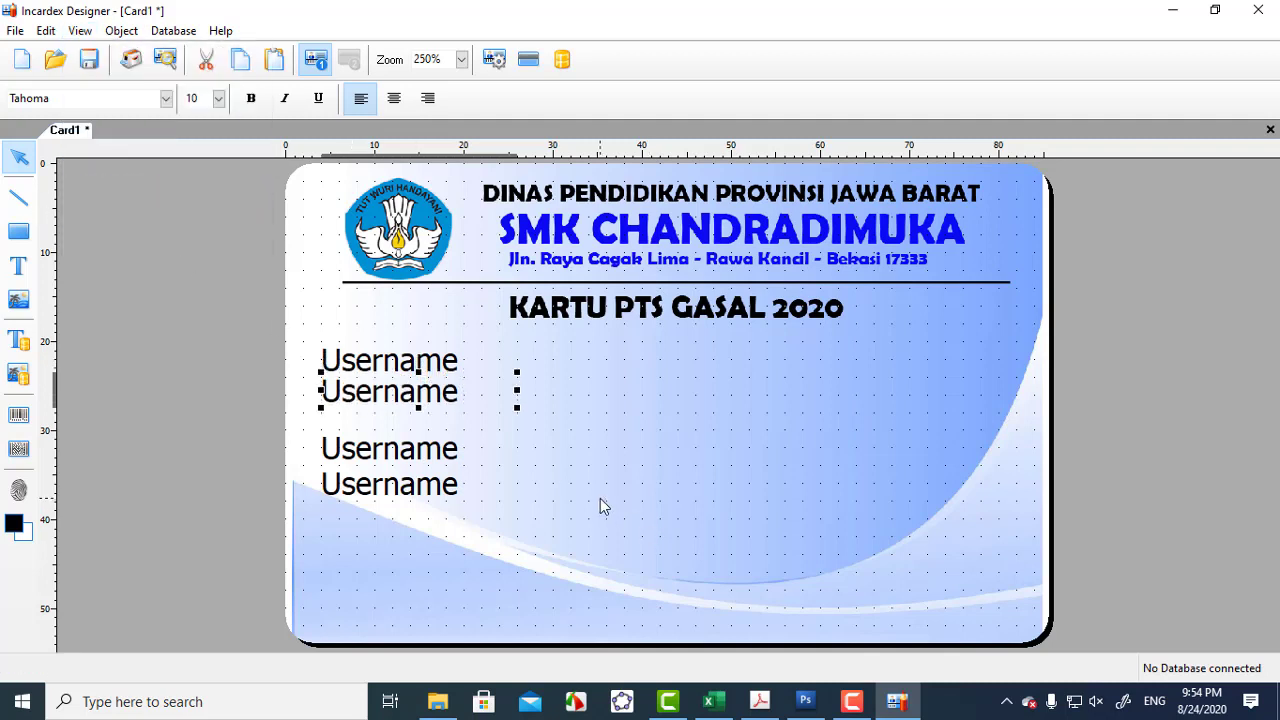
Step: Nudge the third and fourth Username labels upward so the four lines are evenly spaced
click(427, 449)
key(Up)
key(Up)
key(Up)
key(Up)
key(Up)
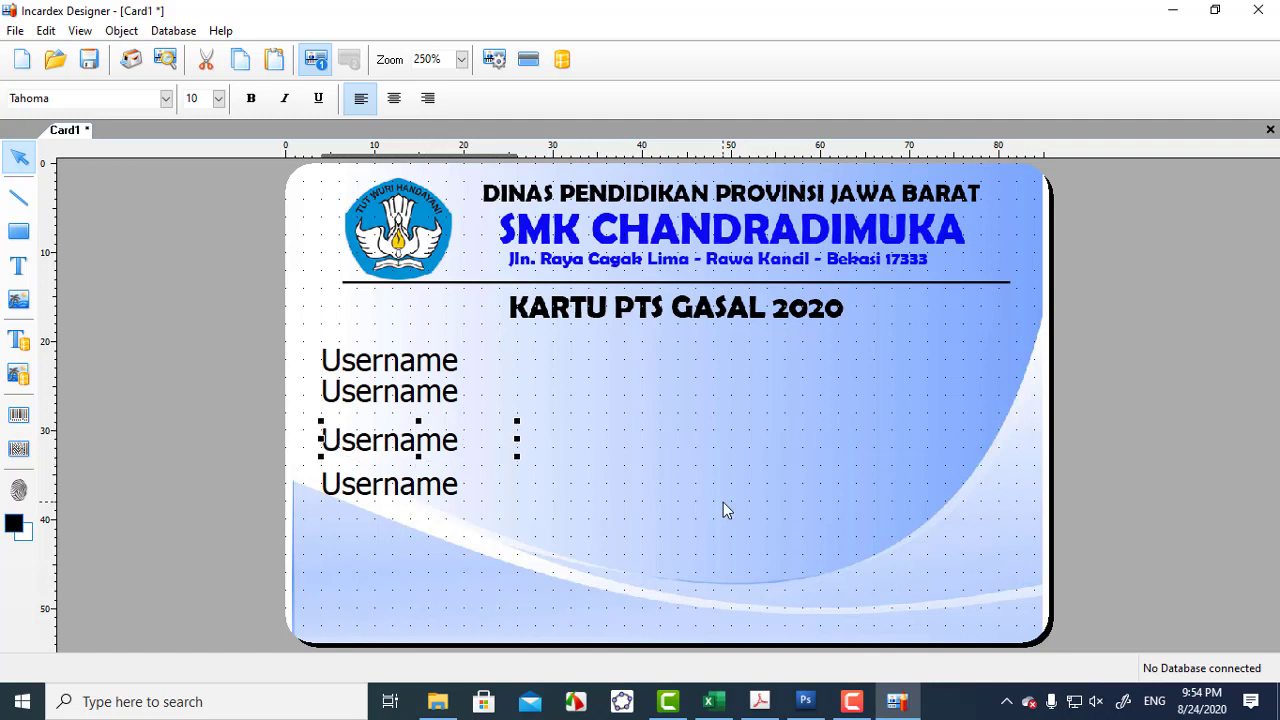
click(450, 496)
key(Up)
key(Up)
key(Up)
key(Up)
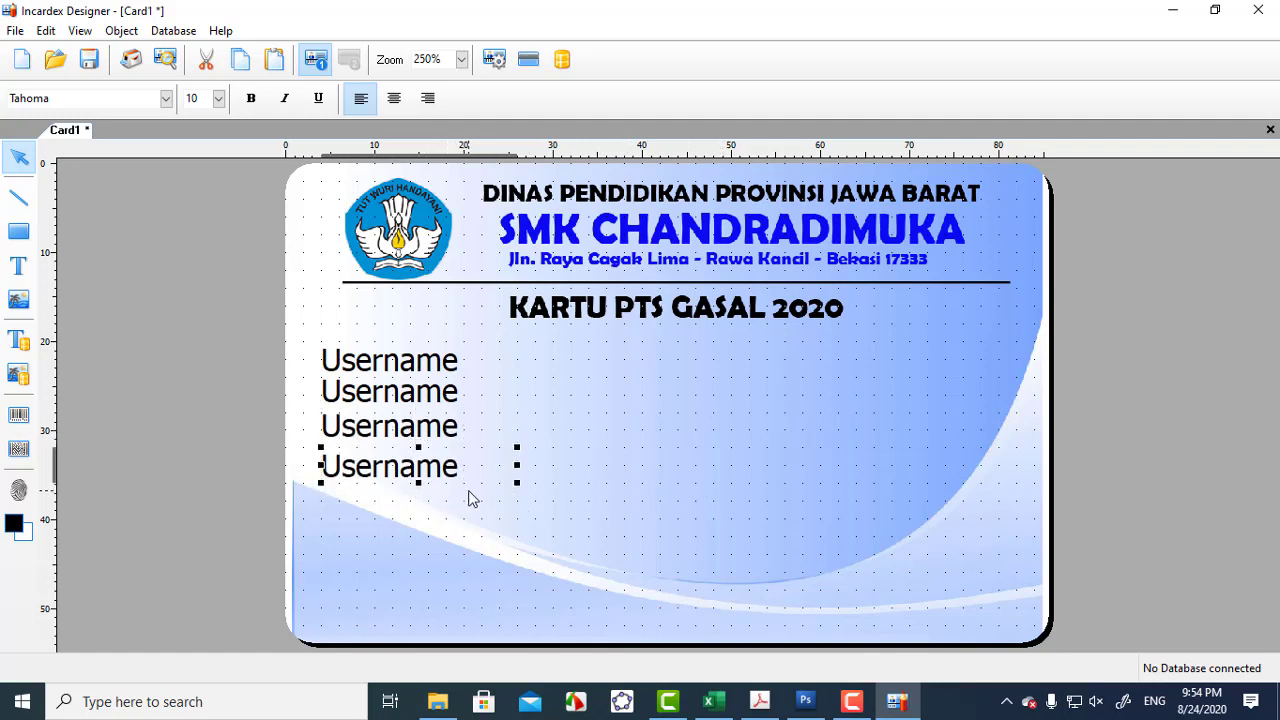
key(Up)
click(475, 510)
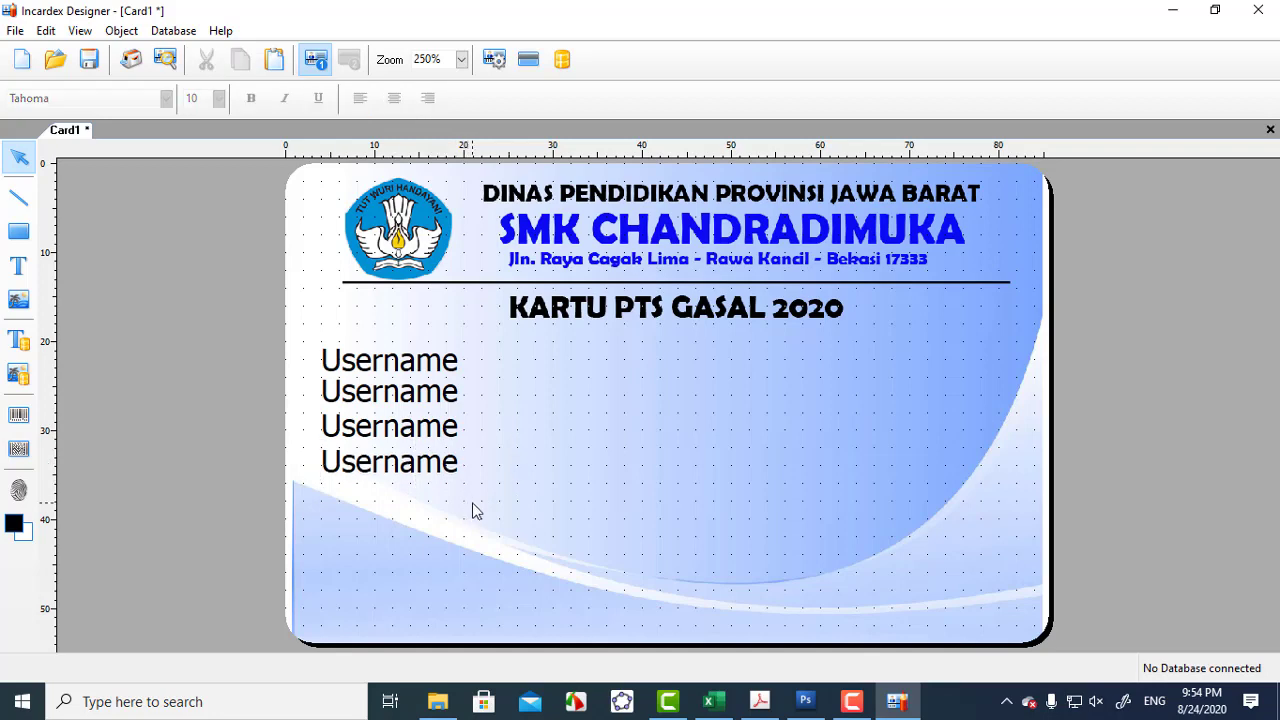
Step: Change the text of the second Username label to Password
double_click(397, 398)
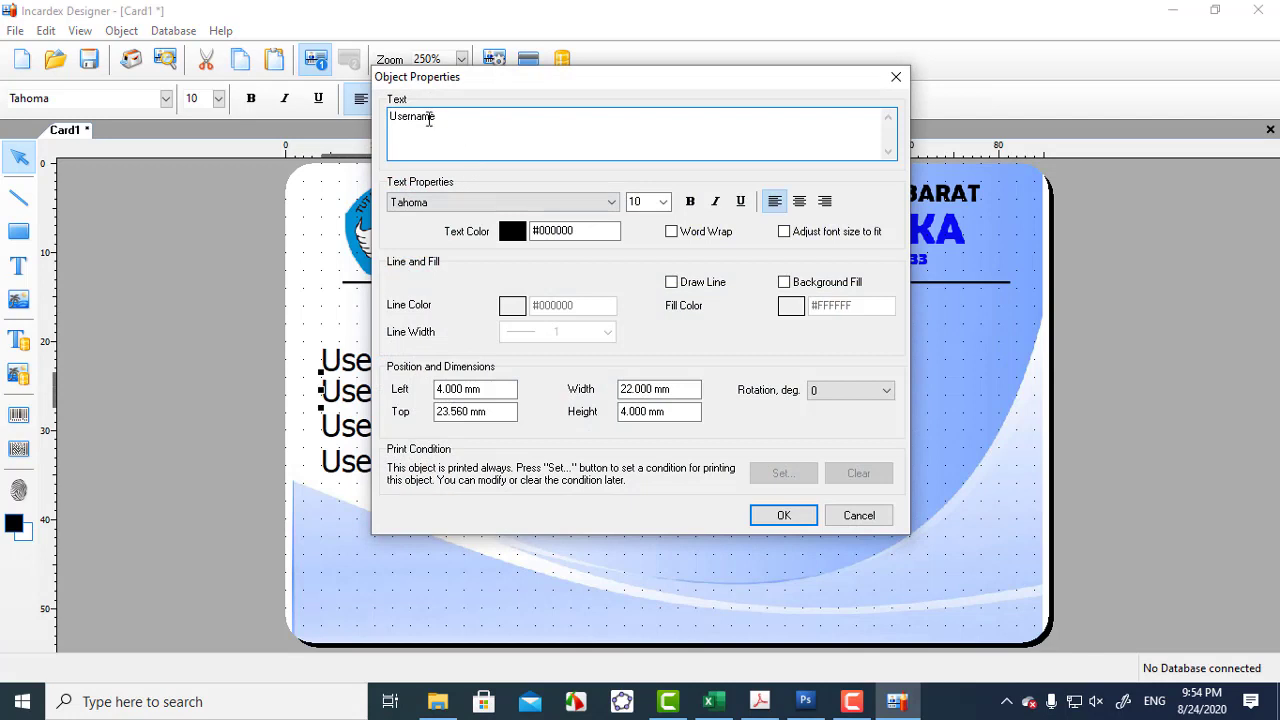
drag(429, 119, 357, 119)
text(Password)
click(790, 515)
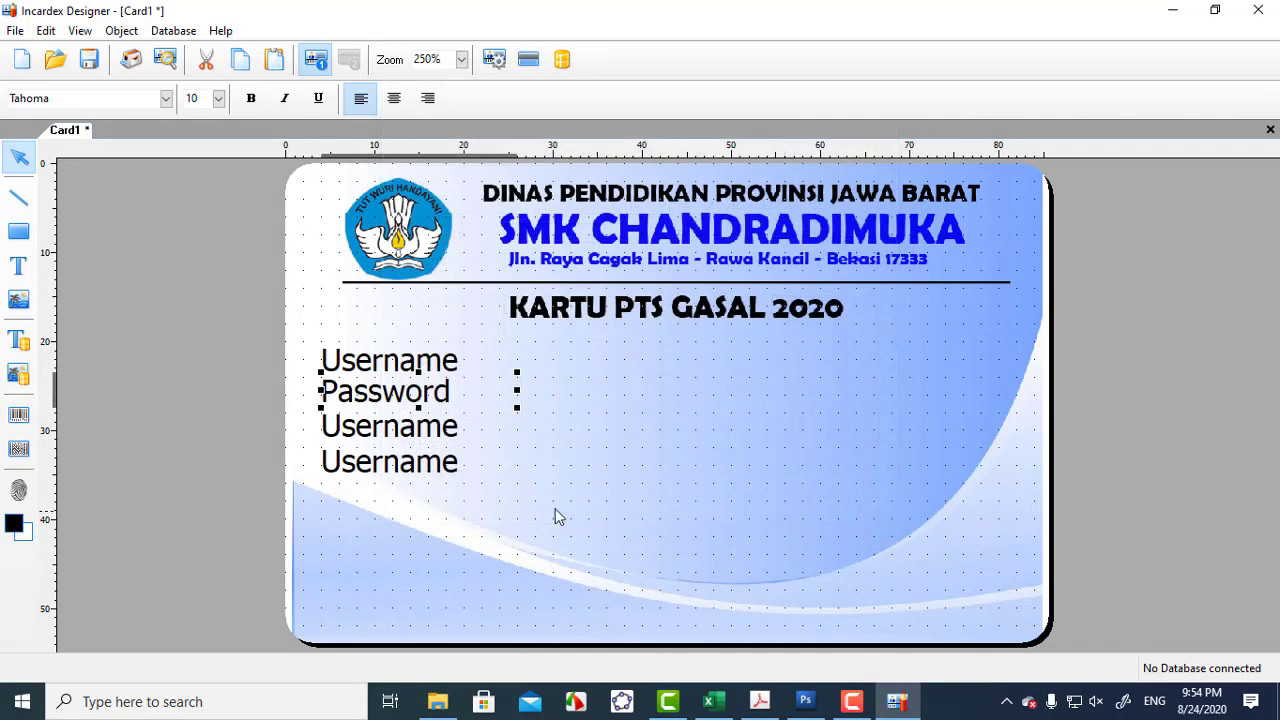
Step: Change the text of the third label to Nama Peserta
click(432, 440)
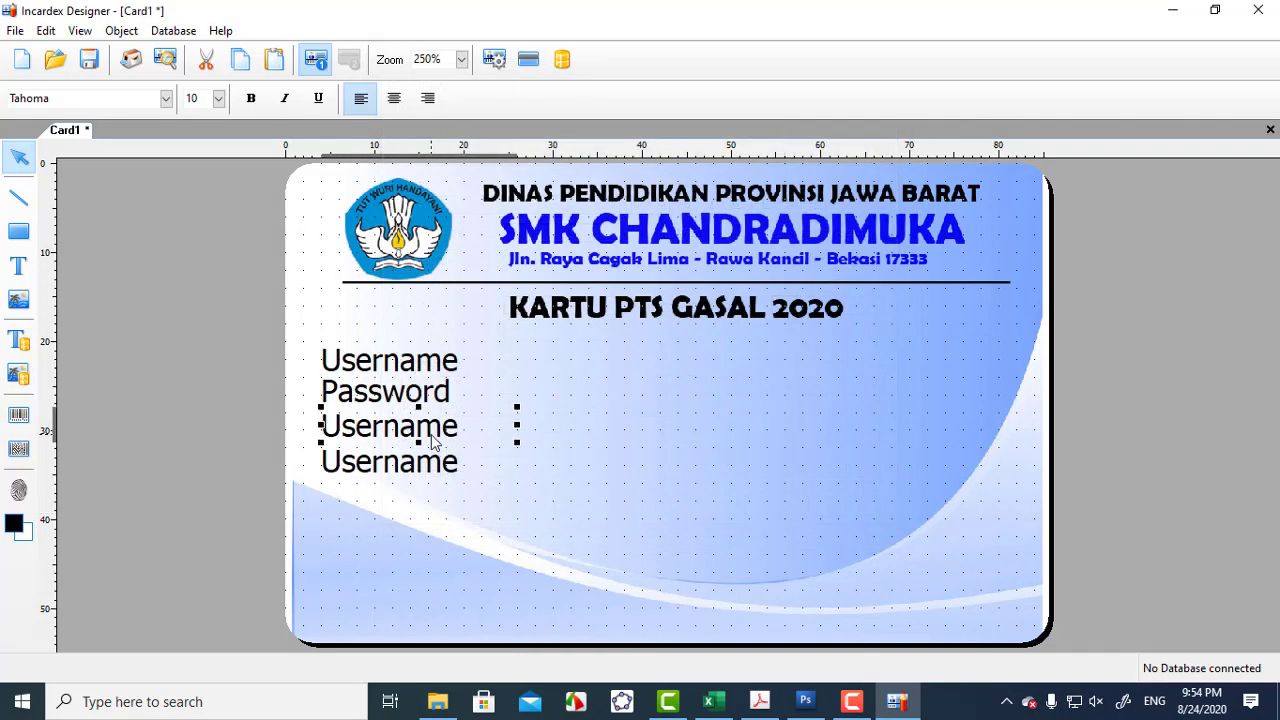
double_click(432, 440)
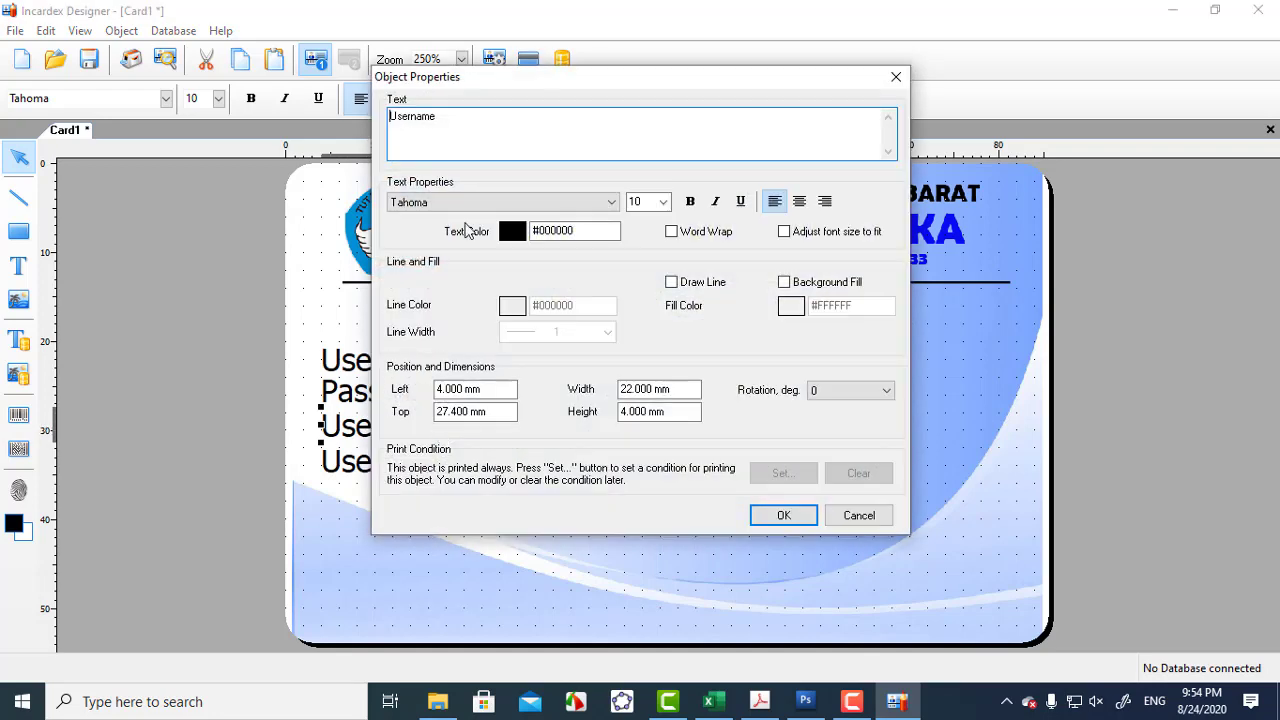
text(Nama Peserta)
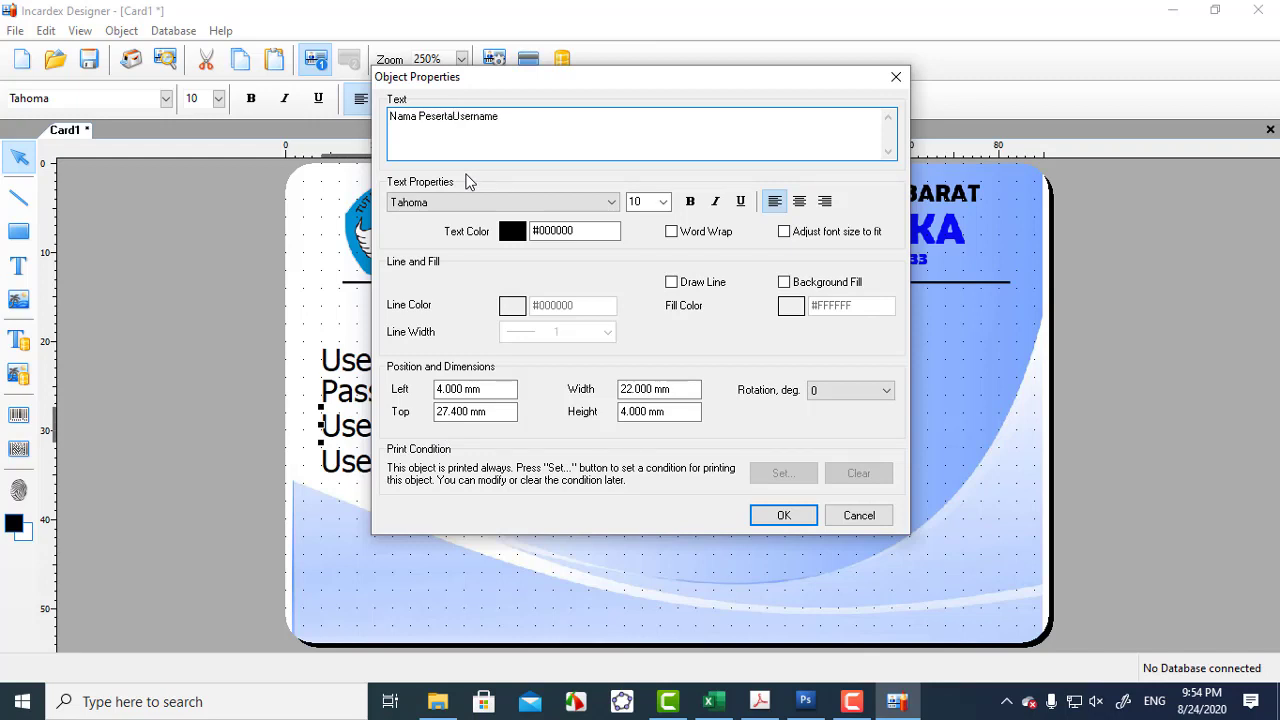
key(Delete)
key(Delete)
key(Delete)
key(Delete)
key(Delete)
key(Delete)
key(Delete)
click(785, 517)
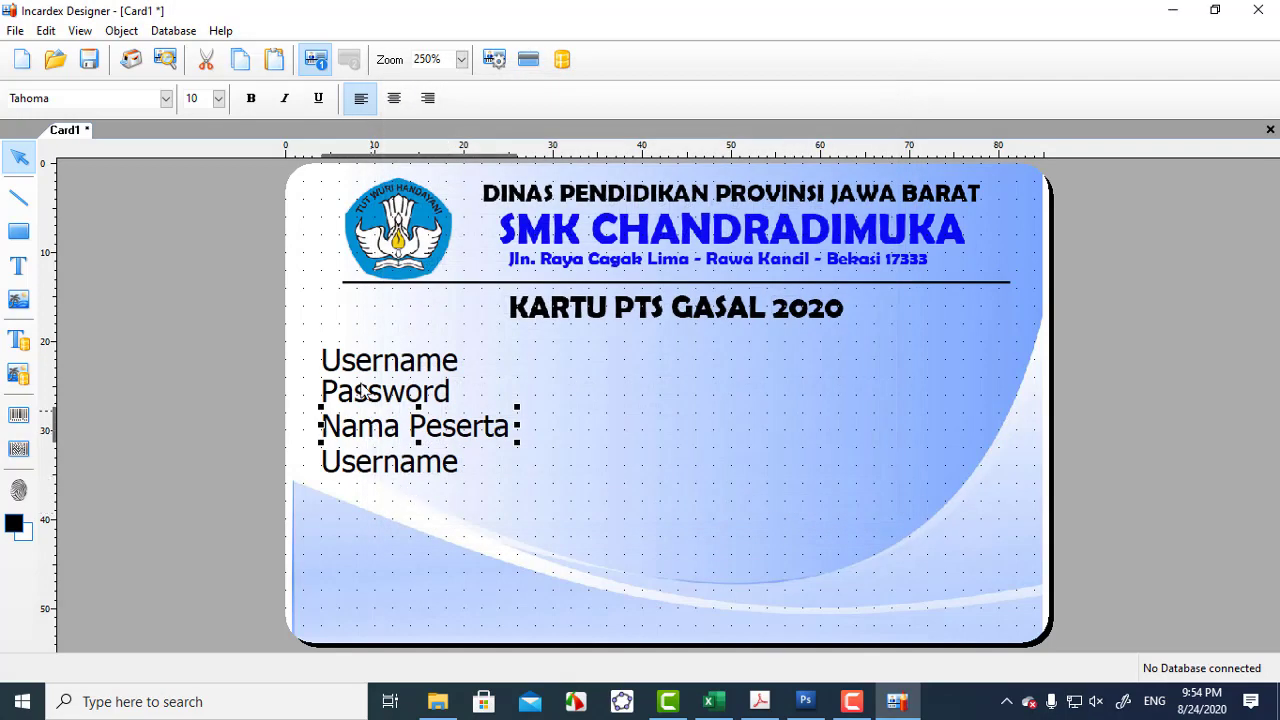
Step: Change the text of the fourth label to Kelas and deselect it
click(393, 472)
double_click(393, 472)
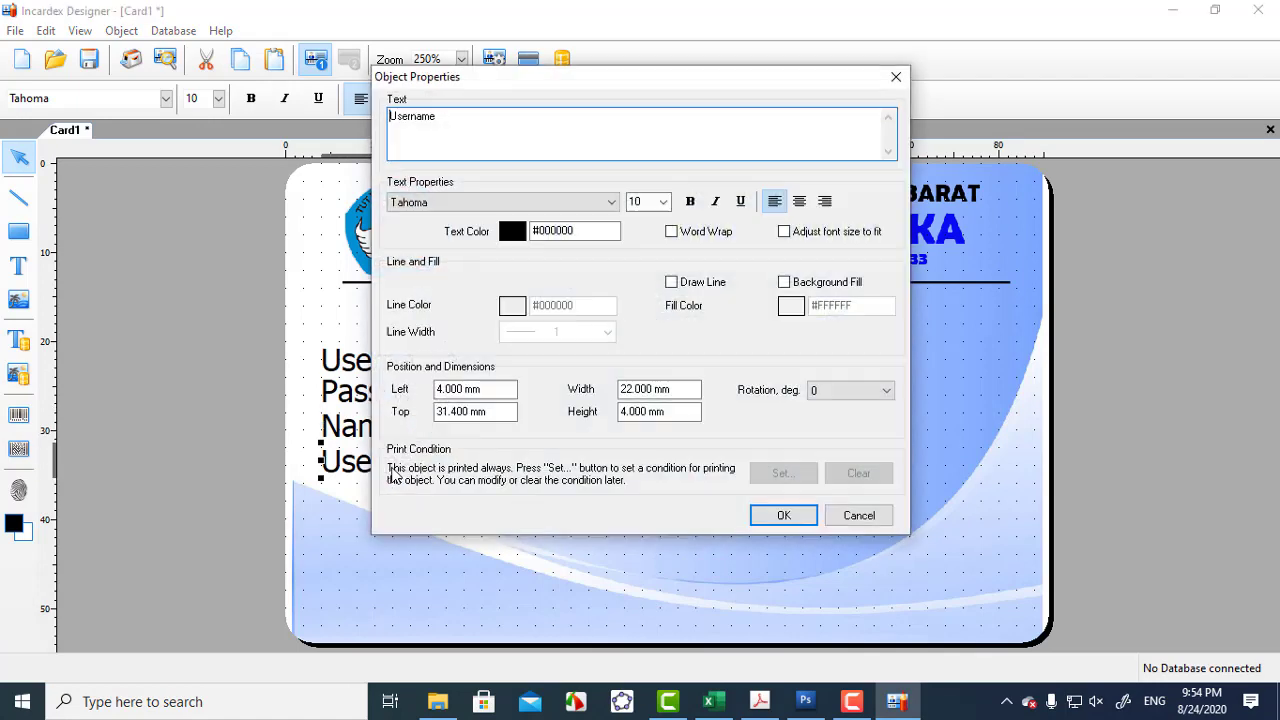
drag(458, 130, 358, 122)
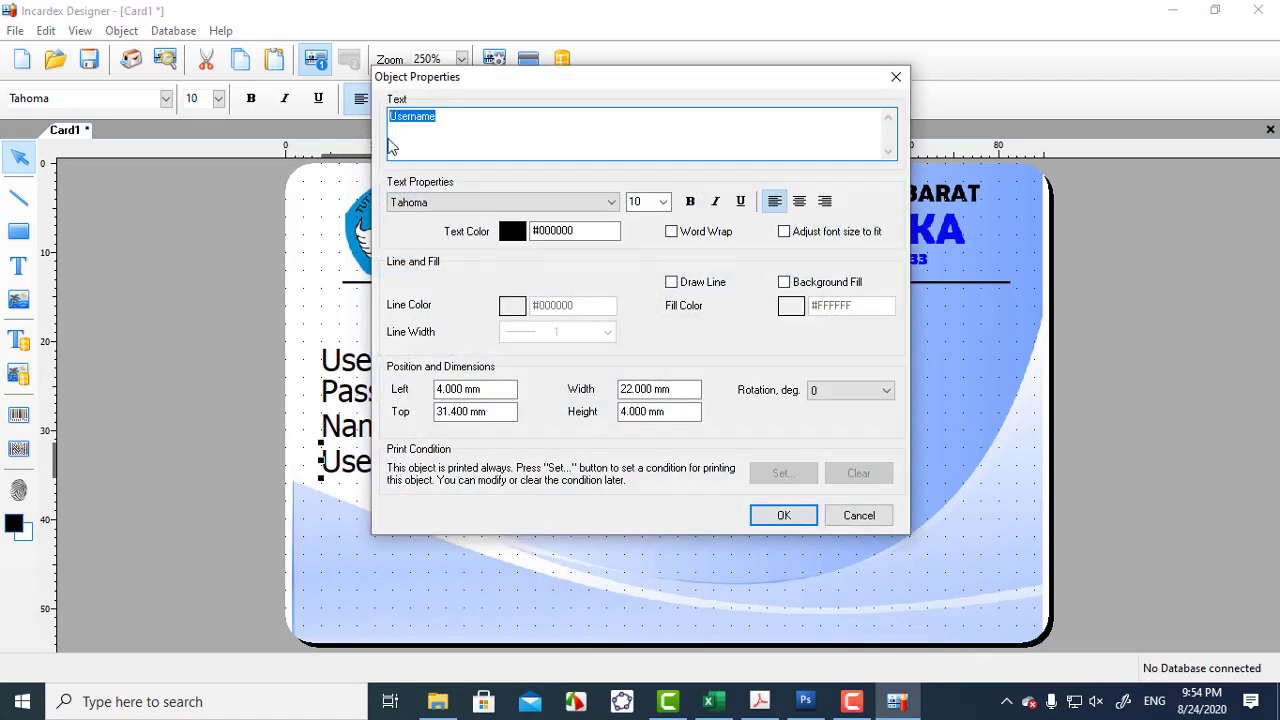
text(Kelas)
click(784, 515)
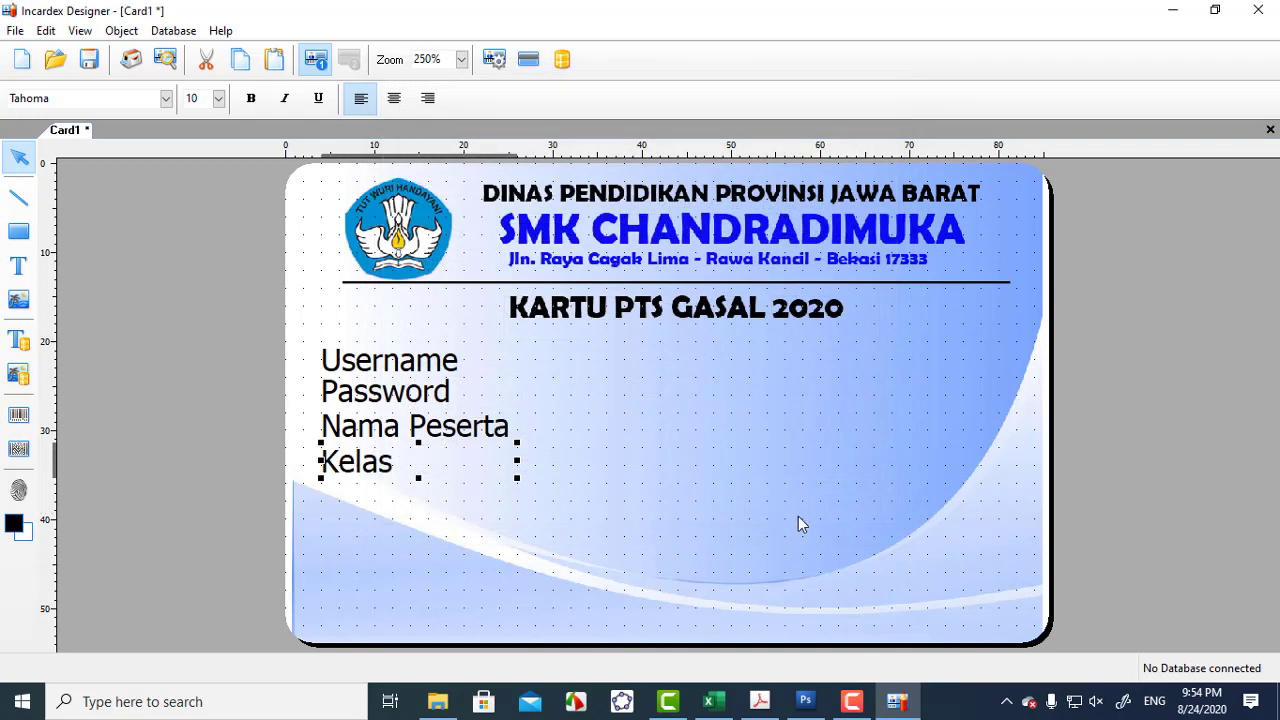
click(506, 543)
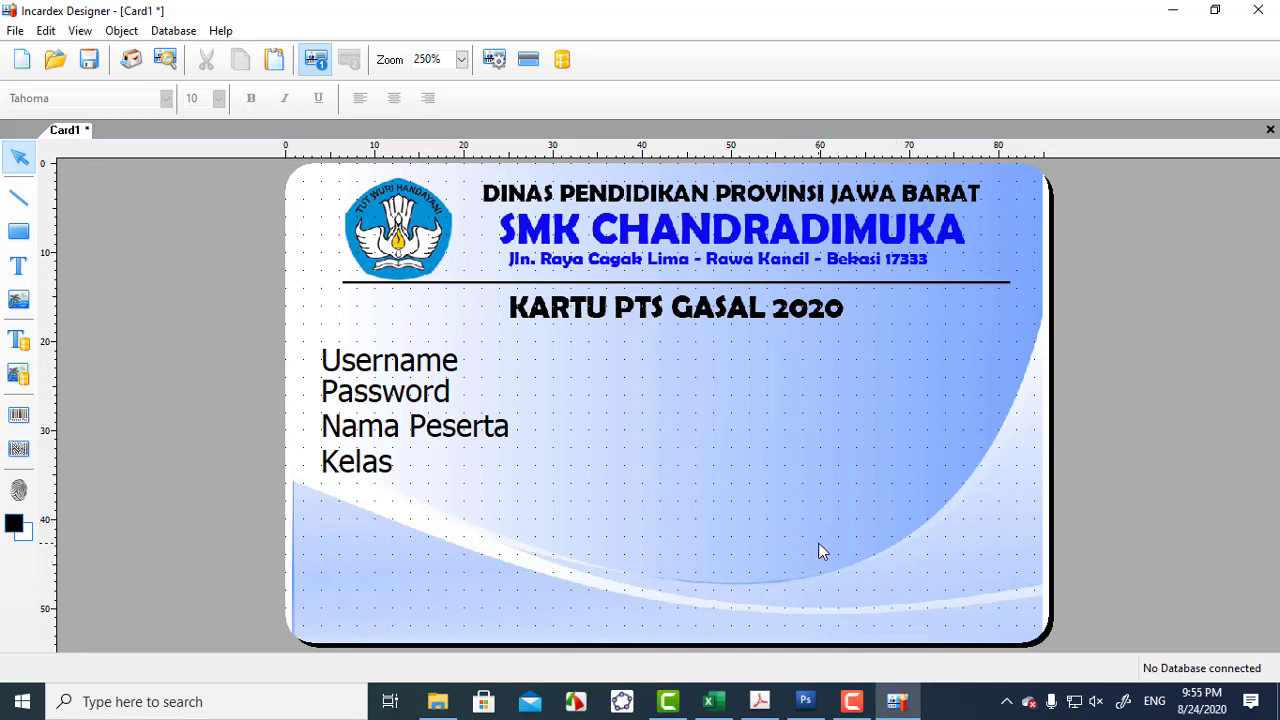
Step: Draw a text box about 71 by 9 mm along the card's bottom reading "Belajar dari Rumah, Ujian dari Rumah" and "Jaga Kesehatan diri dan Keluarga" on two lines
click(18, 266)
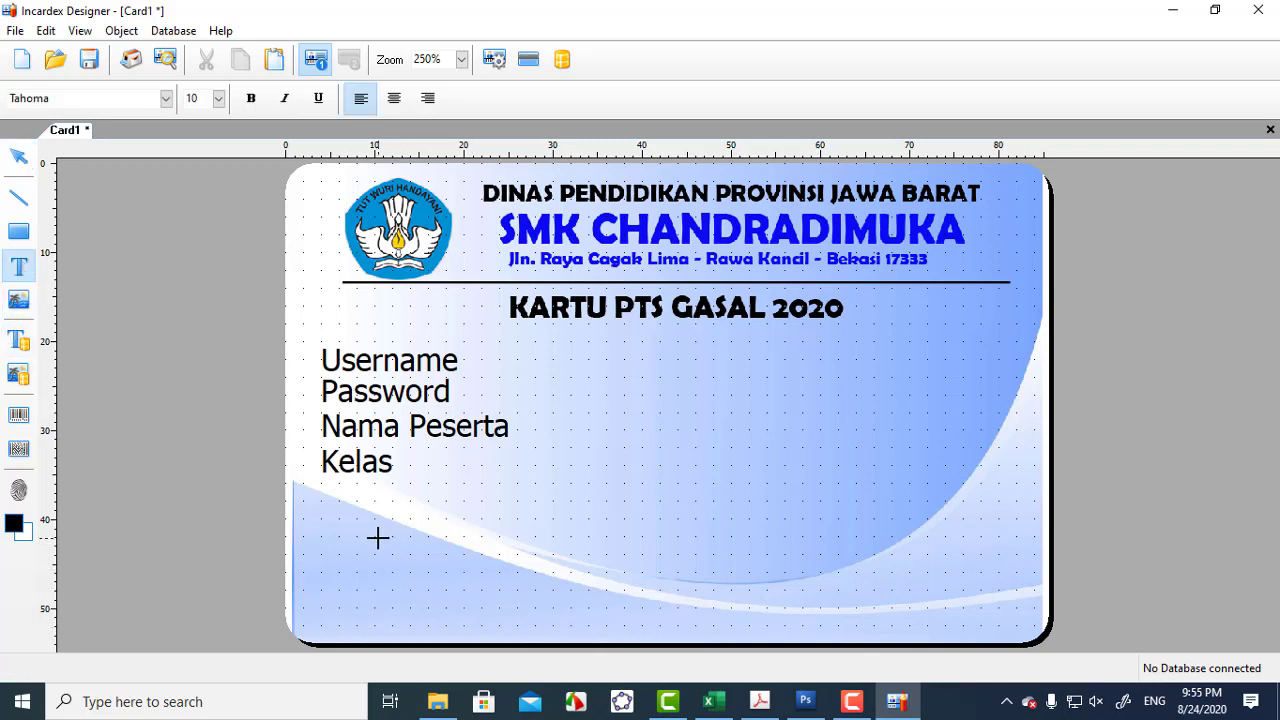
drag(378, 531, 790, 616)
drag(1010, 615, 1008, 611)
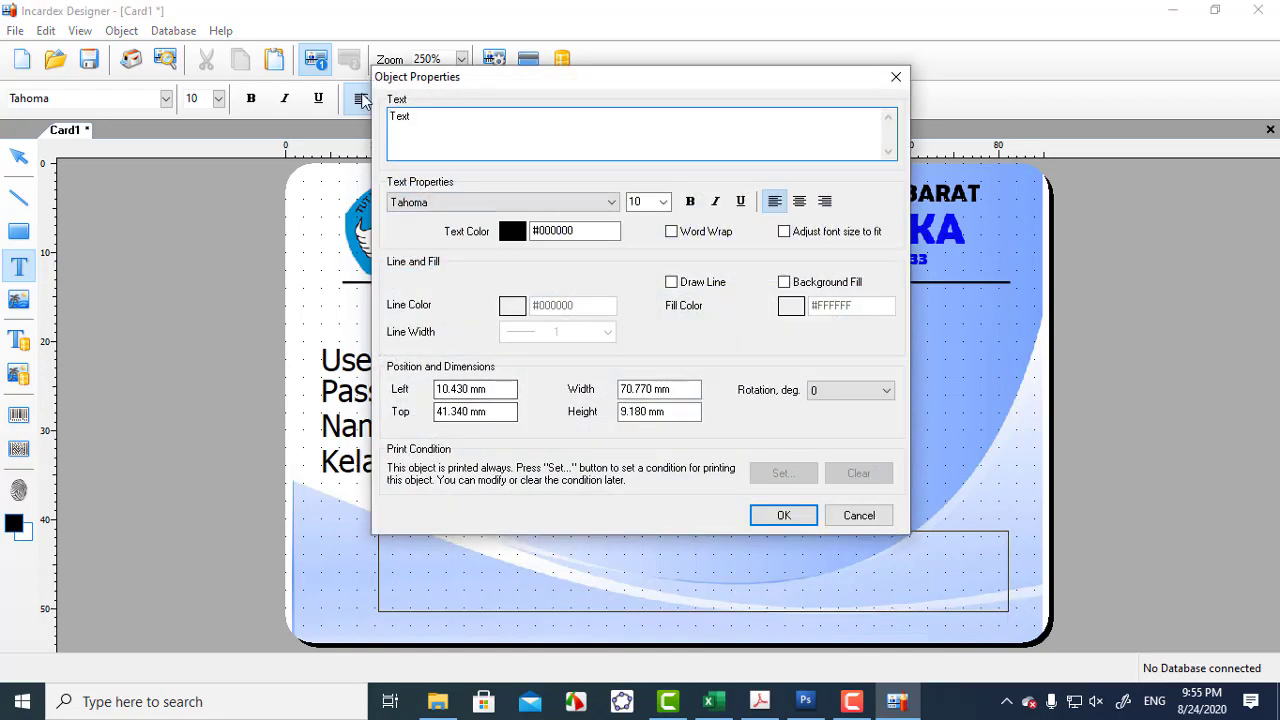
drag(422, 115, 356, 113)
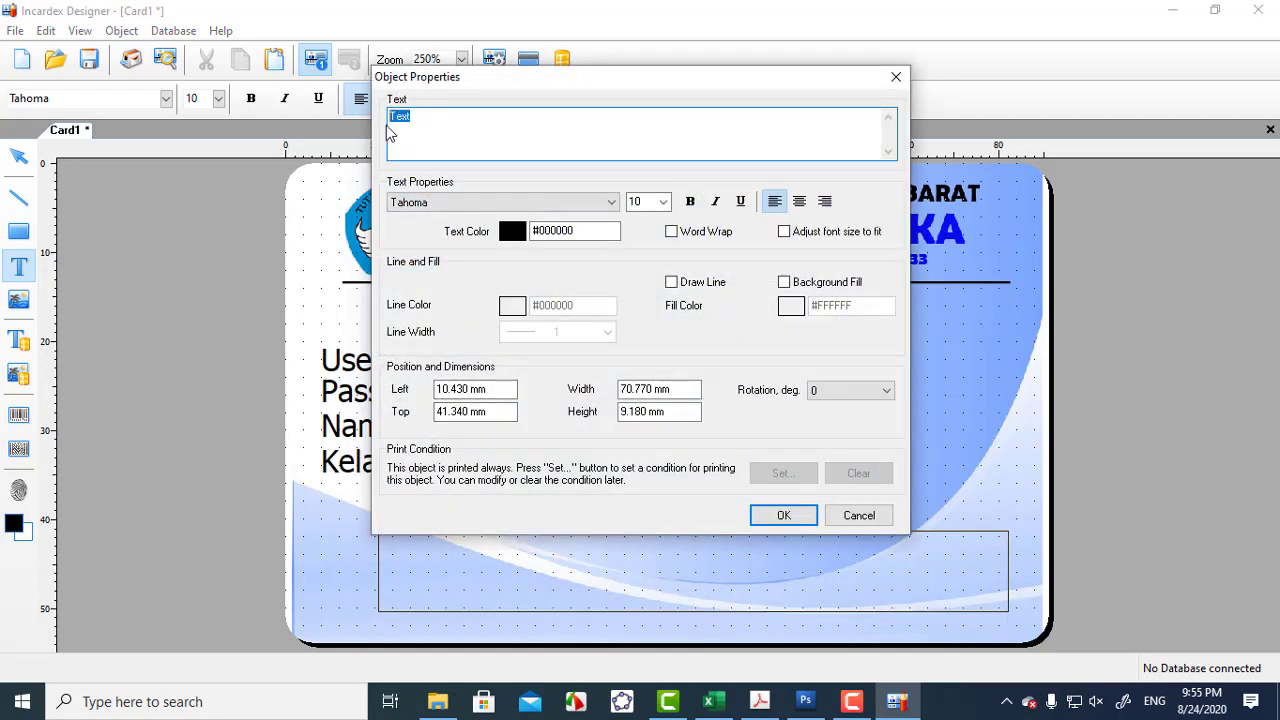
text(Belajar dari Rumah, Ujian dar)
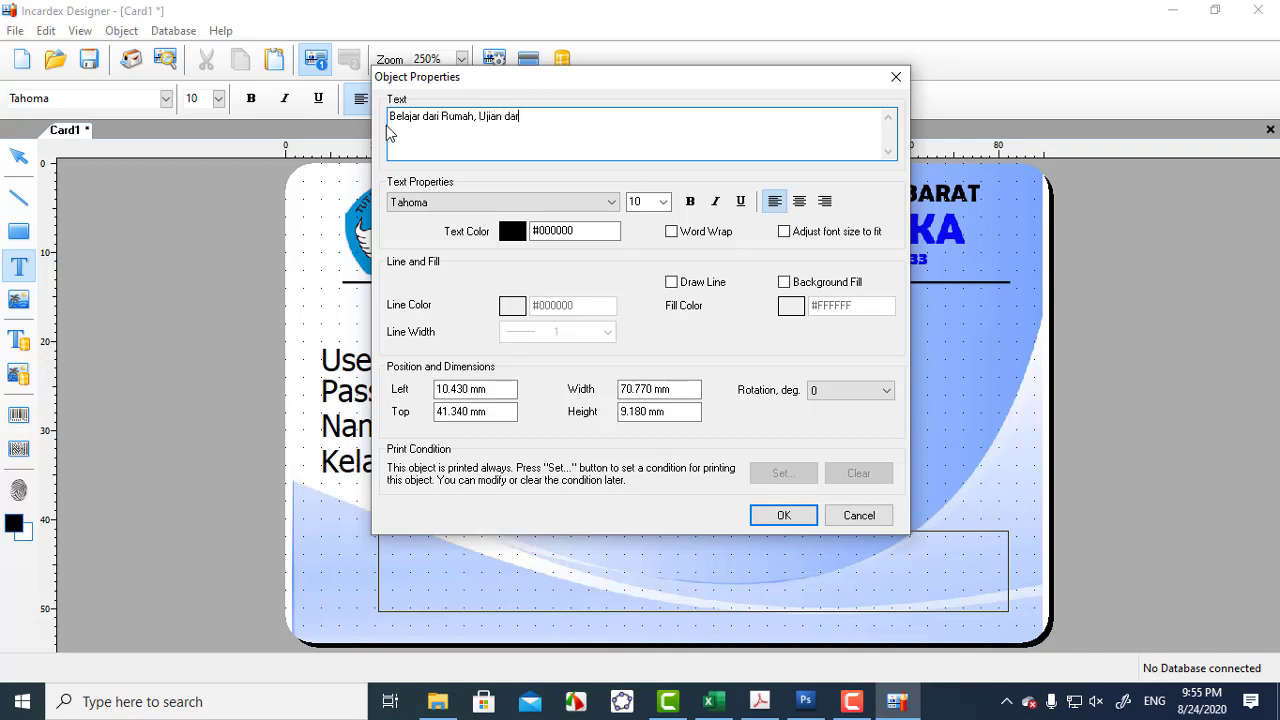
text(i Rumah)
key(Return)
text(Ke)
text(ga Kes)
text(ehat)
text(an diri da)
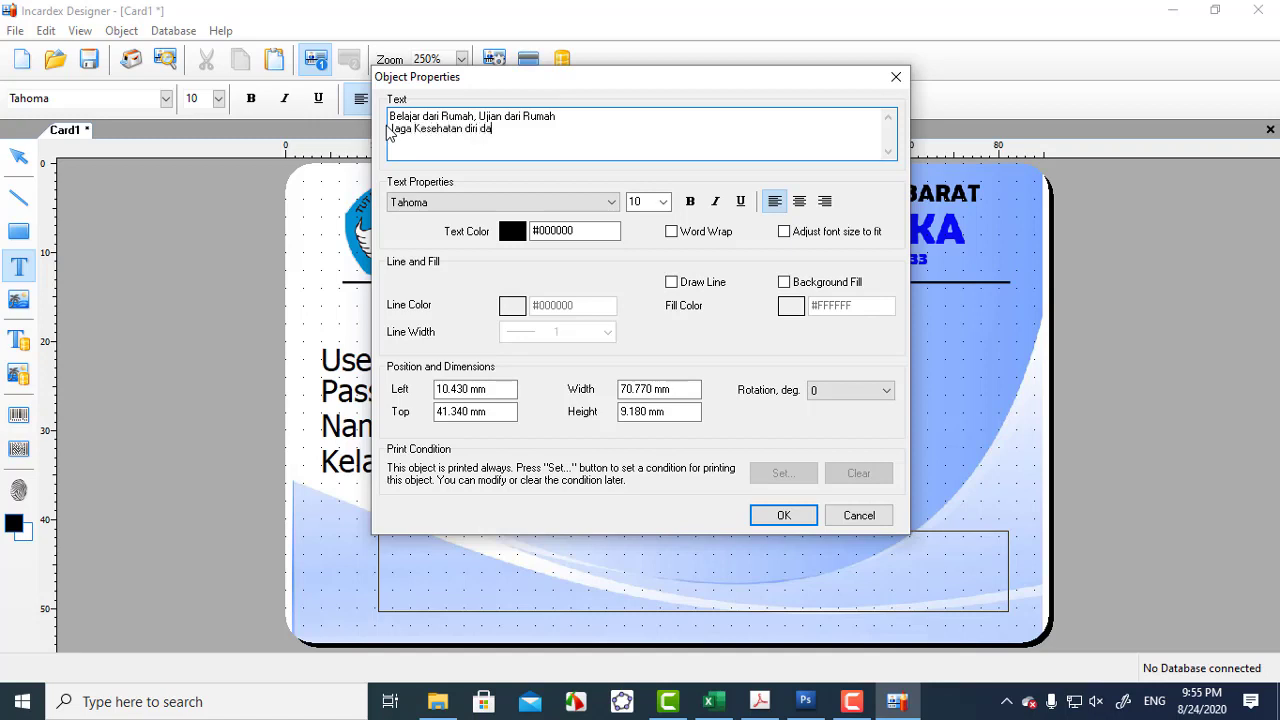
text(n Keluarga)
Step: Centre-align the two-line slogan text, apply its properties and deselect it
click(799, 201)
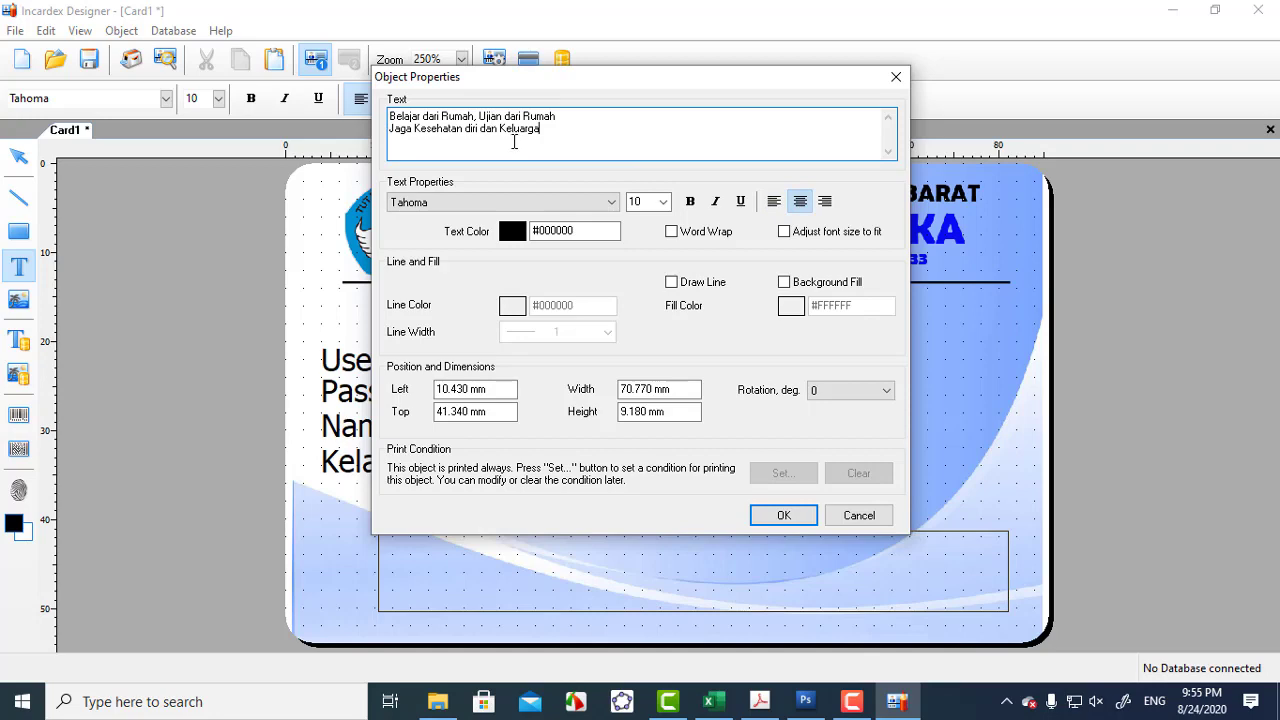
click(786, 515)
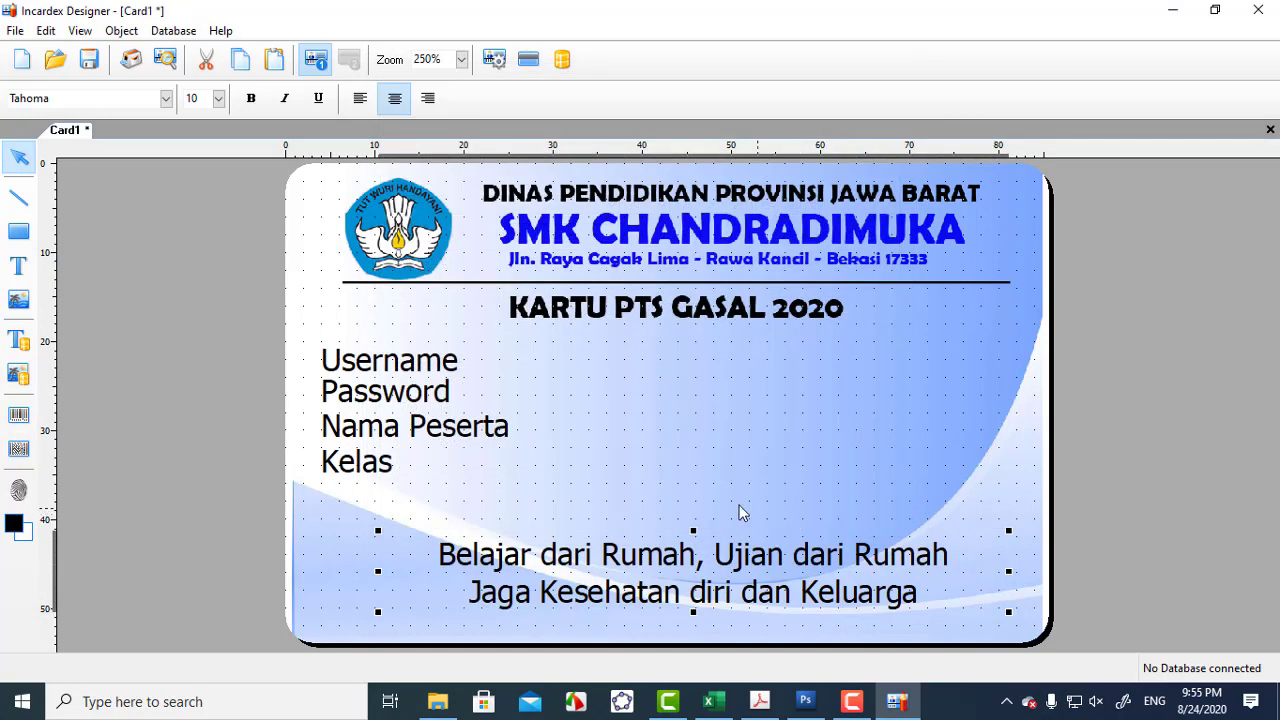
click(618, 514)
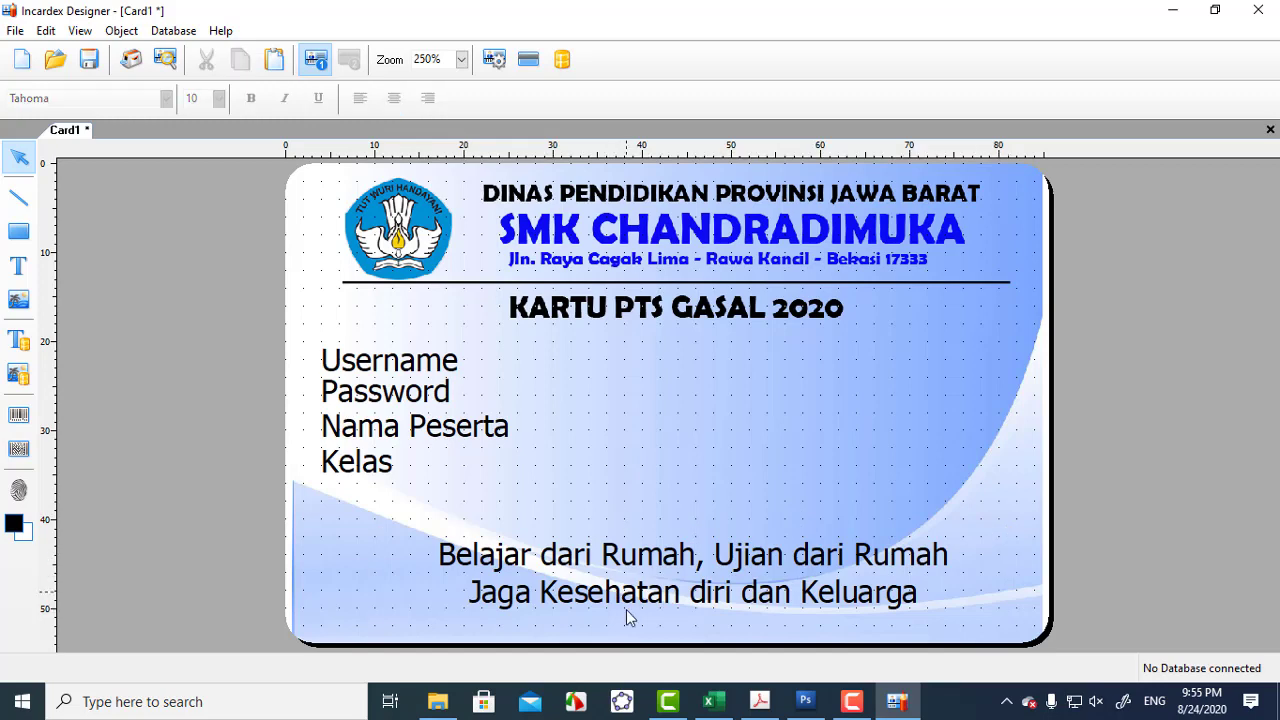
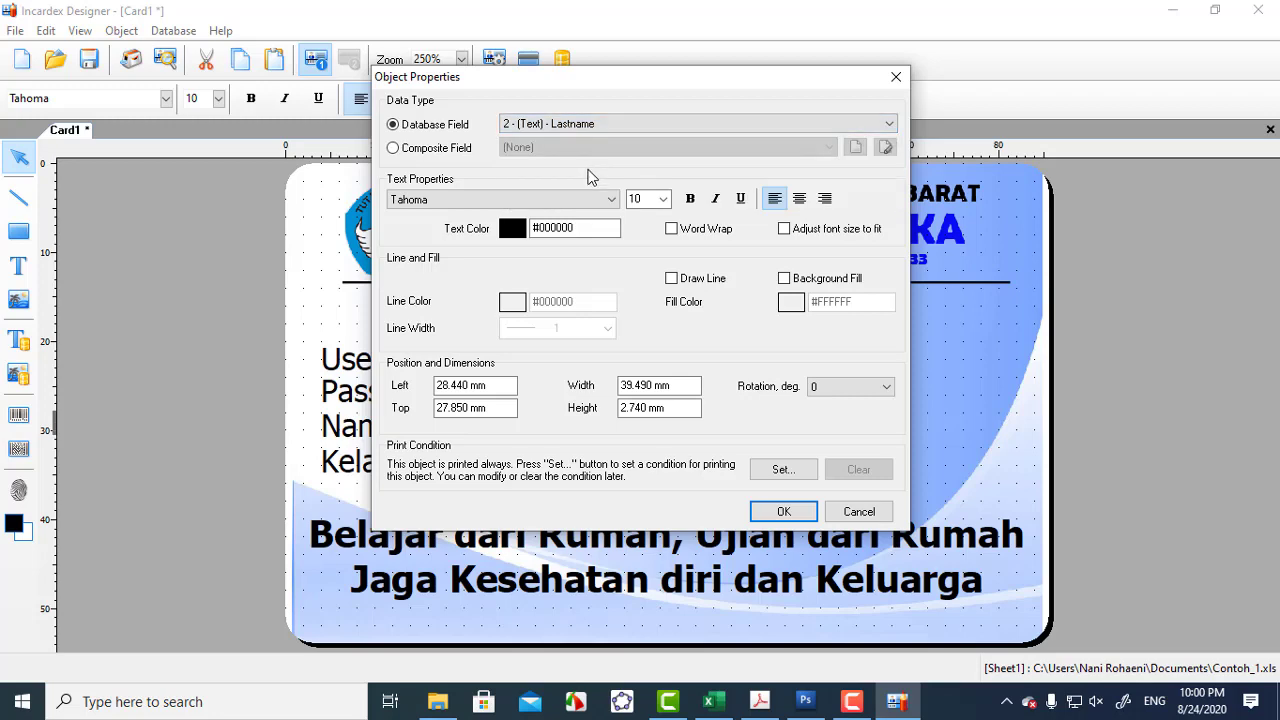
Step: Apply Lastname as the Nama Peserta placeholder's database field and set the Username row's placeholder to the username field
click(790, 513)
double_click(644, 364)
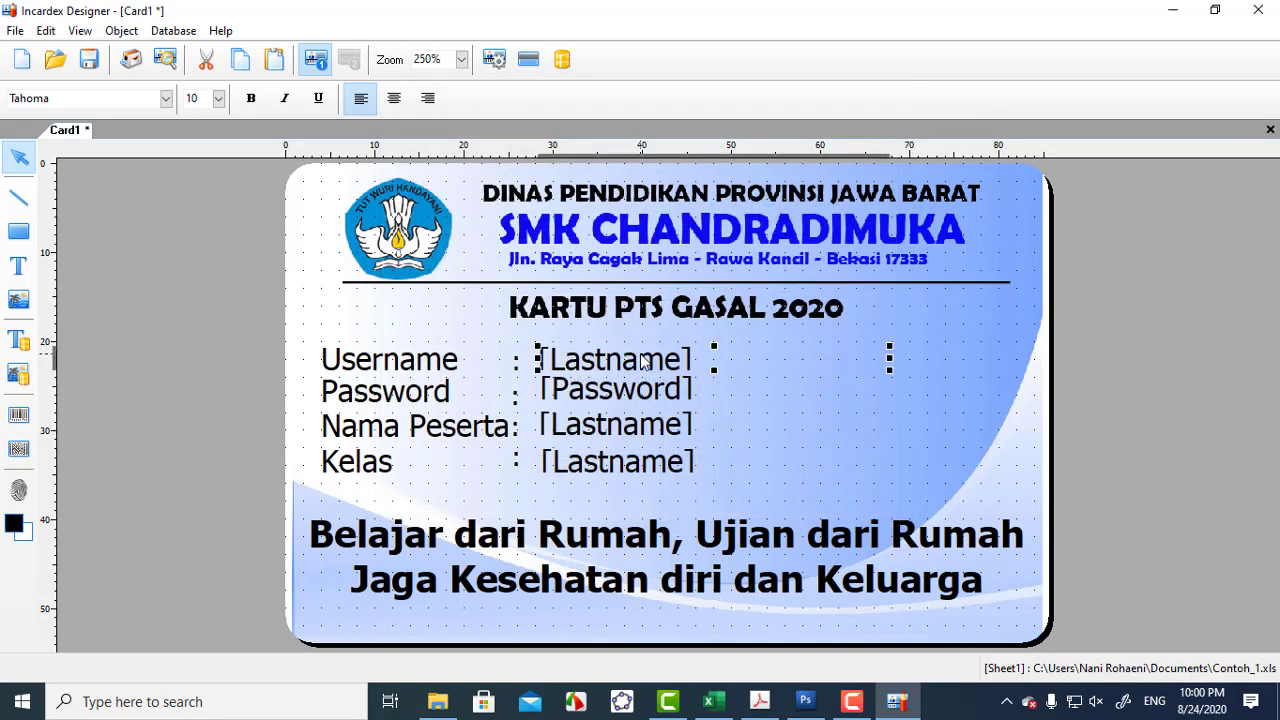
click(889, 124)
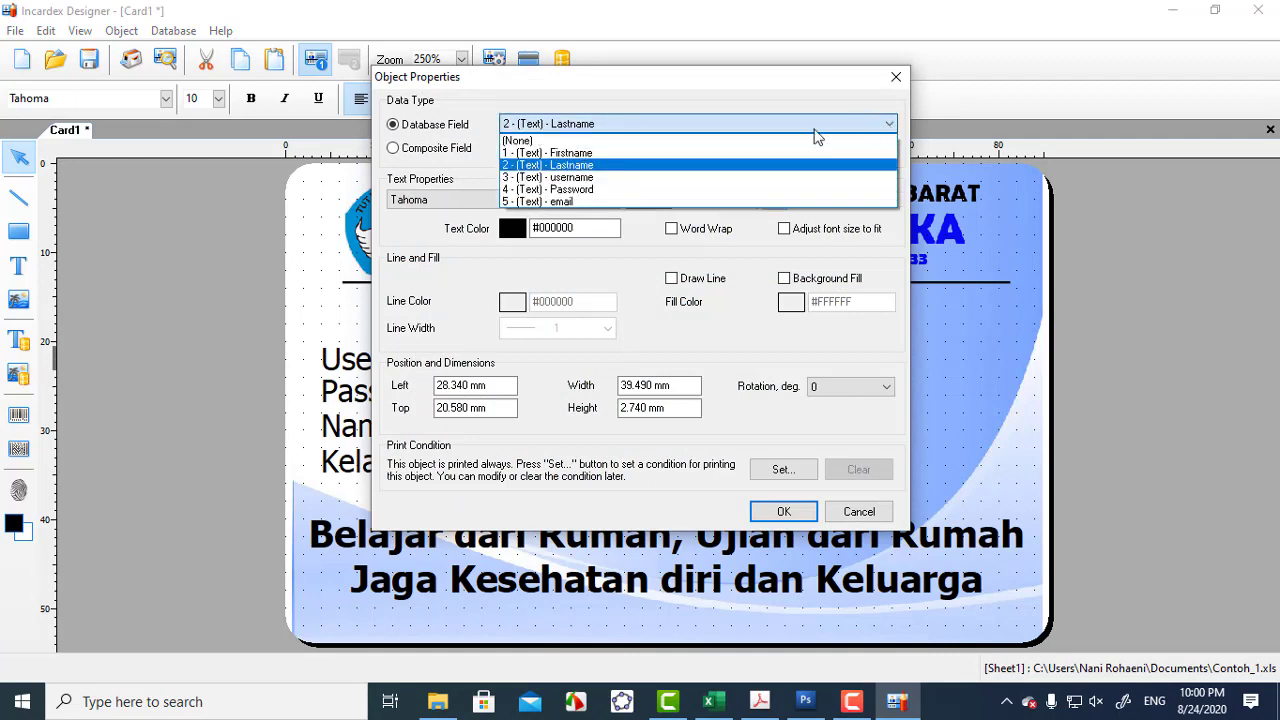
click(605, 180)
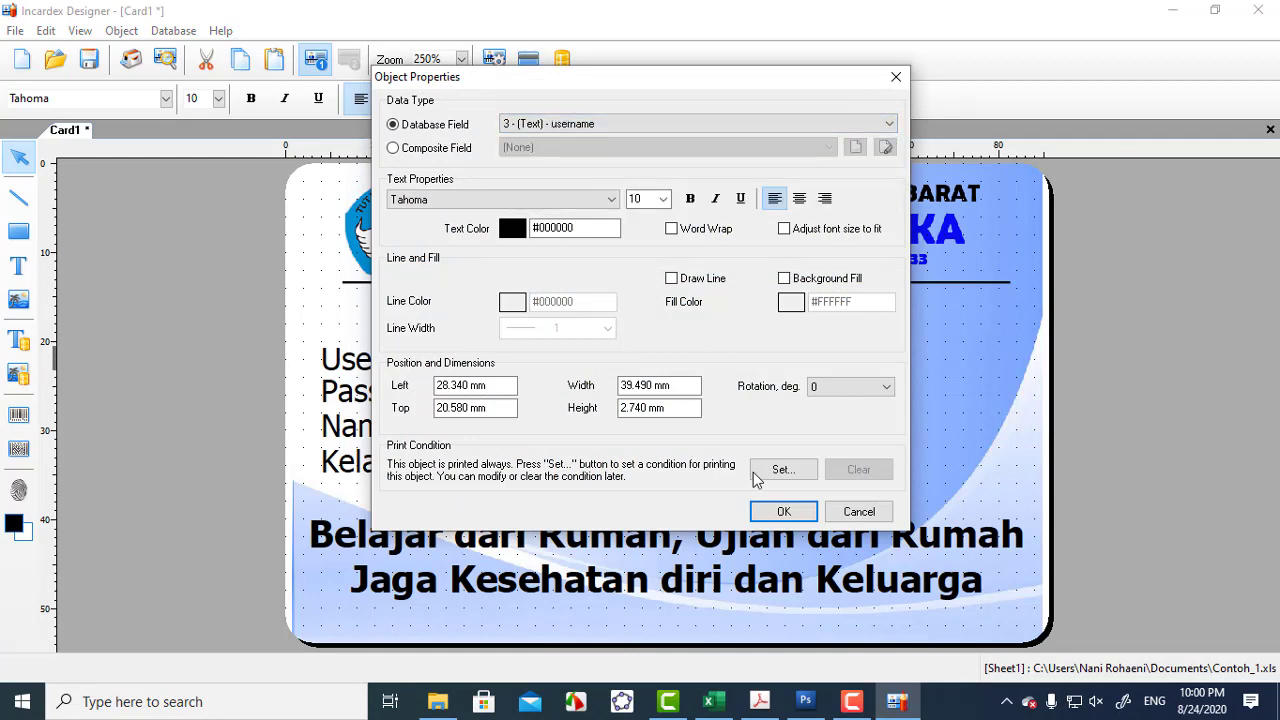
click(783, 512)
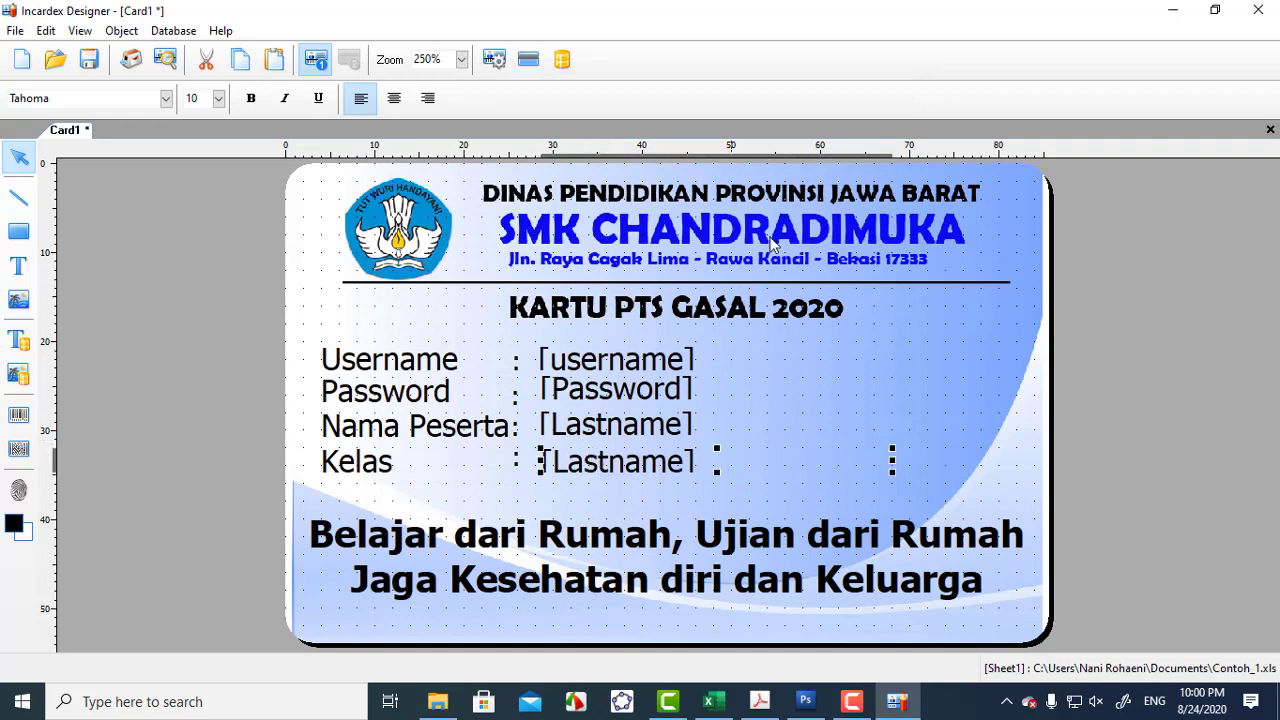
Step: Set the Kelas row's placeholder to the Firstname database field and deselect it
click(528, 59)
double_click(620, 465)
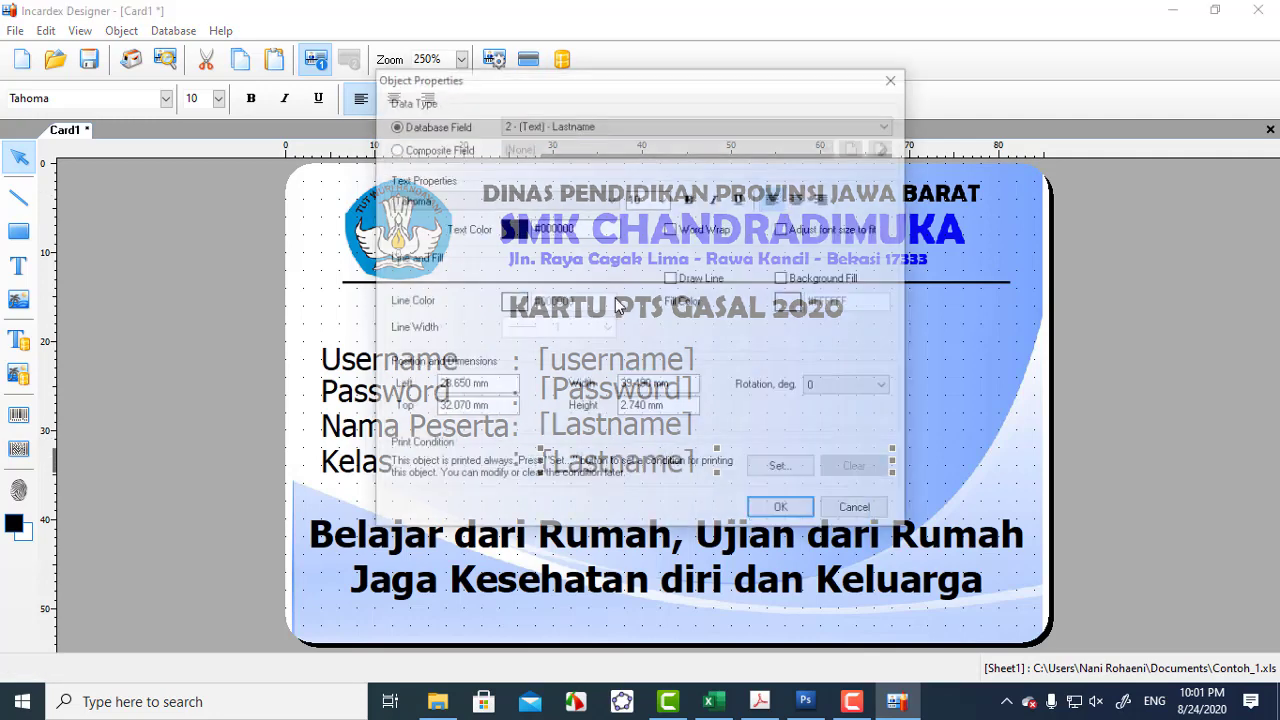
click(887, 124)
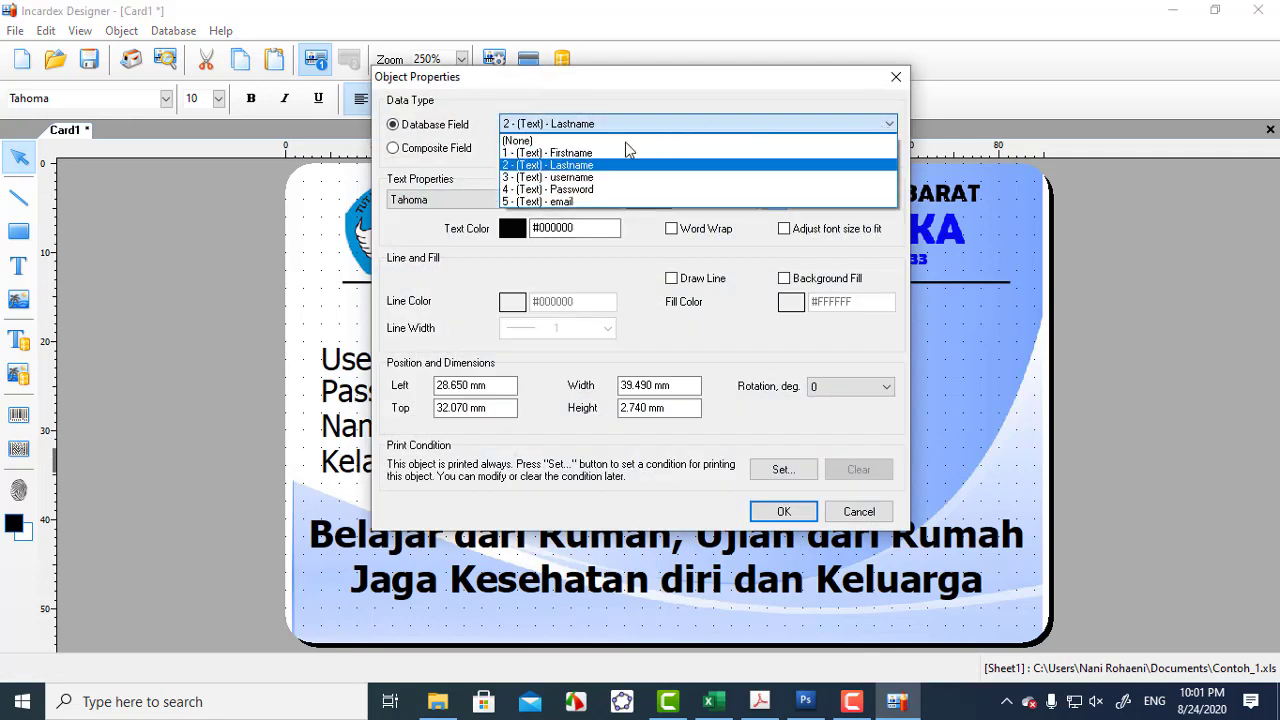
click(560, 148)
click(784, 512)
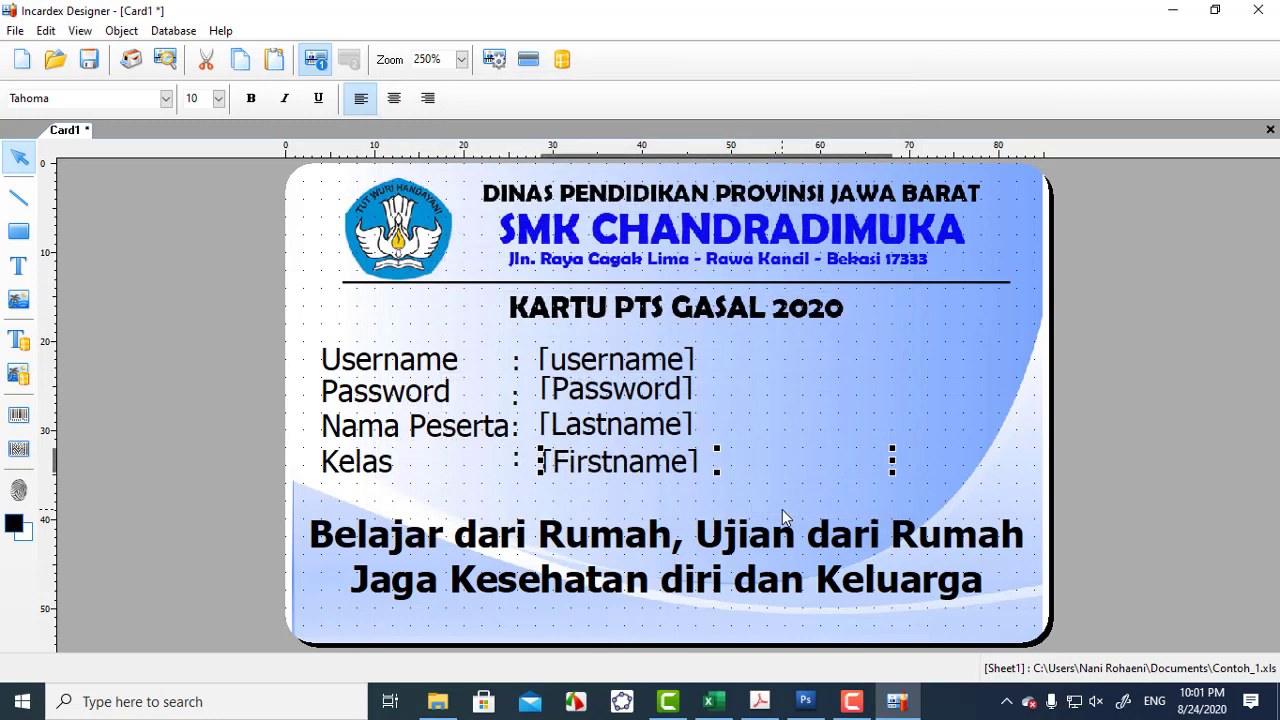
click(705, 486)
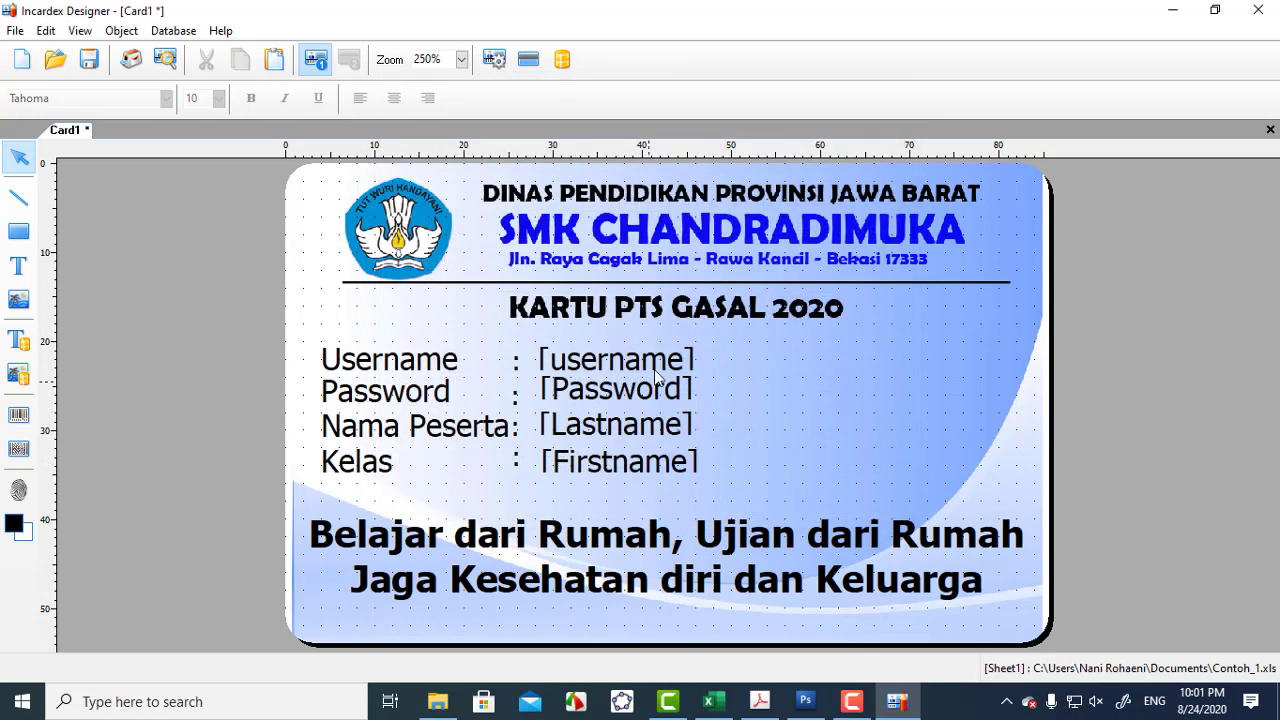
Step: Widen the Lastname placeholder on the Nama Peserta row so it extends to about 82 mm on the horizontal ruler, and deselect it
click(642, 431)
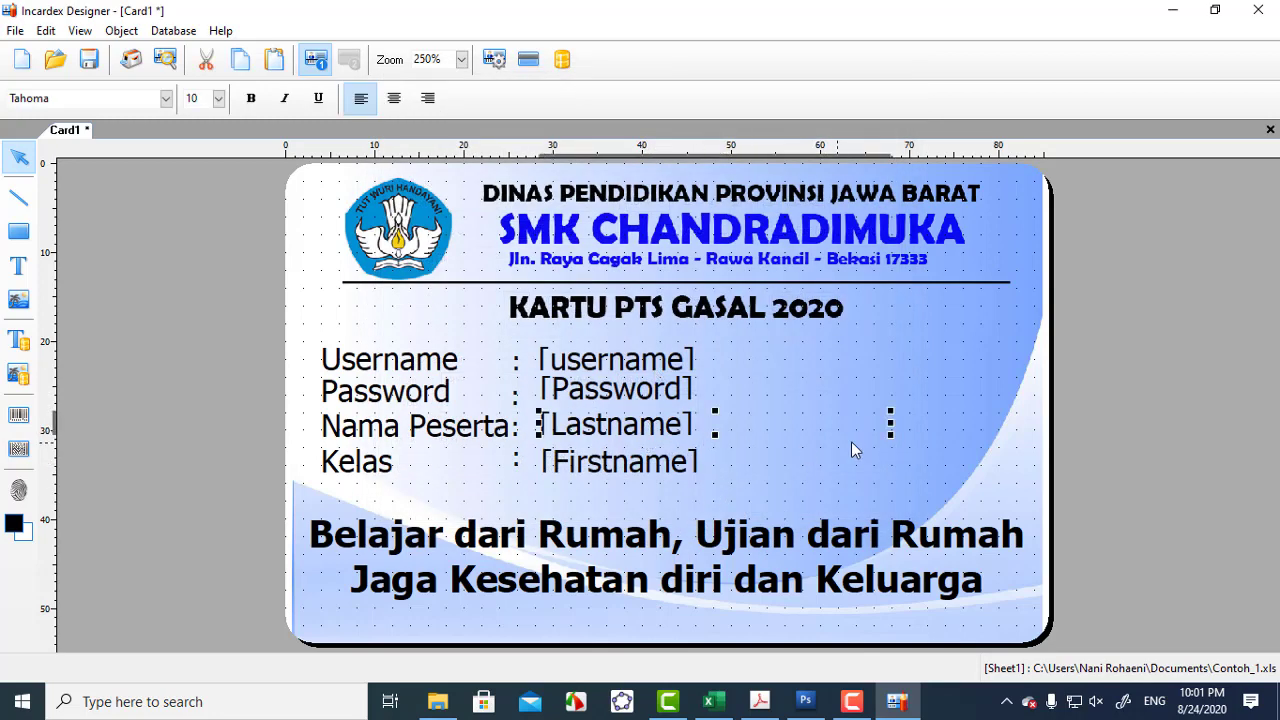
drag(891, 427, 1016, 427)
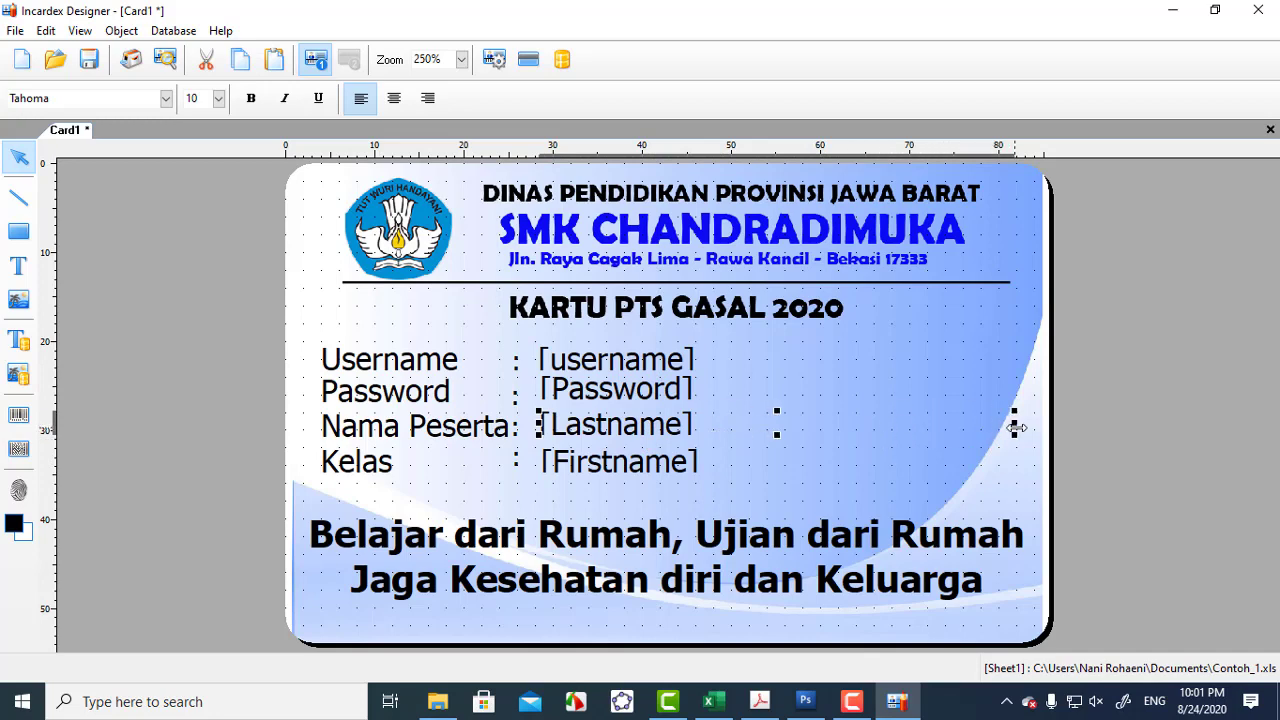
click(821, 504)
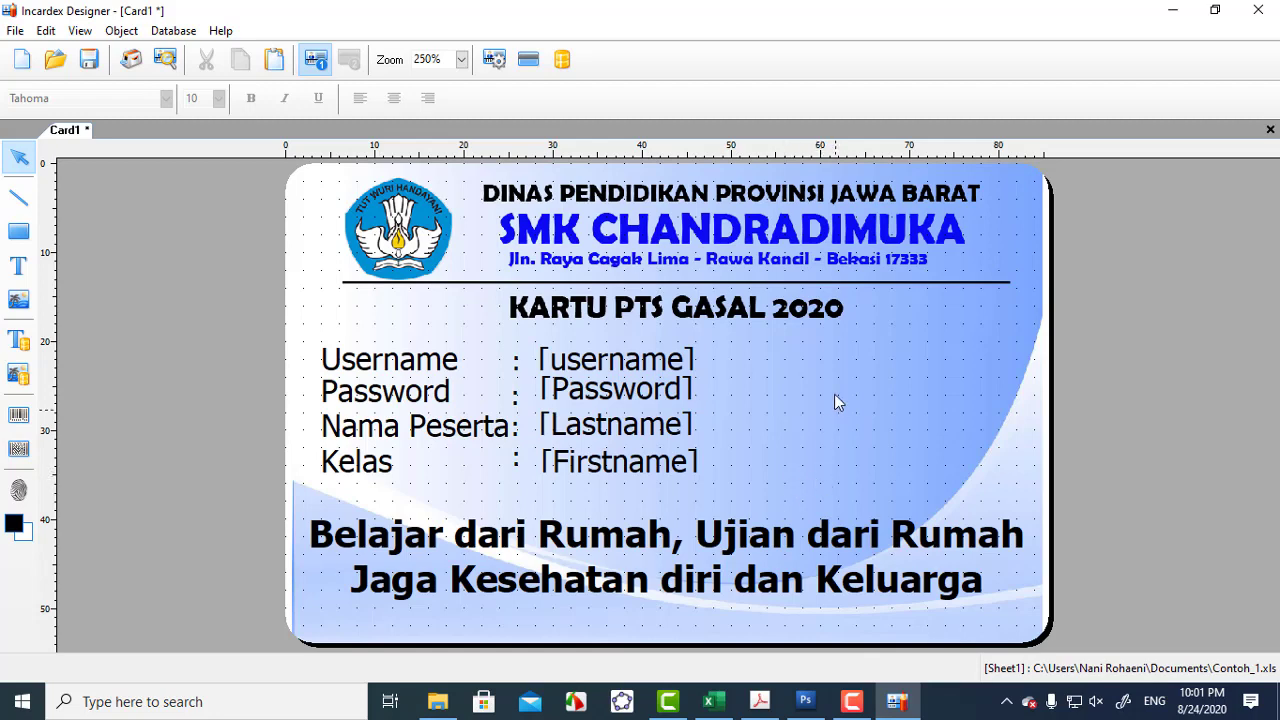
Step: Save the card design as an Incardex project named CONTOH_1 in the Documents folder
click(89, 61)
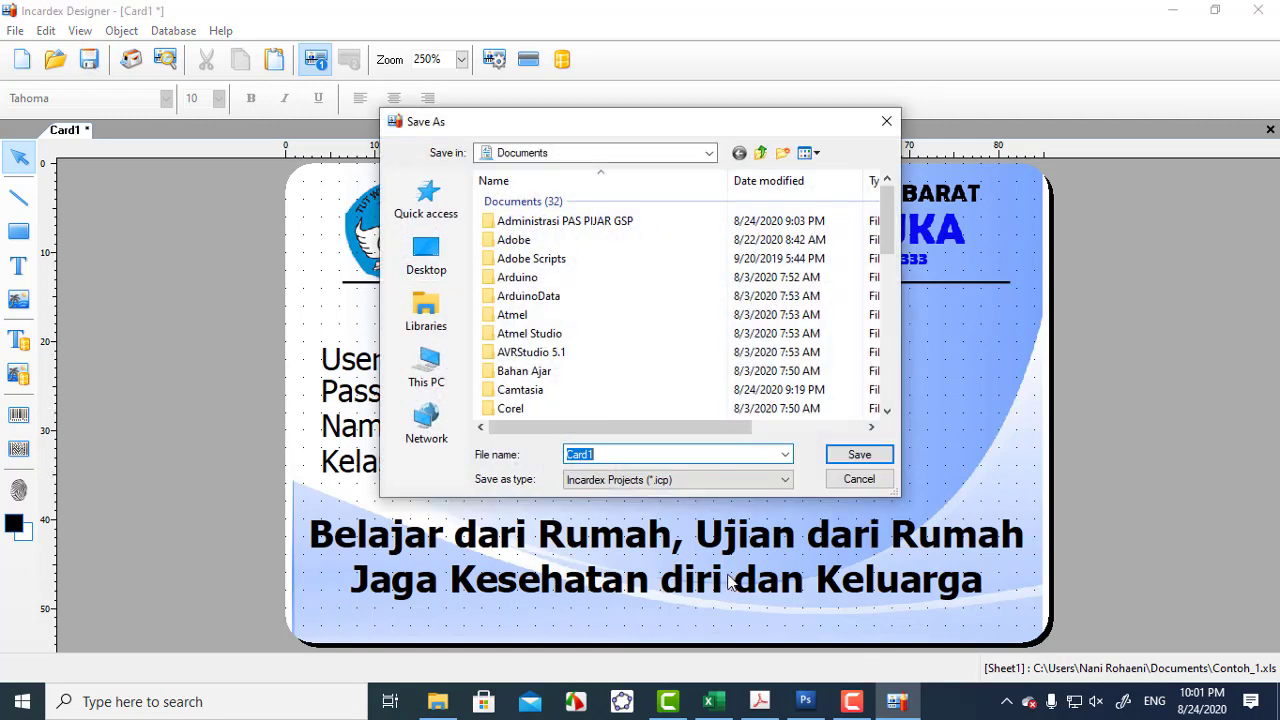
text(CON)
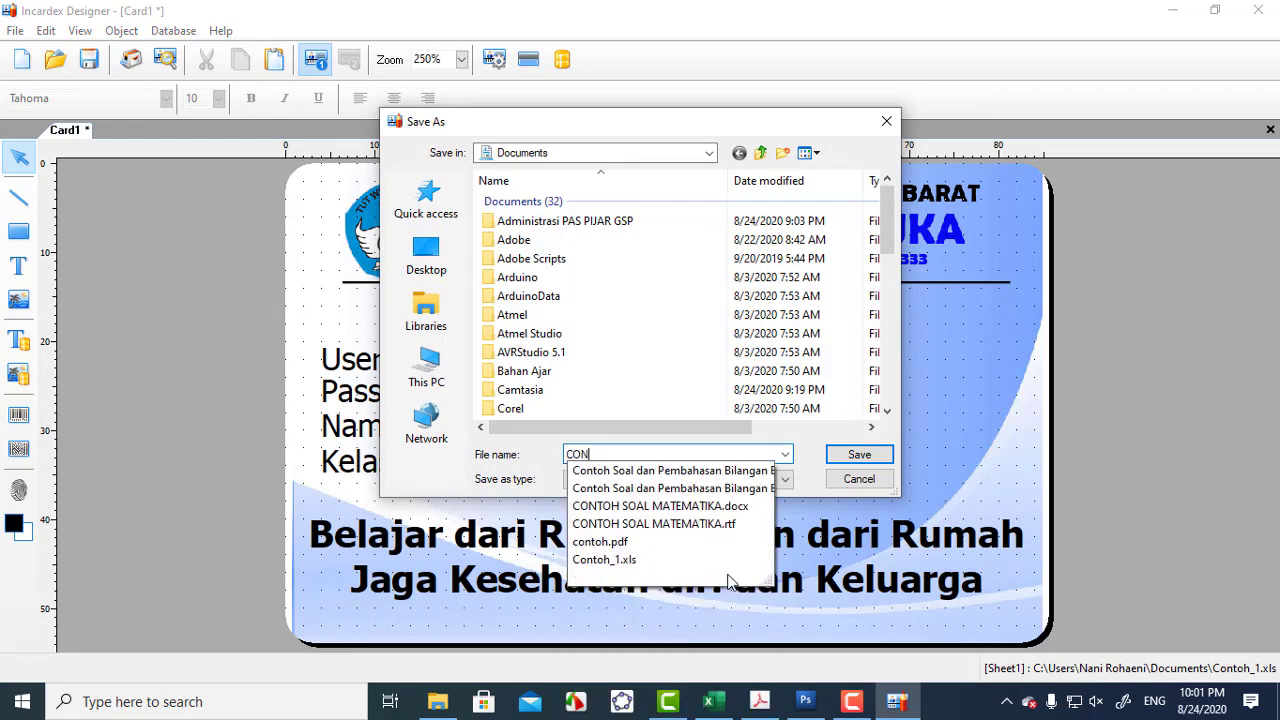
text(TOH_1)
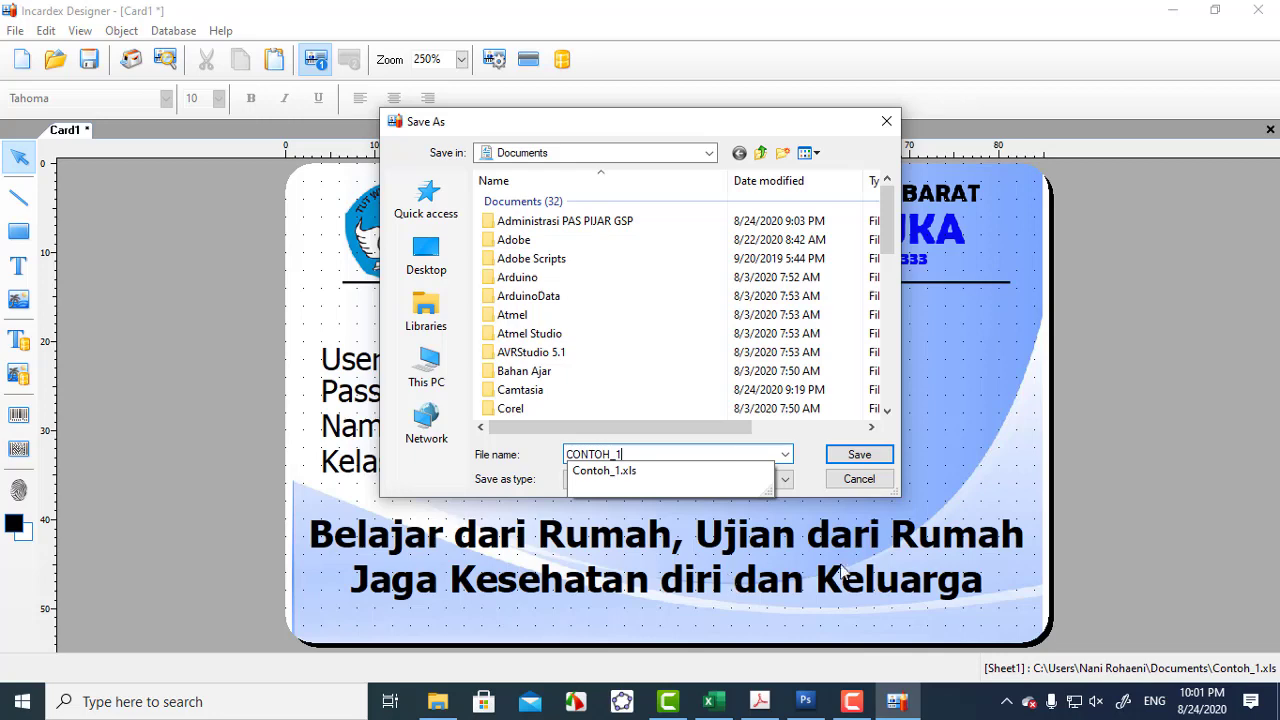
click(866, 454)
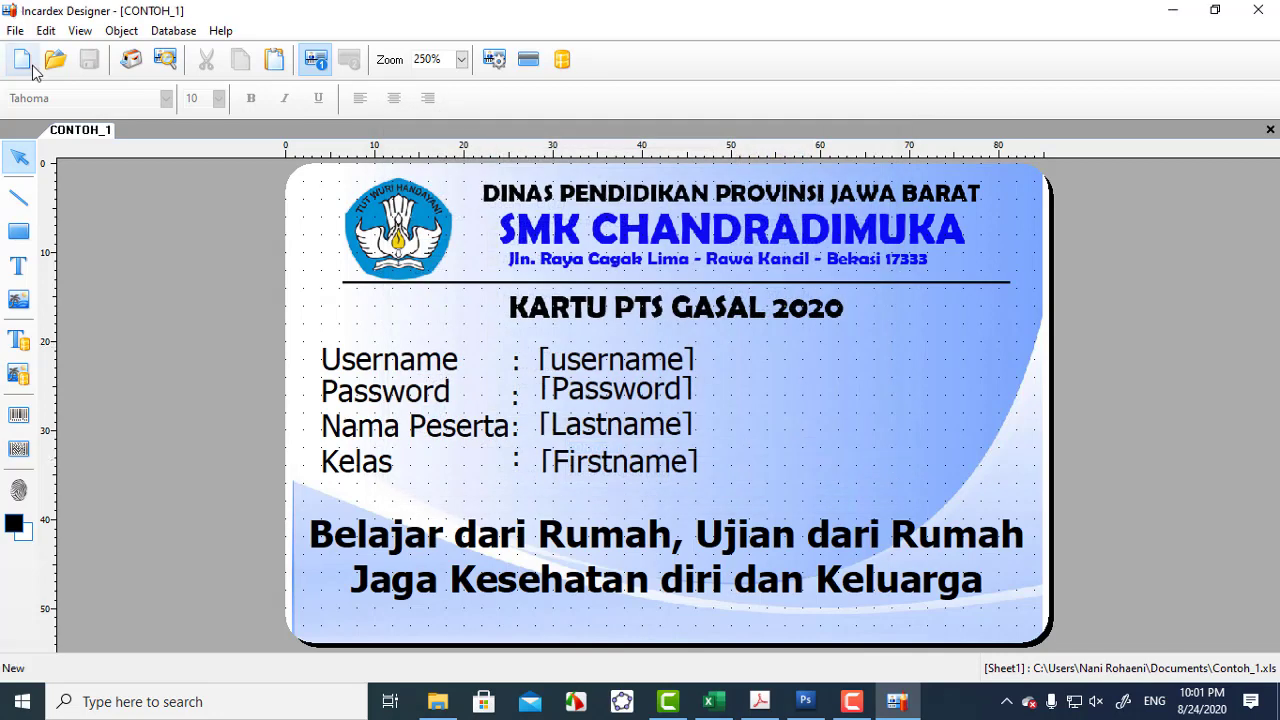
click(15, 30)
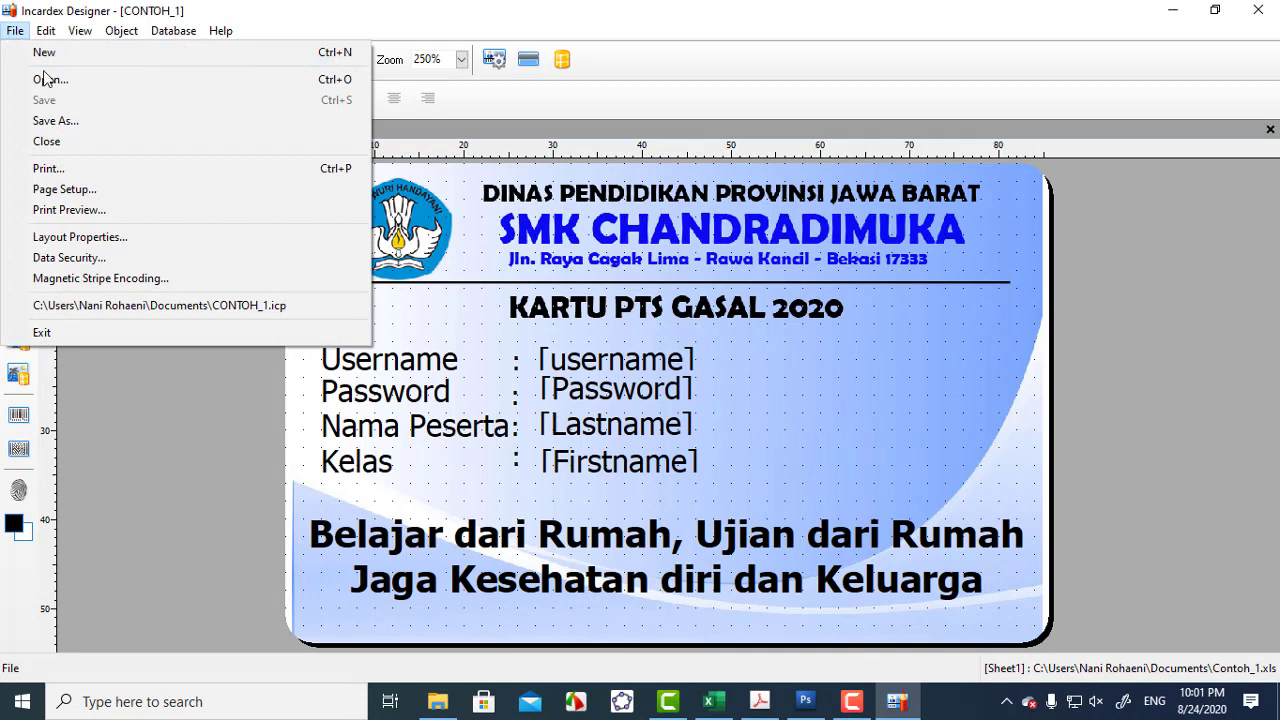
click(54, 121)
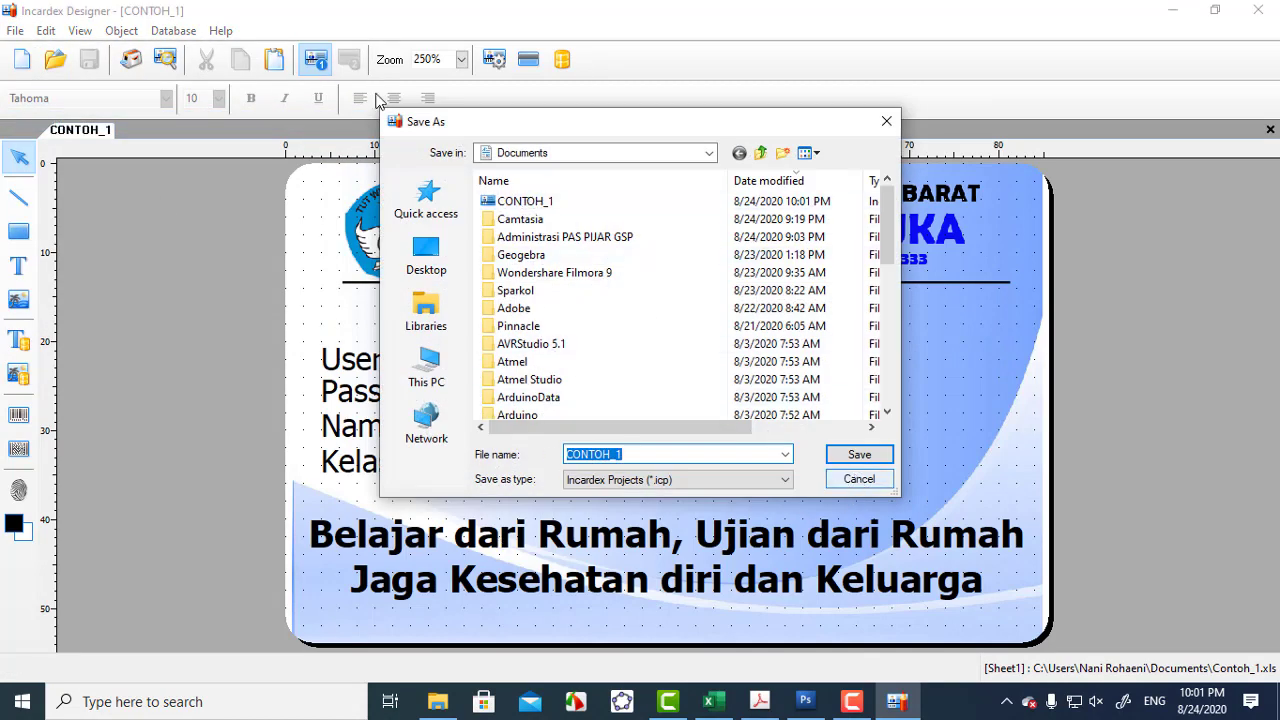
click(872, 479)
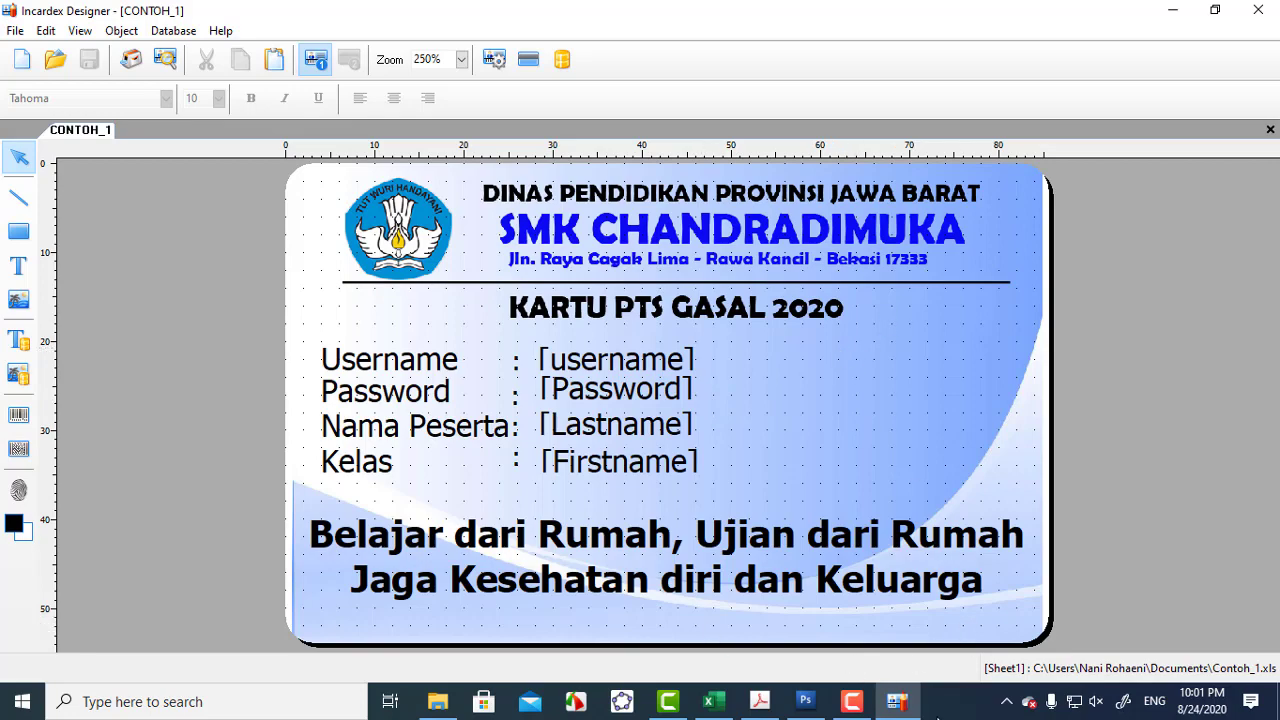
Step: Launch Incardex Producer, dismiss the update check message and maximize the program window
click(852, 702)
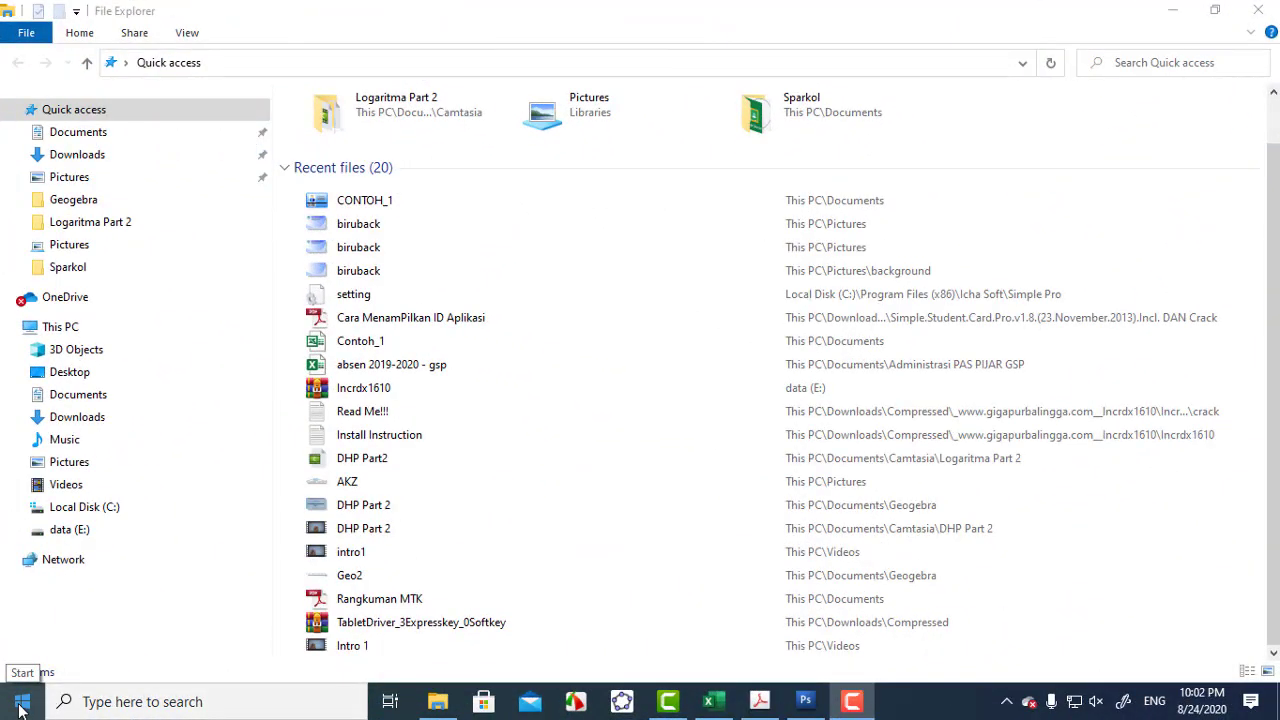
click(20, 705)
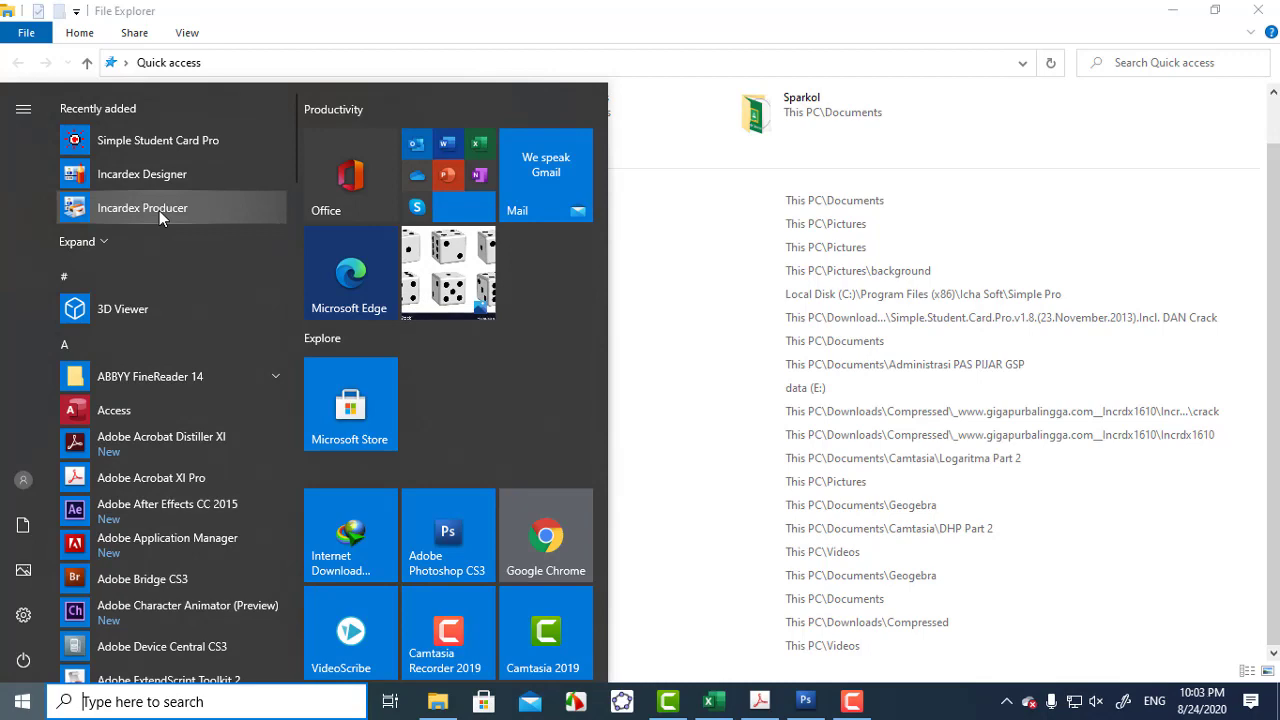
click(159, 210)
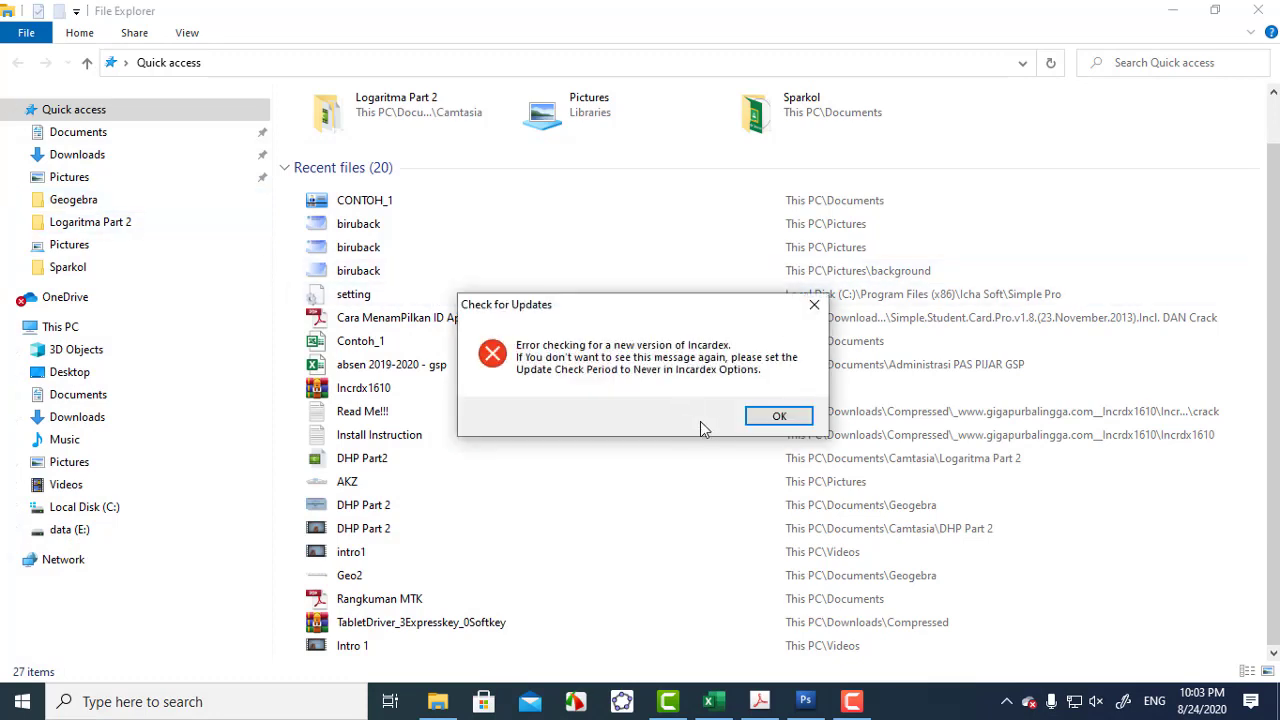
click(772, 416)
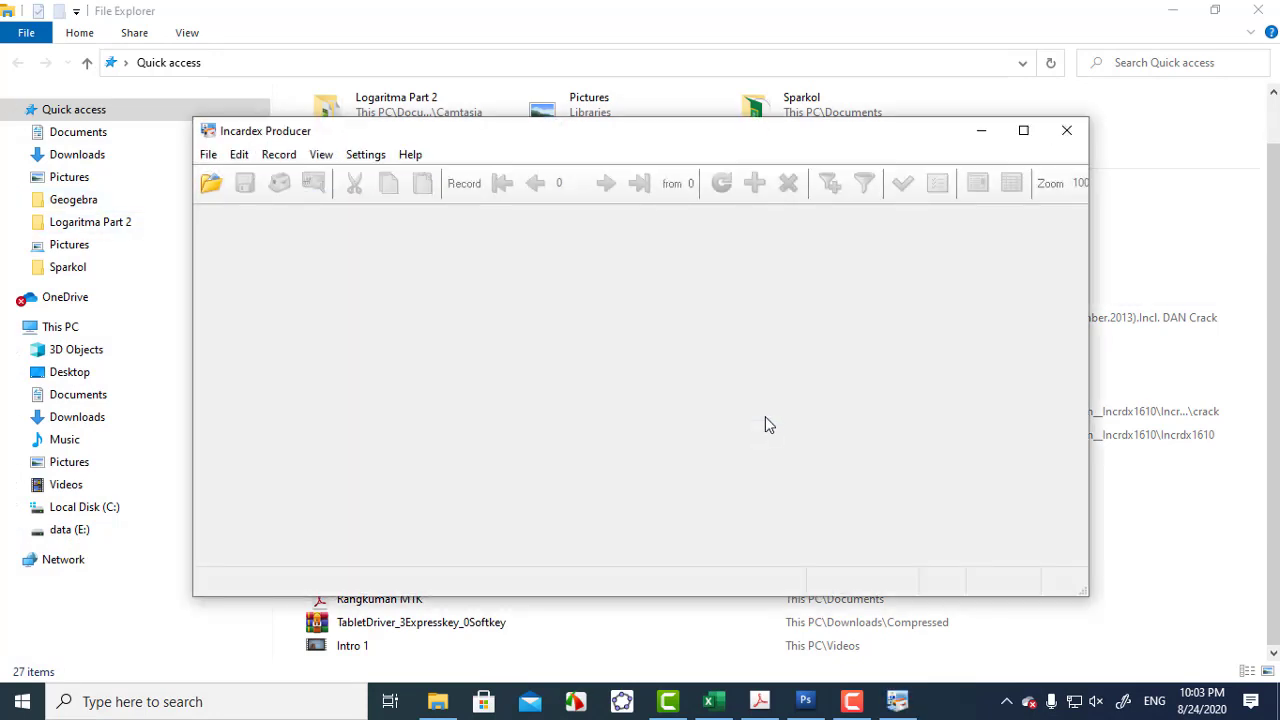
click(1022, 130)
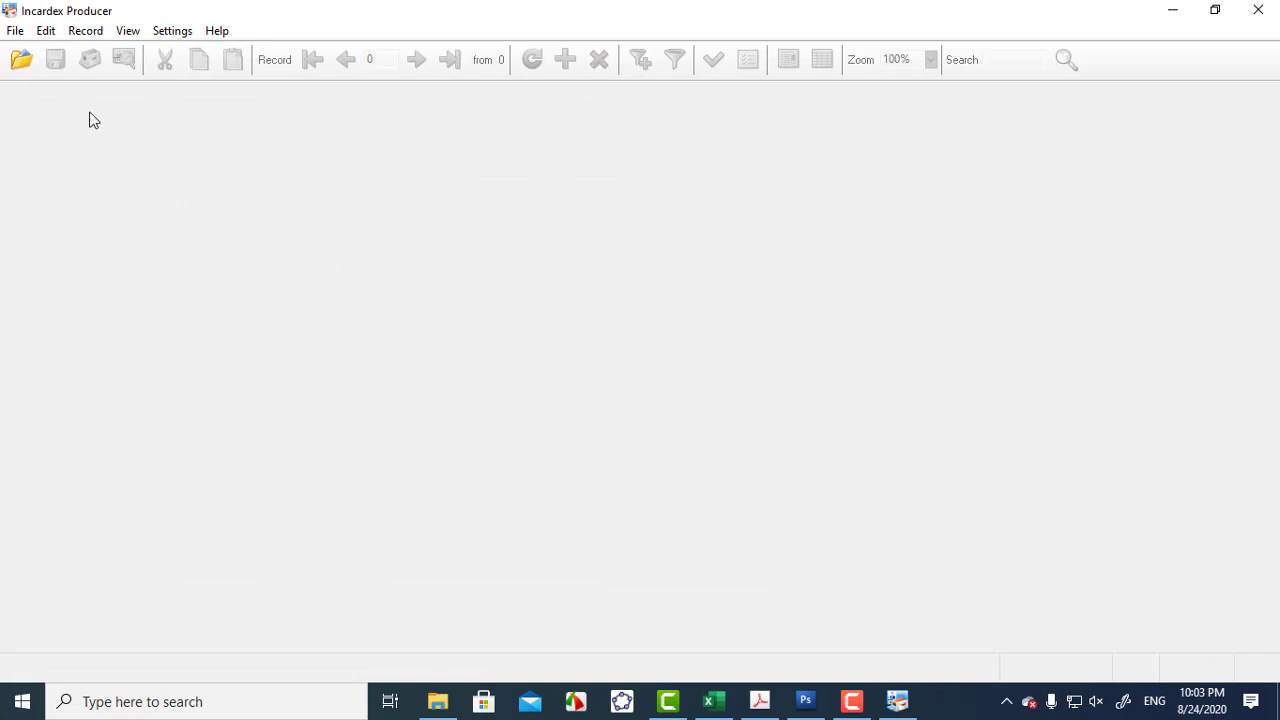
Step: Open the CONTOH_1 project from the Documents folder
click(20, 60)
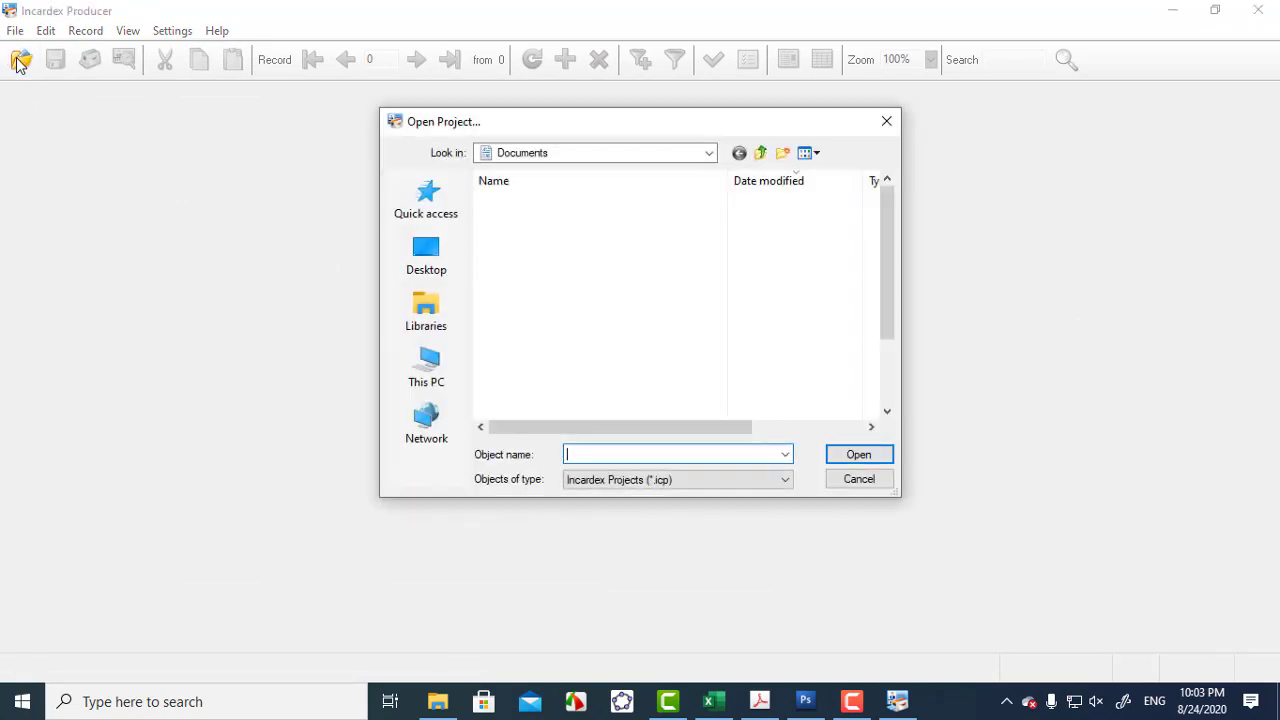
click(526, 203)
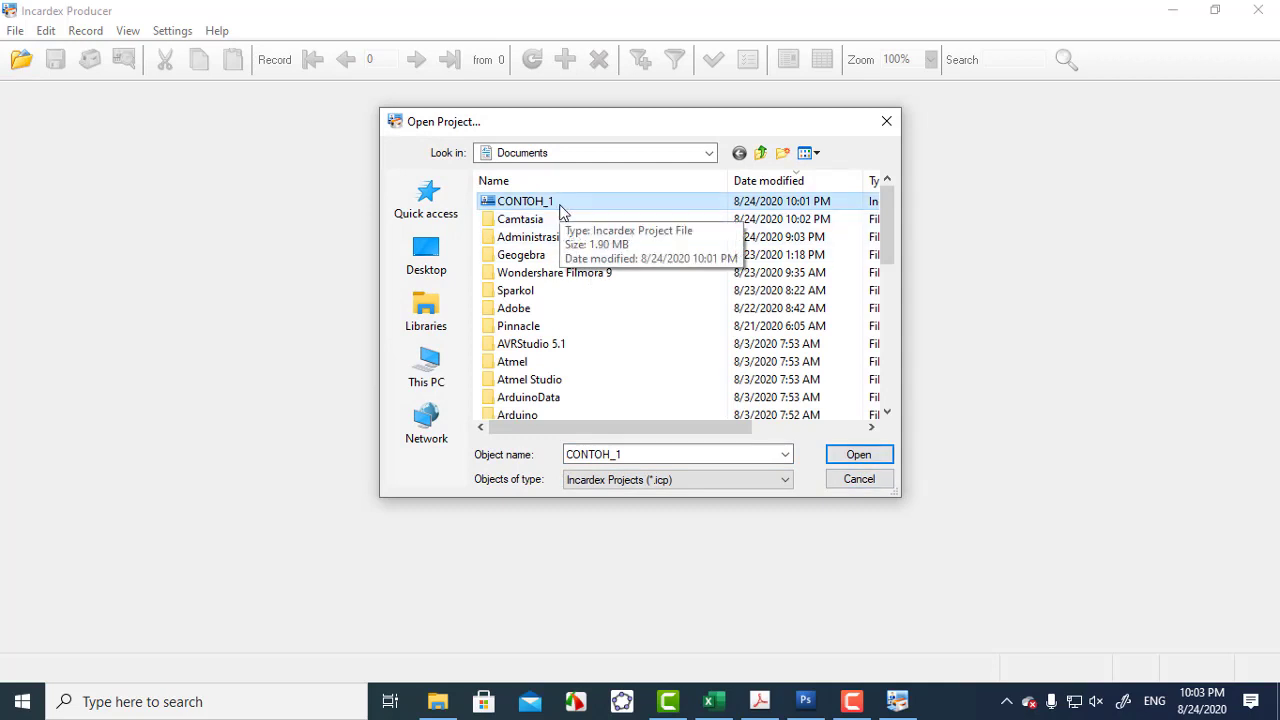
click(855, 454)
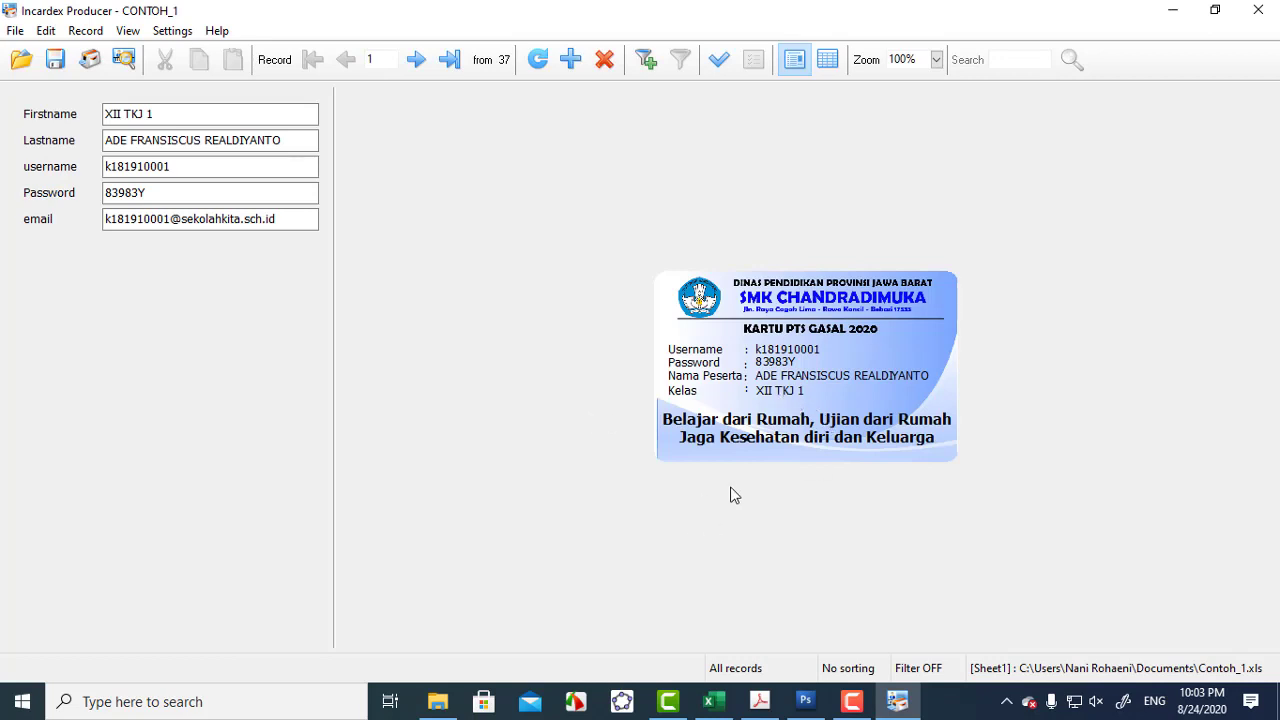
Step: Page forward and backward through the student records to check the username, password, name and class on each card
click(418, 62)
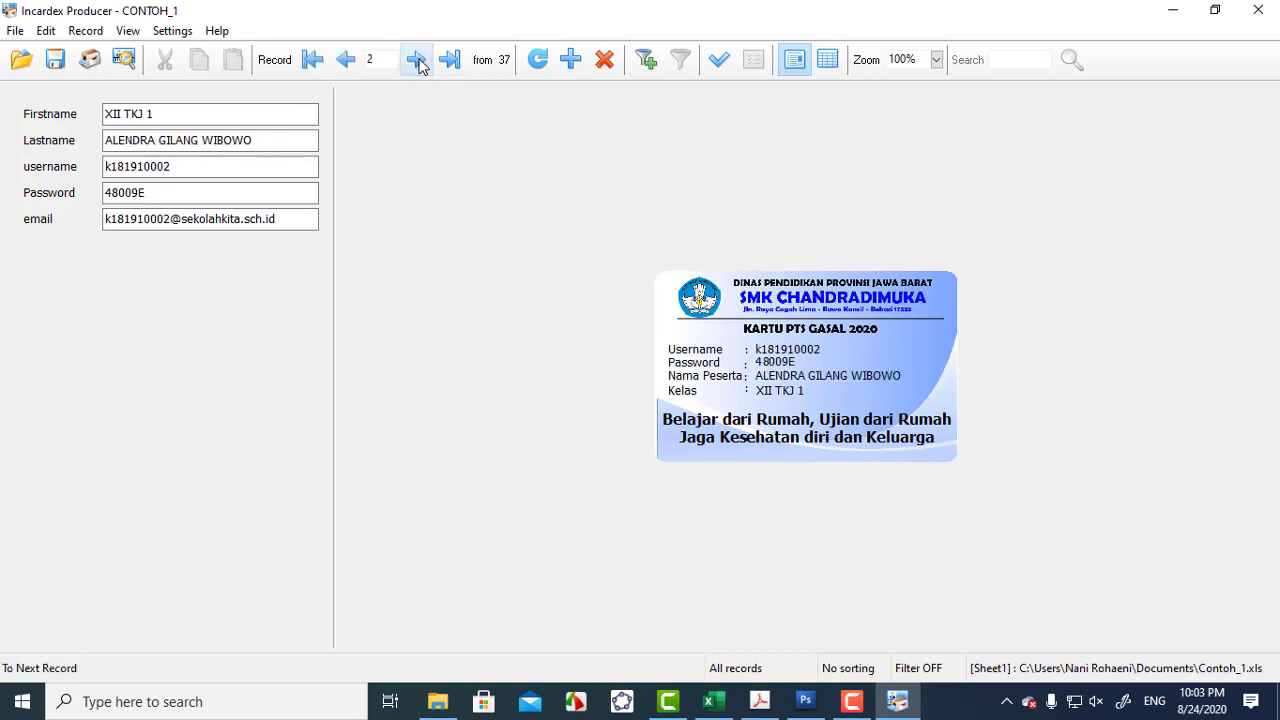
click(418, 62)
click(418, 62)
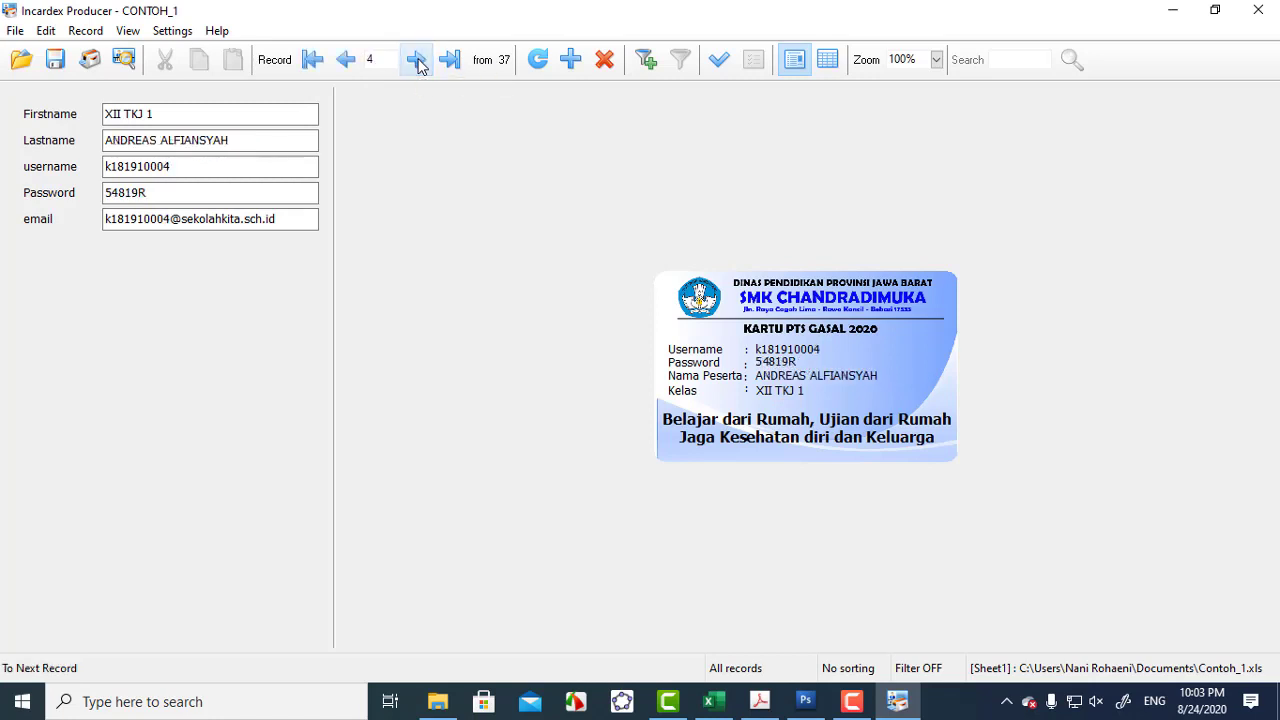
click(418, 62)
click(418, 62)
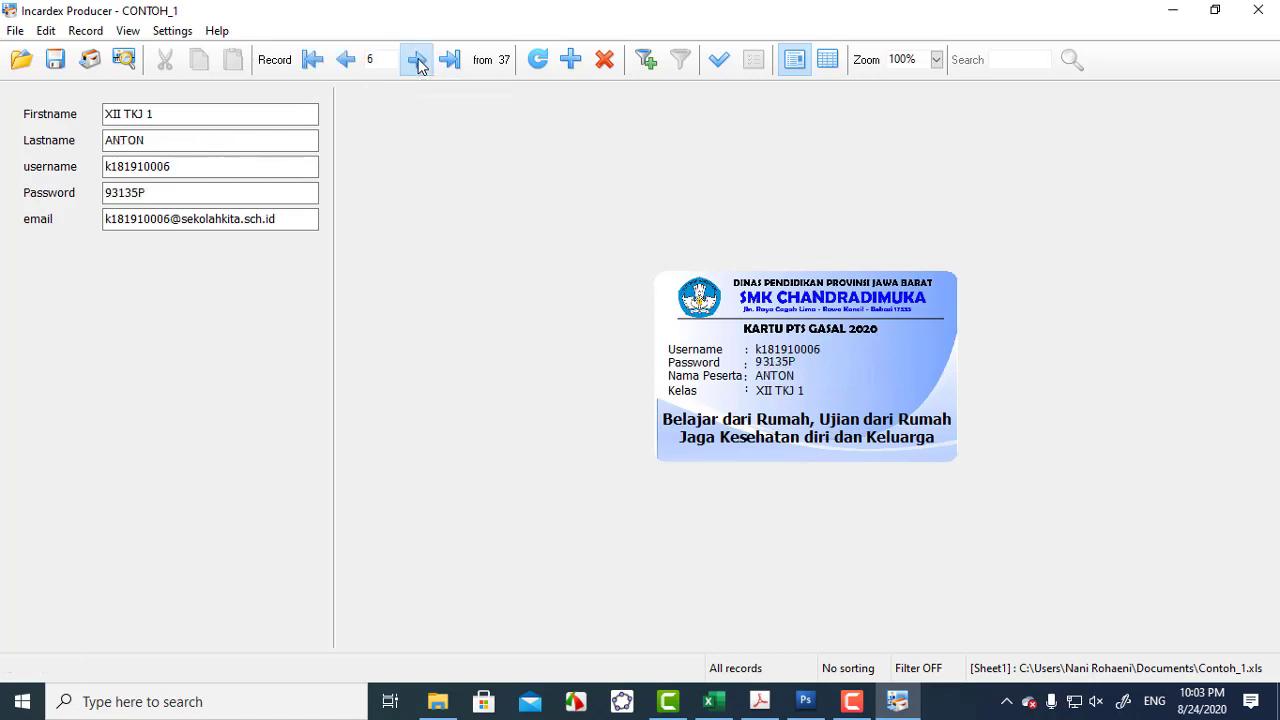
click(418, 62)
click(418, 62)
click(418, 62)
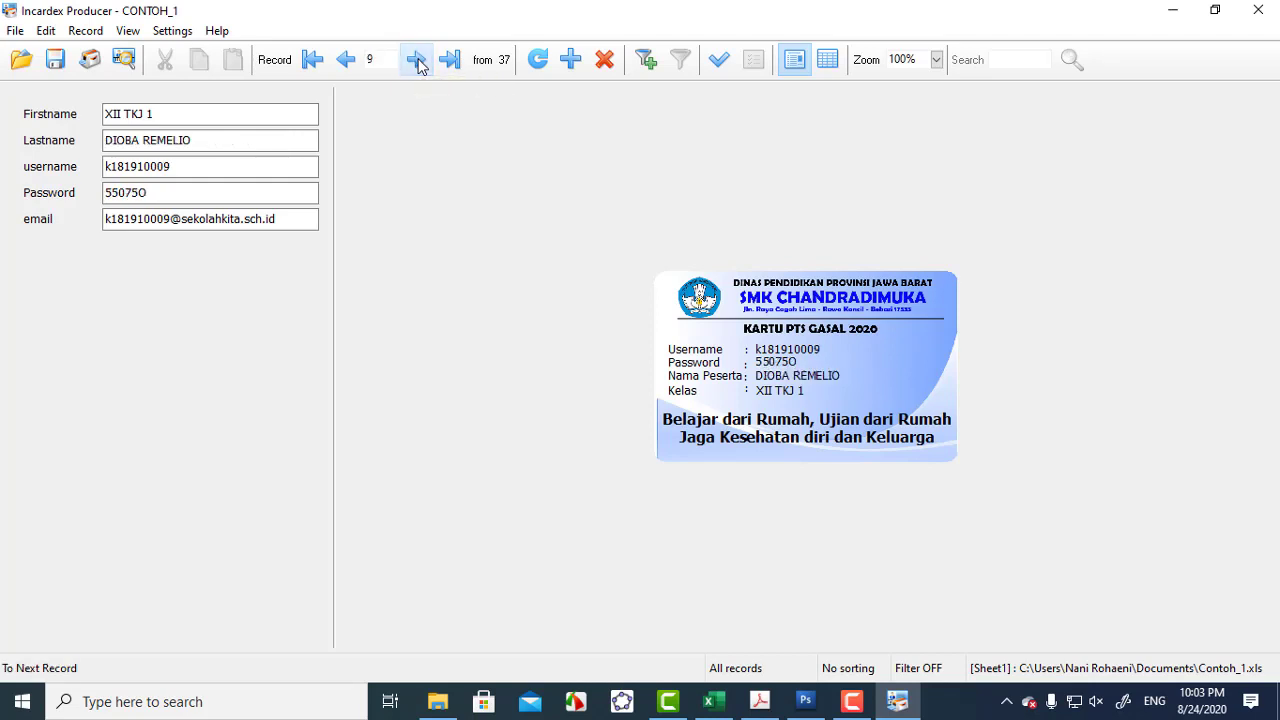
click(416, 62)
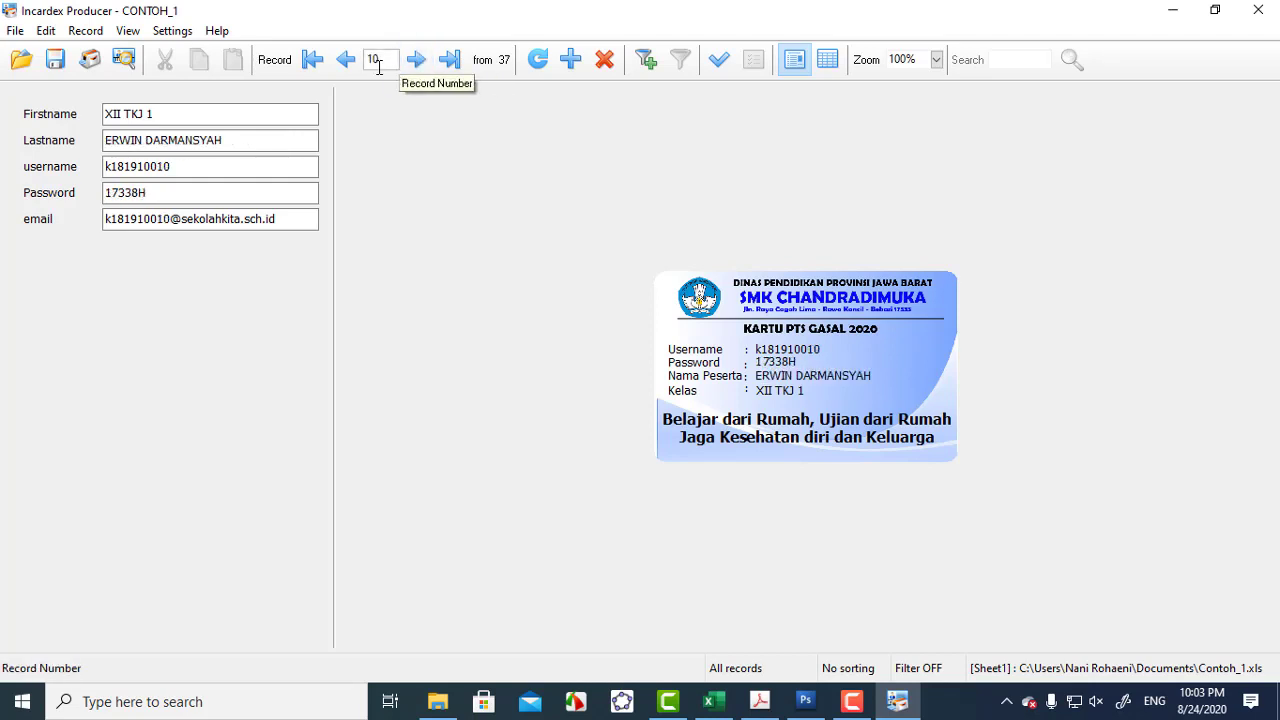
click(346, 62)
click(346, 63)
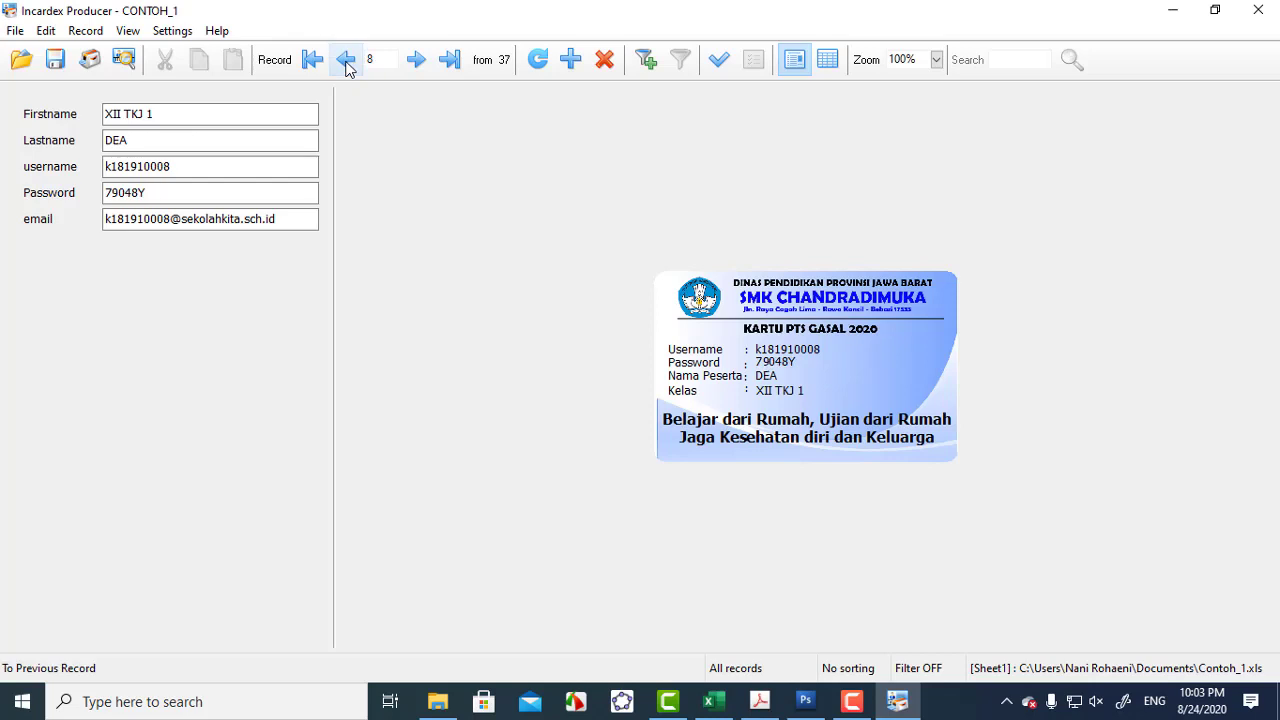
click(346, 63)
click(346, 63)
click(346, 63)
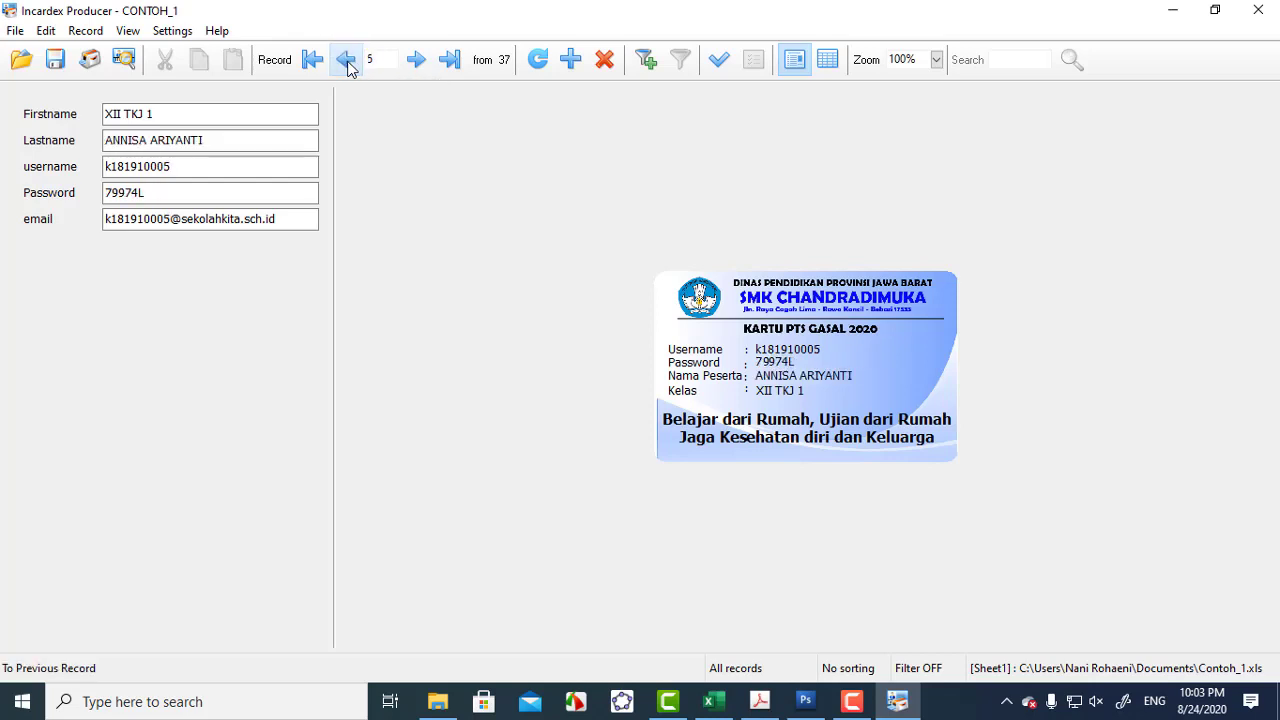
click(346, 63)
click(346, 63)
click(416, 62)
click(416, 62)
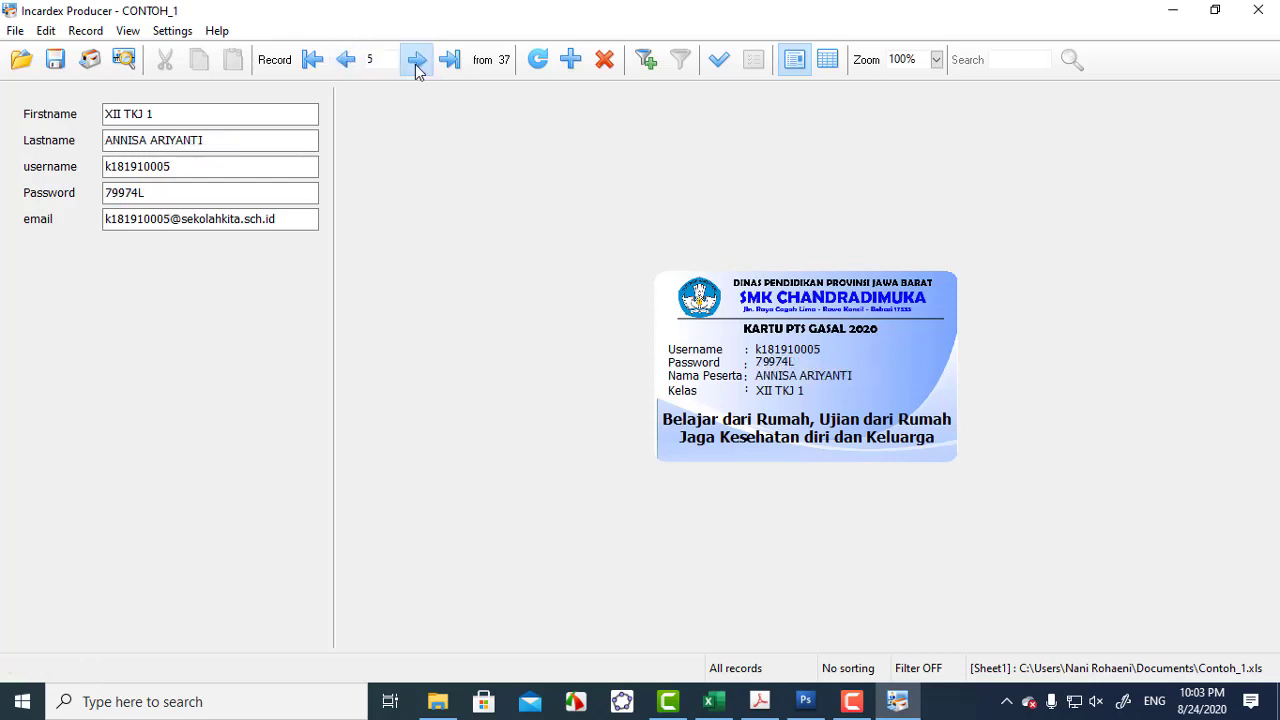
Step: Step forward through the student records up to record 28, checking the data shown on each card
click(416, 62)
click(416, 62)
click(416, 62)
click(416, 62)
click(416, 62)
click(416, 62)
click(416, 62)
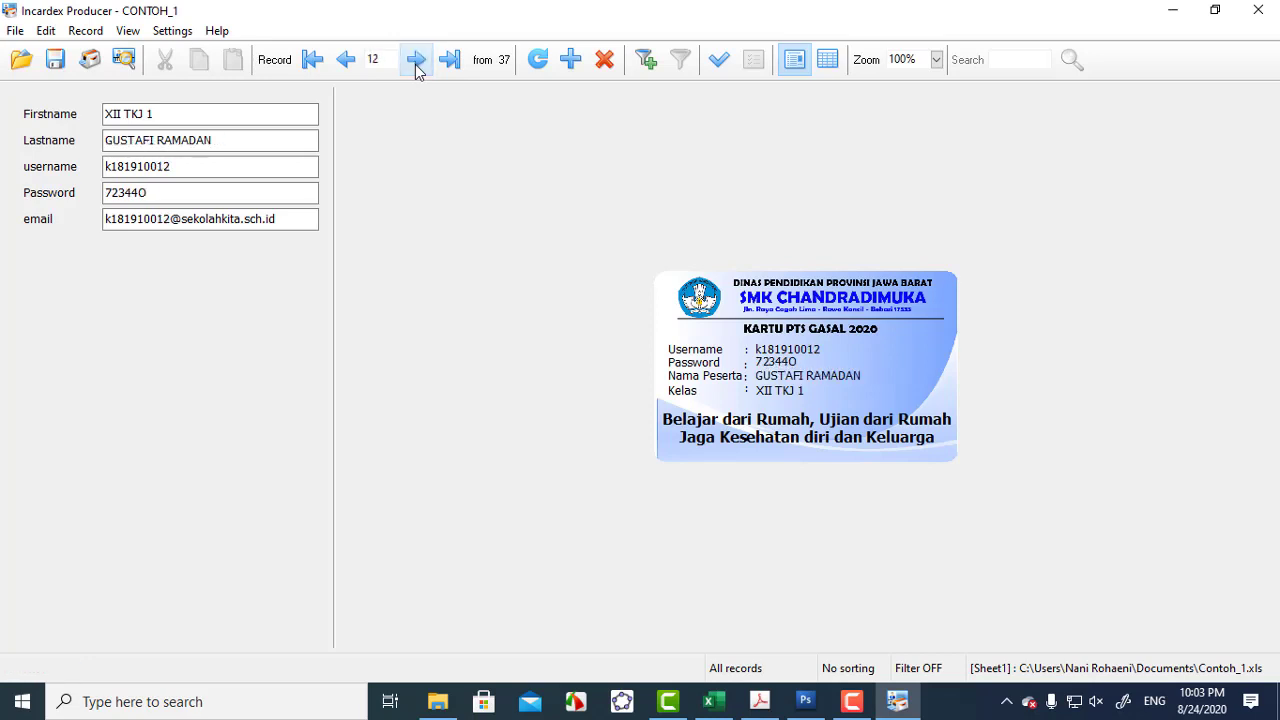
click(416, 62)
click(416, 62)
click(416, 62)
click(416, 62)
click(416, 62)
click(416, 62)
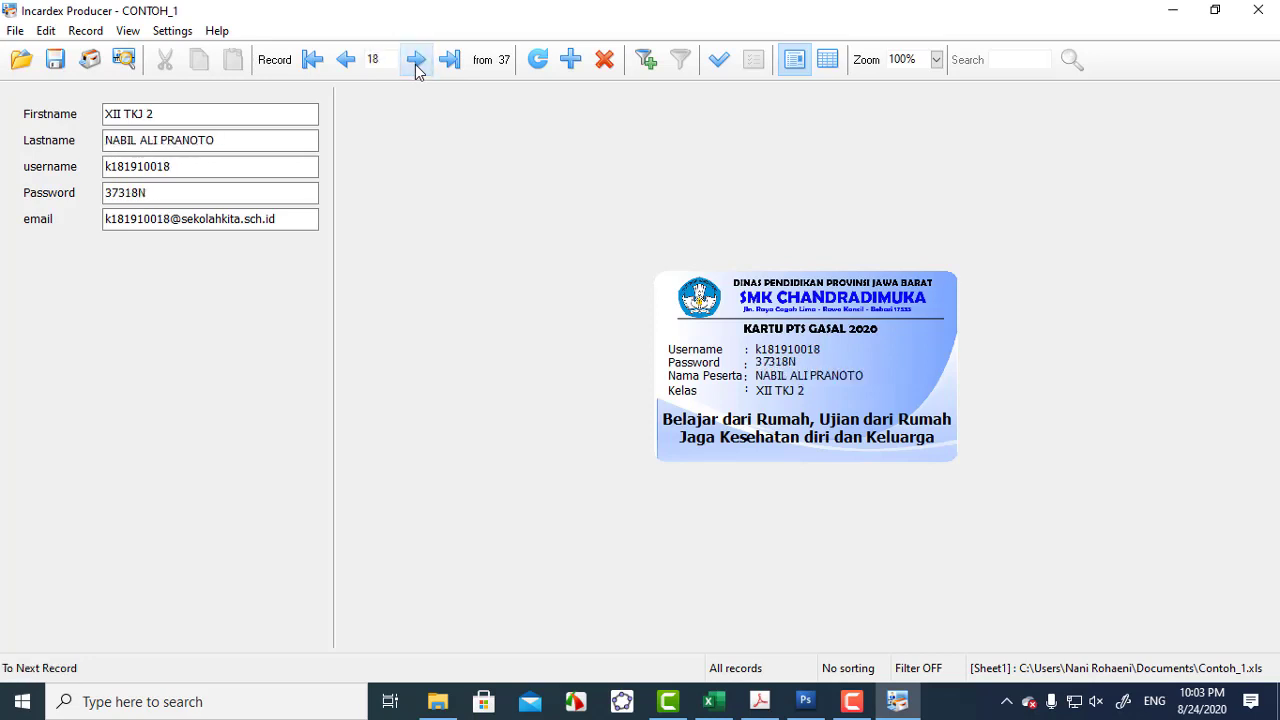
click(416, 62)
click(416, 62)
click(416, 62)
click(416, 62)
click(416, 62)
click(416, 62)
click(416, 62)
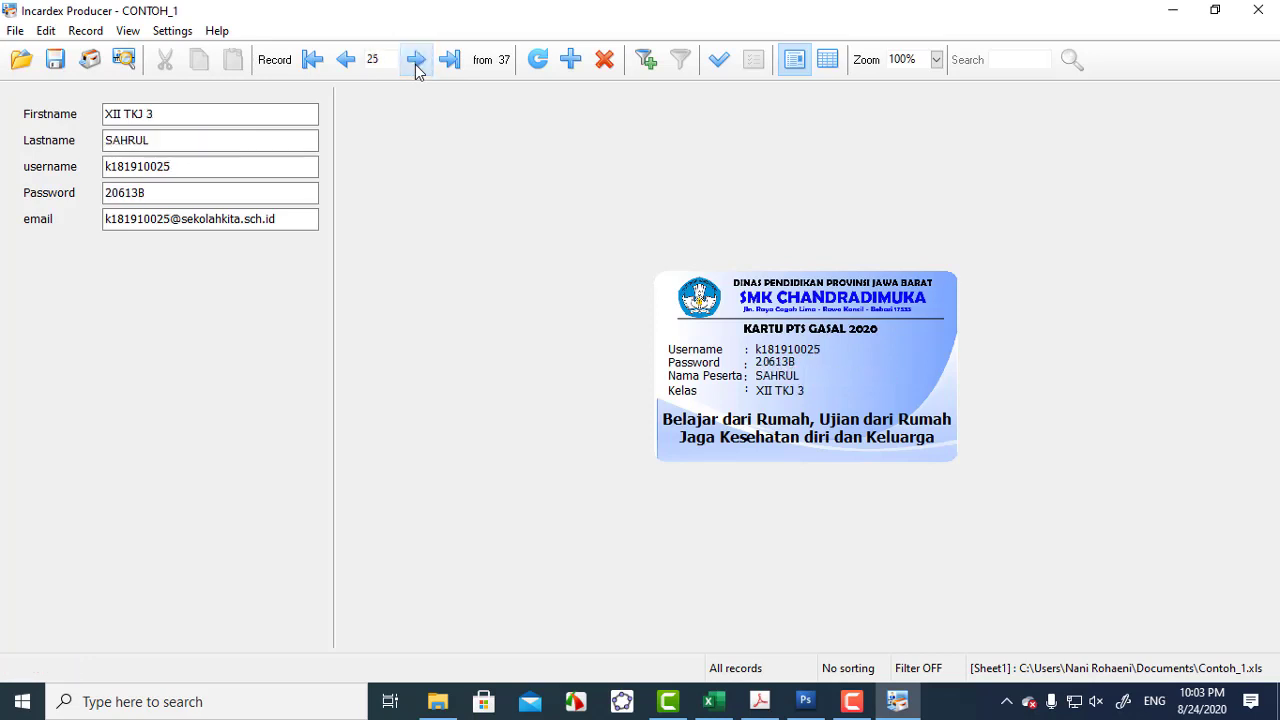
click(416, 62)
click(416, 62)
click(416, 62)
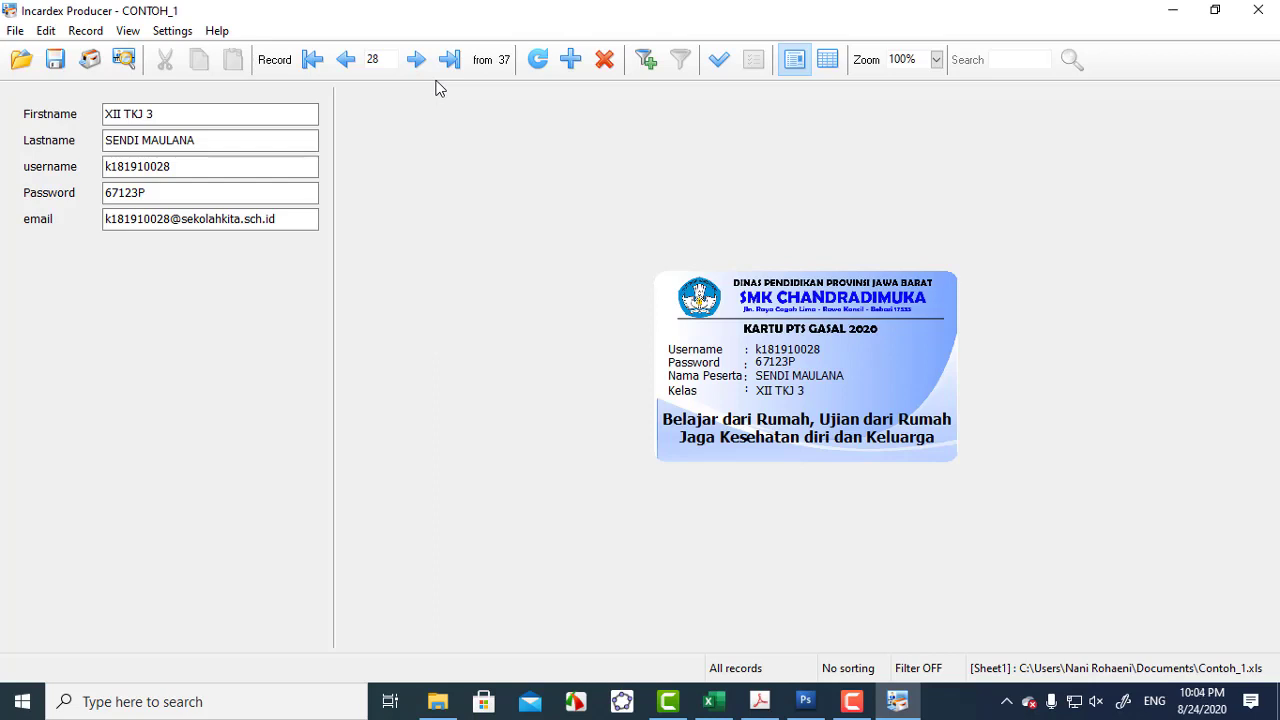
Step: Open the page setup and set the page size to A4 in portrait orientation
click(13, 30)
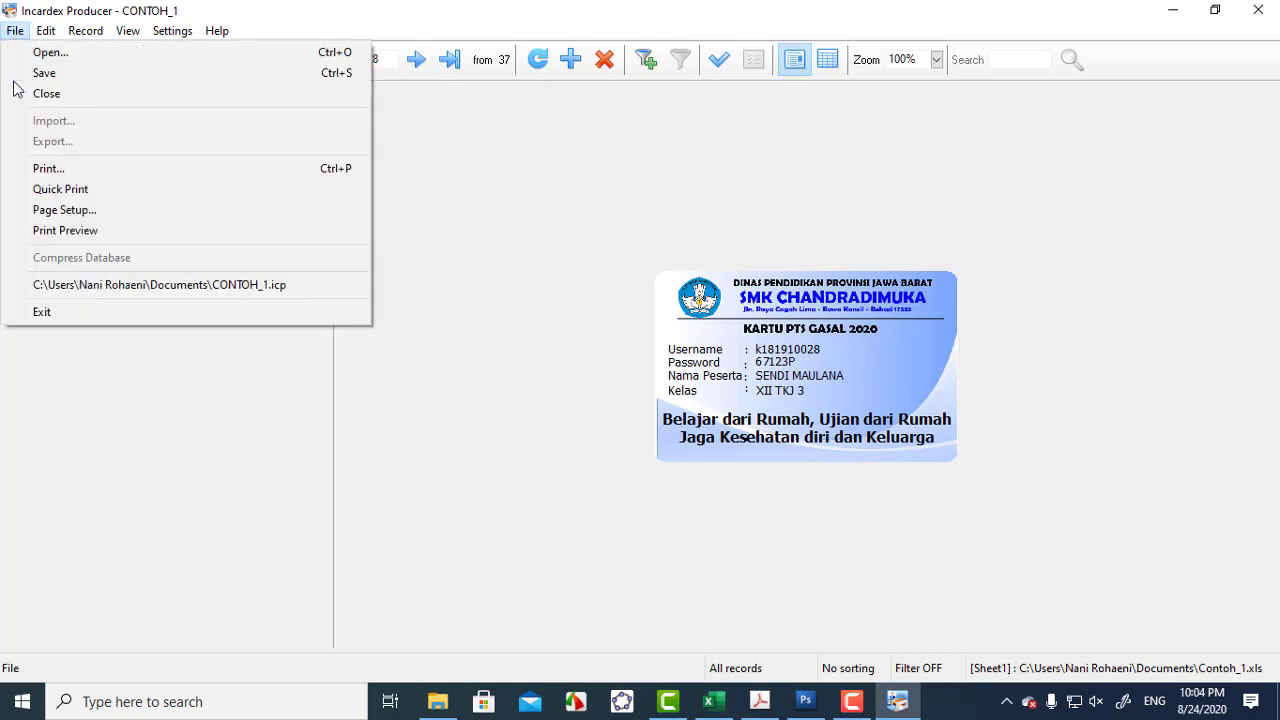
click(78, 214)
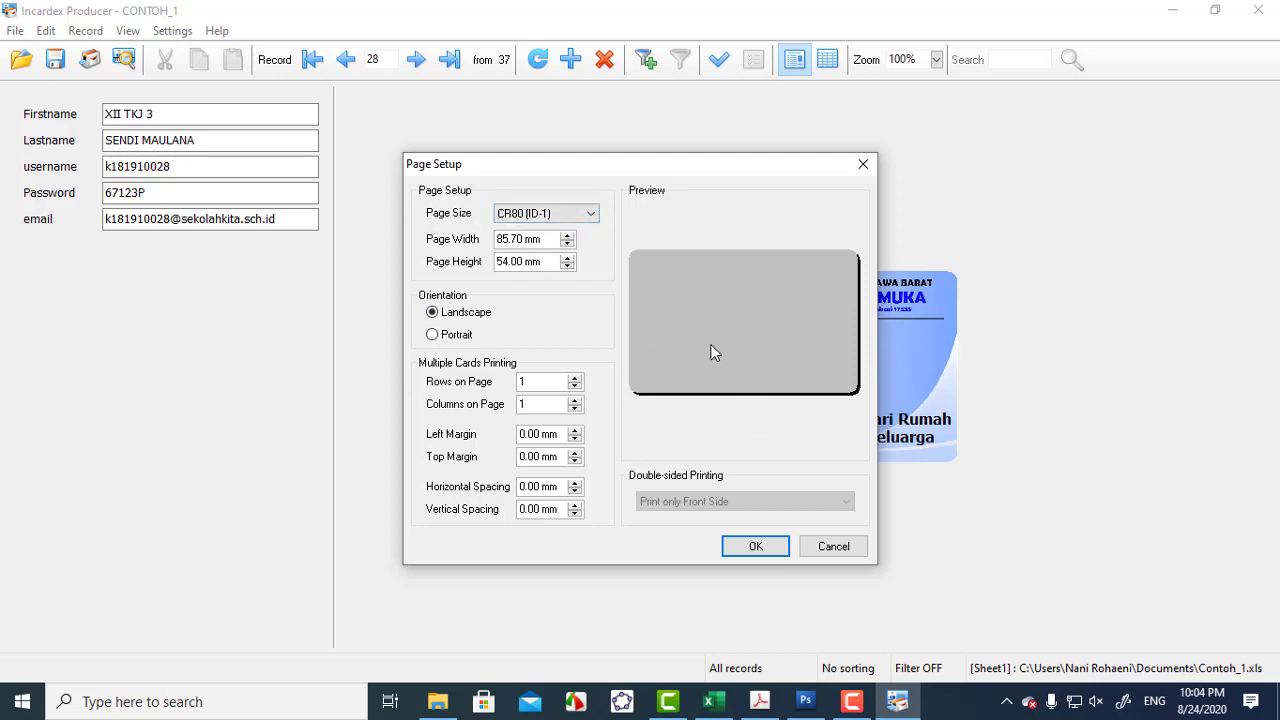
click(591, 214)
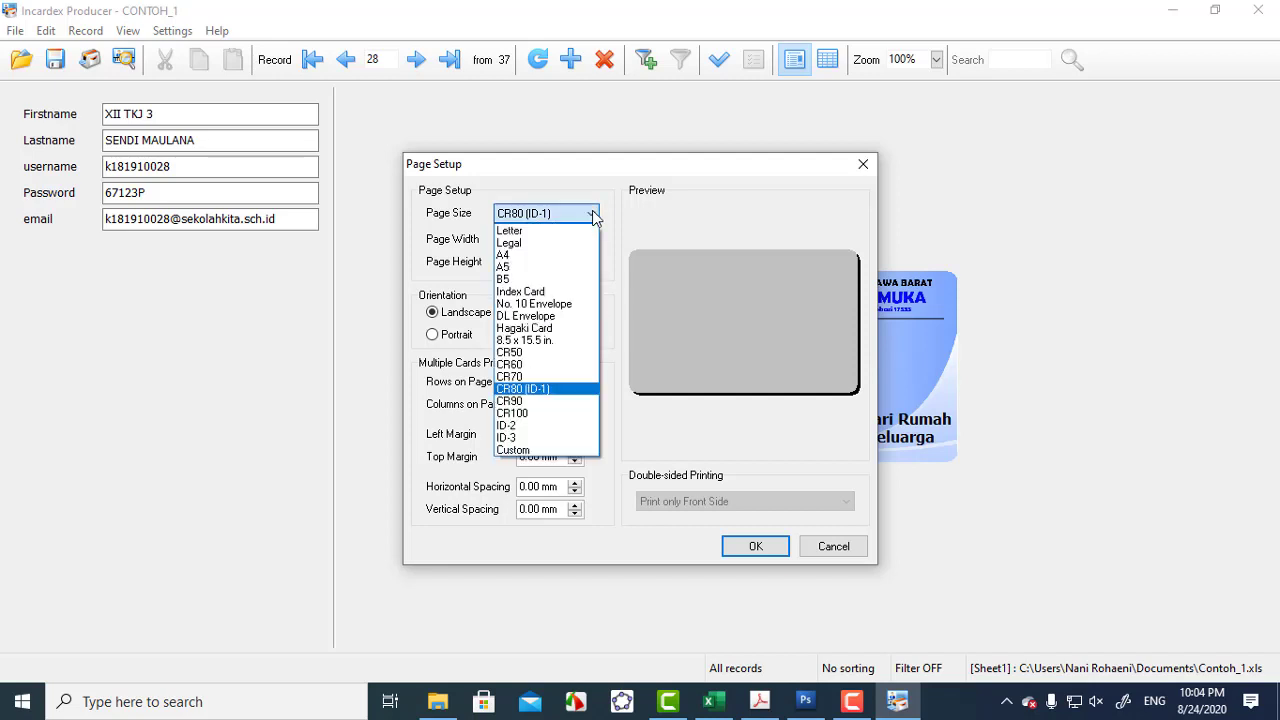
click(539, 263)
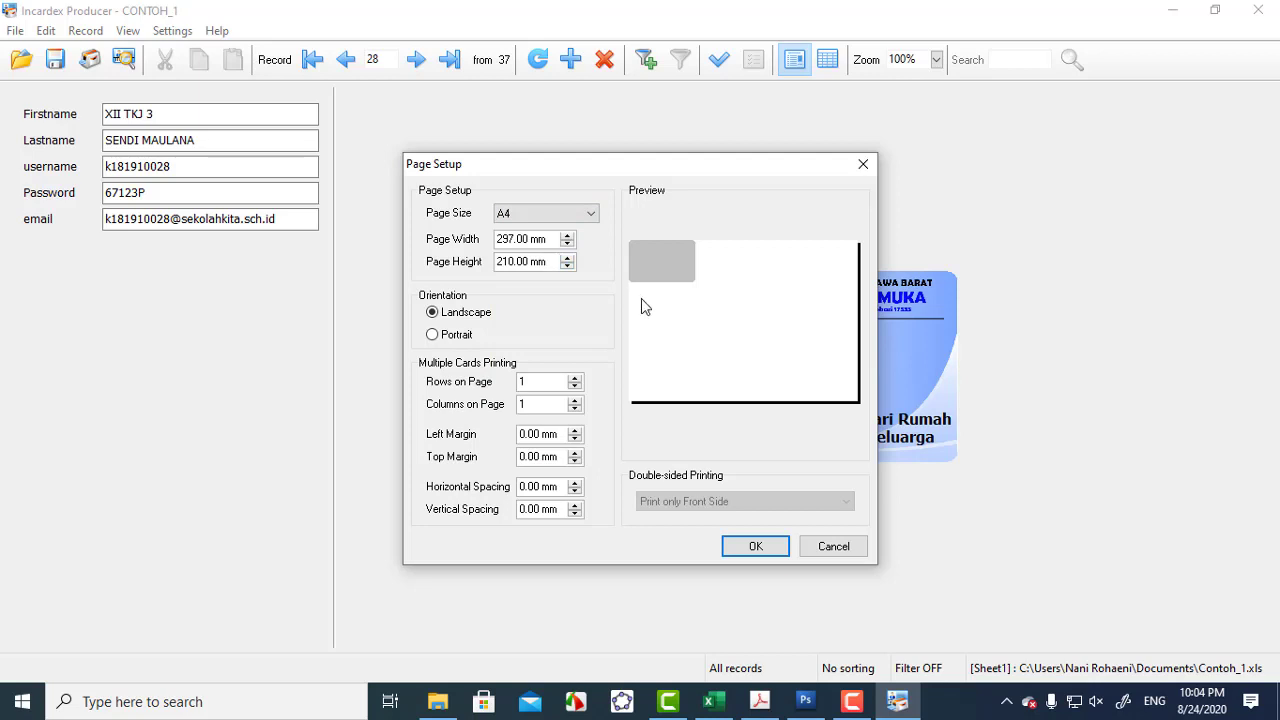
click(465, 344)
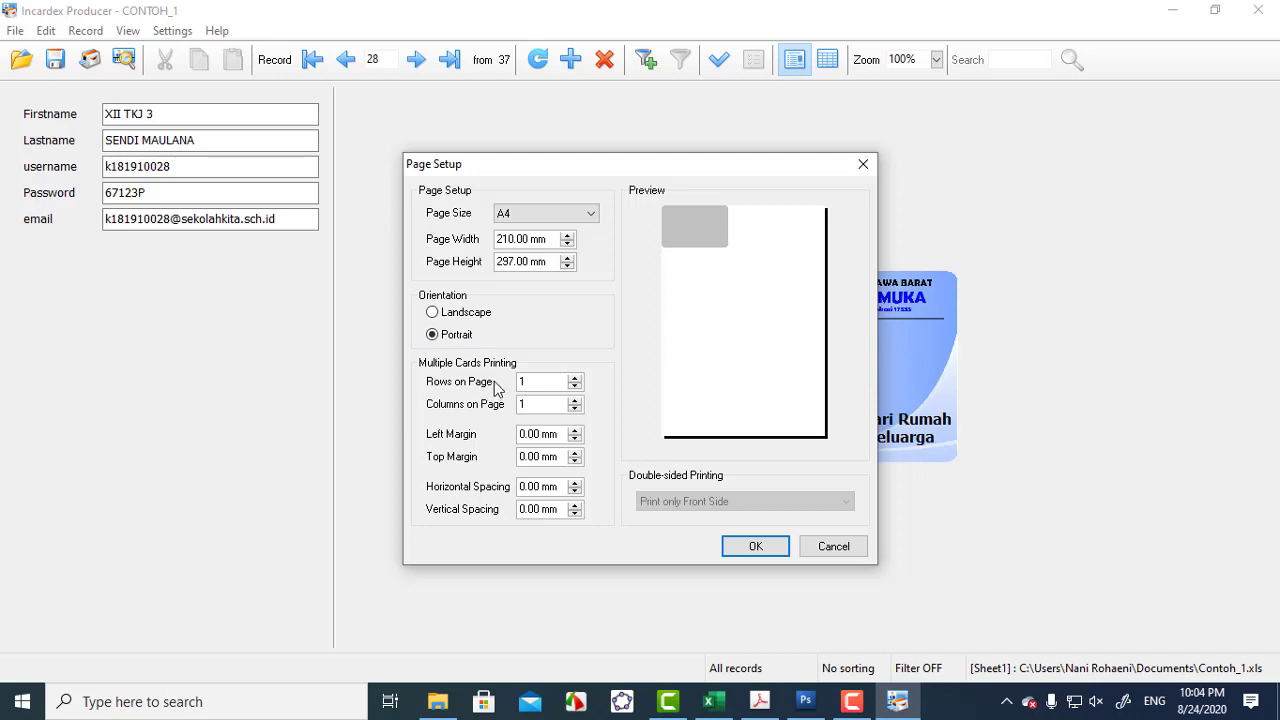
Step: Set multiple cards printing to 5 rows and 2 columns on the page
click(575, 381)
click(575, 381)
click(575, 381)
click(575, 381)
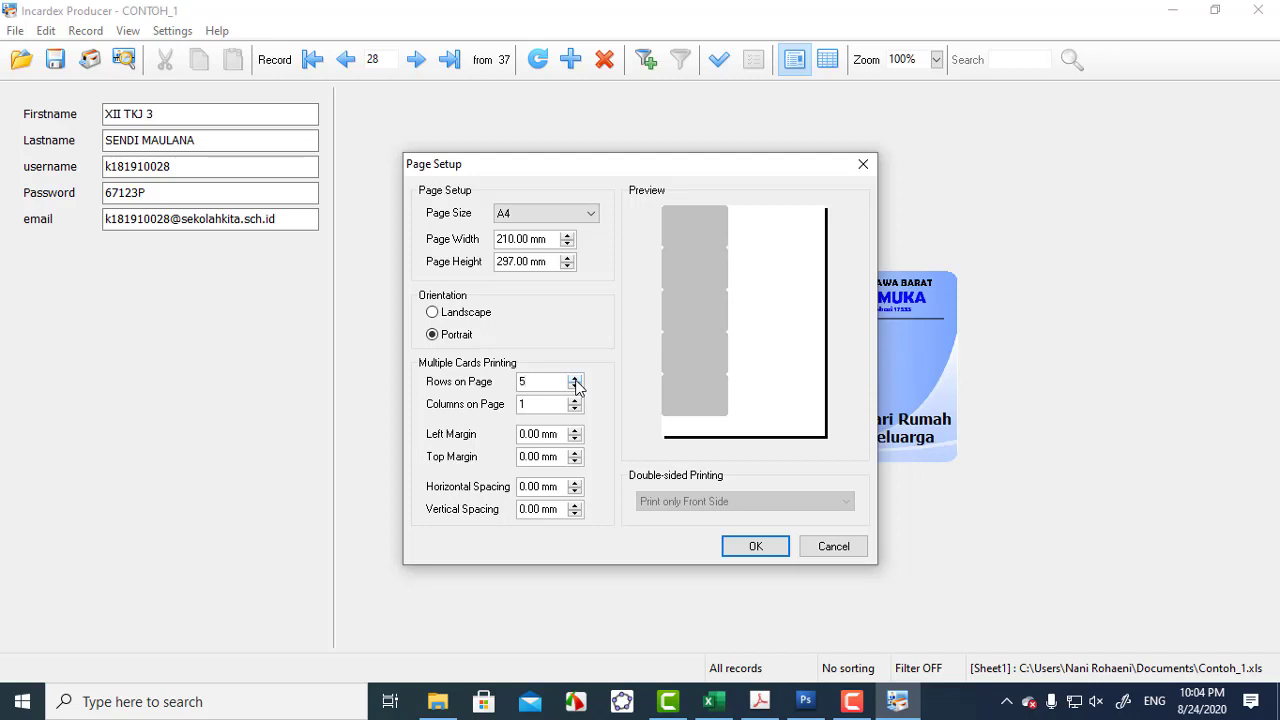
click(575, 400)
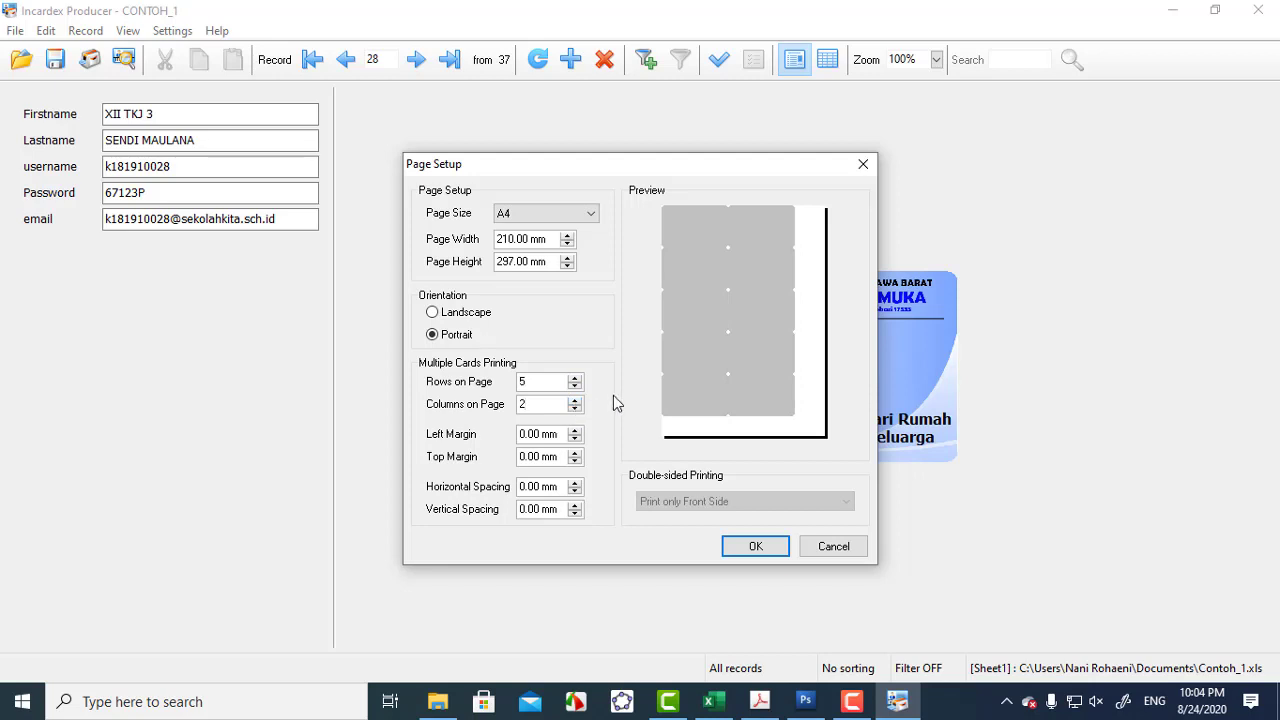
Step: Set both the vertical and the horizontal spacing between the cards to 4 mm
click(573, 511)
click(574, 506)
click(574, 506)
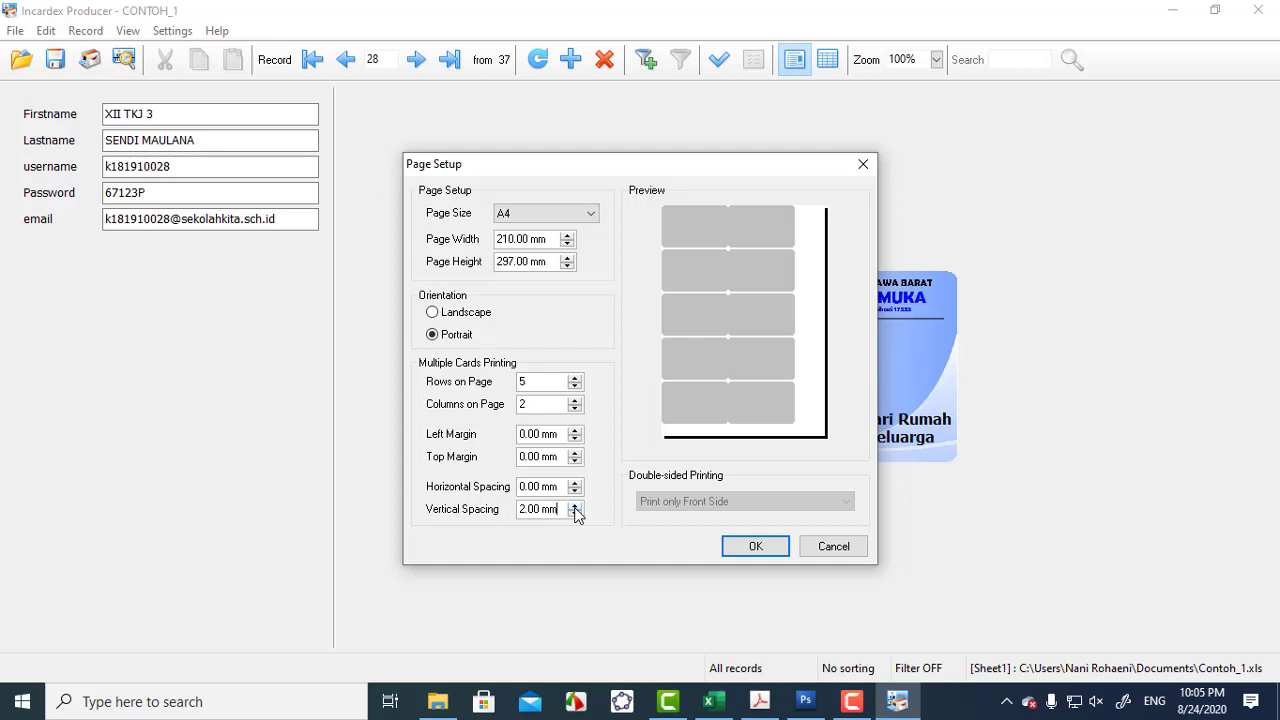
click(574, 506)
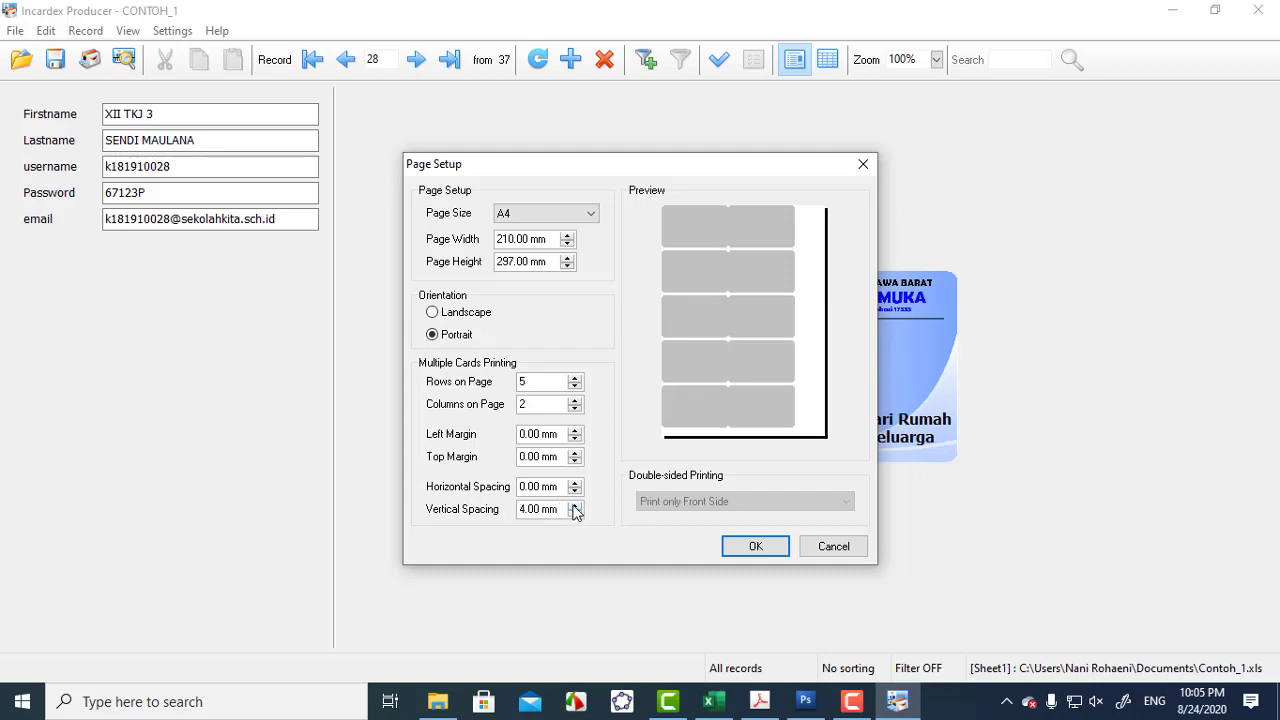
click(574, 483)
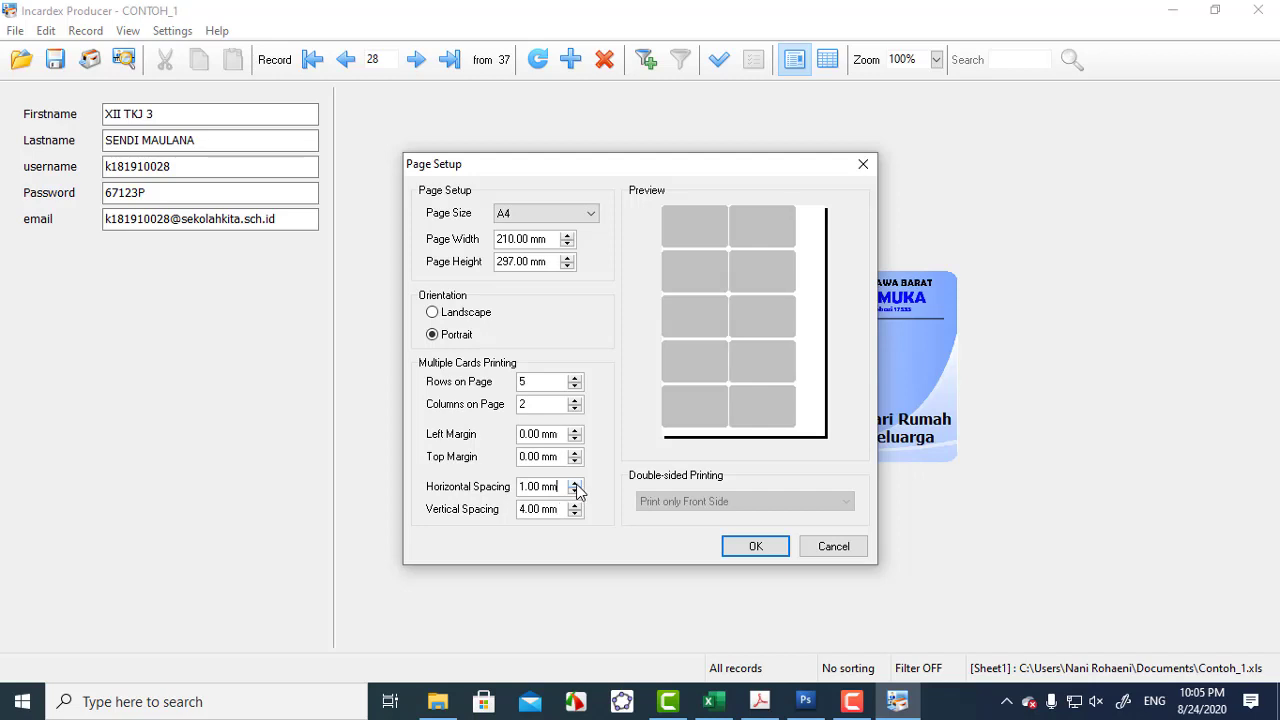
click(574, 483)
click(574, 483)
click(574, 483)
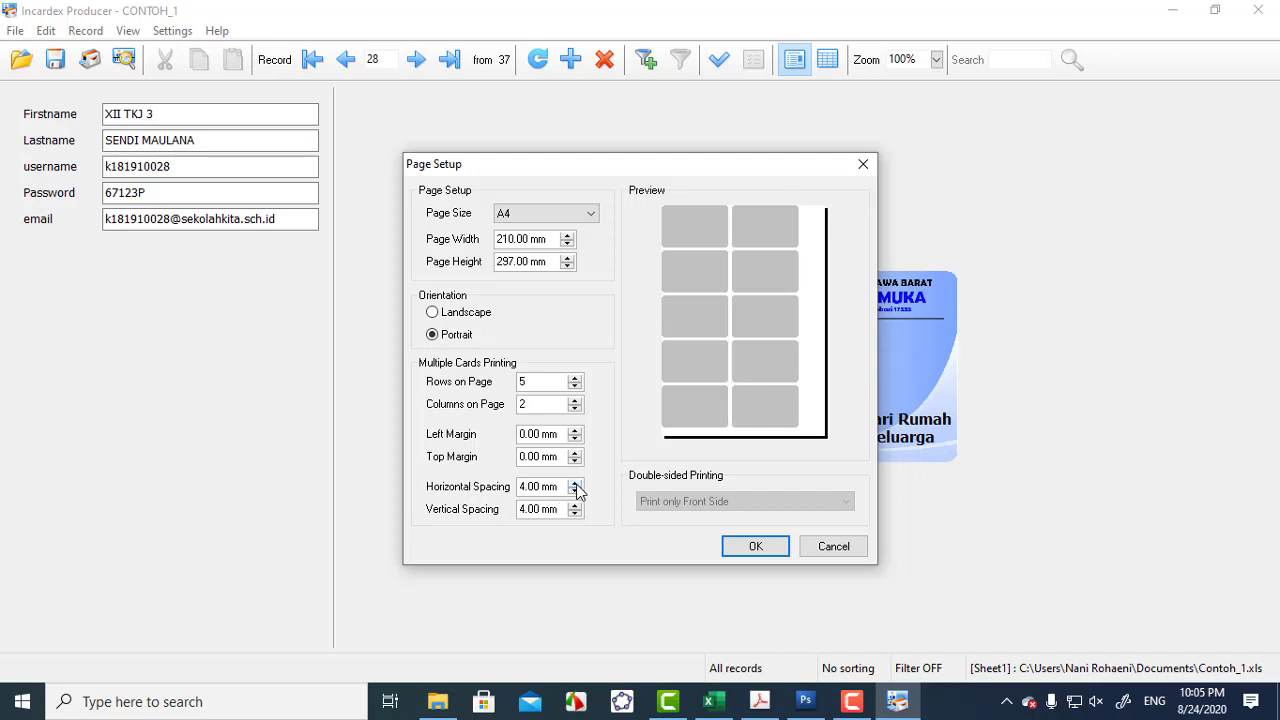
Step: Set the left margin of the card sheet to 15 mm
click(574, 430)
click(574, 430)
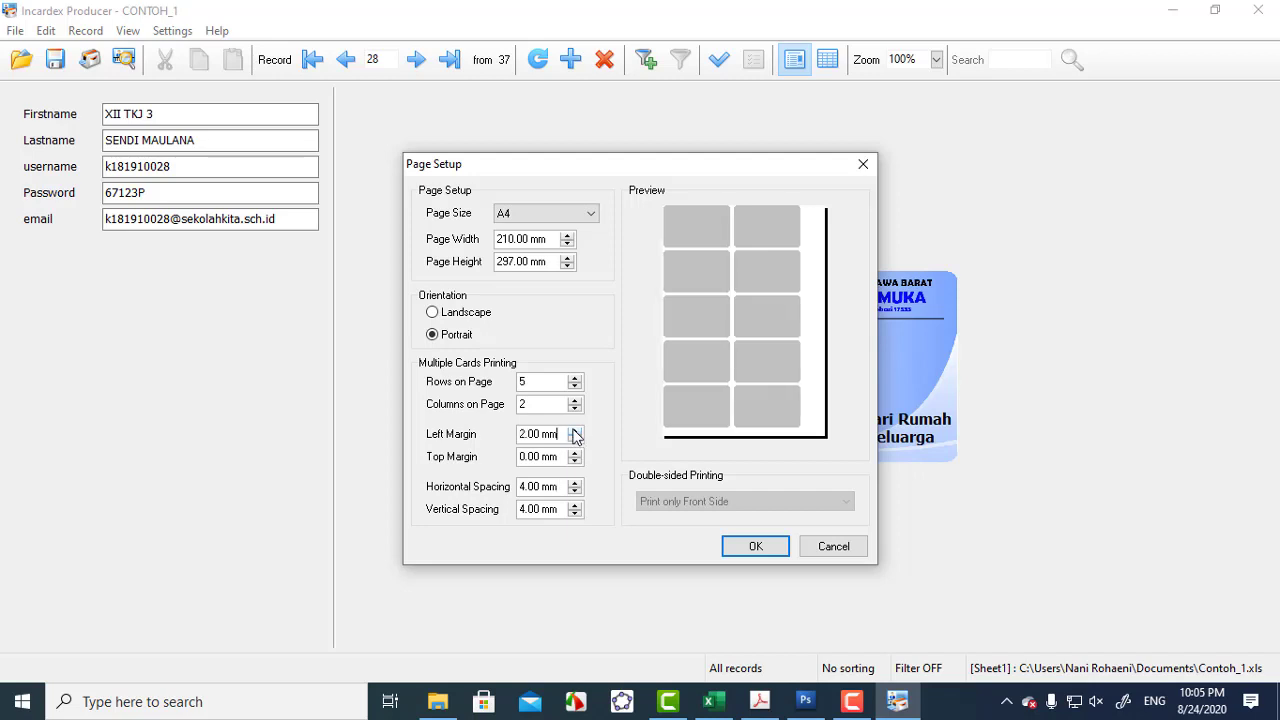
click(574, 430)
click(574, 430)
click(574, 430)
click(574, 430)
click(574, 430)
click(574, 430)
click(574, 430)
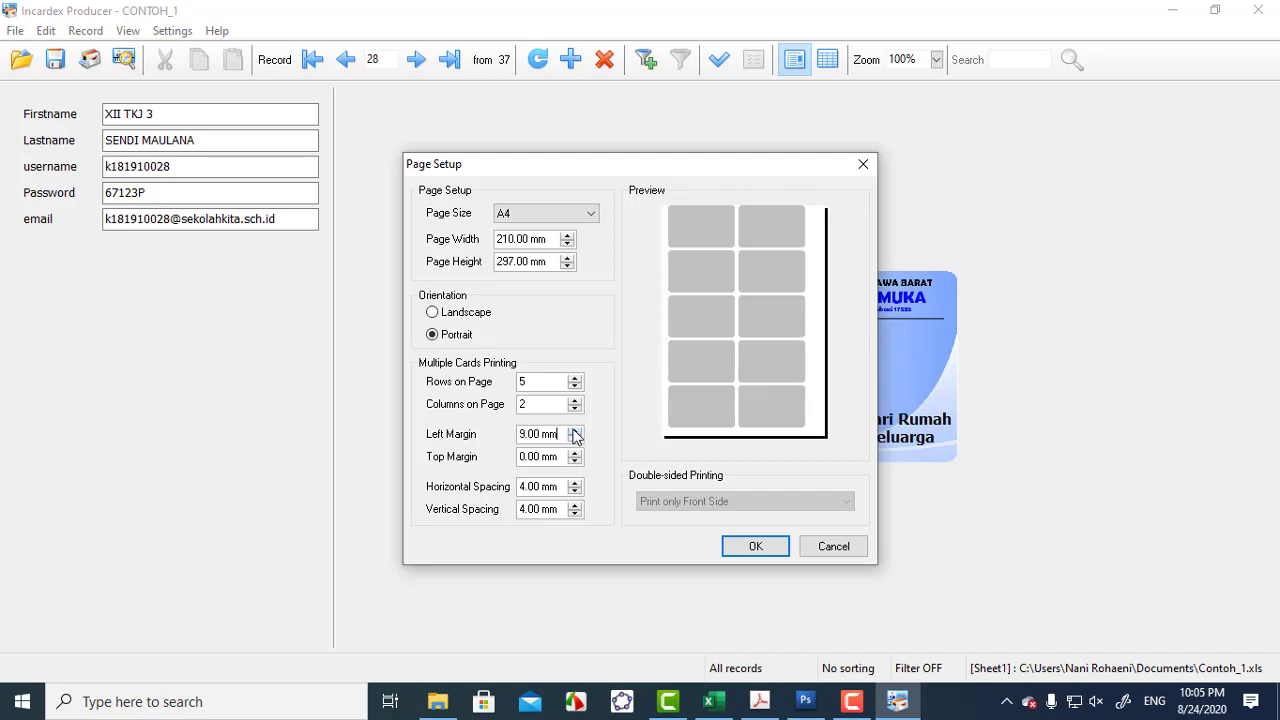
click(574, 430)
click(574, 430)
click(574, 430)
click(574, 430)
click(574, 430)
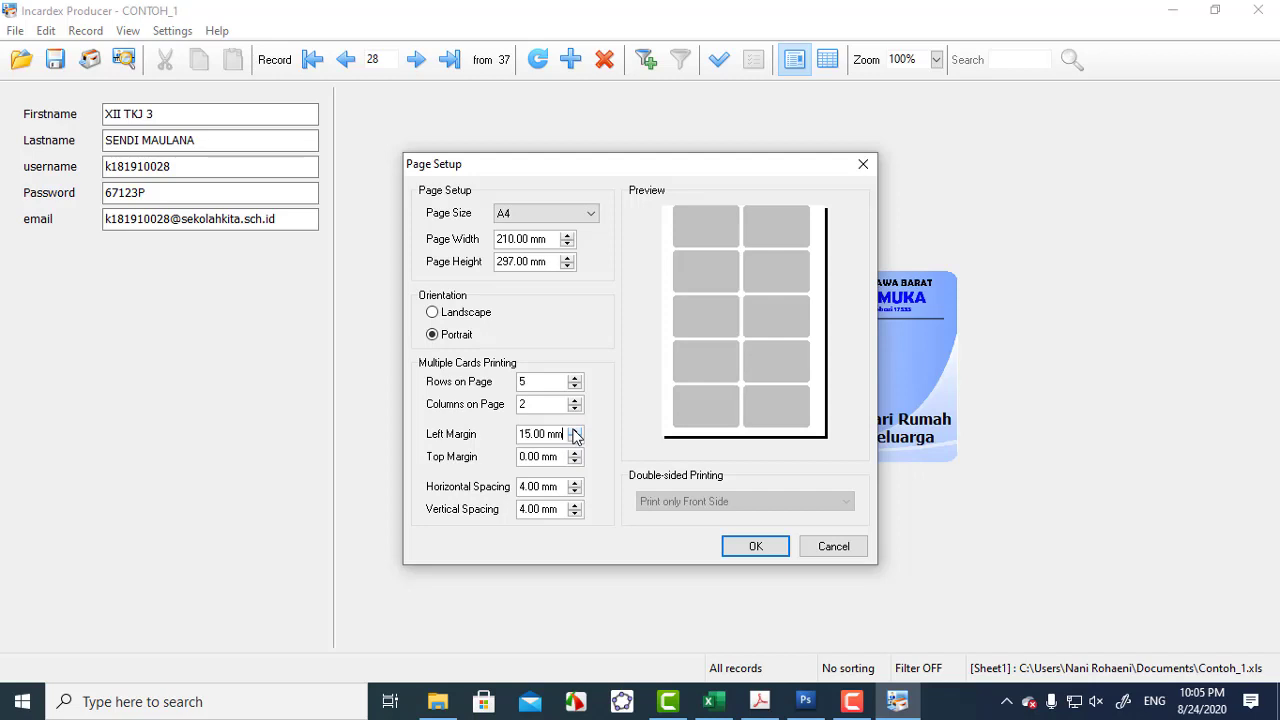
Step: Set the top margin of the card sheet to 6 mm and apply the page setup
click(575, 457)
click(575, 452)
click(575, 452)
click(575, 452)
click(575, 452)
click(575, 452)
click(575, 452)
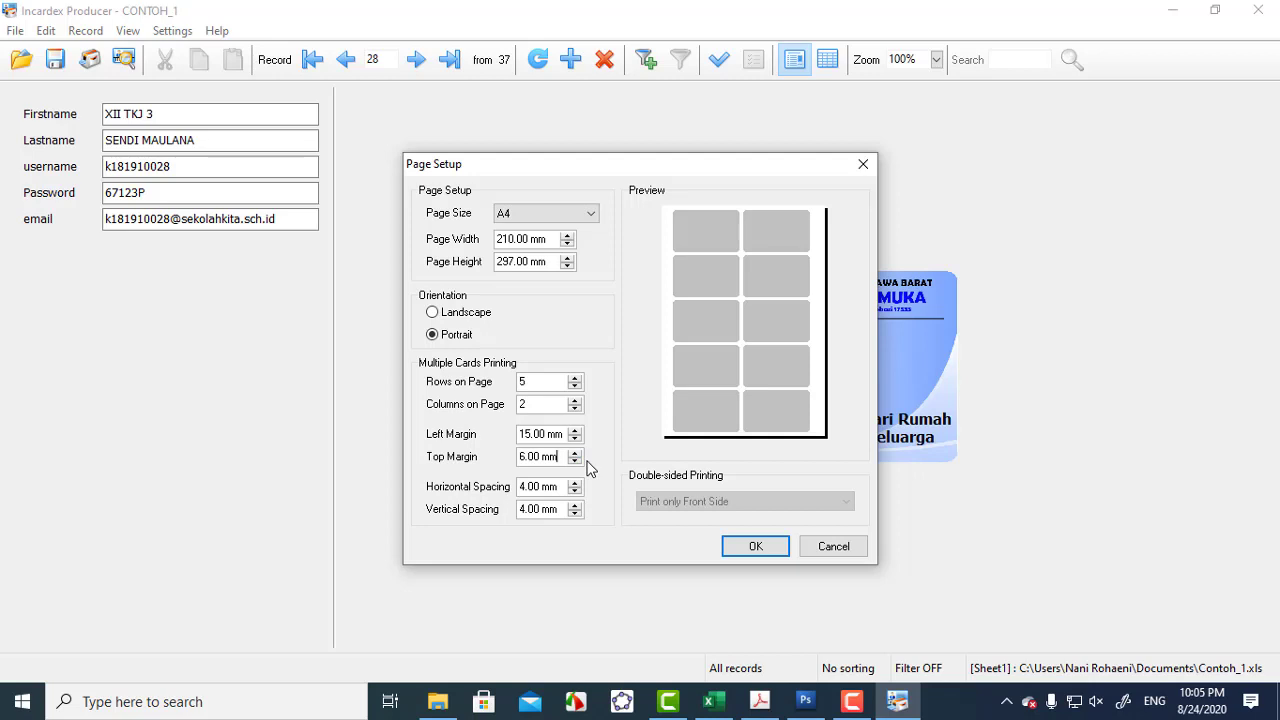
click(756, 547)
click(756, 547)
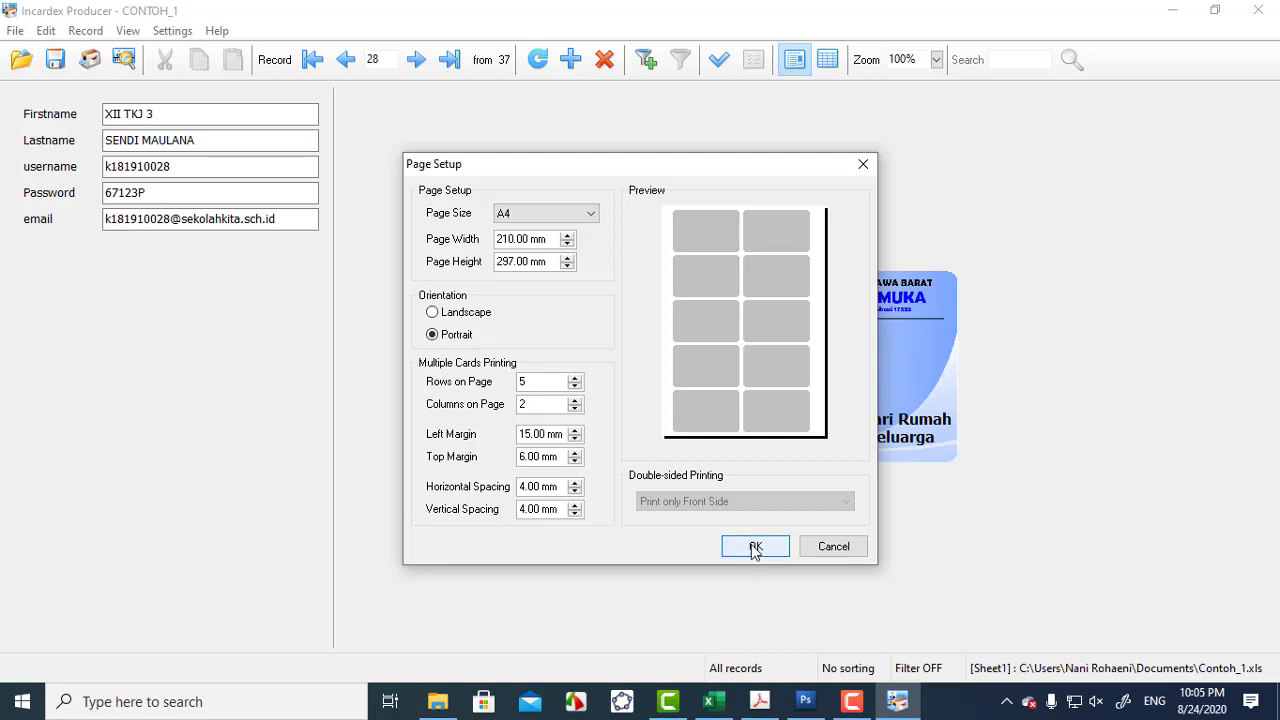
click(756, 547)
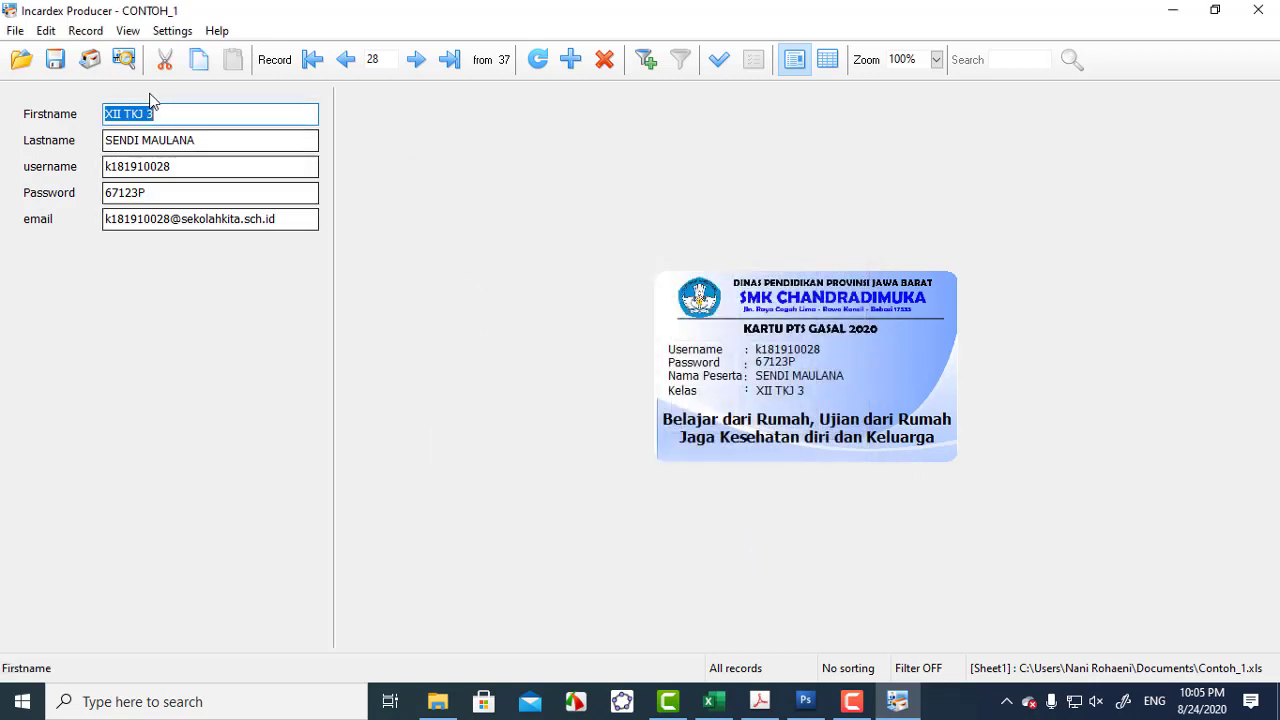
Step: Open the print settings, choose the Adobe PDF printer and bring up its PDF conversion settings
click(15, 31)
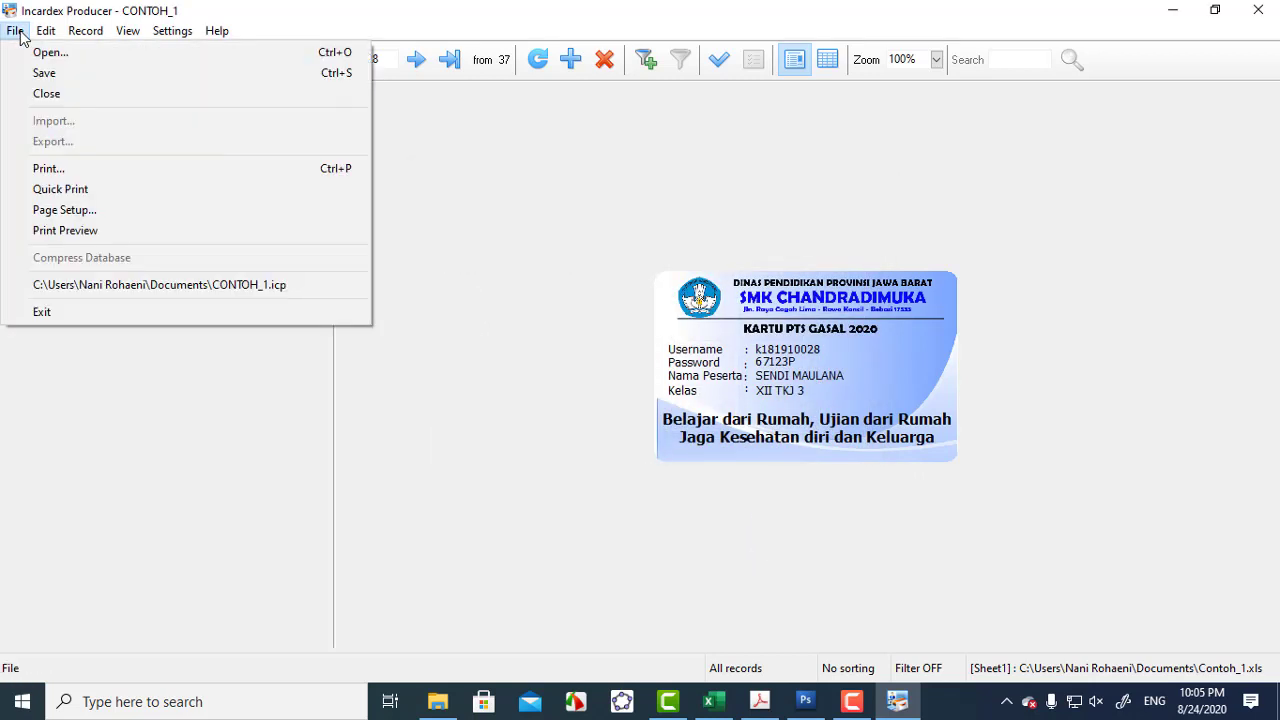
click(48, 169)
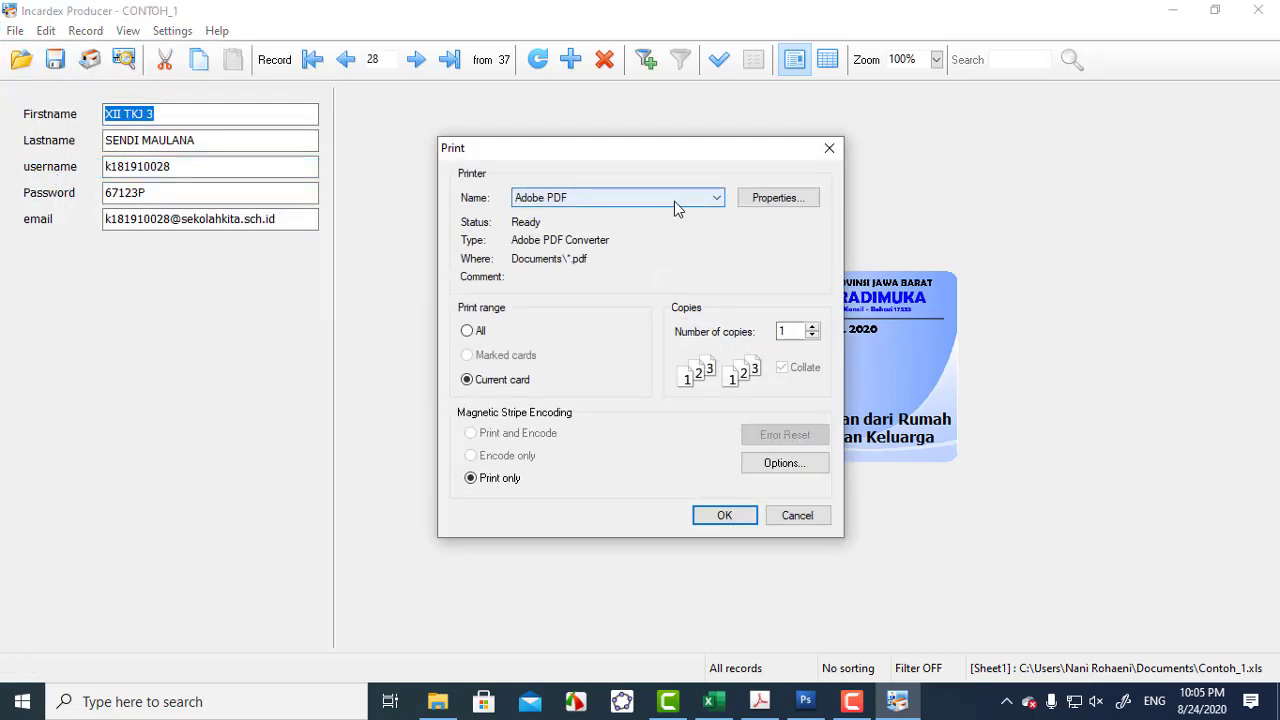
click(716, 199)
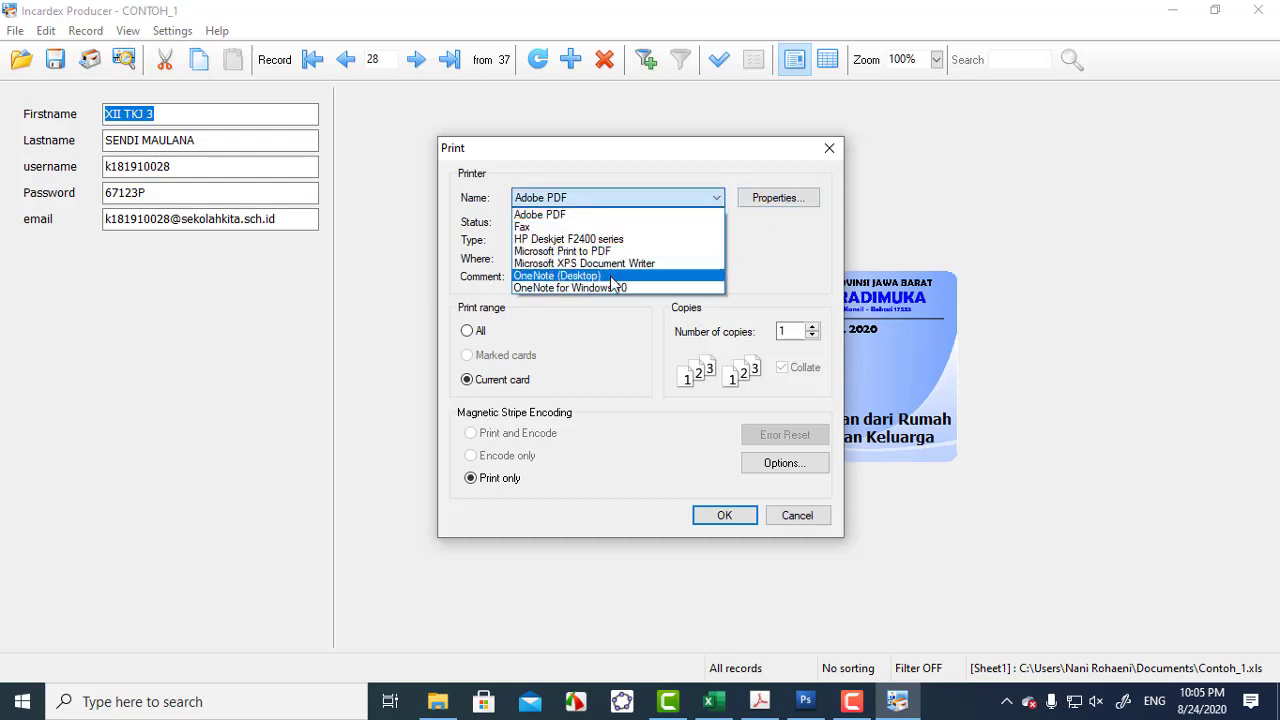
click(554, 215)
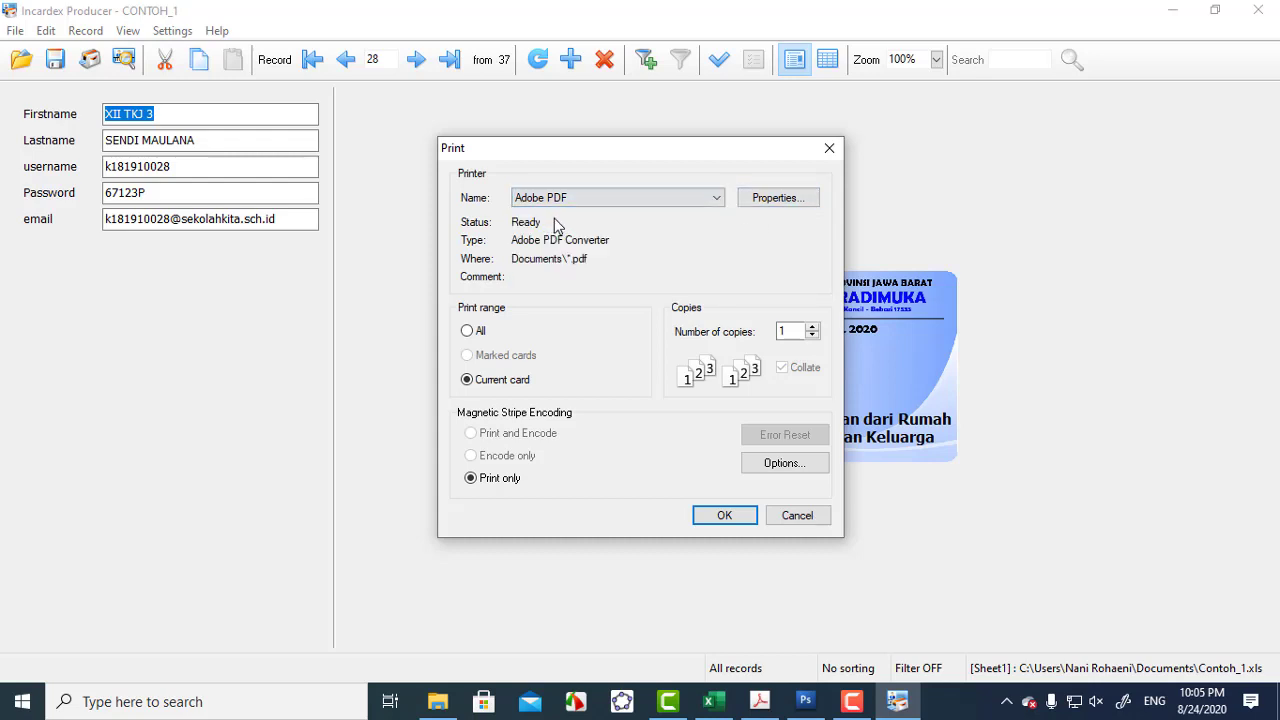
click(776, 199)
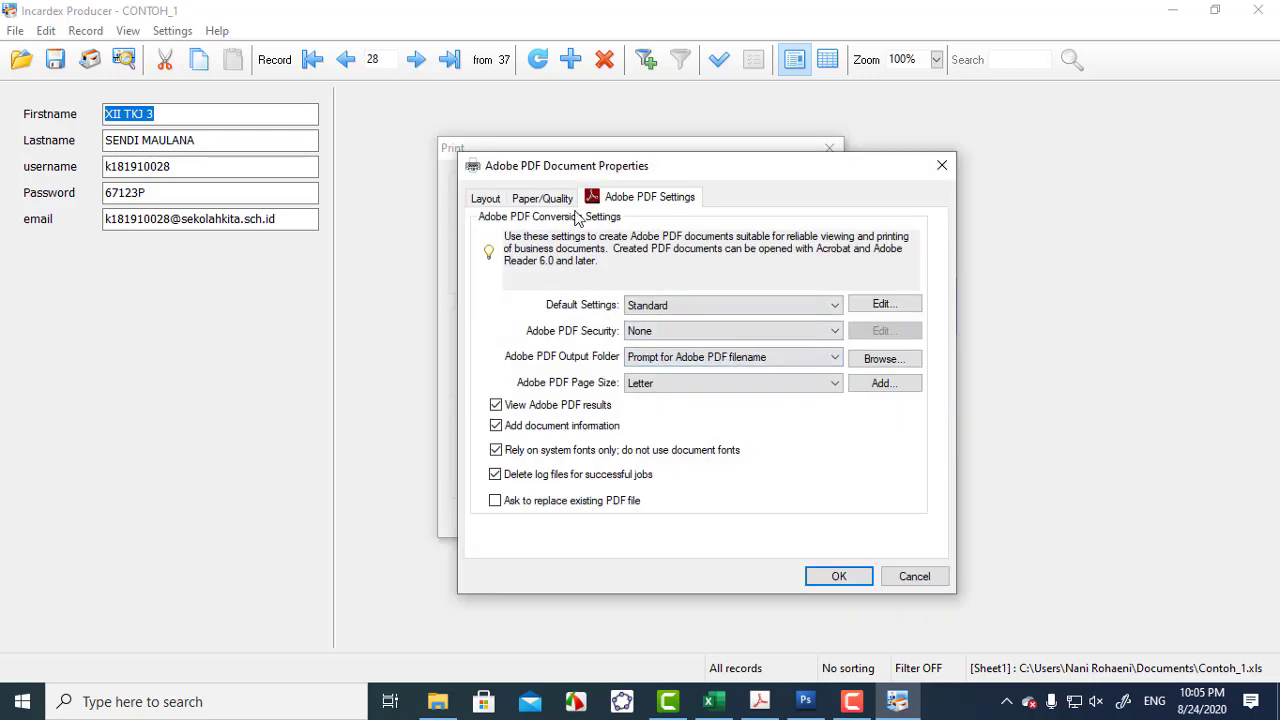
click(540, 200)
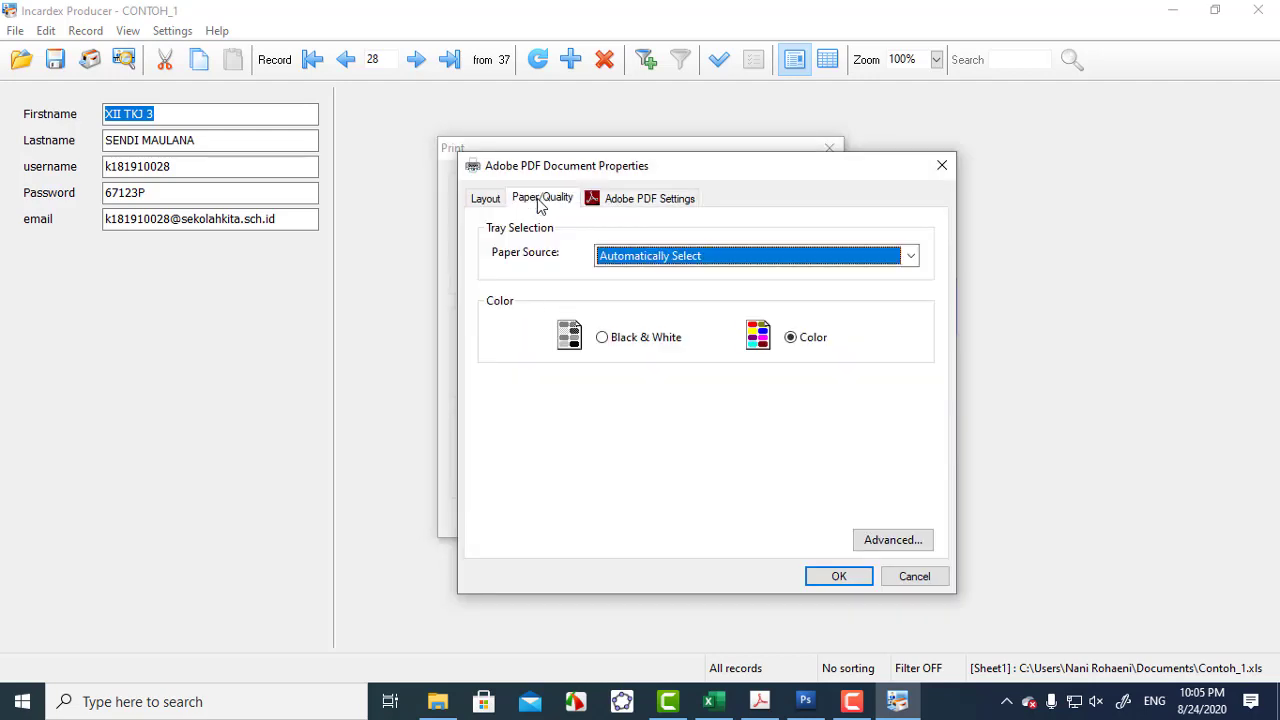
click(640, 200)
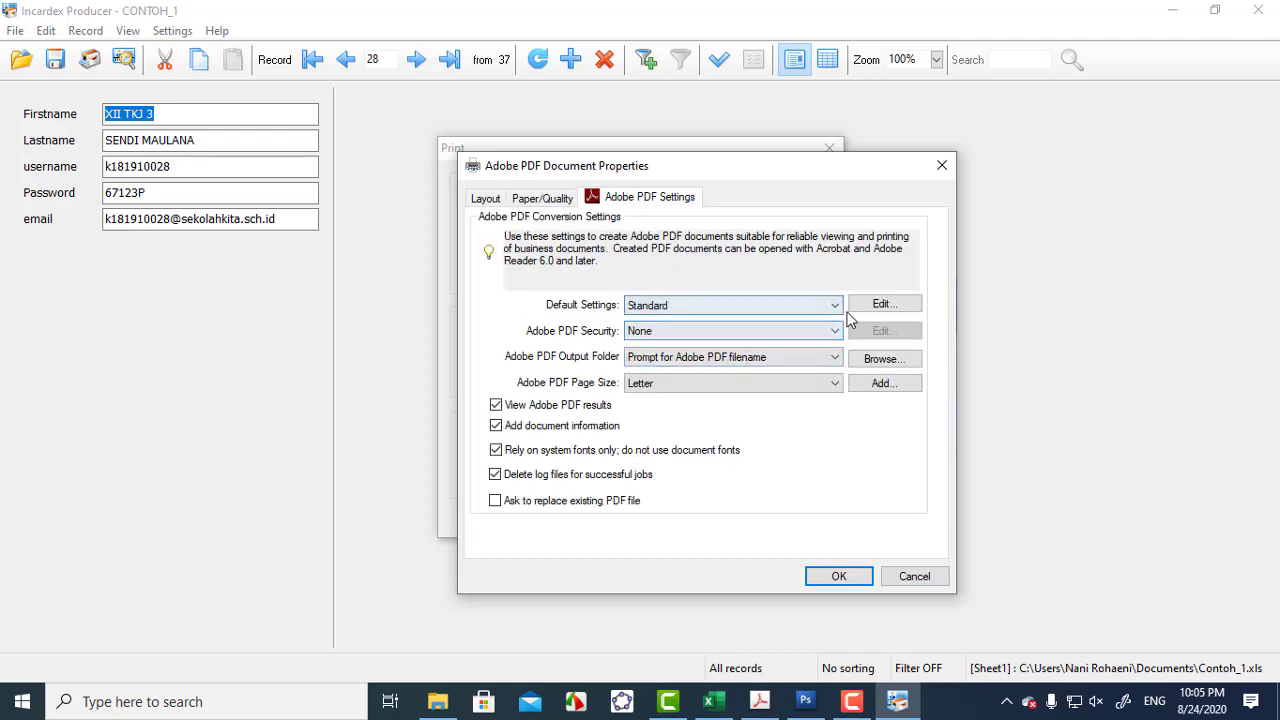
click(876, 306)
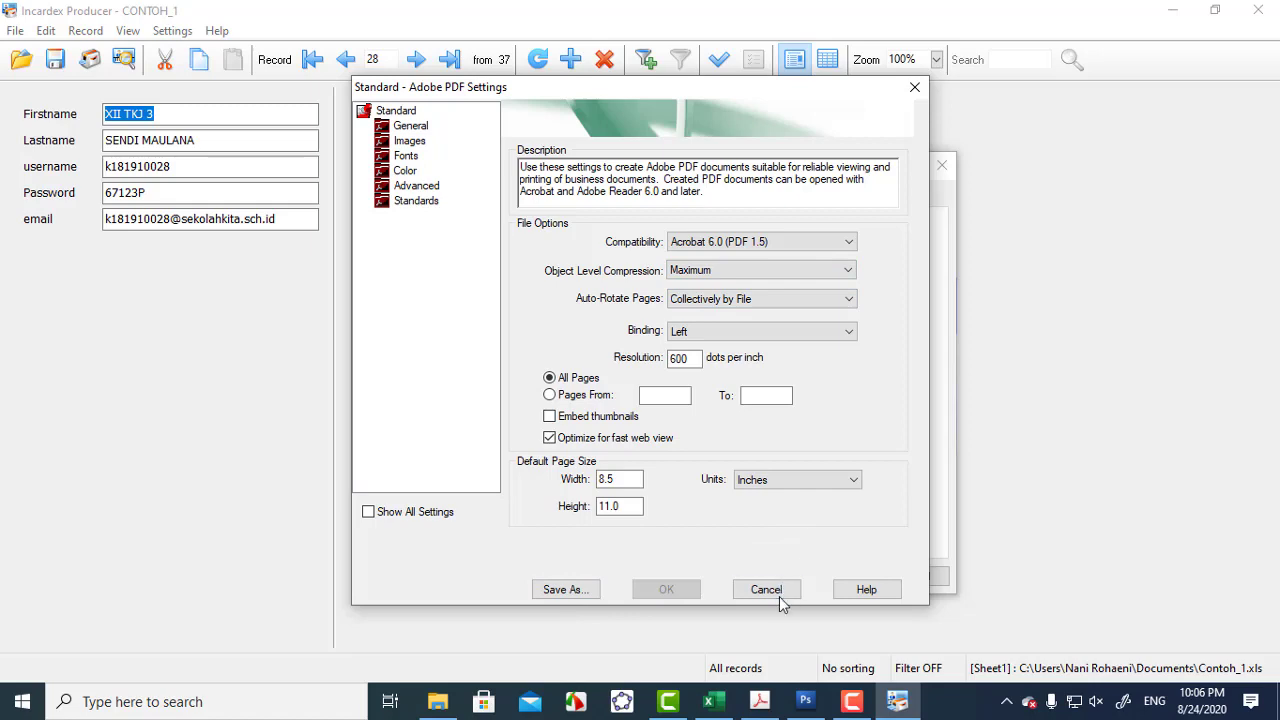
click(565, 590)
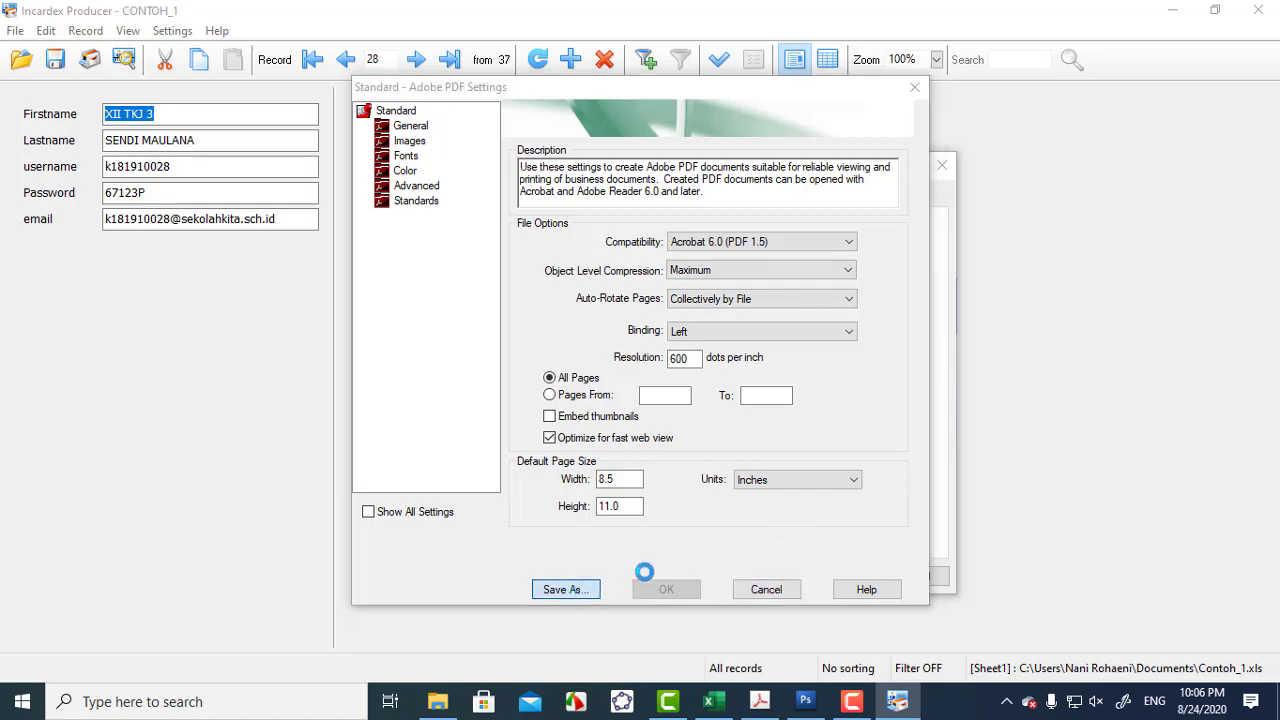
click(550, 596)
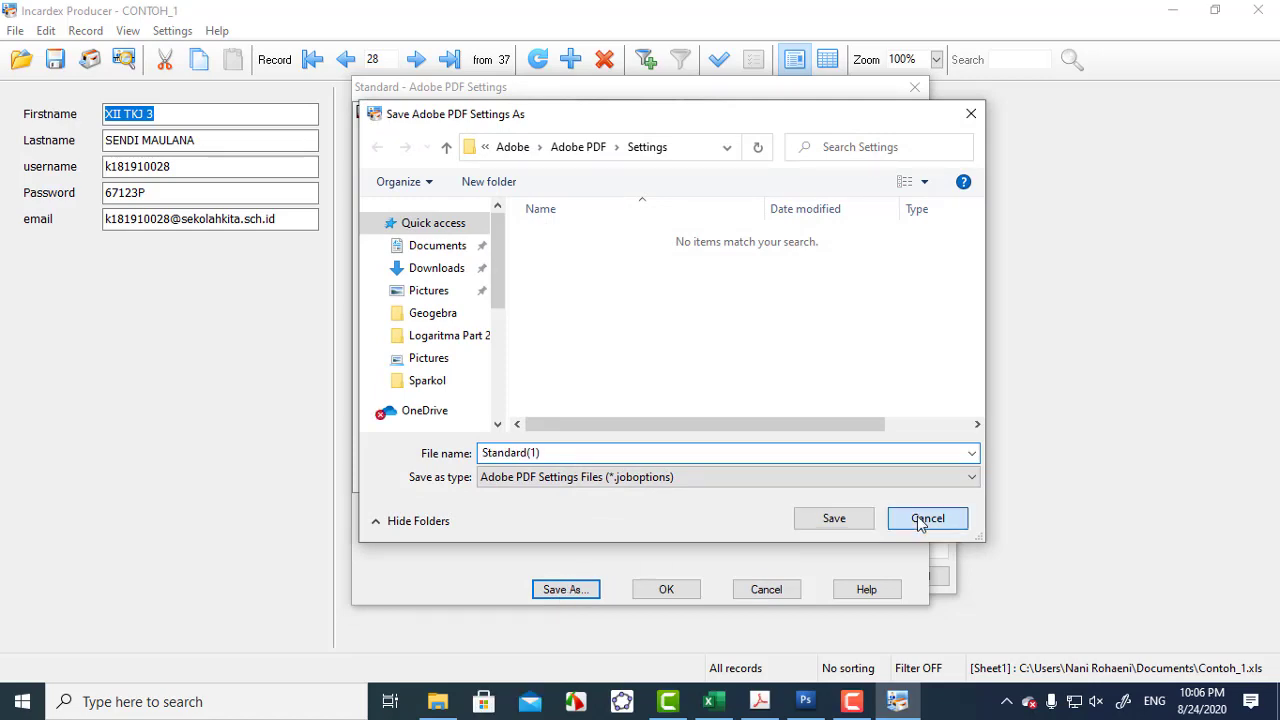
click(922, 520)
click(767, 591)
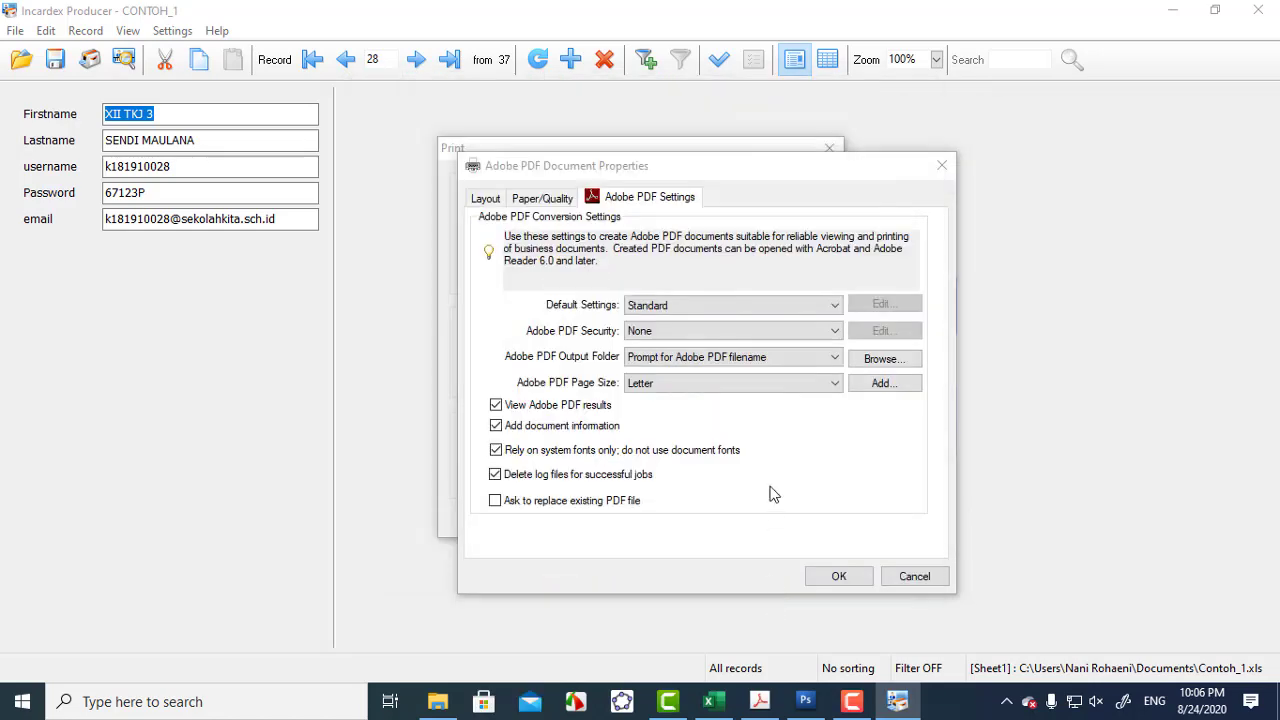
Step: Set the Adobe PDF conversion to High Quality Print with A4 page size and apply the printer properties
click(835, 305)
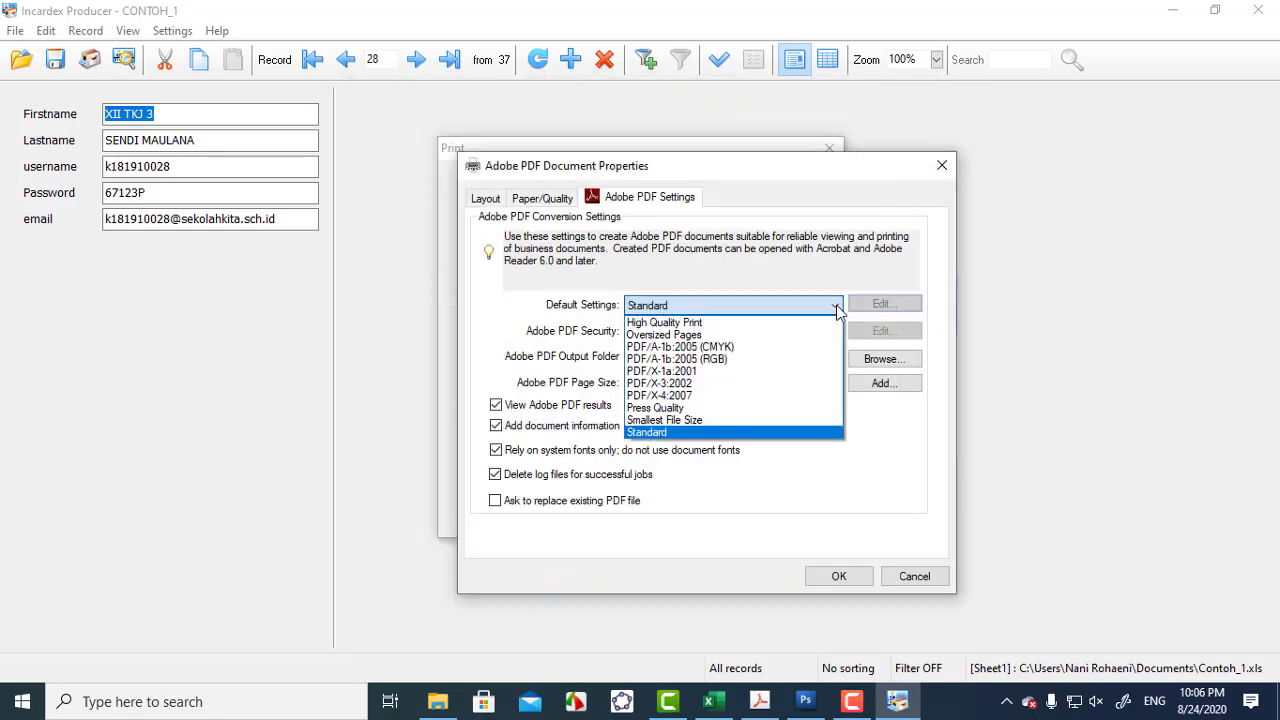
click(708, 323)
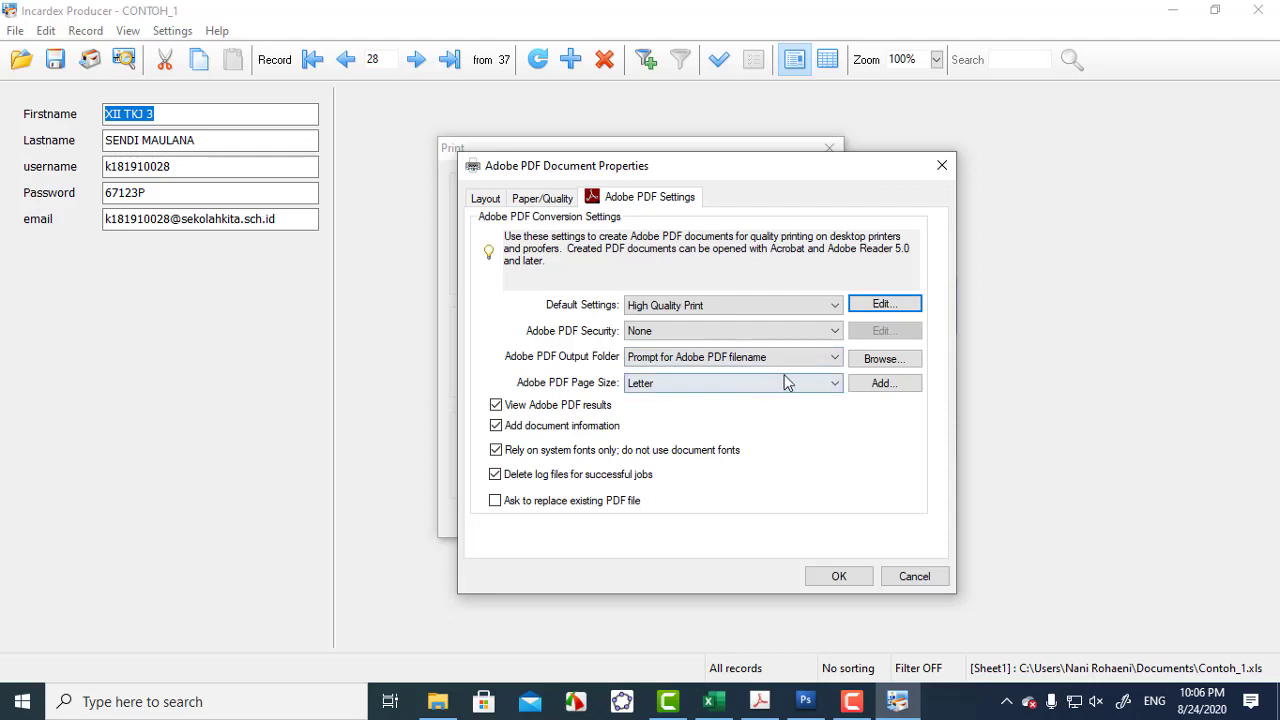
click(835, 386)
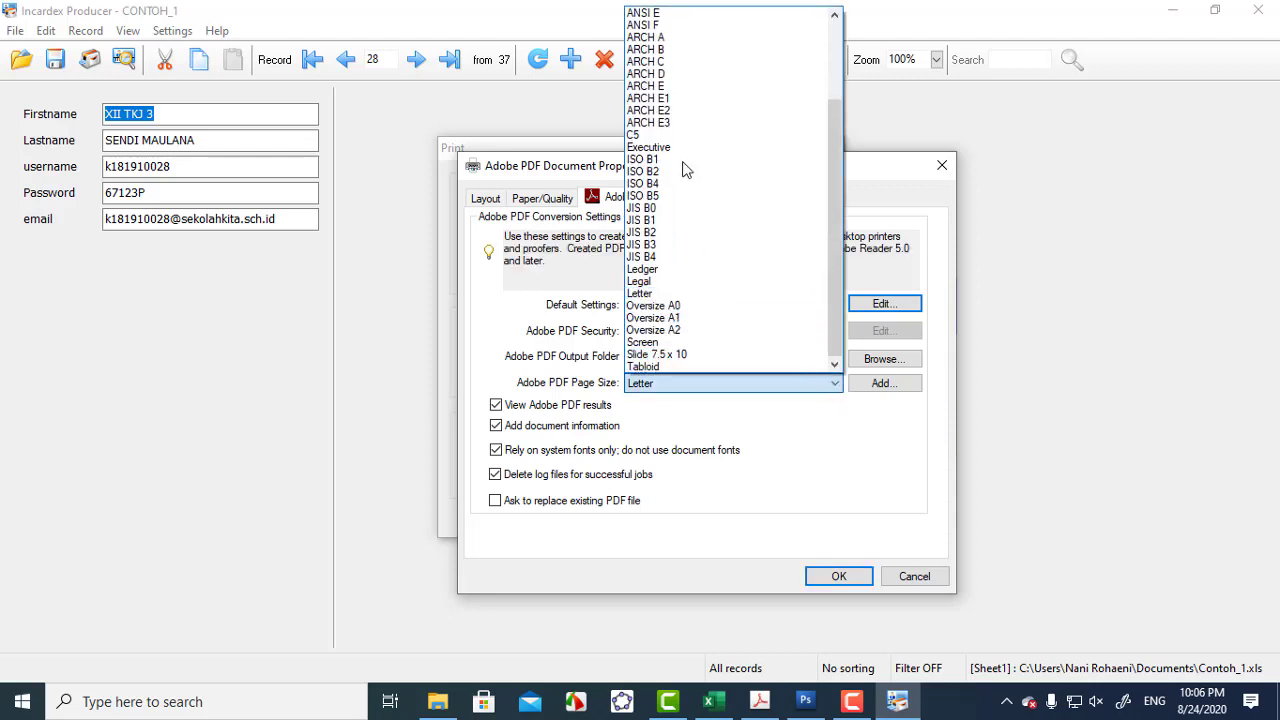
scroll(673, 164, up, 3)
scroll(673, 164, up, 3)
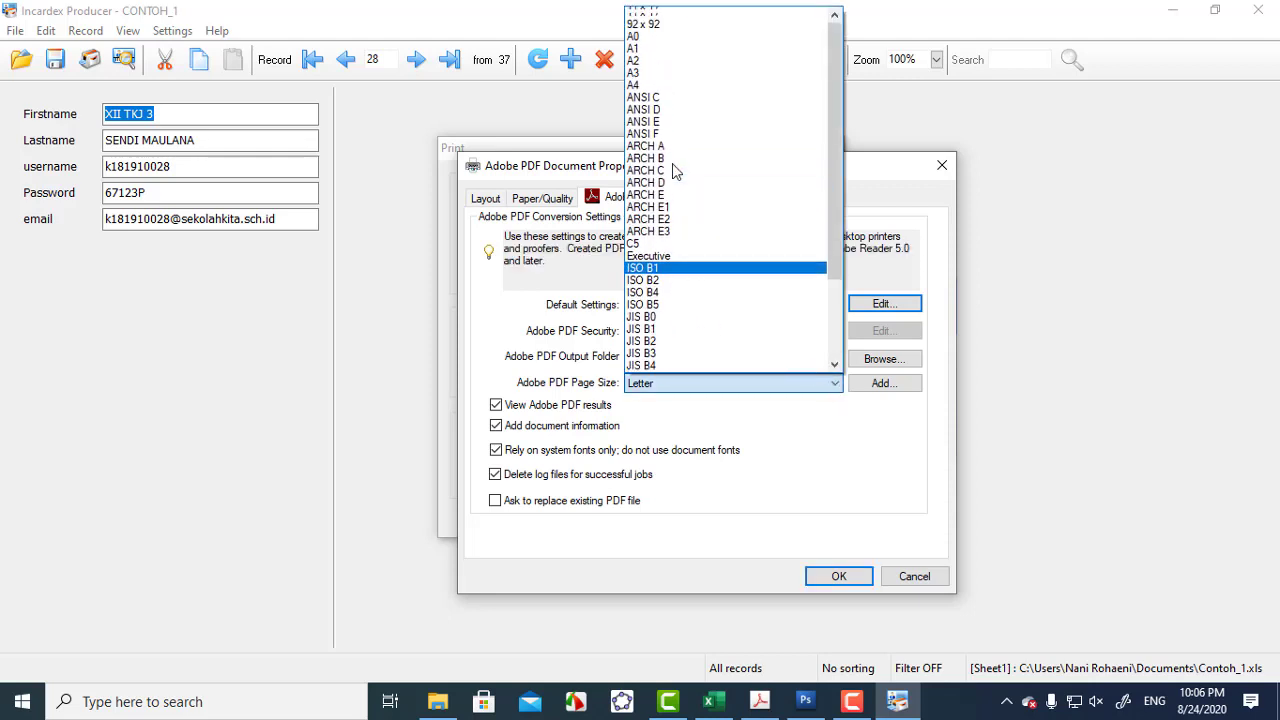
click(656, 86)
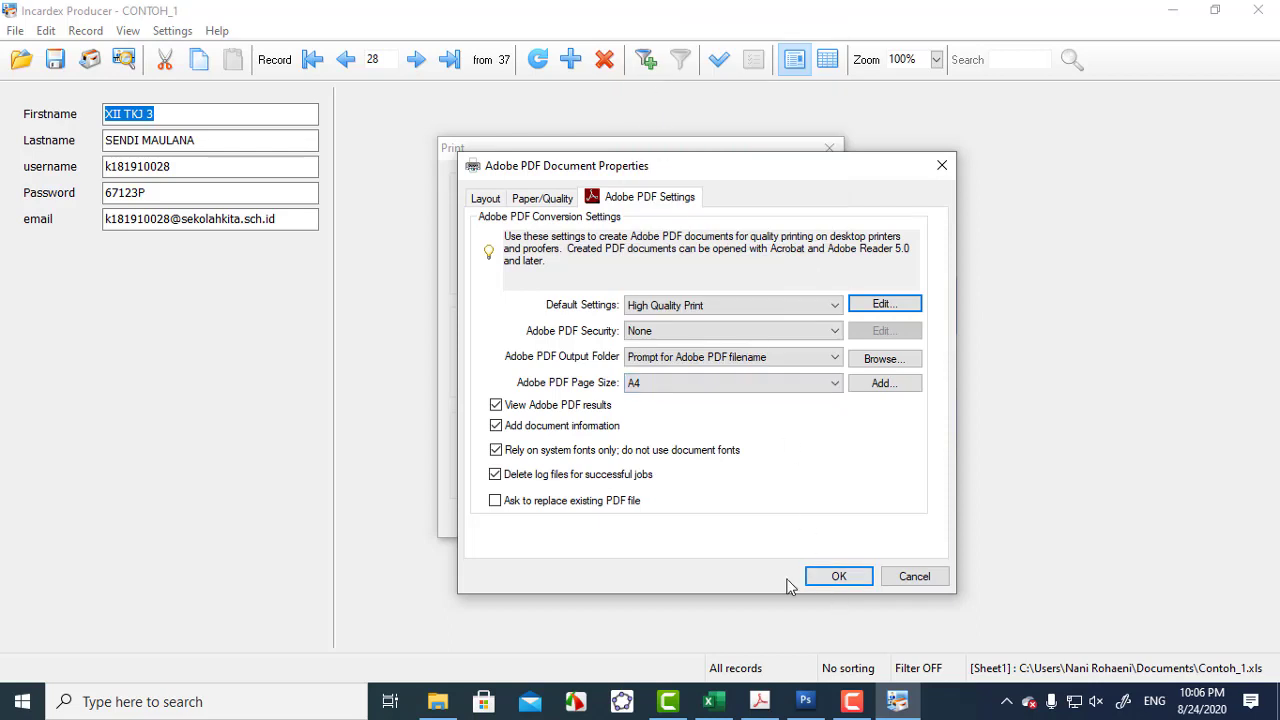
click(840, 578)
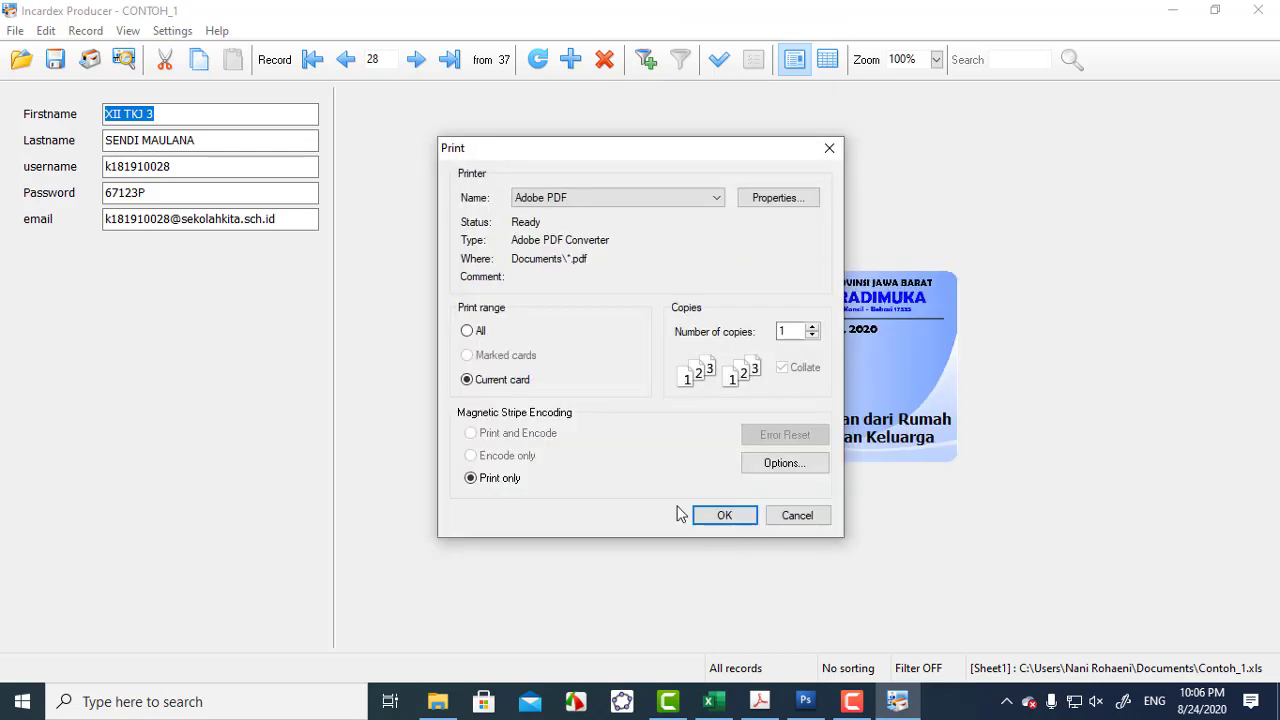
Step: Print all cards and save the PDF as CONTOH_1 in the Documents folder
click(467, 333)
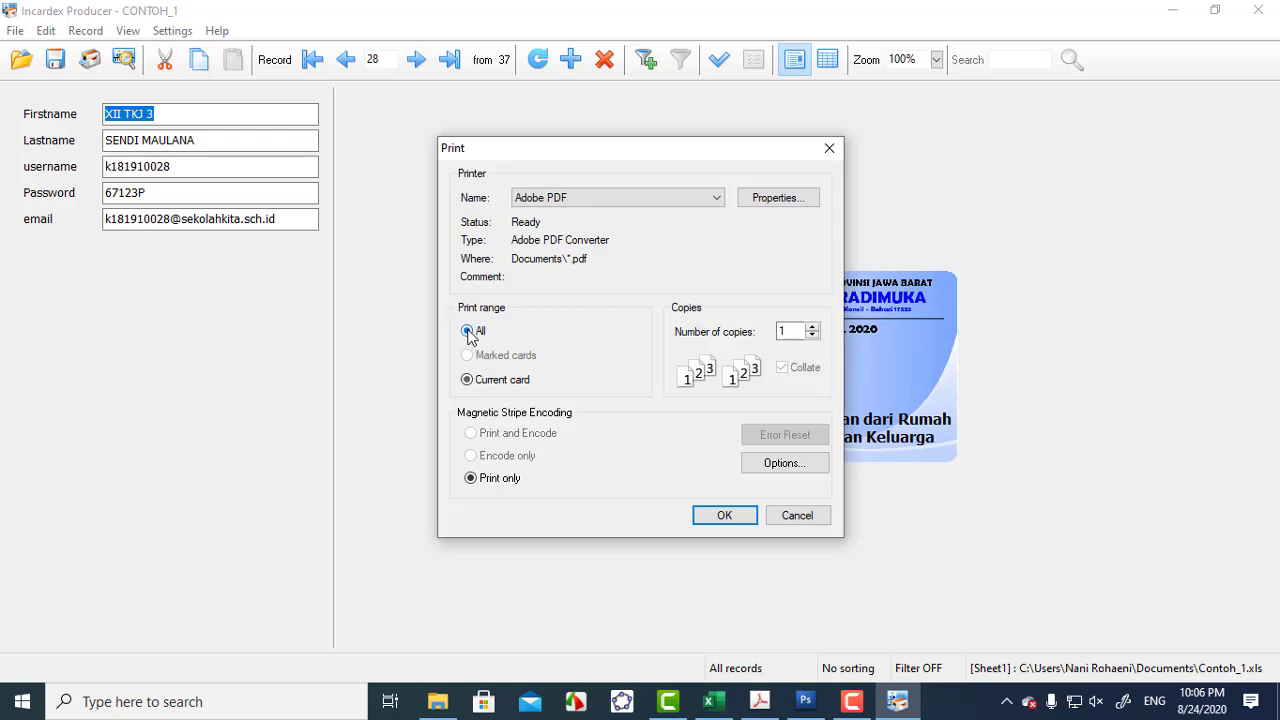
click(730, 518)
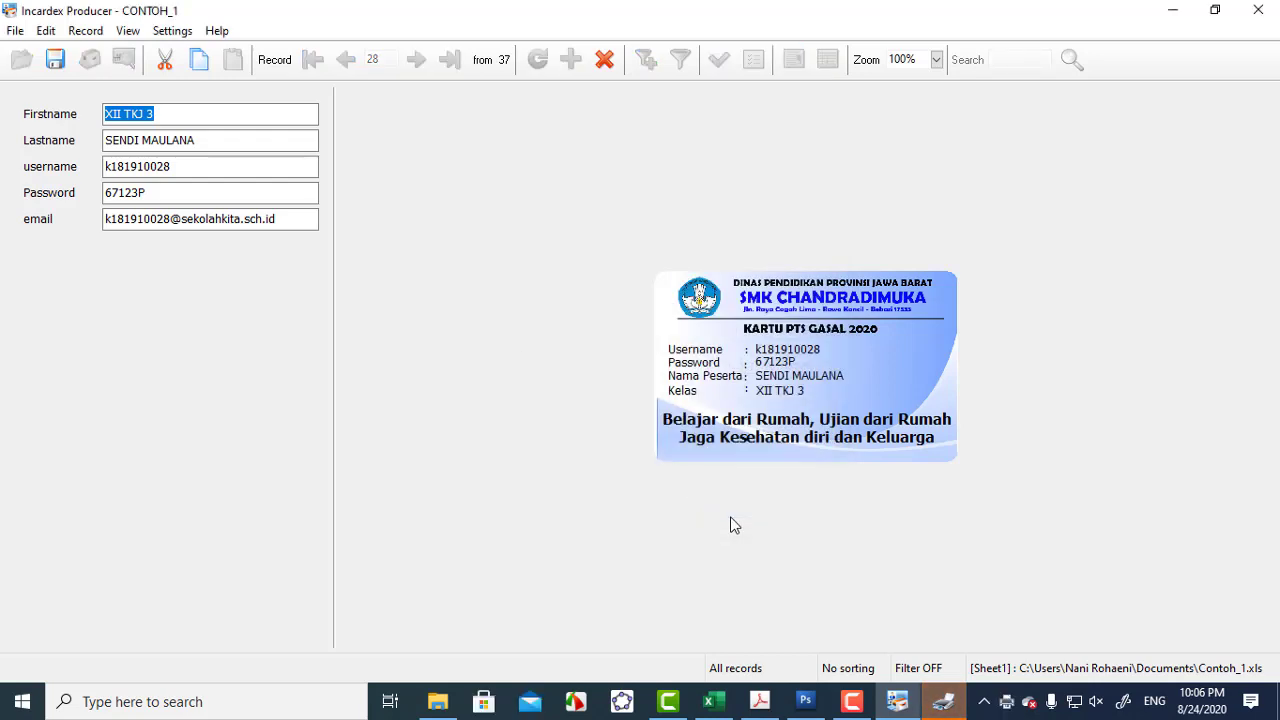
click(950, 707)
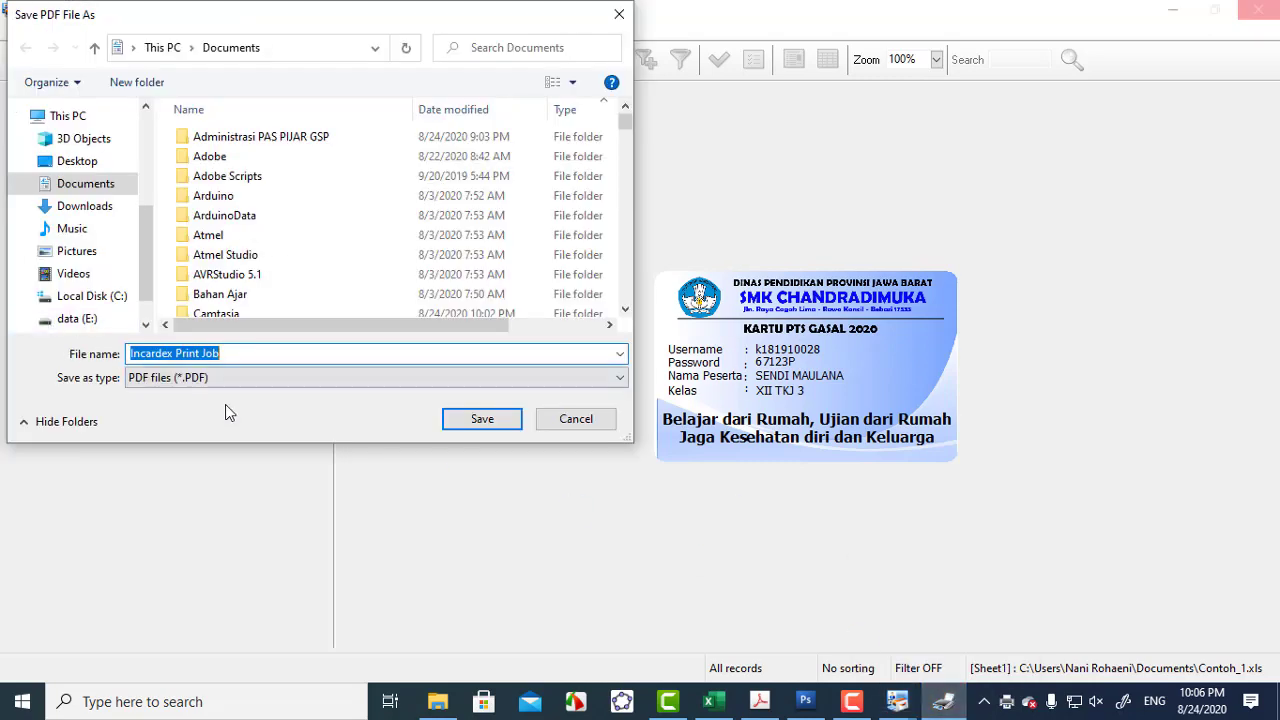
text(CONTO)
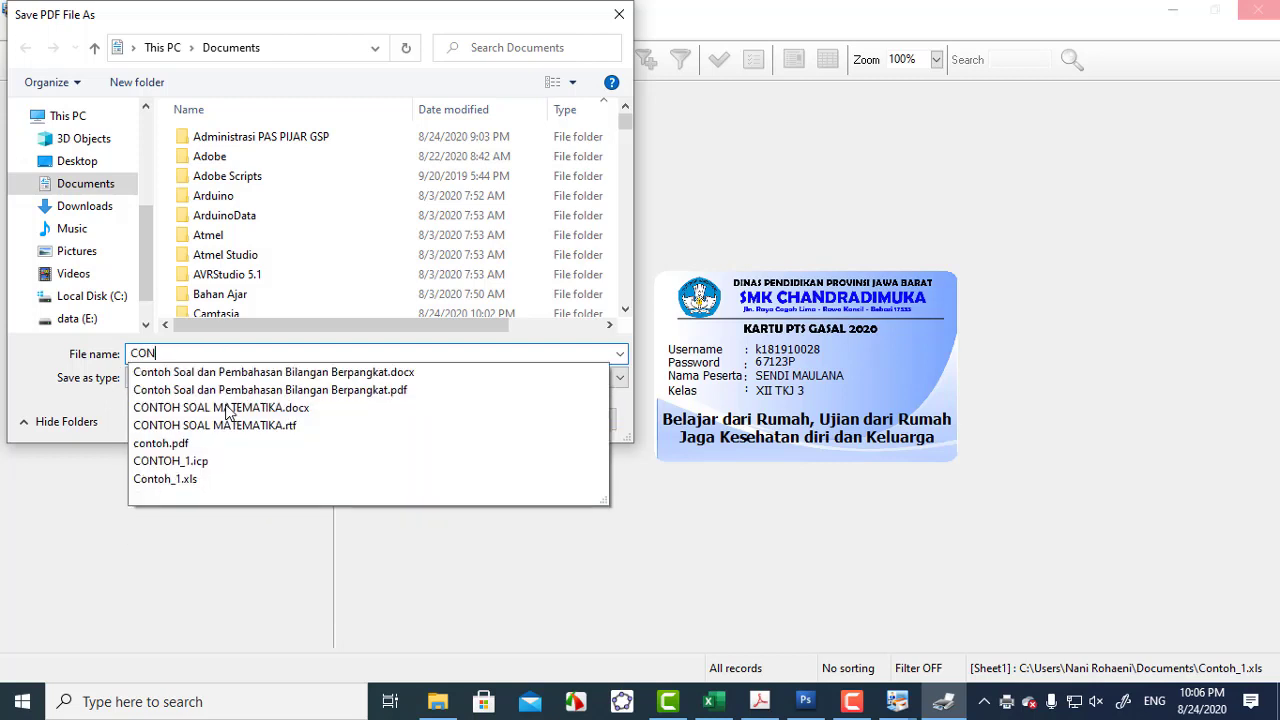
text(H_1)
key(Return)
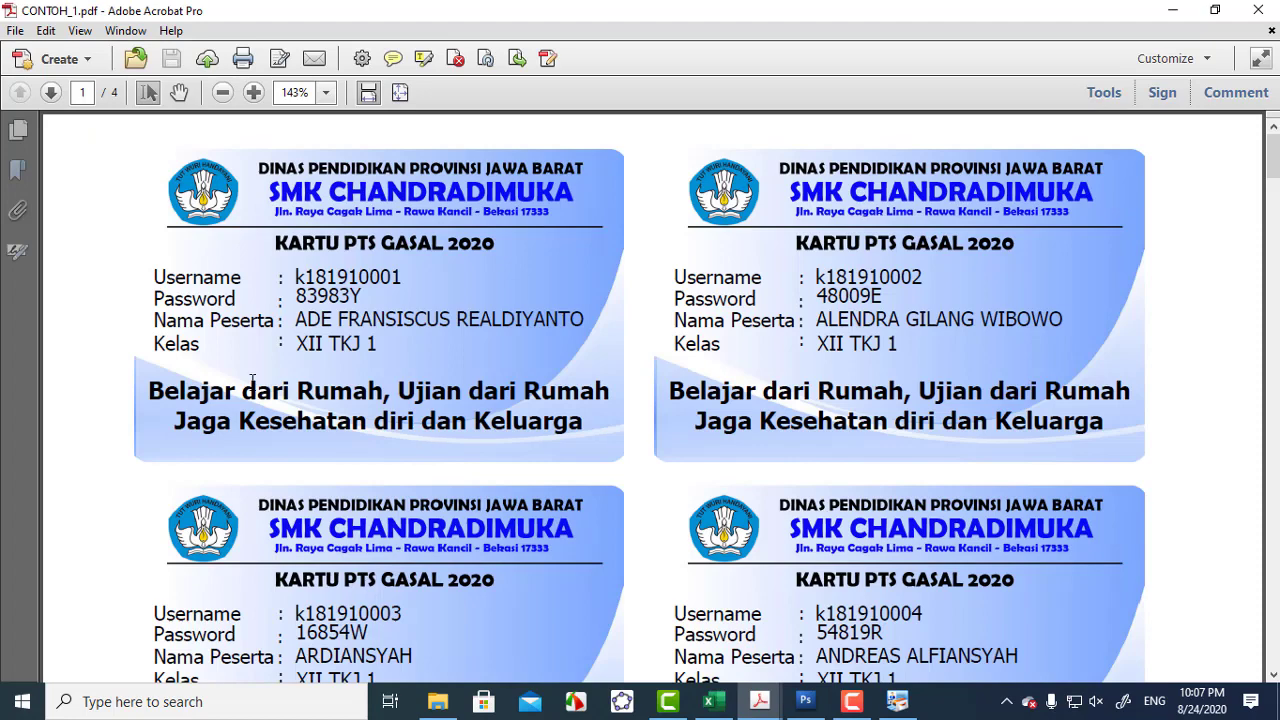
Step: Examine the printed cards on every page of CONTOH_1.pdf at 125% zoom and close the PDF
click(326, 92)
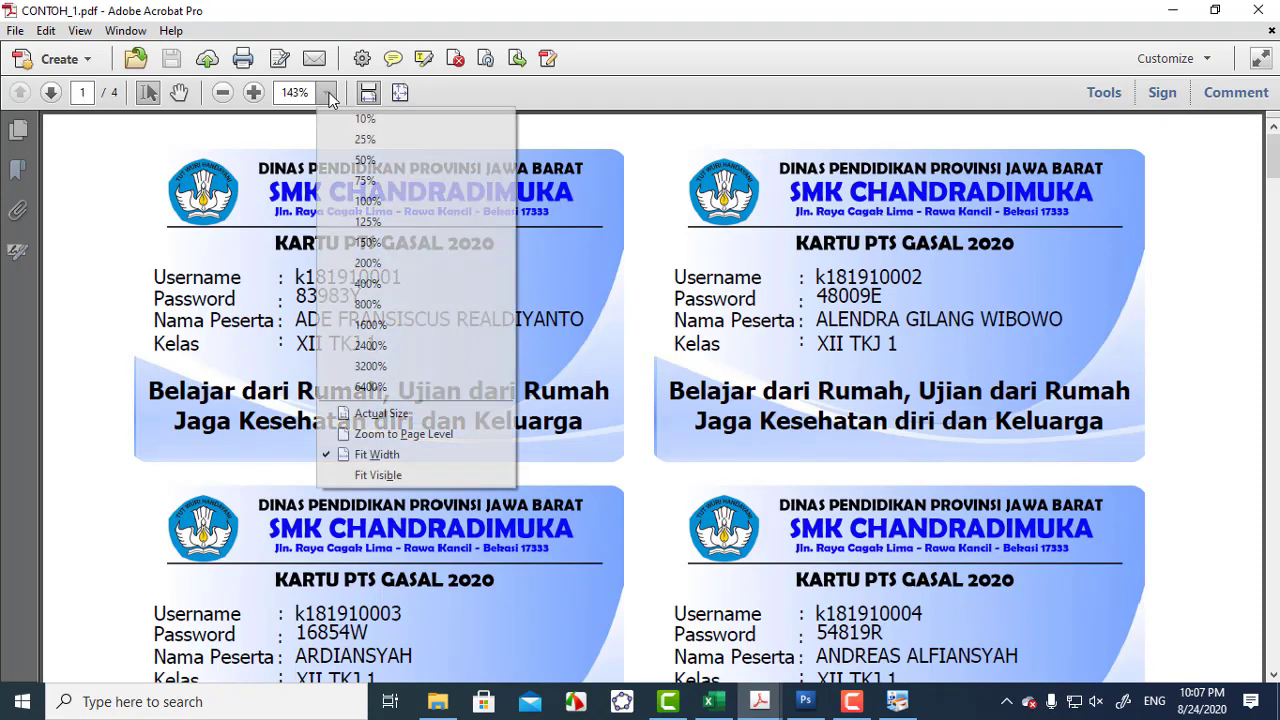
click(384, 223)
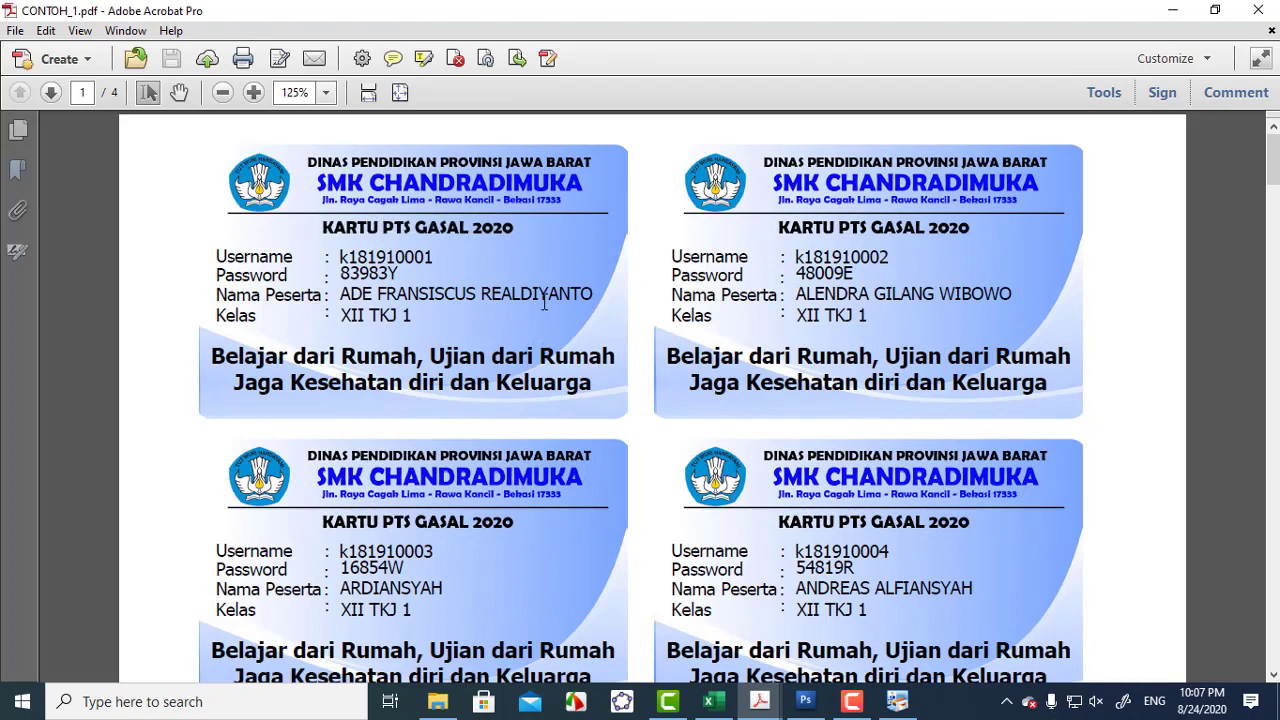
scroll(574, 288, down, 5)
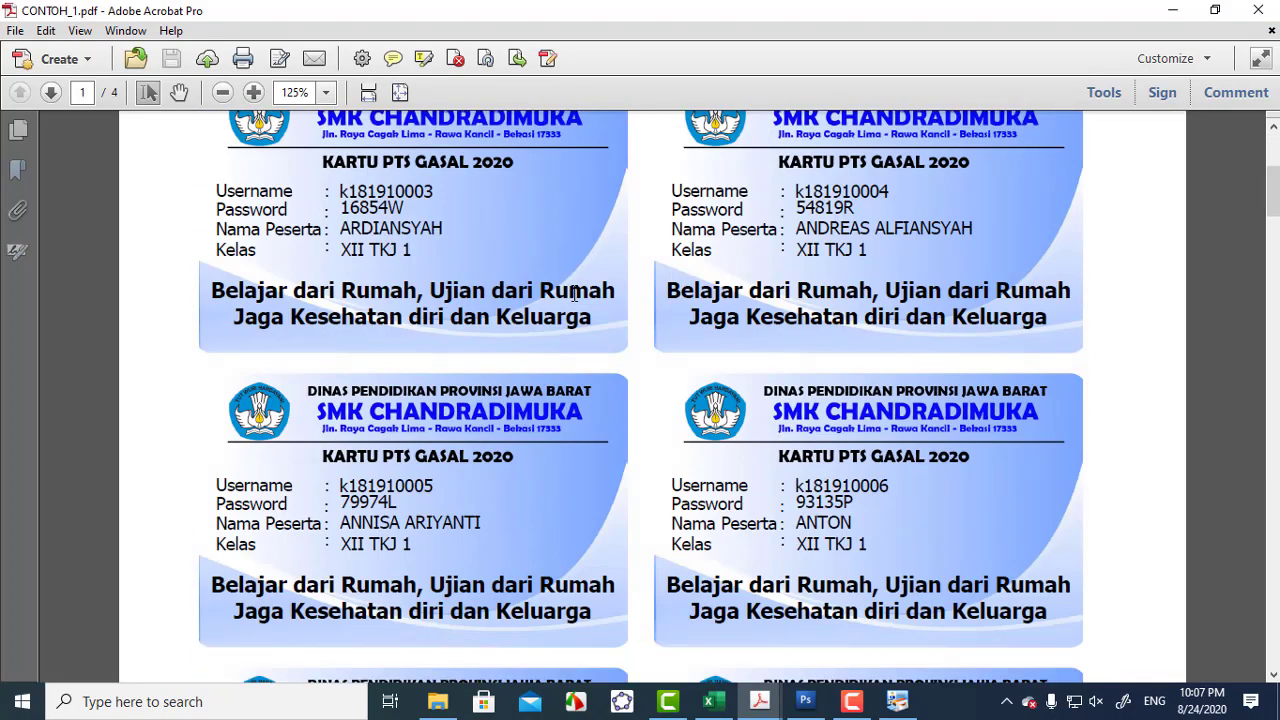
scroll(574, 293, down, 10)
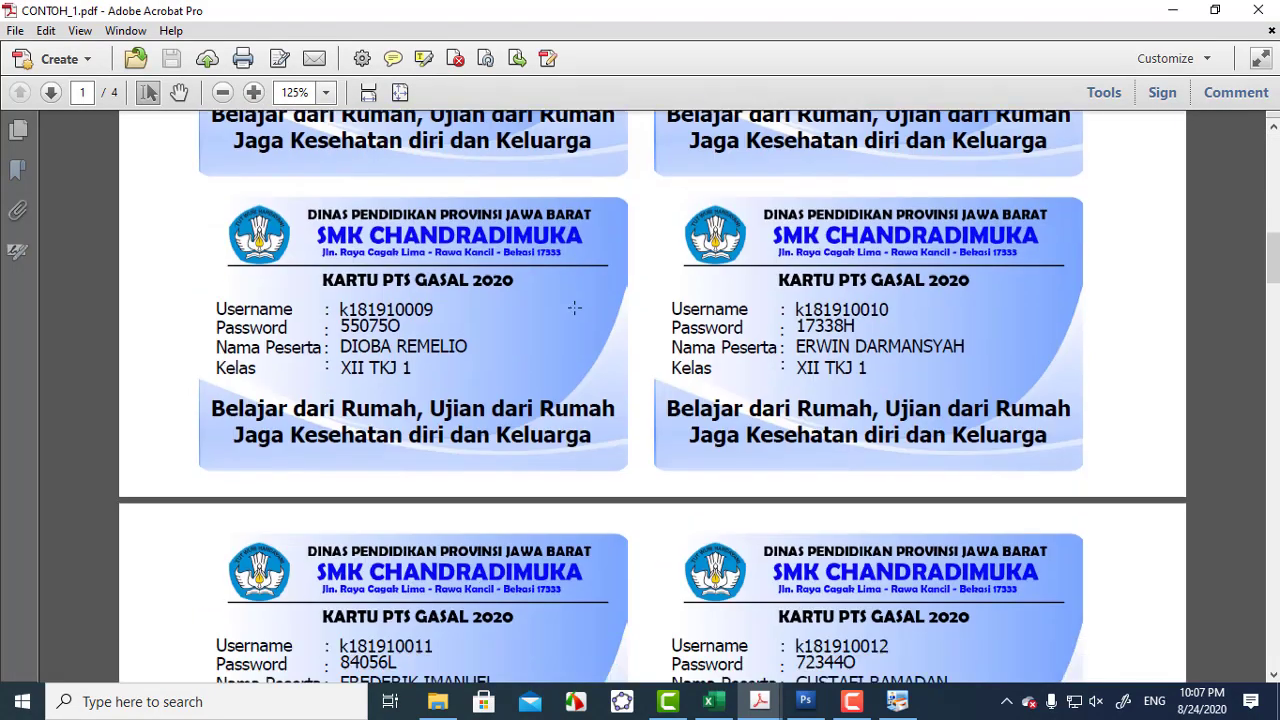
scroll(574, 308, down, 10)
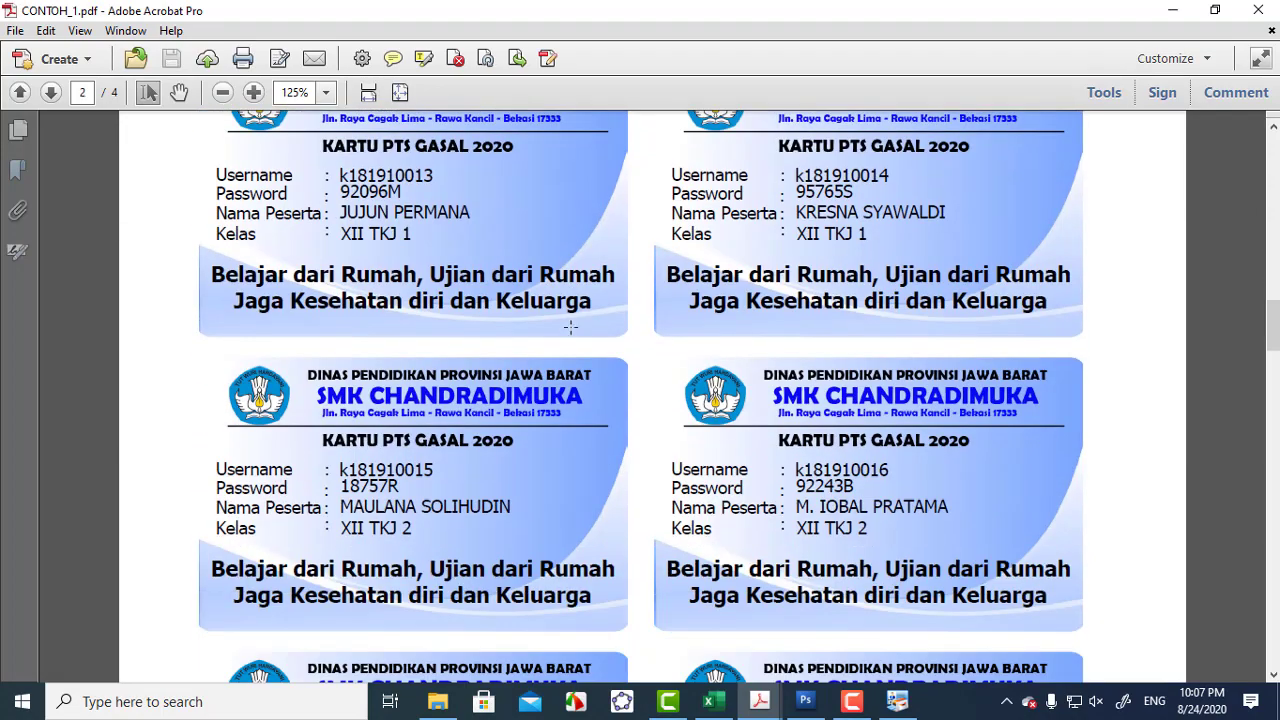
scroll(570, 327, down, 11)
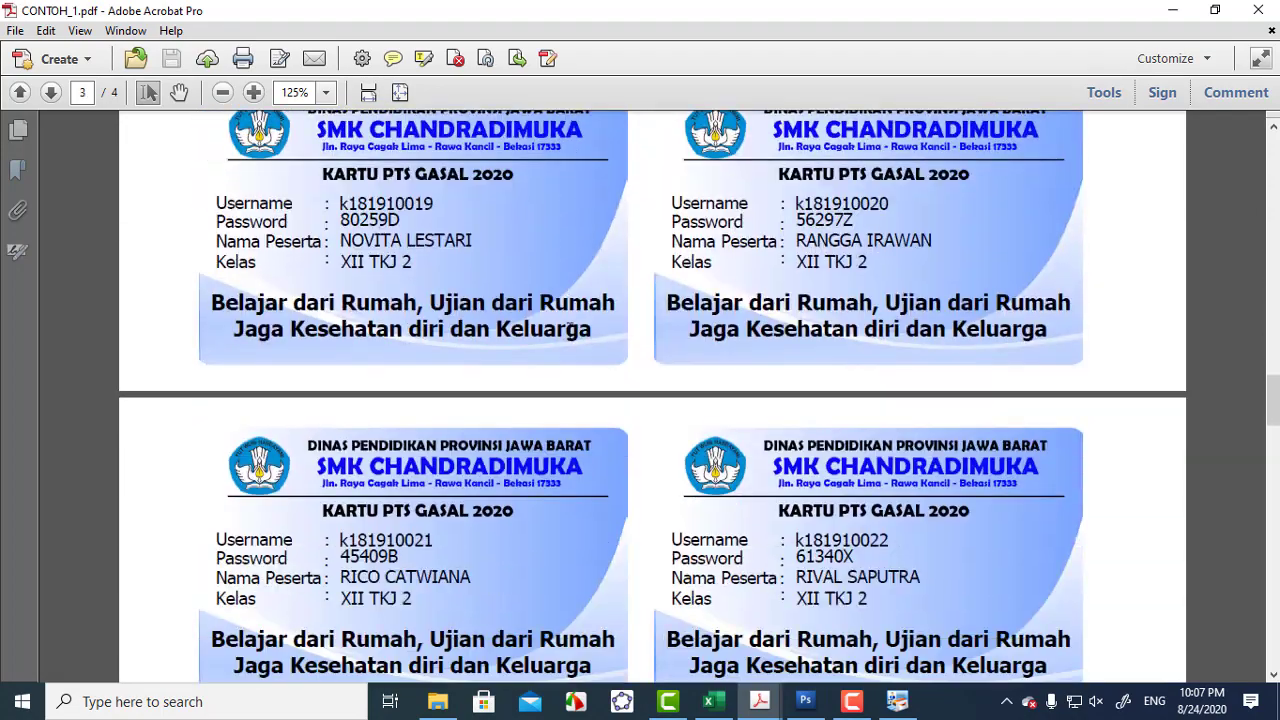
scroll(587, 314, down, 13)
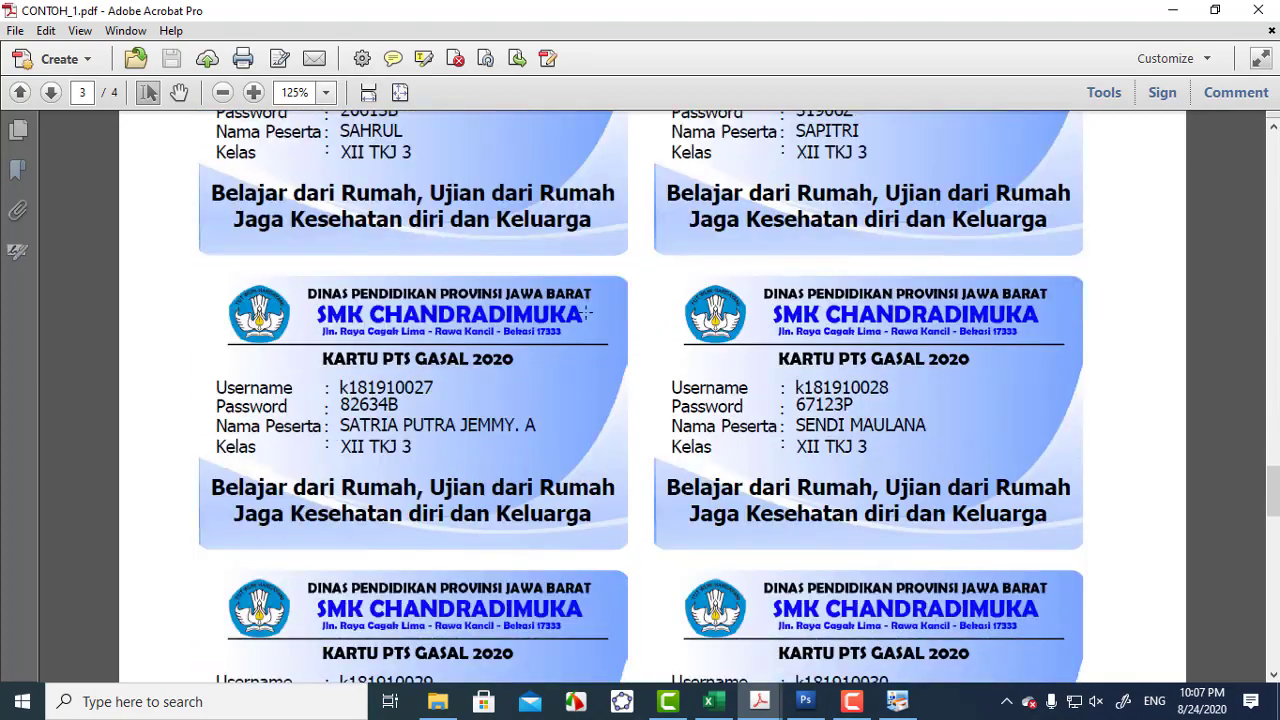
scroll(587, 314, down, 12)
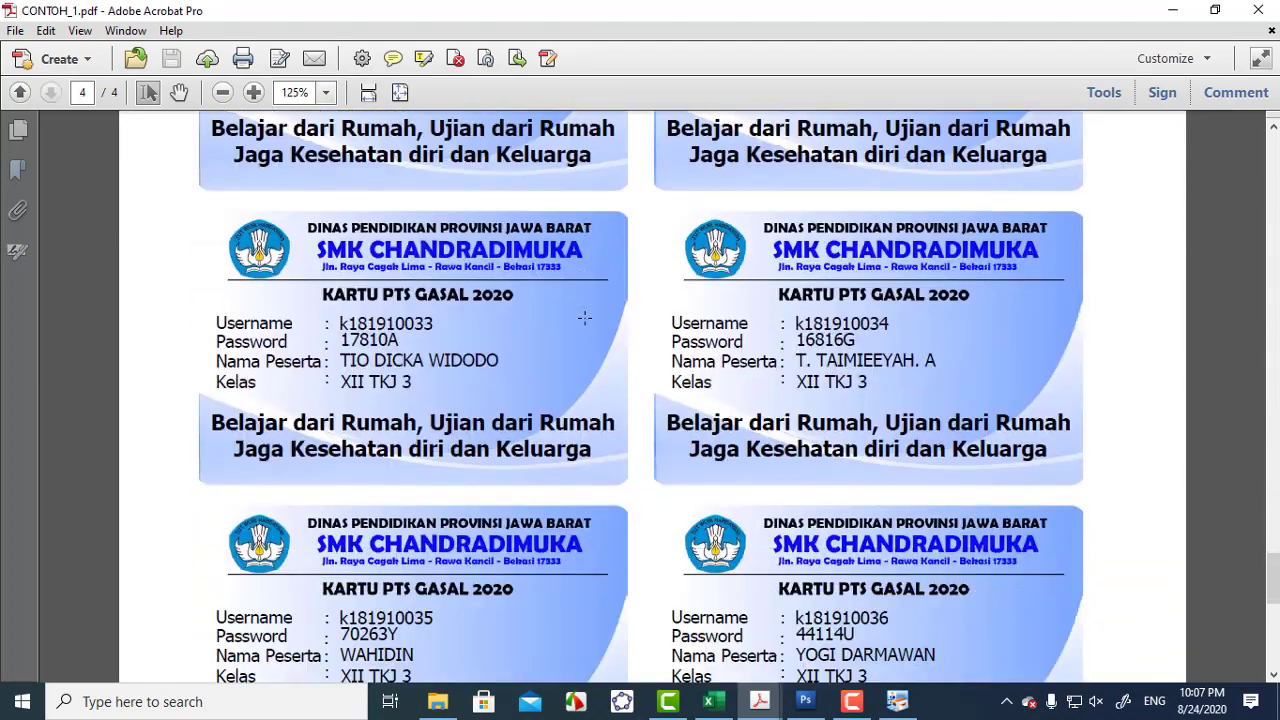
scroll(585, 318, down, 7)
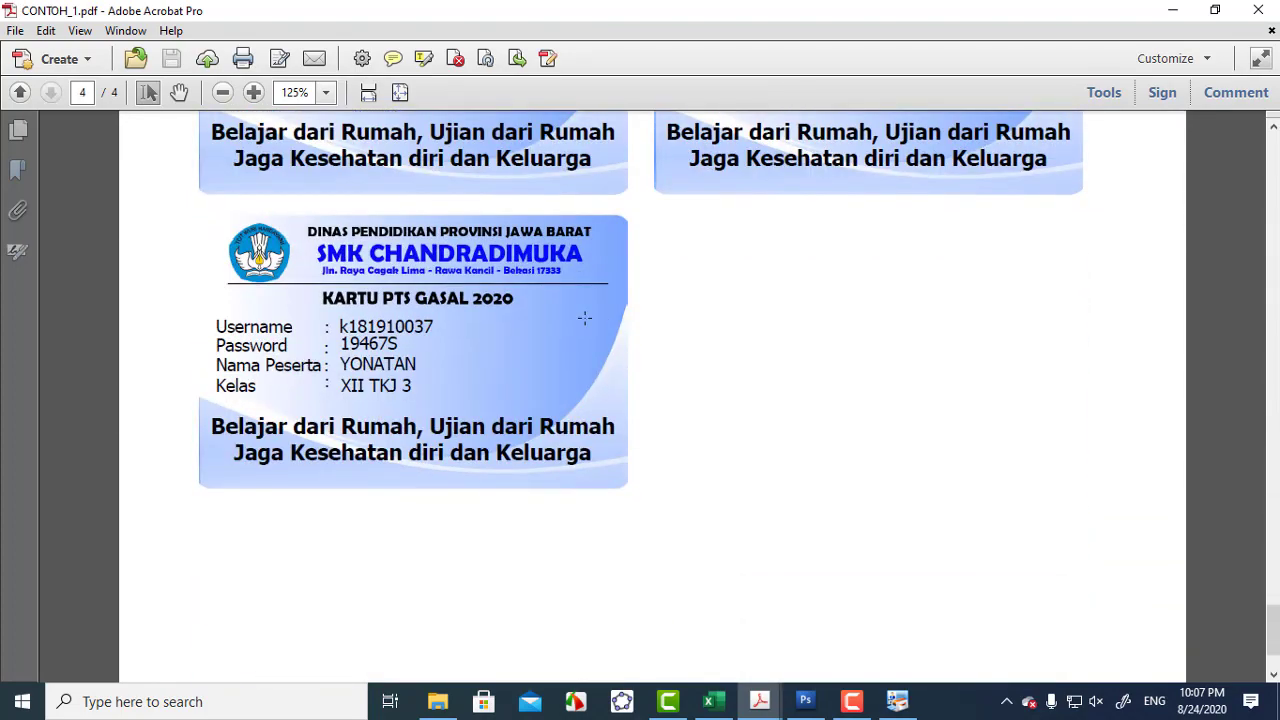
scroll(579, 315, up, 18)
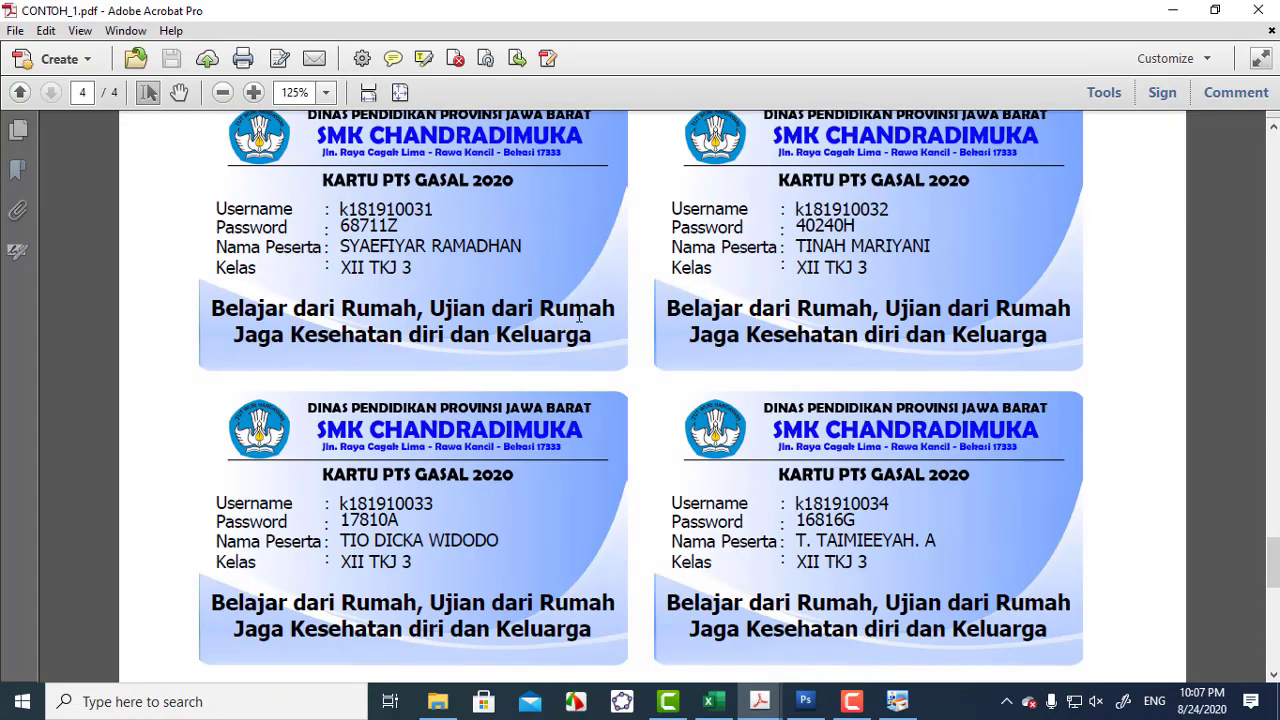
scroll(629, 318, up, 4)
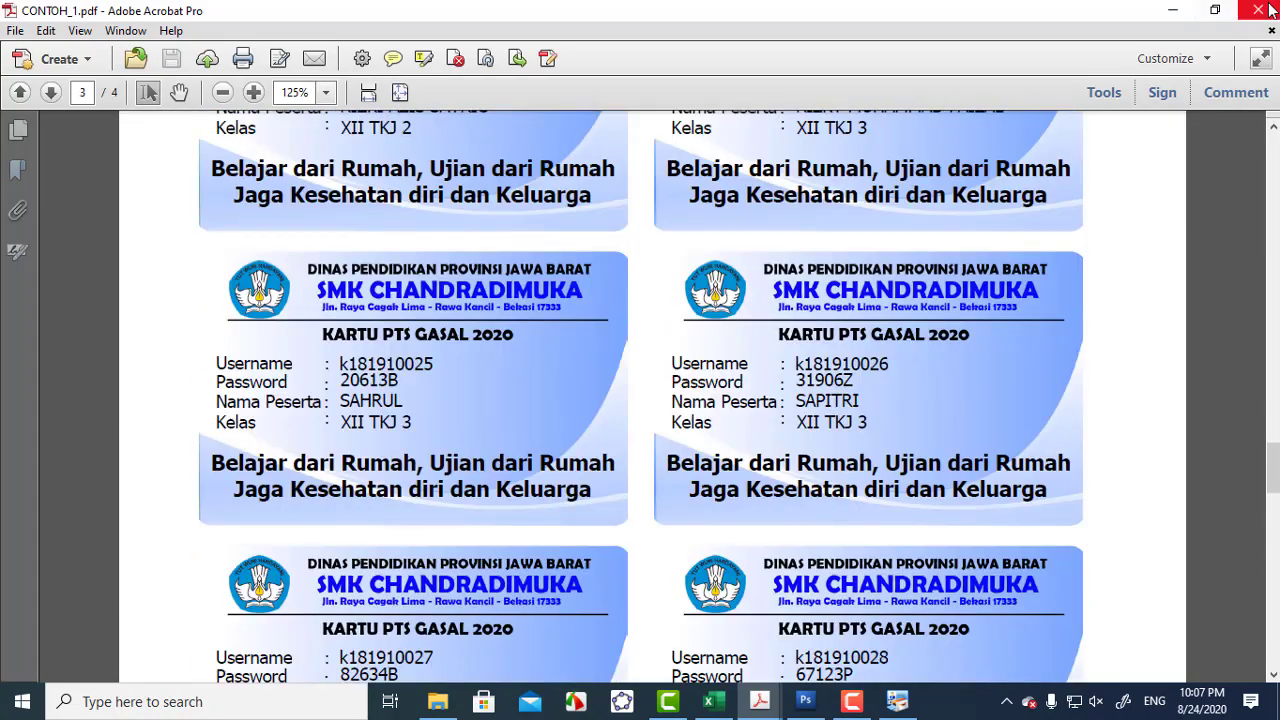
click(1259, 10)
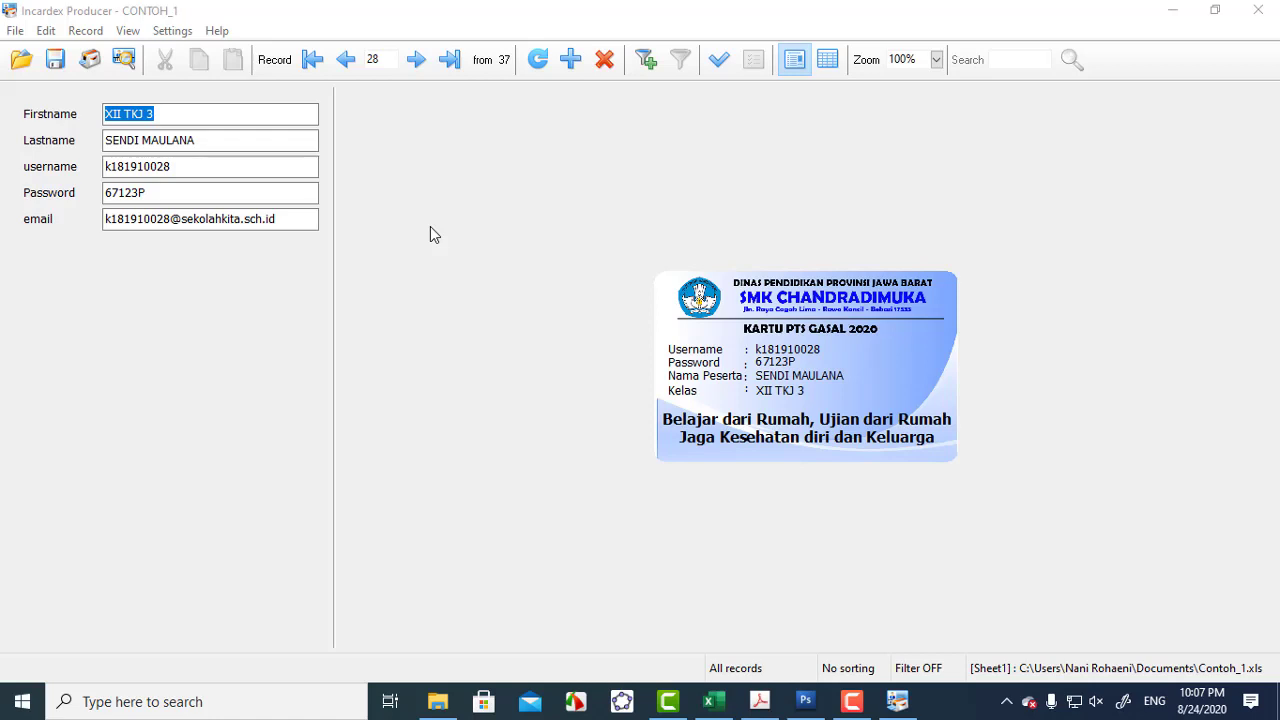
Step: Filter the records to those whose Firstname field equals XII TKJ 1
click(647, 63)
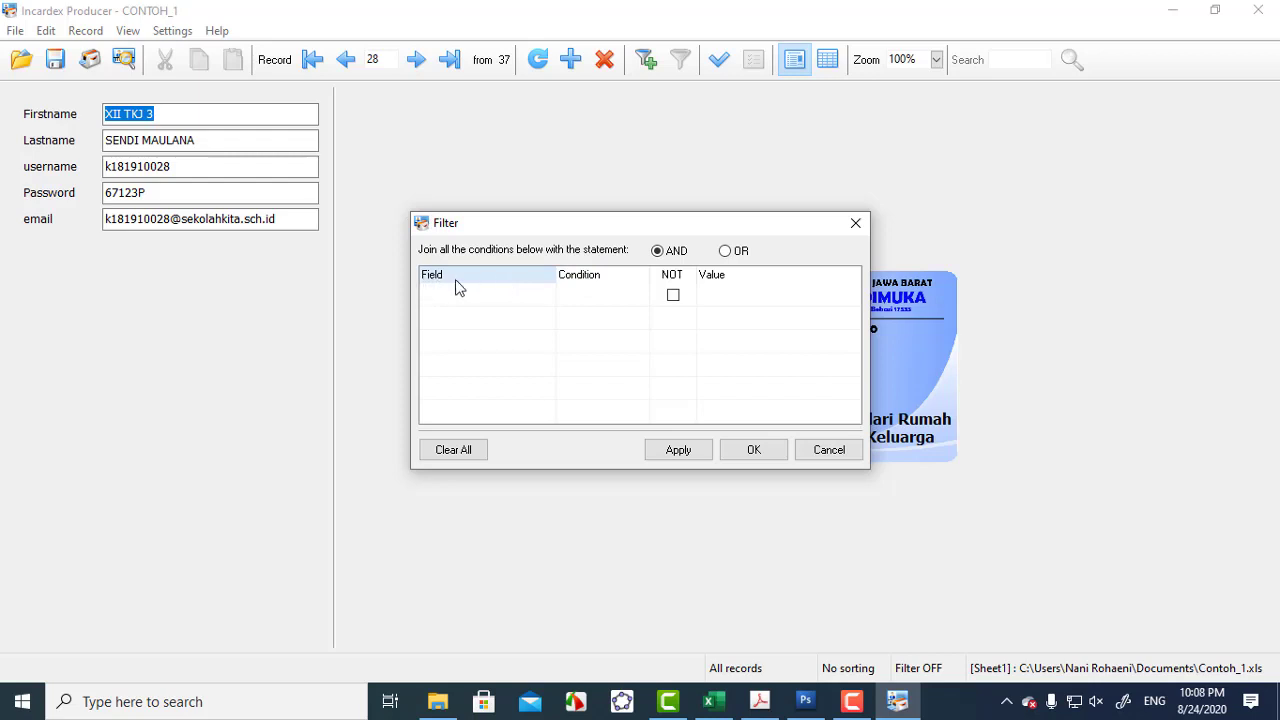
click(477, 299)
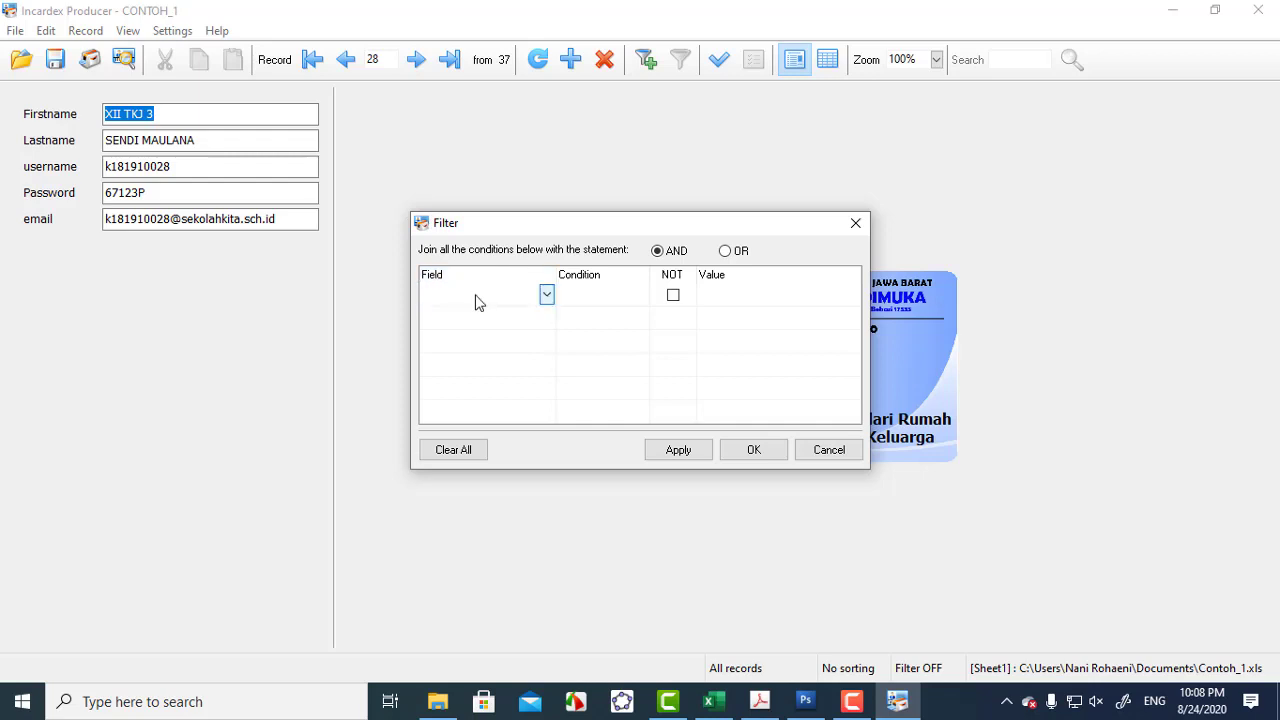
click(547, 293)
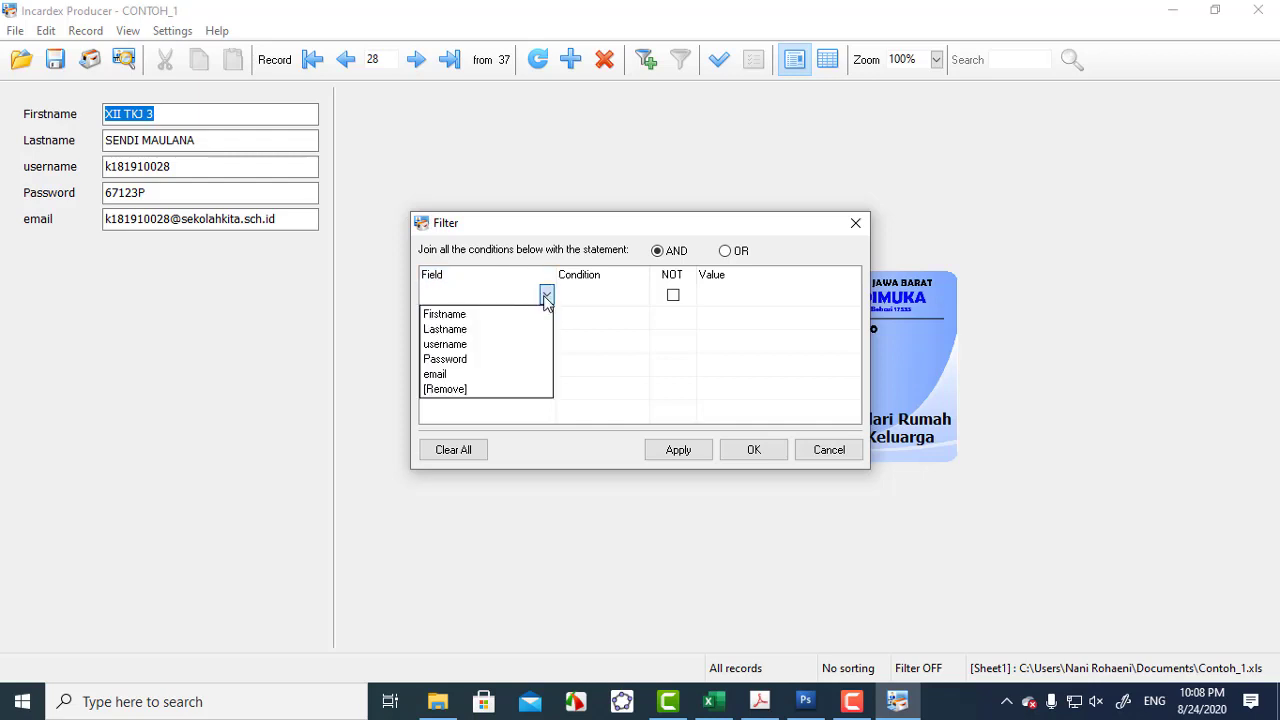
click(465, 316)
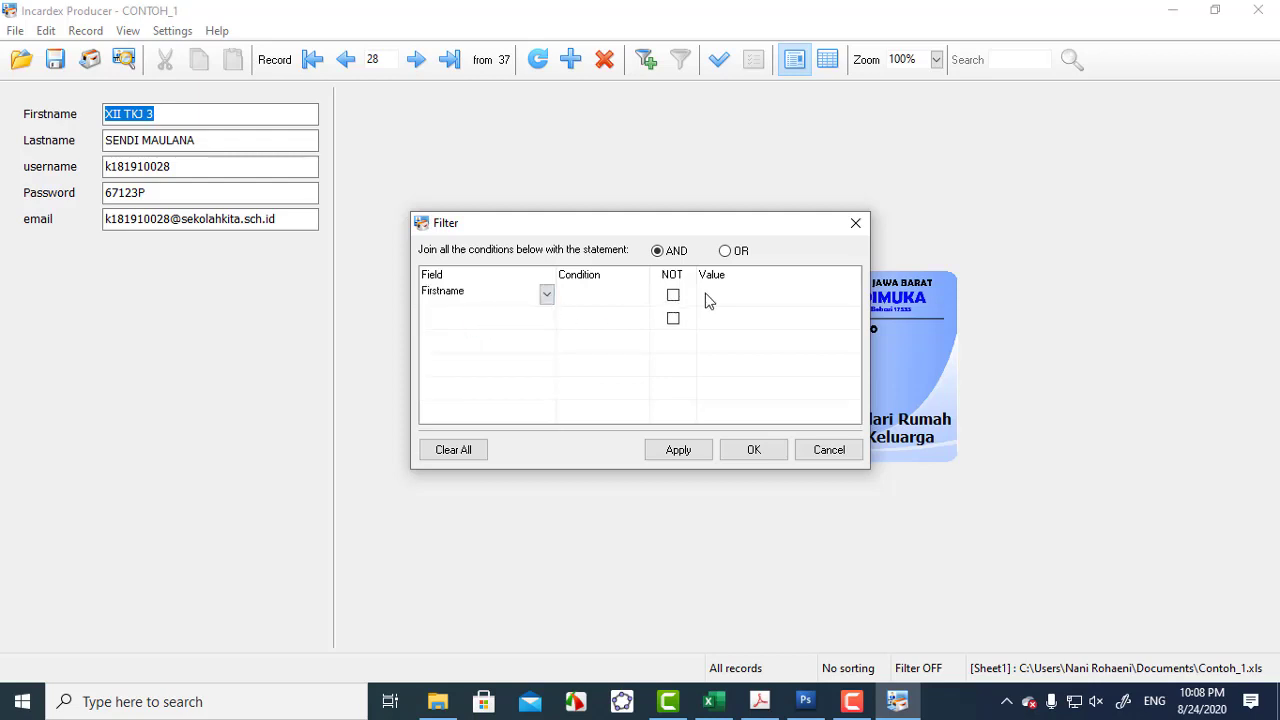
click(610, 296)
click(638, 295)
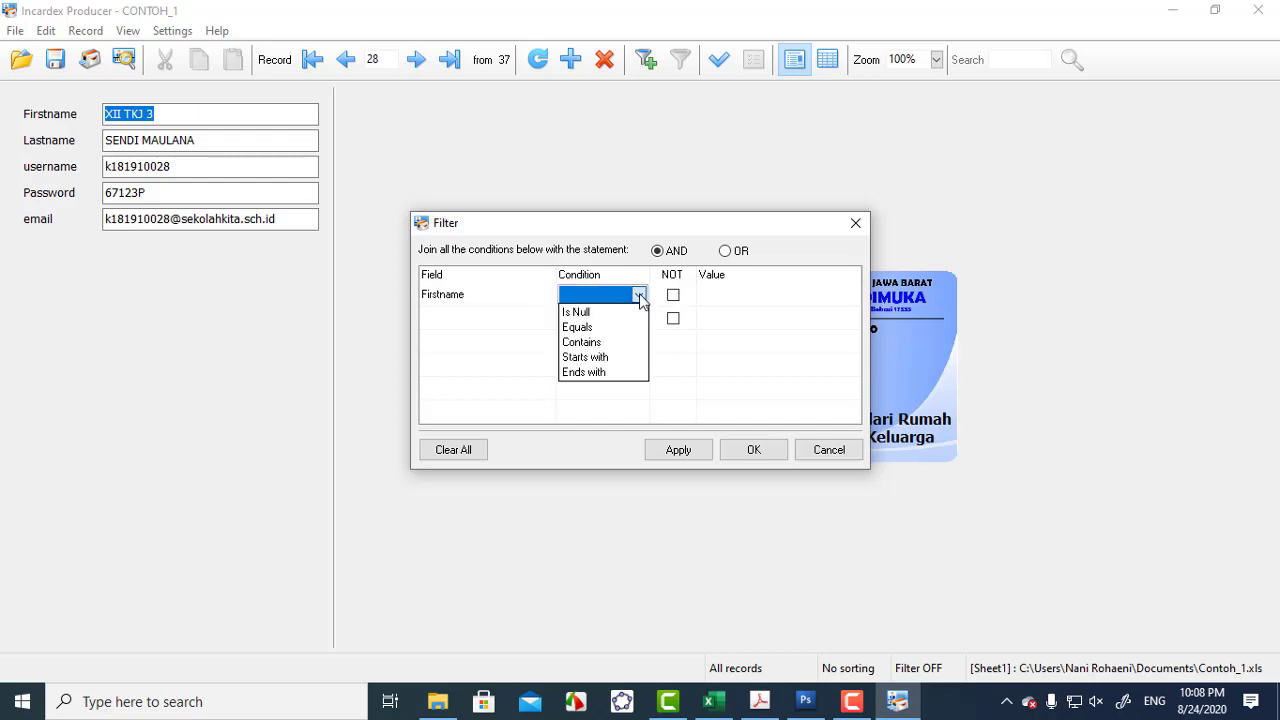
click(600, 327)
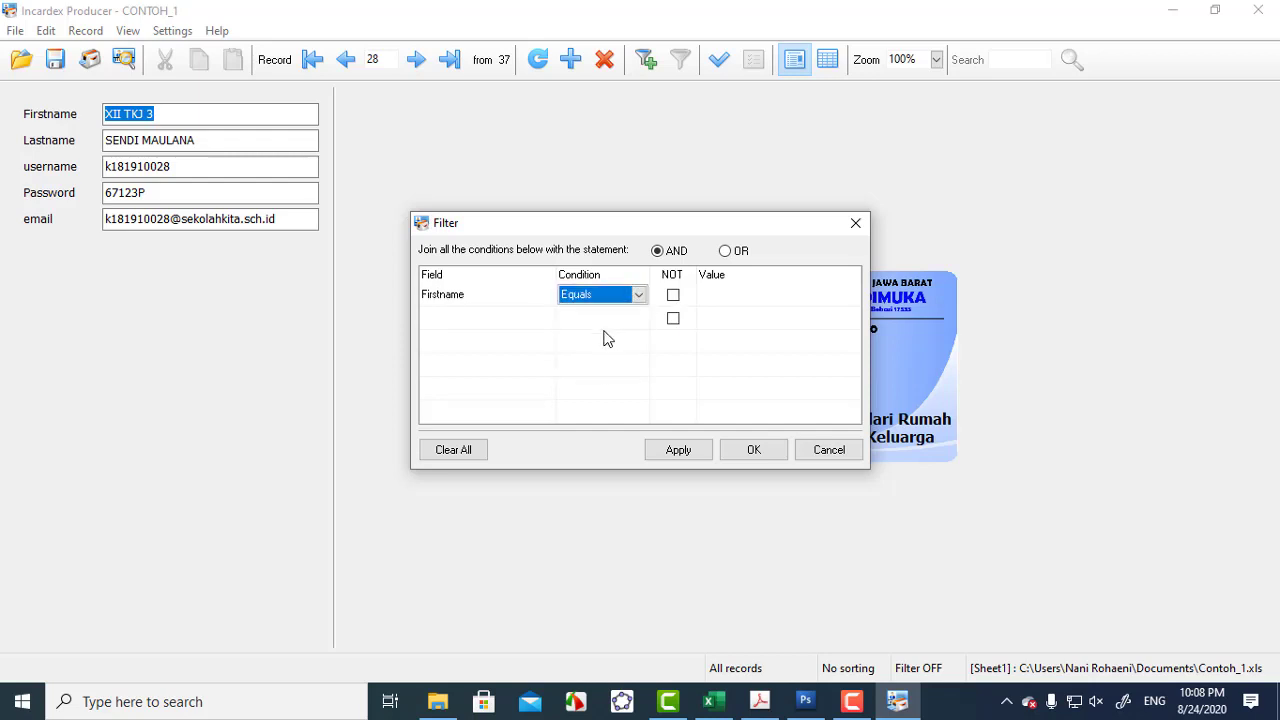
click(718, 287)
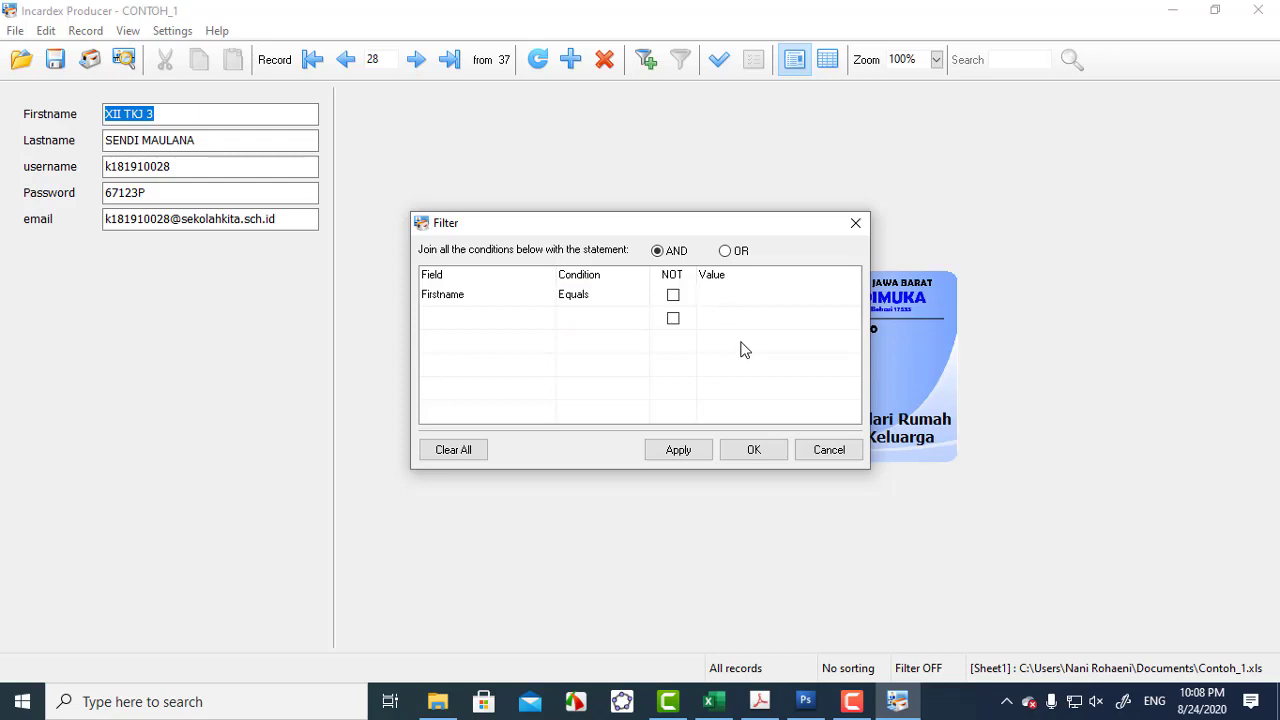
text(XII TKJ 1)
click(742, 450)
click(750, 450)
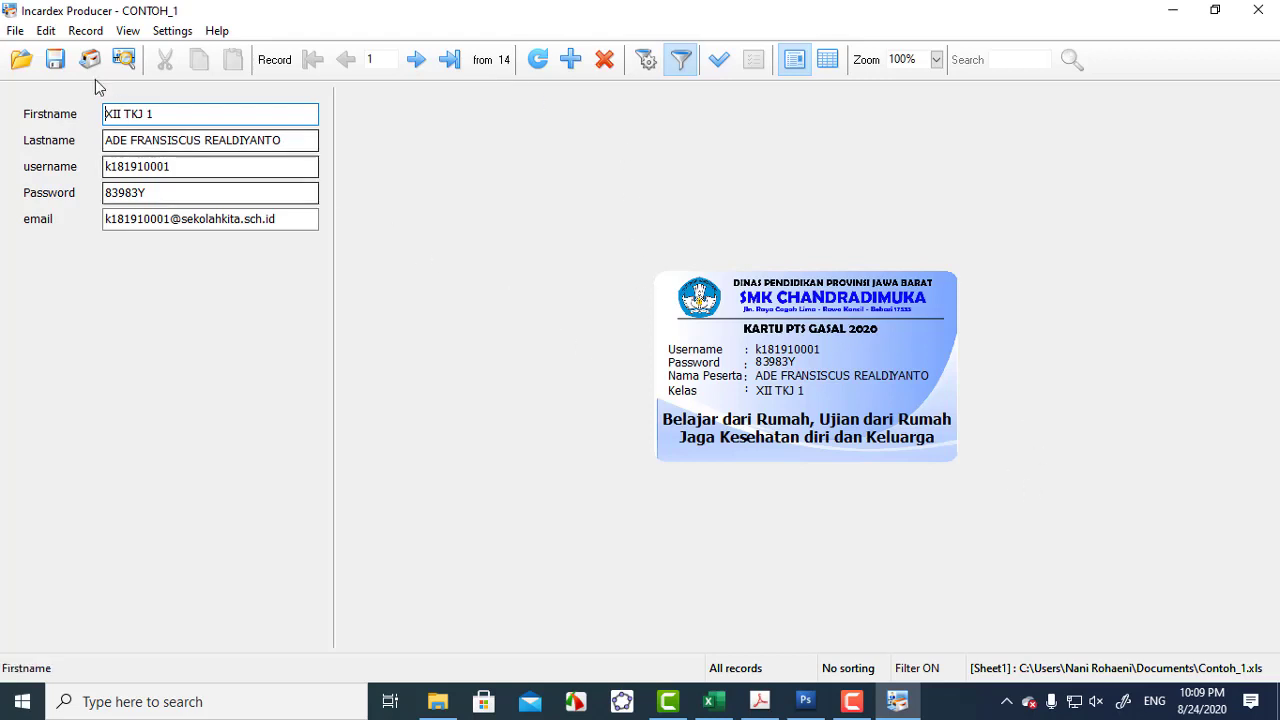
Step: Print all the filtered cards and save the PDF as Kartu XII TKJ 1 in the Documents folder
click(15, 31)
click(33, 170)
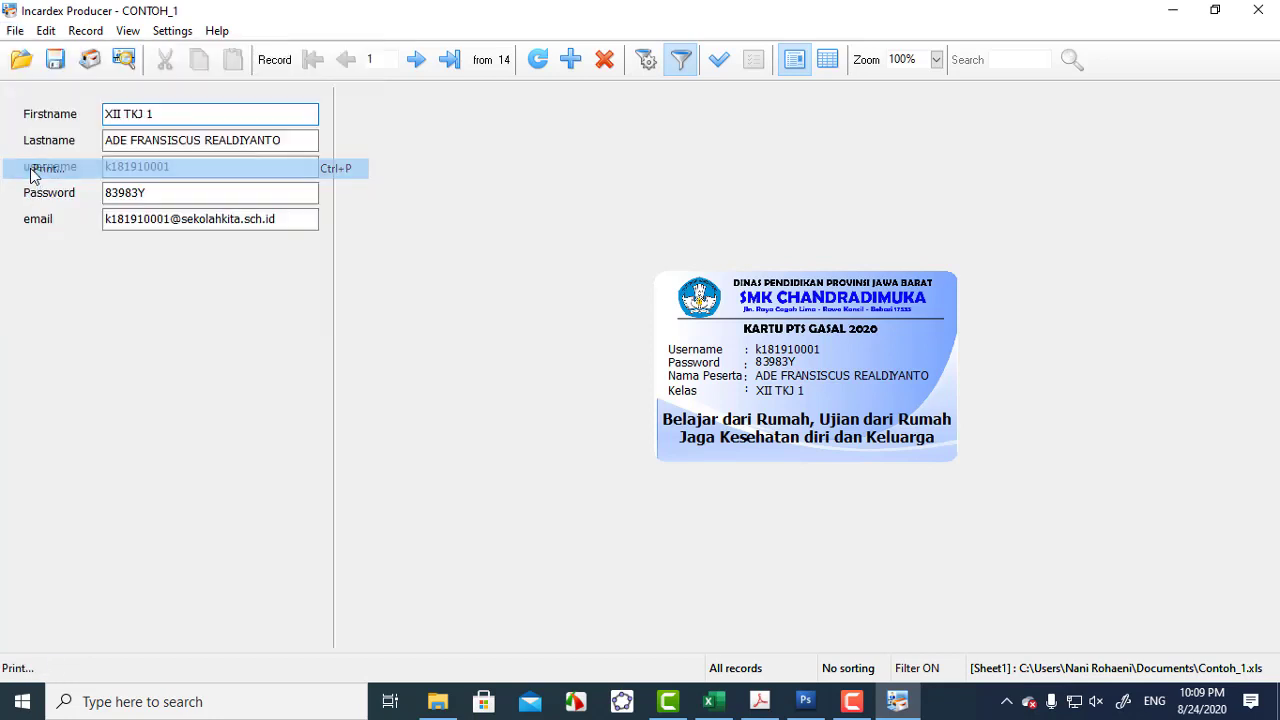
click(480, 334)
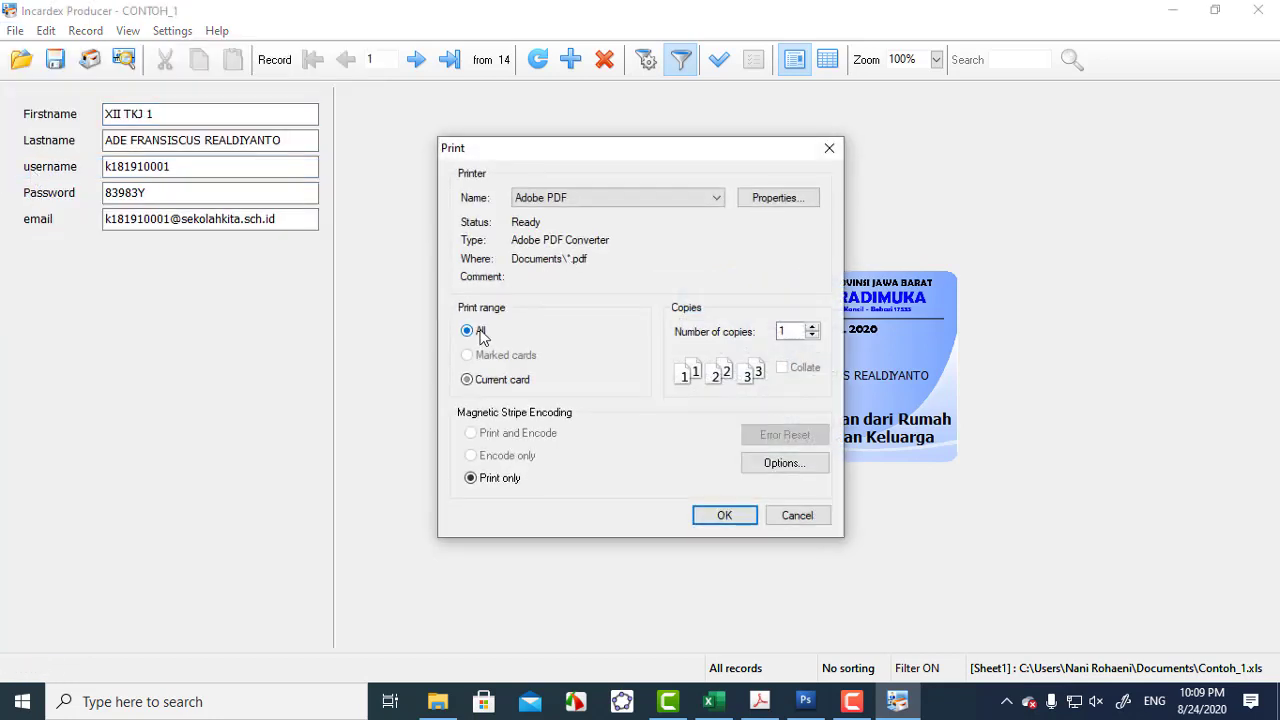
click(725, 515)
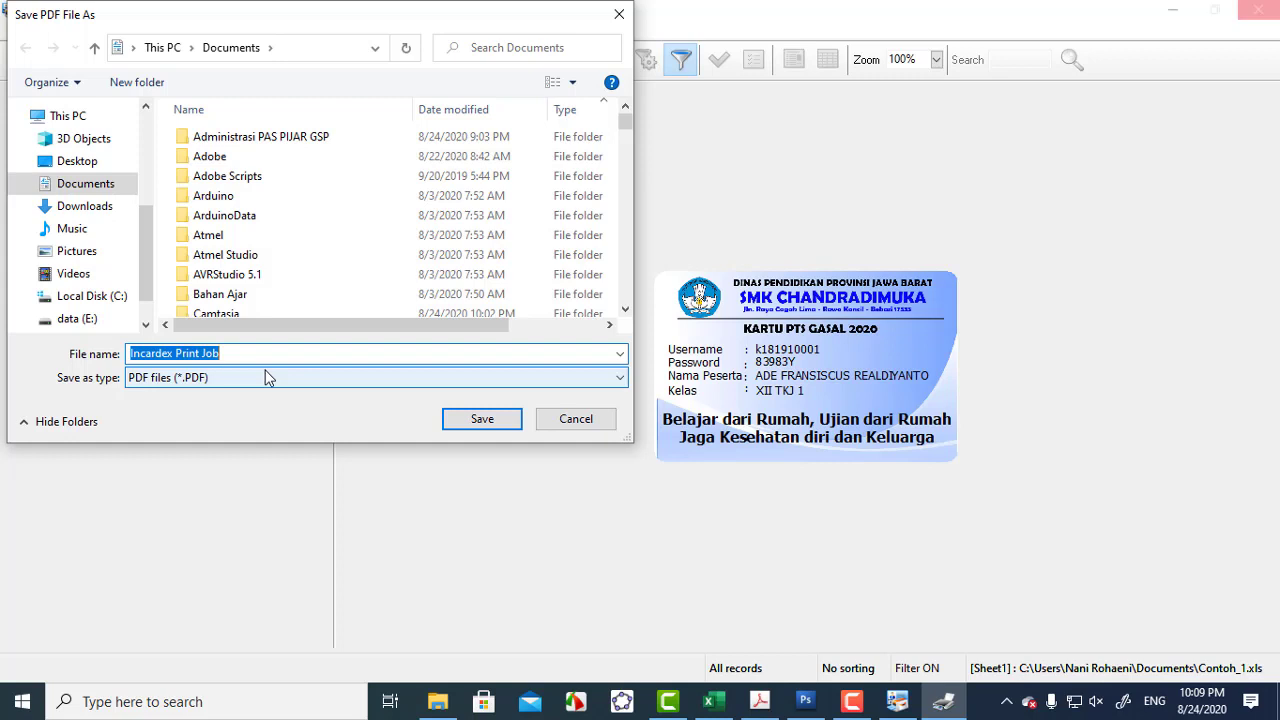
text(Kartu)
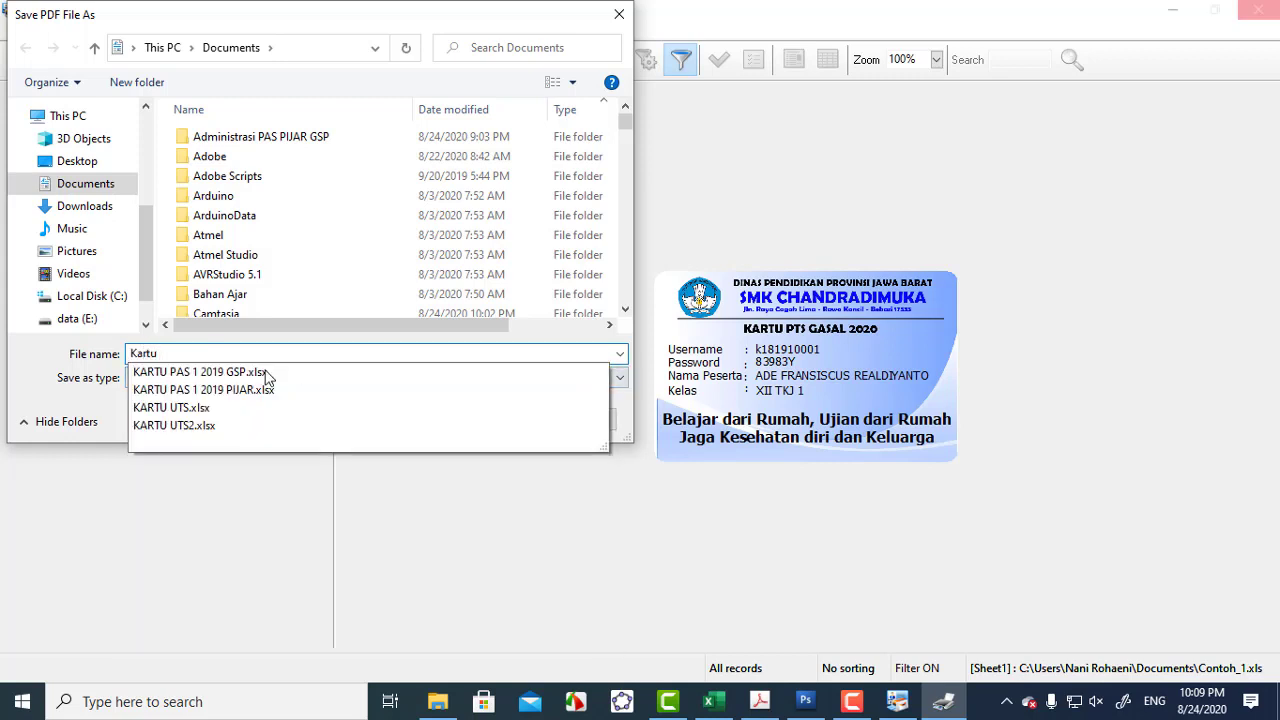
text( XII T)
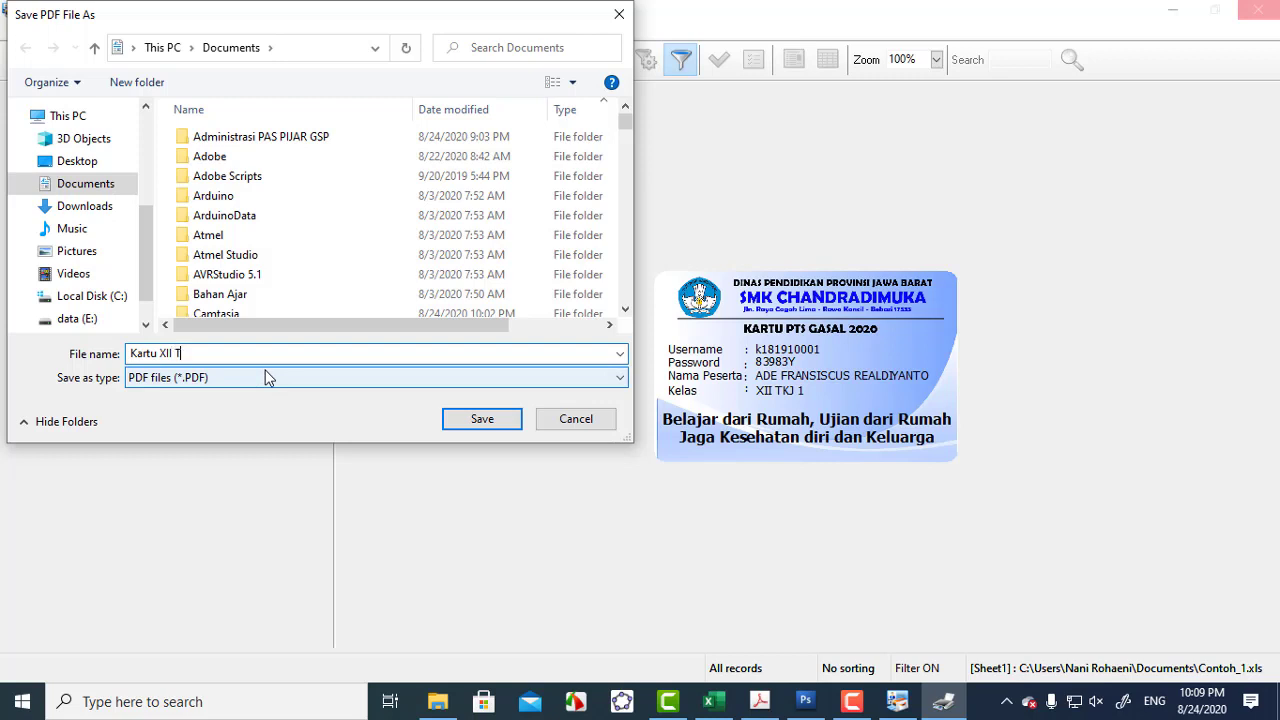
text(KJ 1)
click(480, 423)
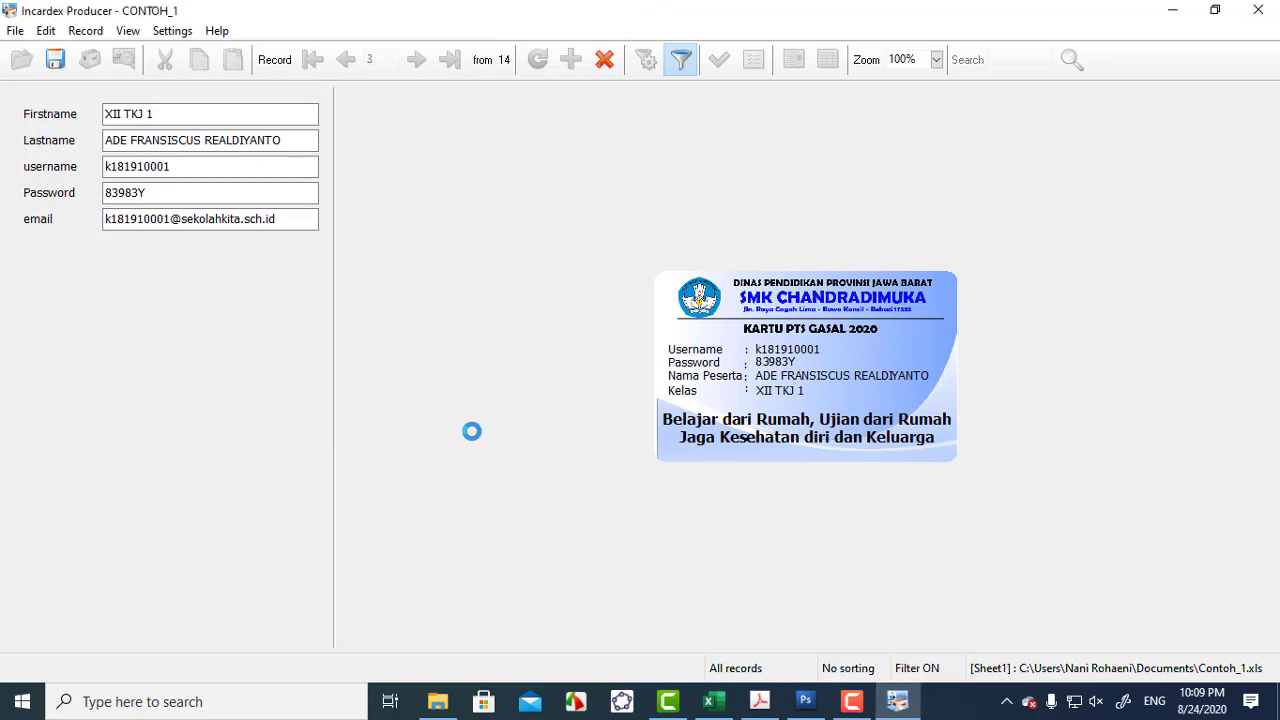
Step: Examine the printed class cards on both pages of Kartu XII TKJ 1.pdf
click(900, 703)
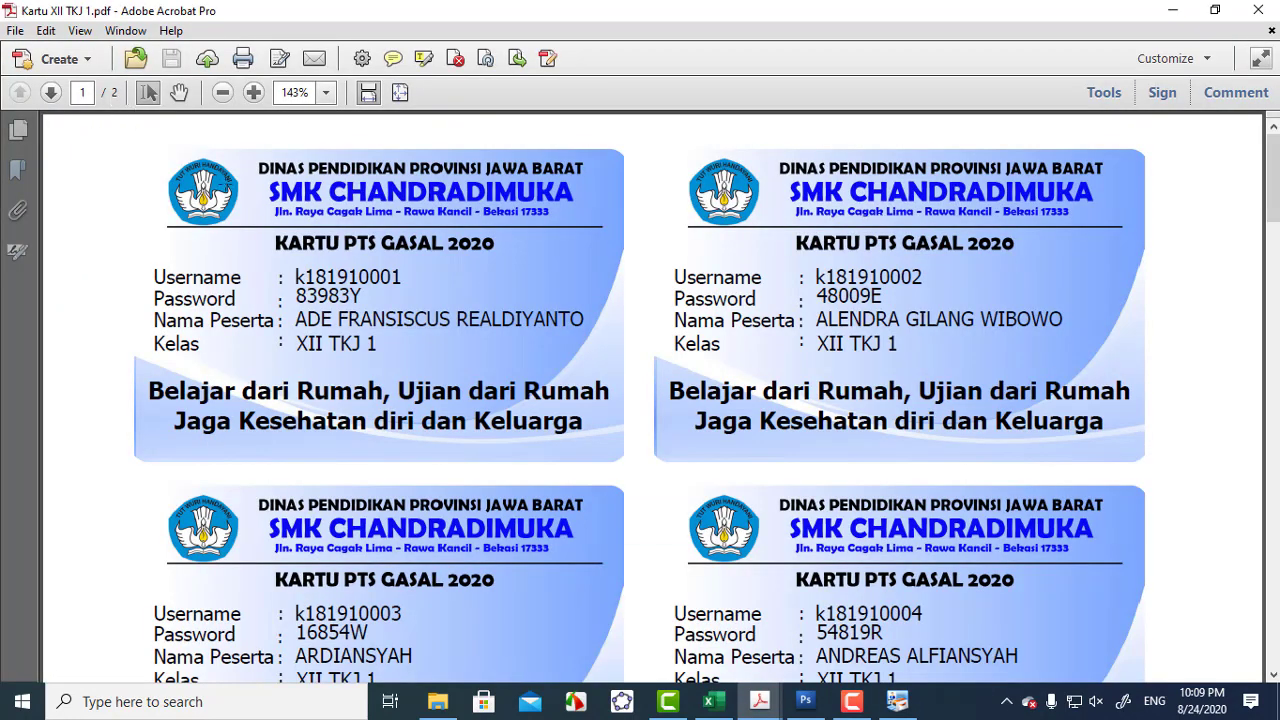
scroll(466, 340, down, 10)
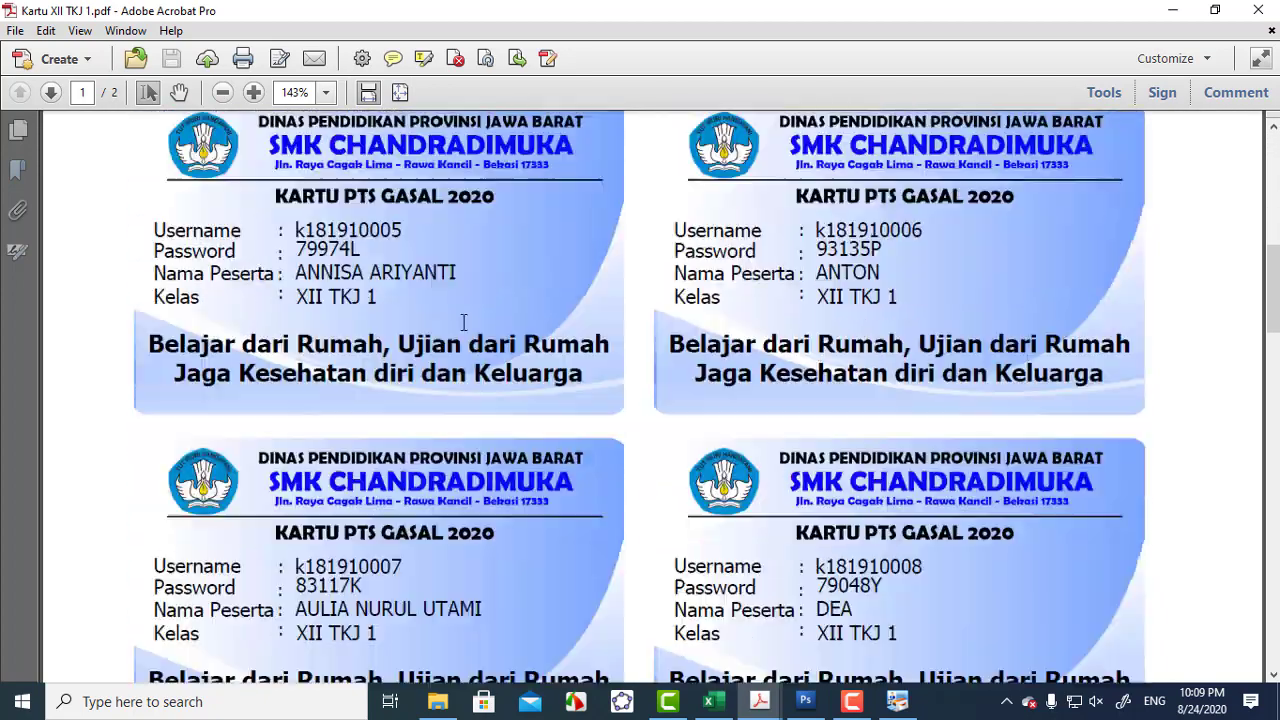
scroll(466, 340, down, 12)
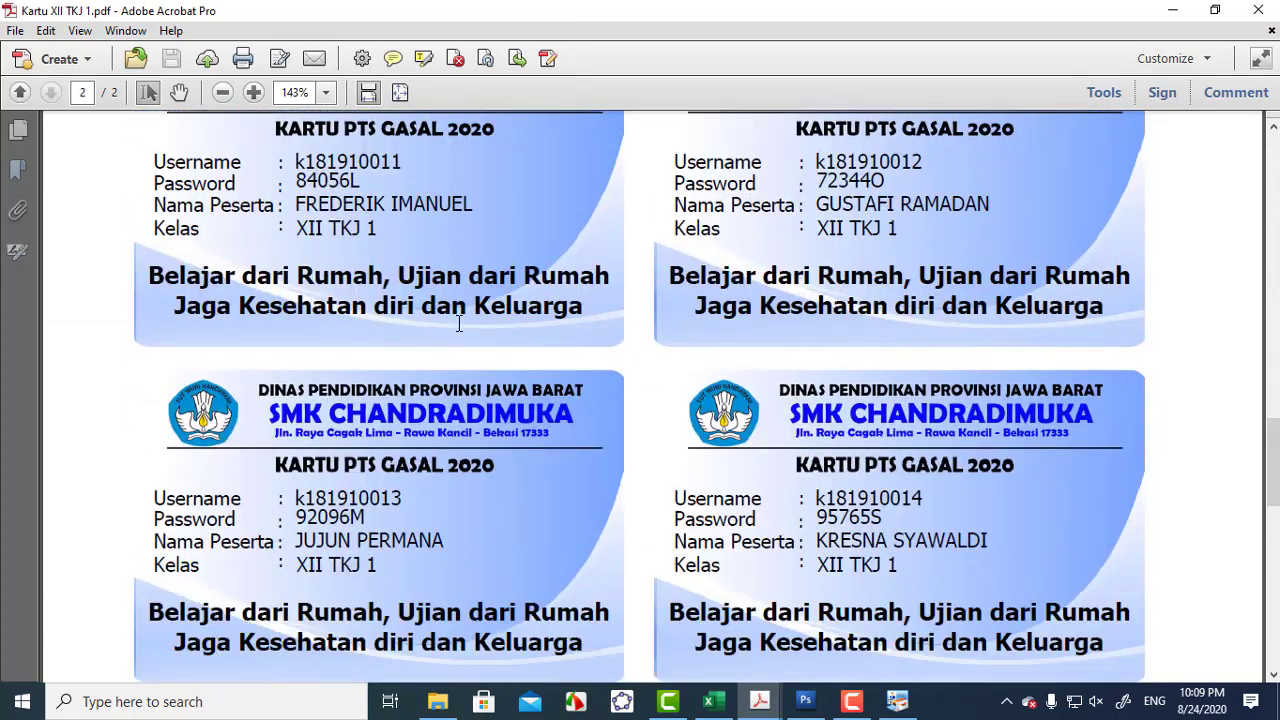
scroll(455, 318, down, 4)
scroll(455, 318, up, 8)
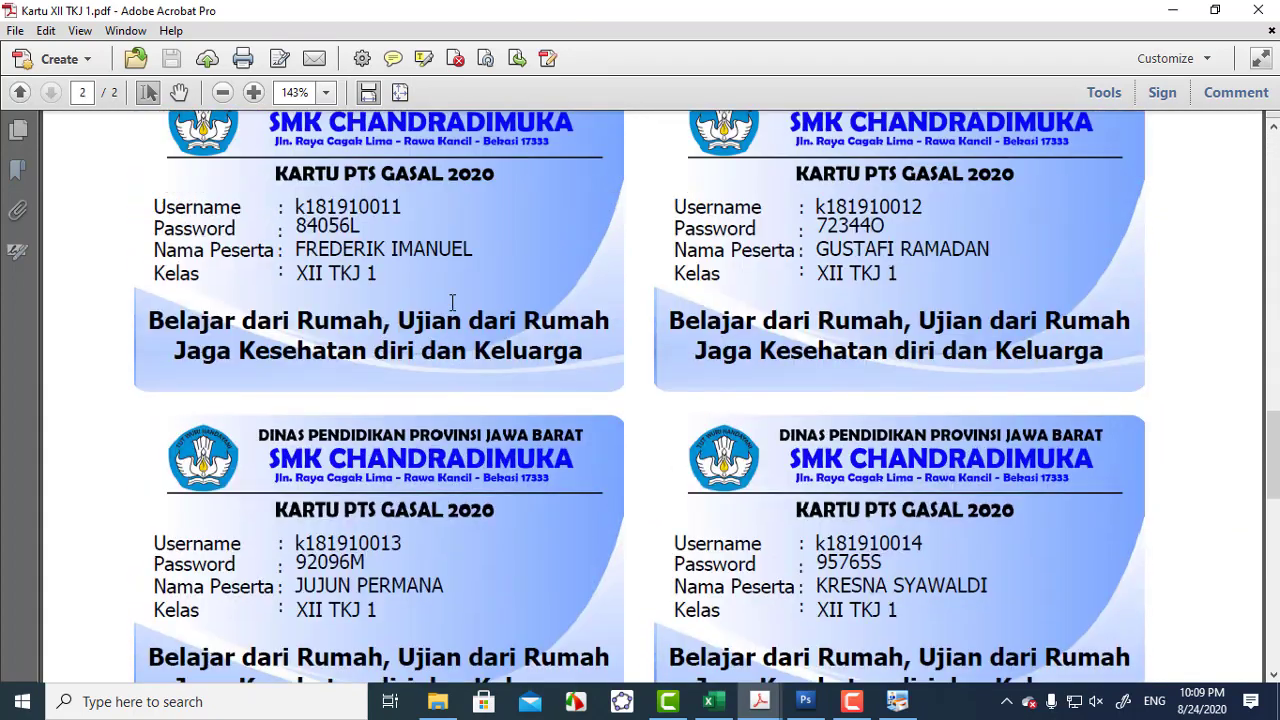
scroll(452, 301, up, 14)
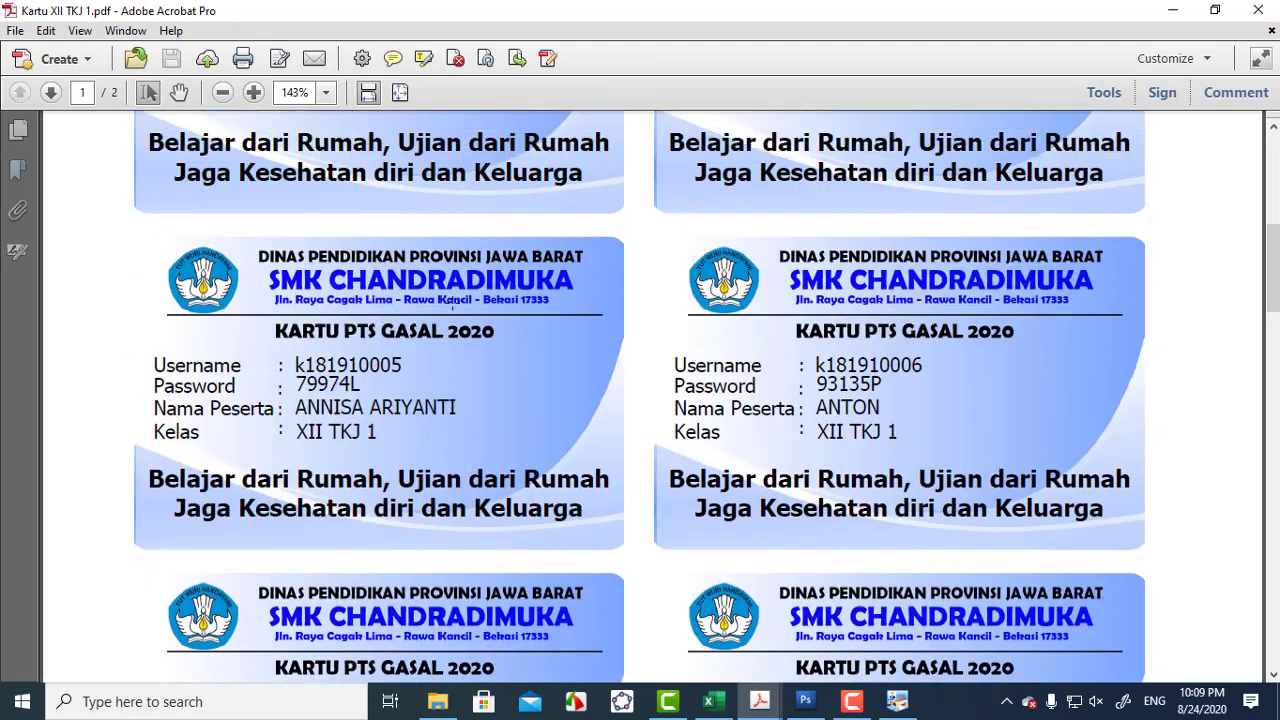
scroll(452, 301, up, 3)
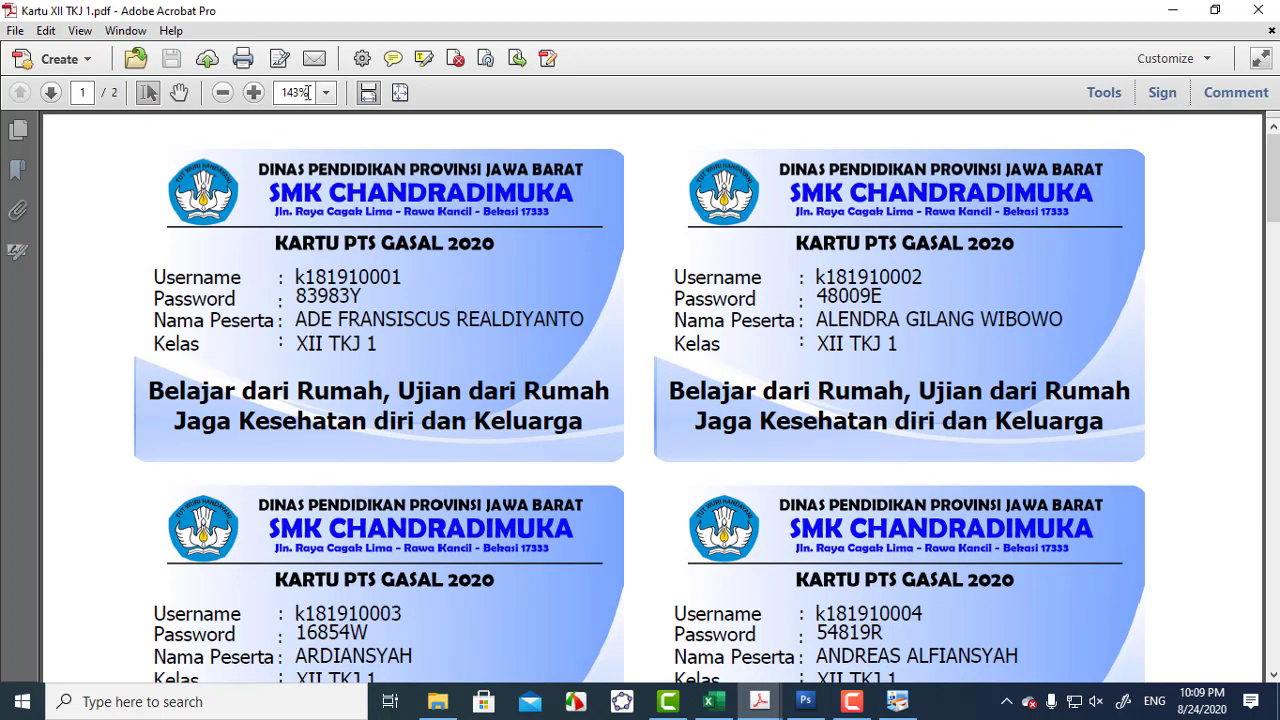
Step: Set the PDF zoom to 100% and review the card layout on both pages, ending at the first page
click(327, 94)
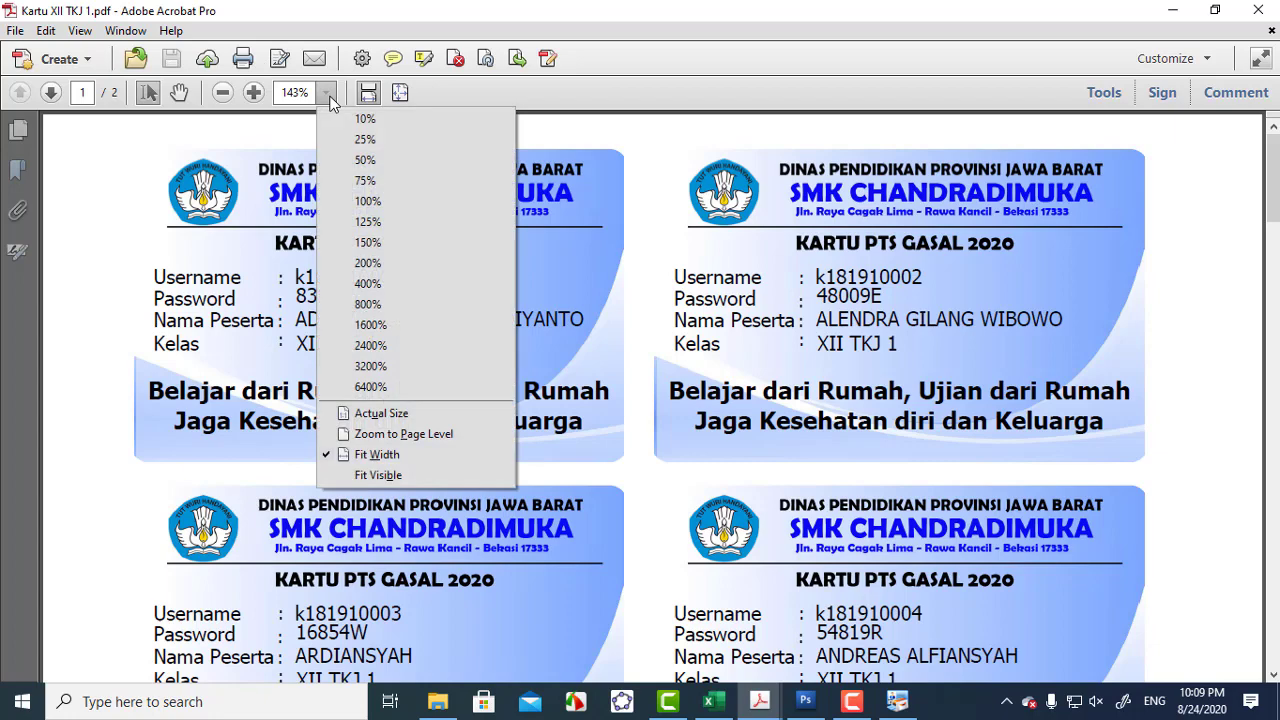
click(379, 203)
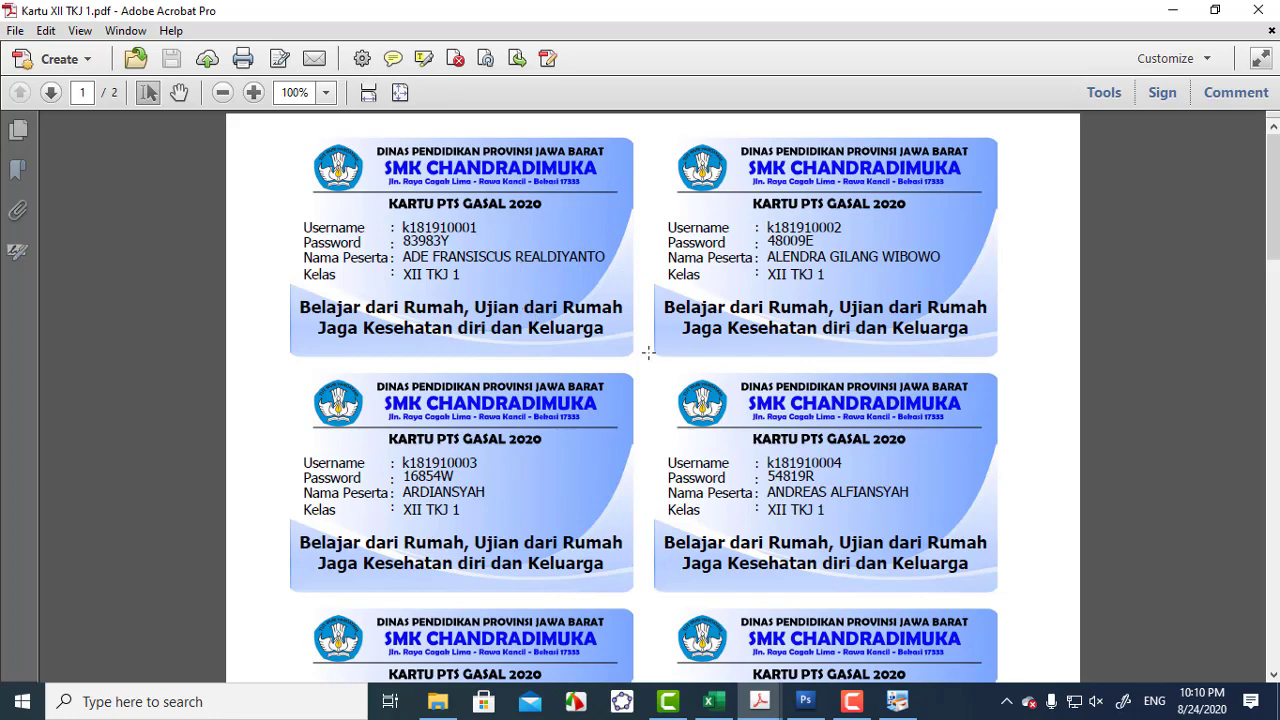
scroll(655, 360, down, 5)
scroll(654, 363, down, 3)
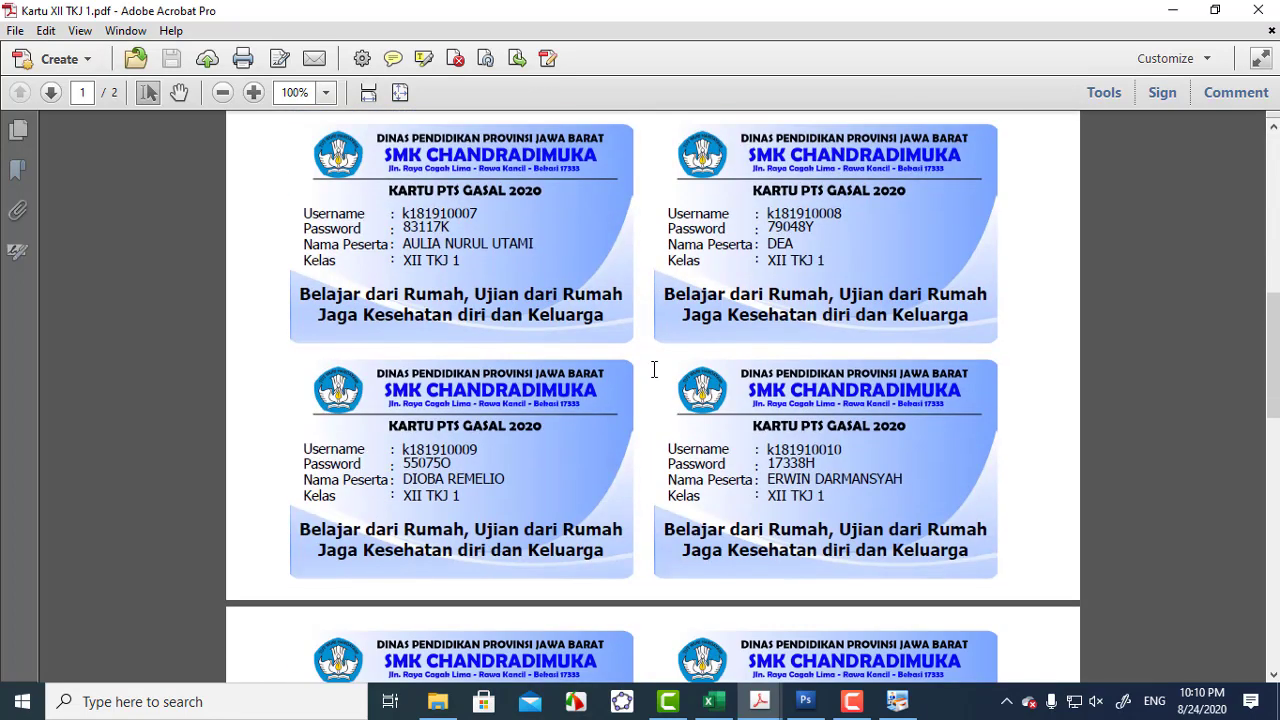
scroll(654, 370, up, 6)
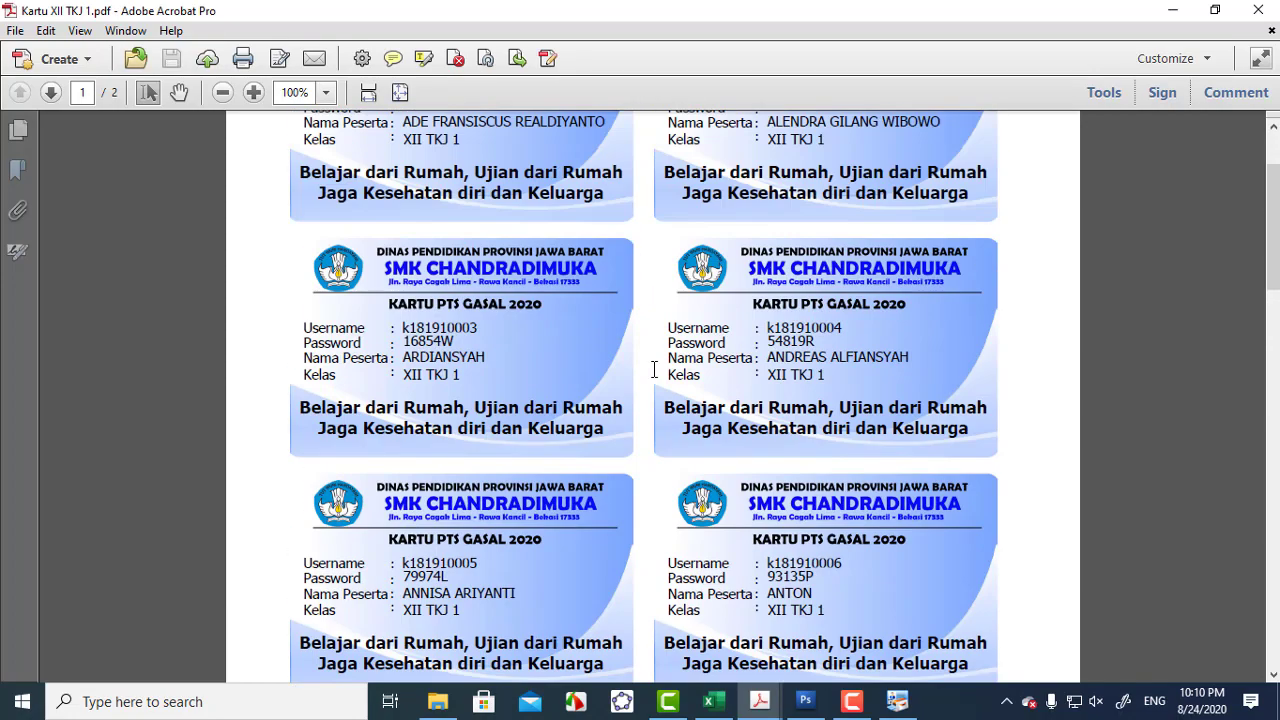
scroll(624, 312, down, 6)
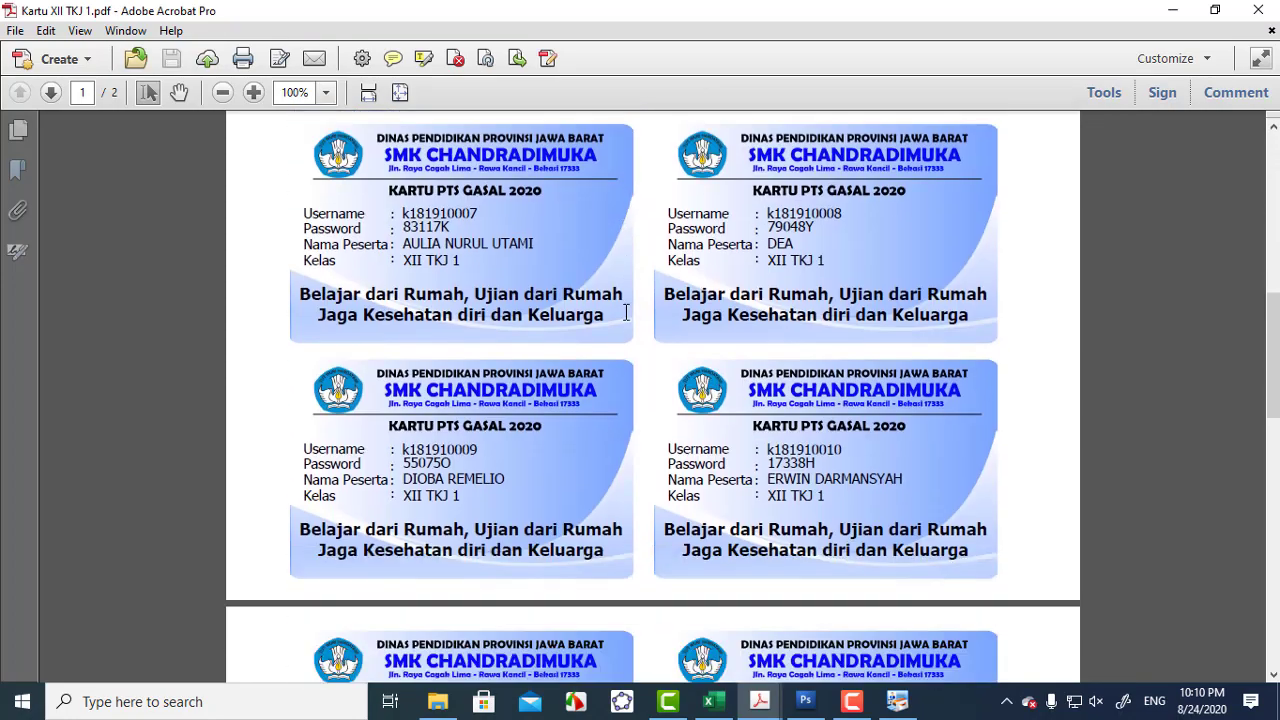
scroll(624, 310, down, 3)
scroll(620, 300, down, 4)
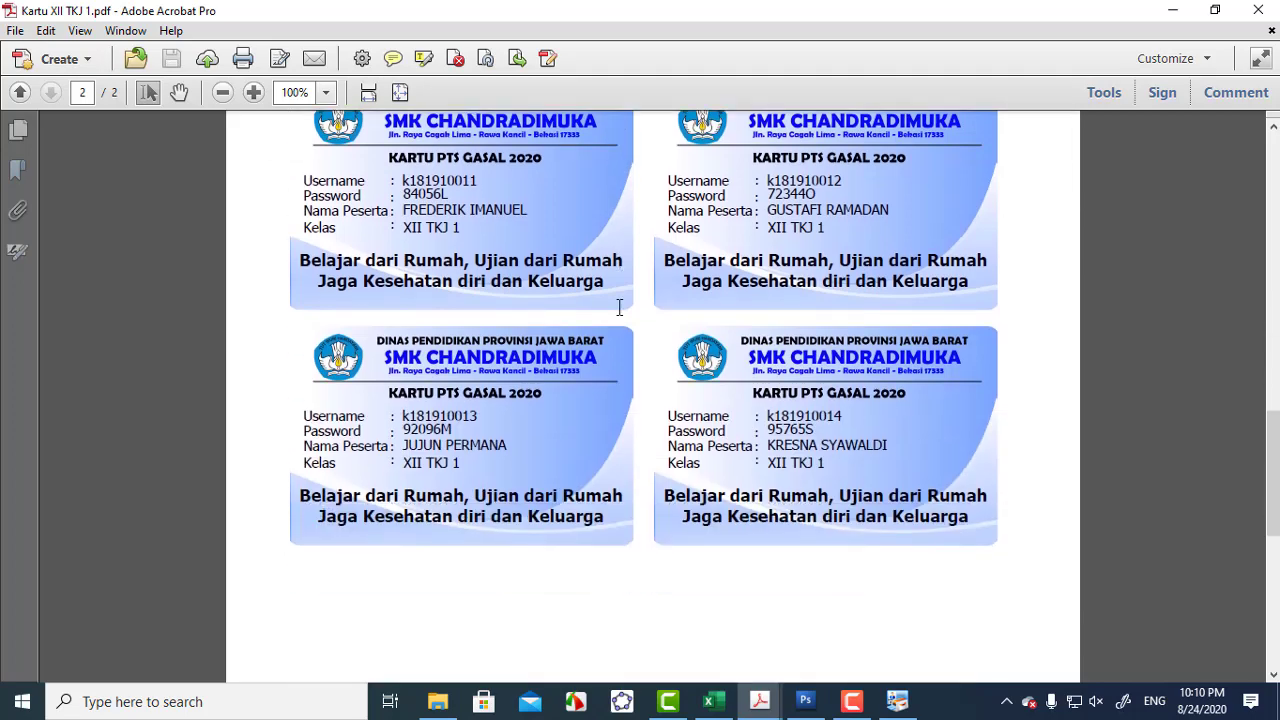
scroll(620, 308, up, 10)
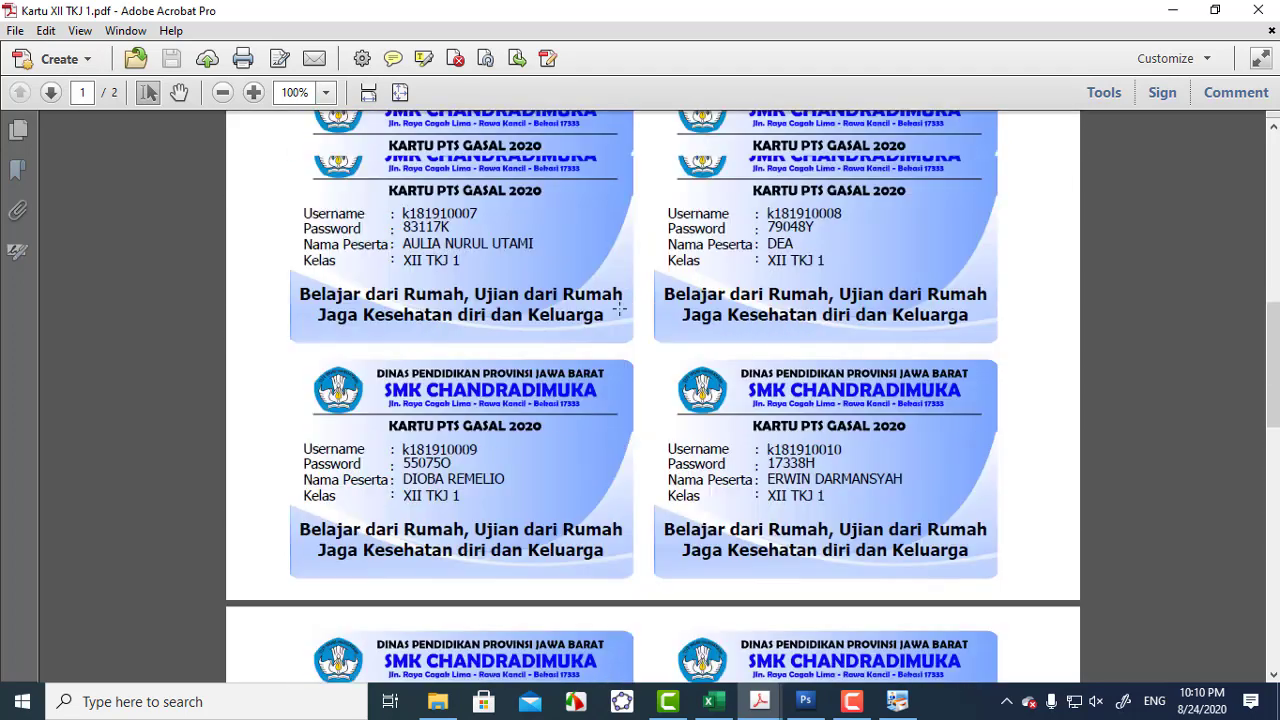
scroll(619, 308, up, 2)
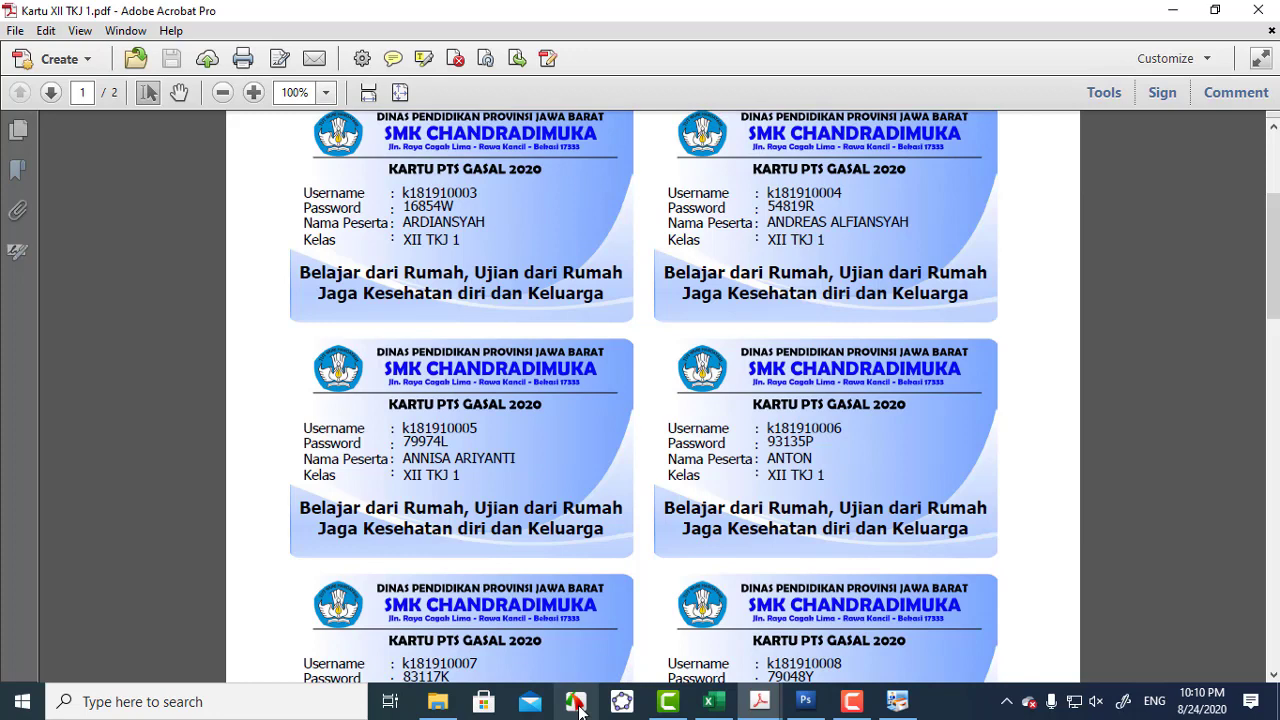
scroll(651, 489, up, 5)
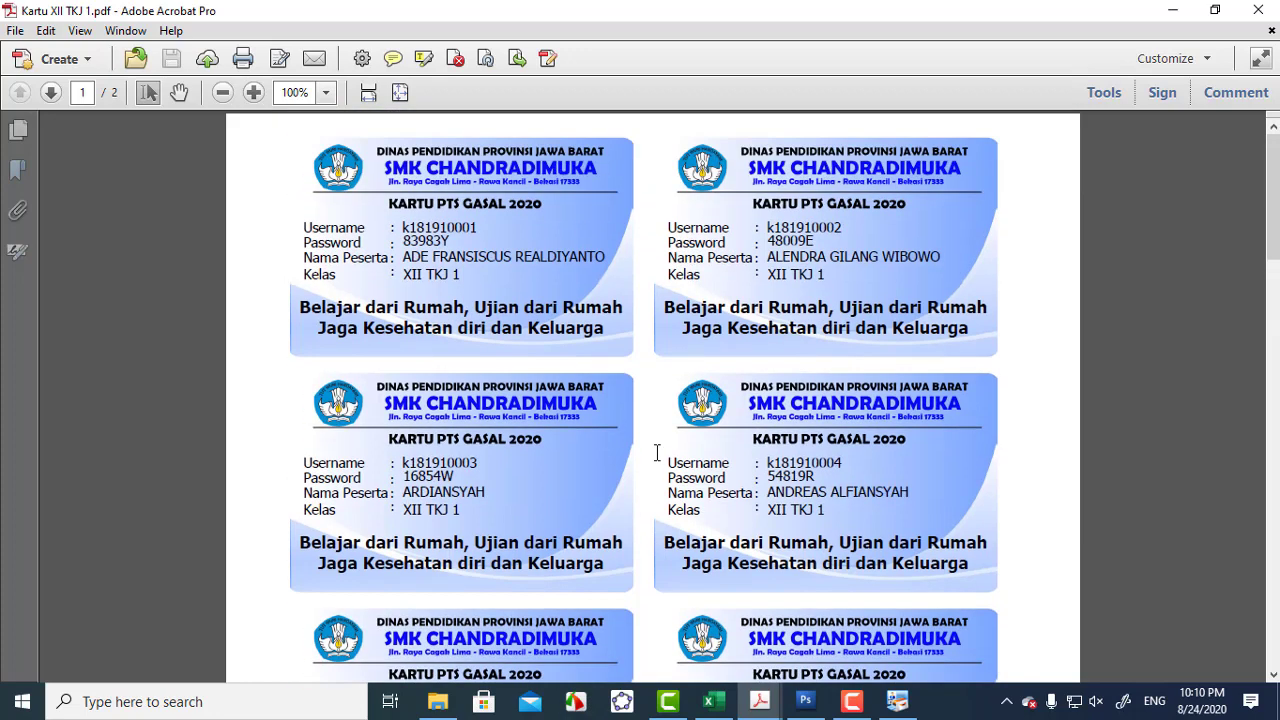
Step: Switch to FastStone Capture and set the capture destination to To File (Auto Save)
click(578, 702)
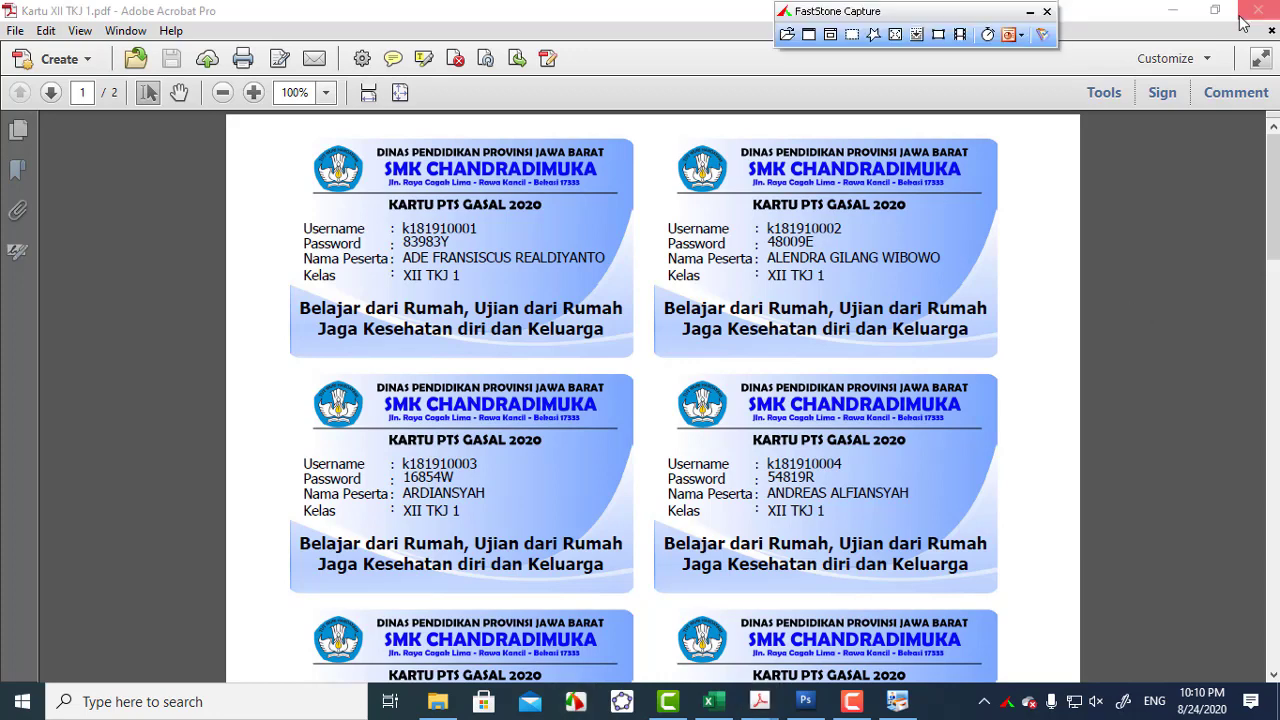
drag(953, 10, 1086, 205)
click(1156, 229)
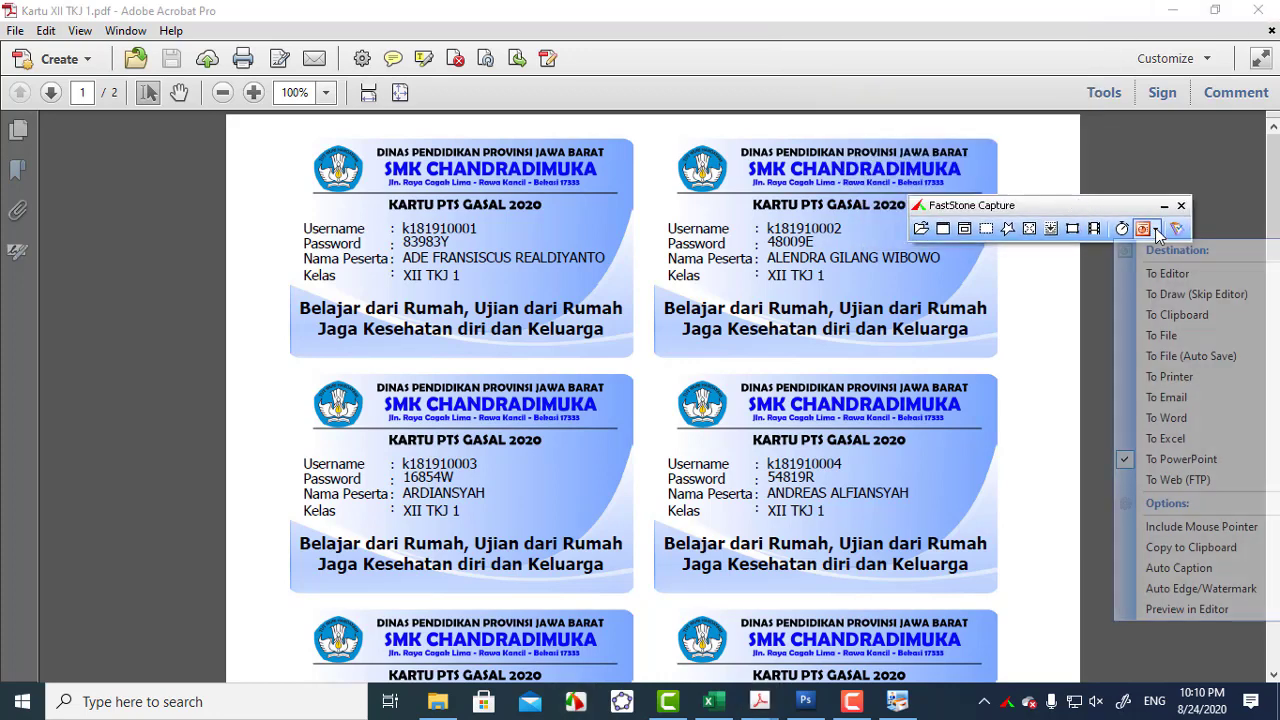
click(1187, 356)
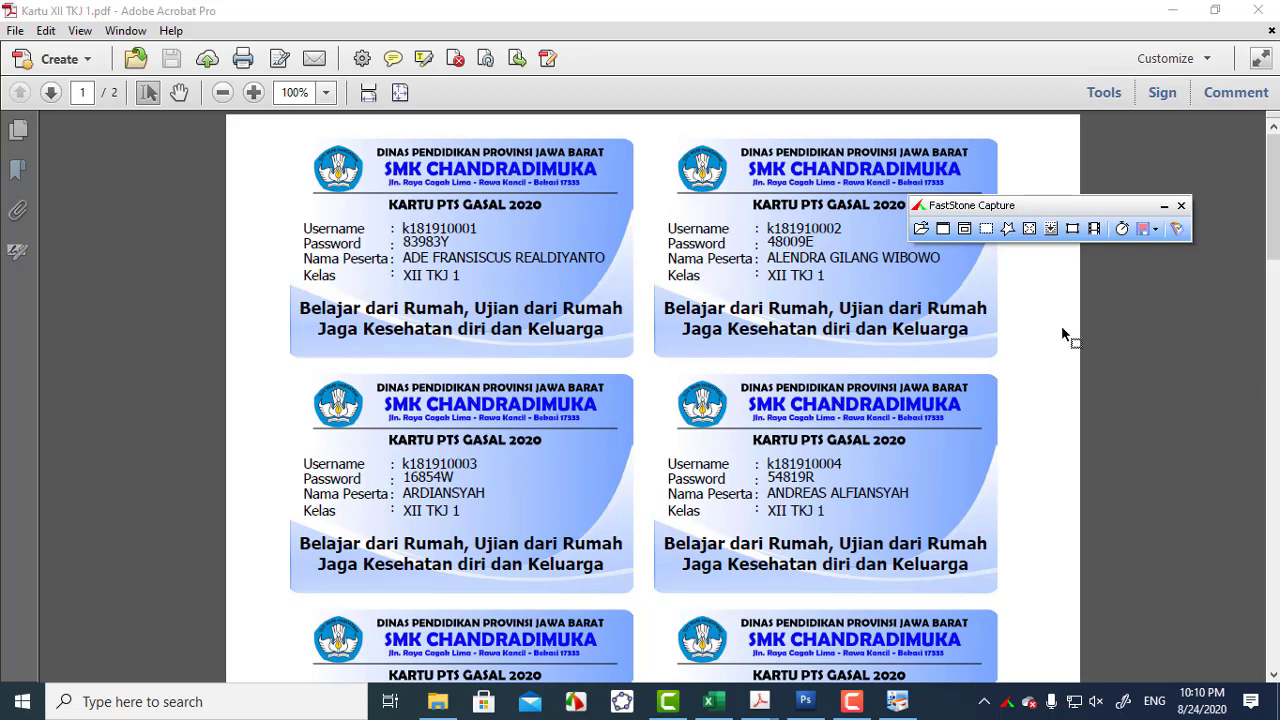
Step: Change the Auto Save output folder in the capture settings to Contoh_Kartu inside Documents
click(1178, 230)
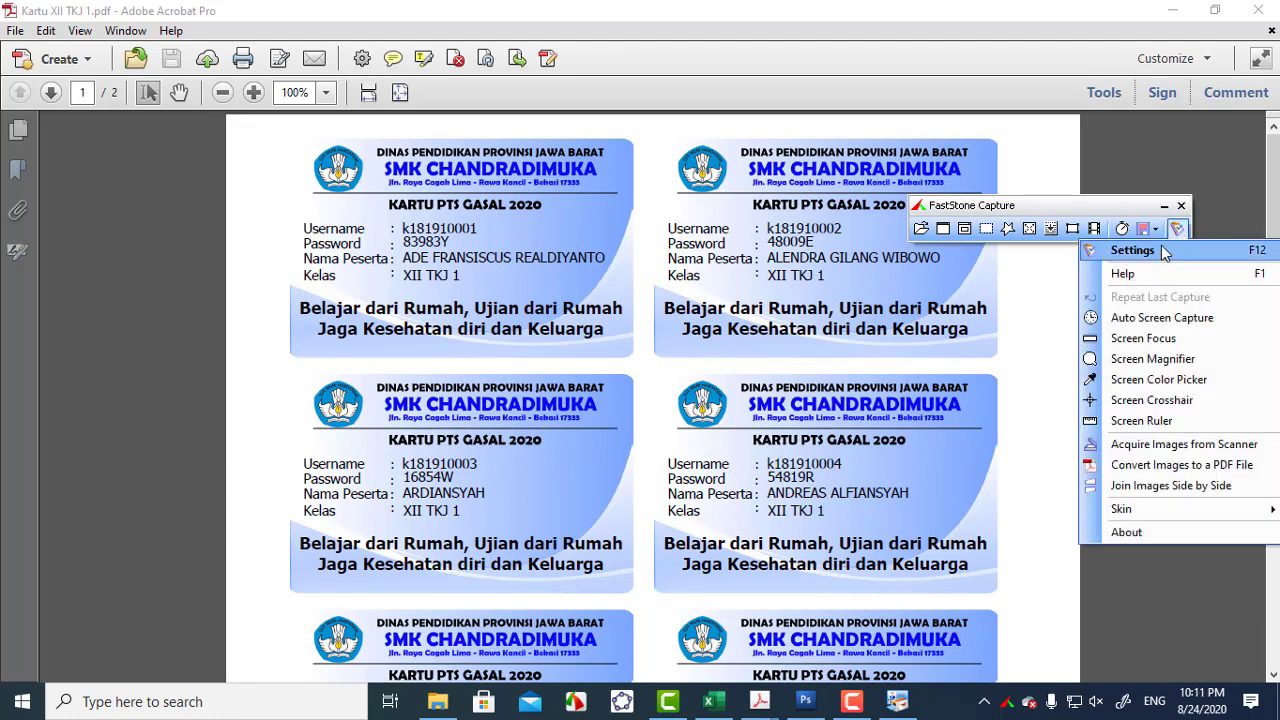
click(1161, 249)
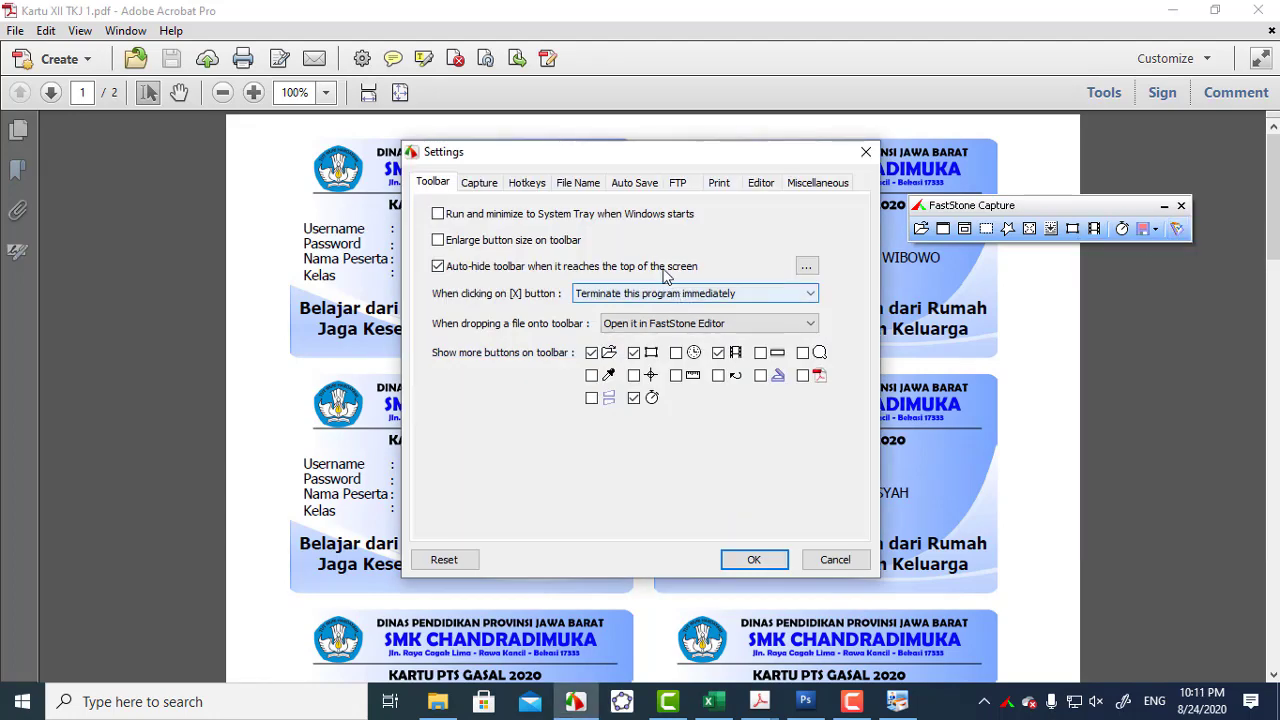
click(630, 186)
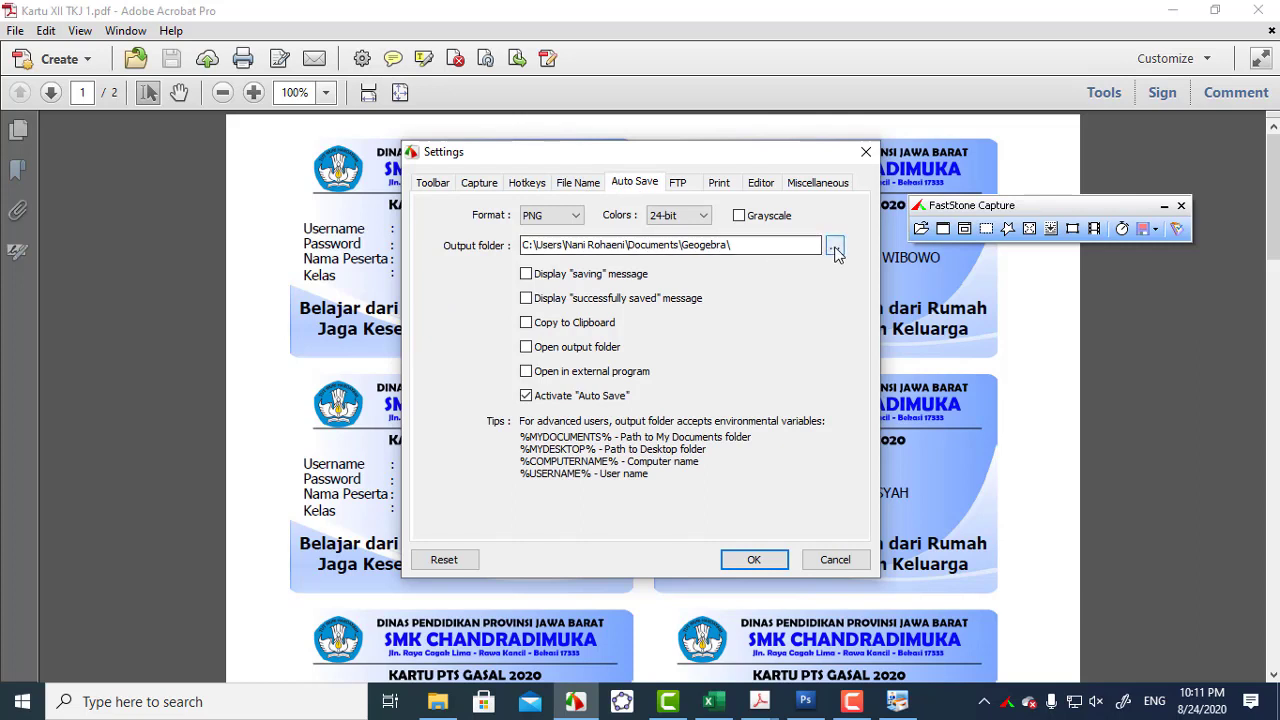
click(782, 244)
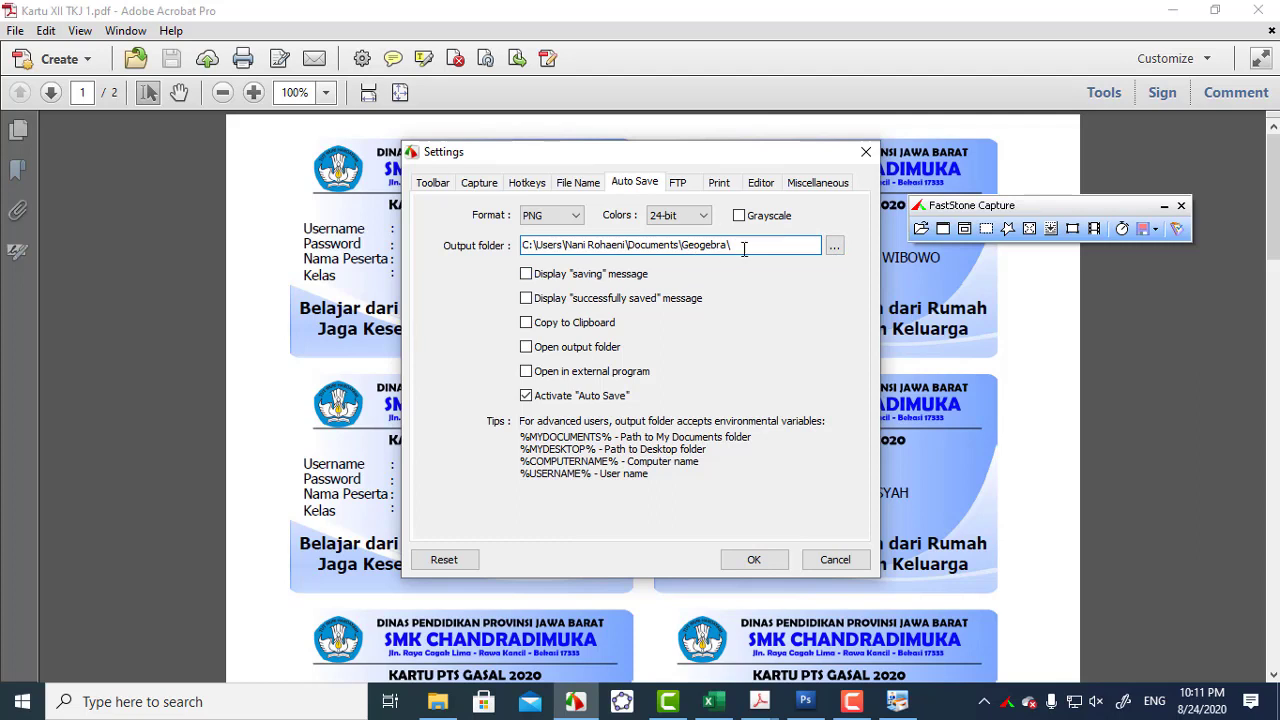
drag(745, 245, 682, 246)
key(BackSpace)
text(Contoh_Kartu)
Step: Set the file name template to Siswa_# with numbering starting from 1, and apply the settings, creating the missing output folder
click(578, 184)
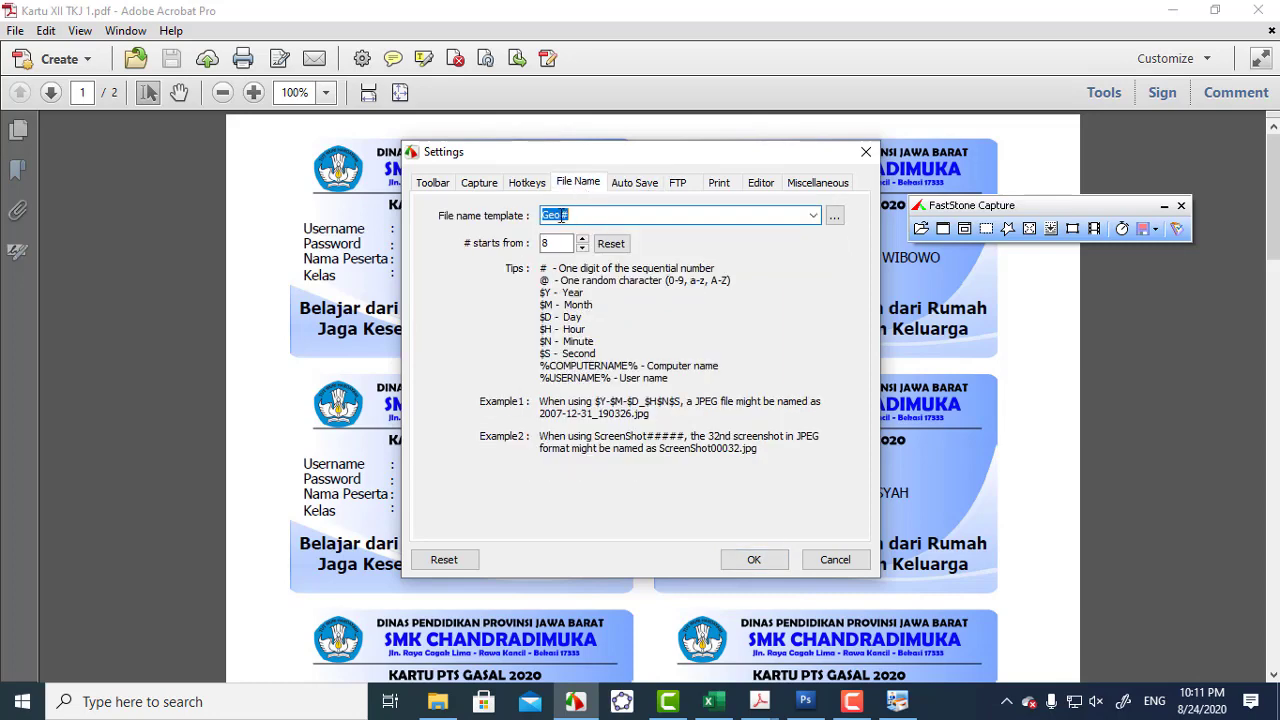
text(Siswa_)
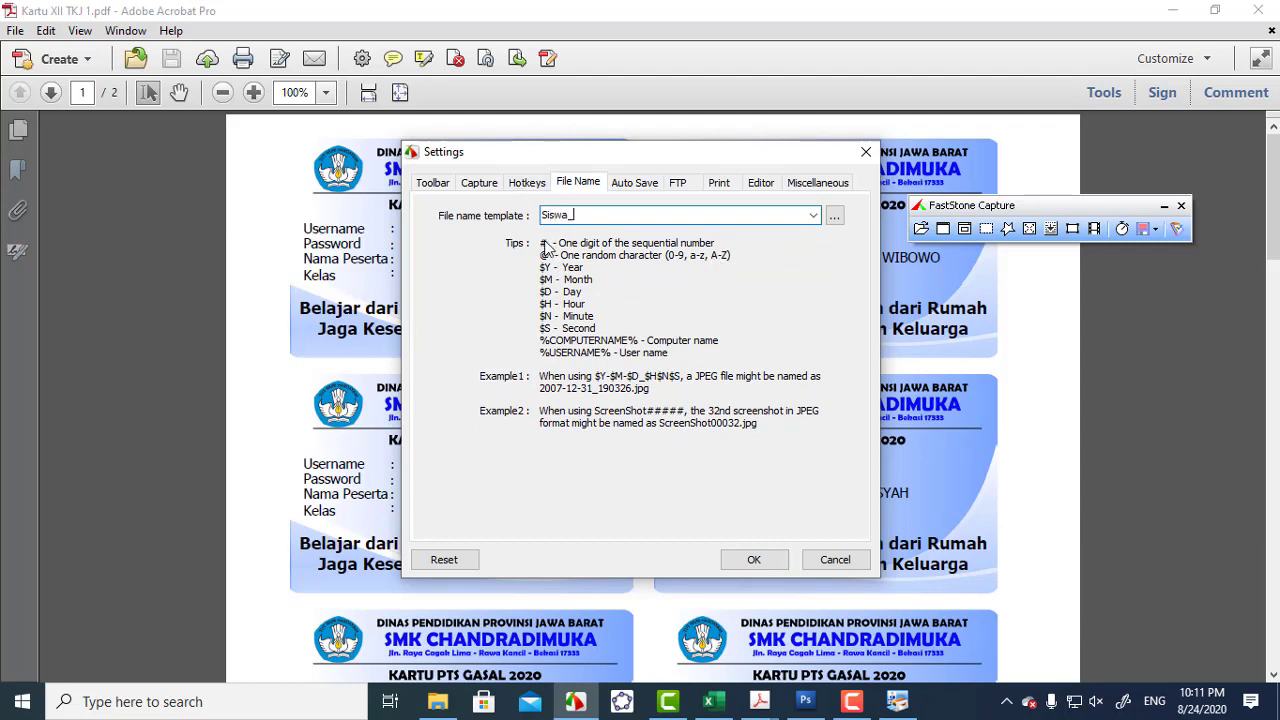
text(#)
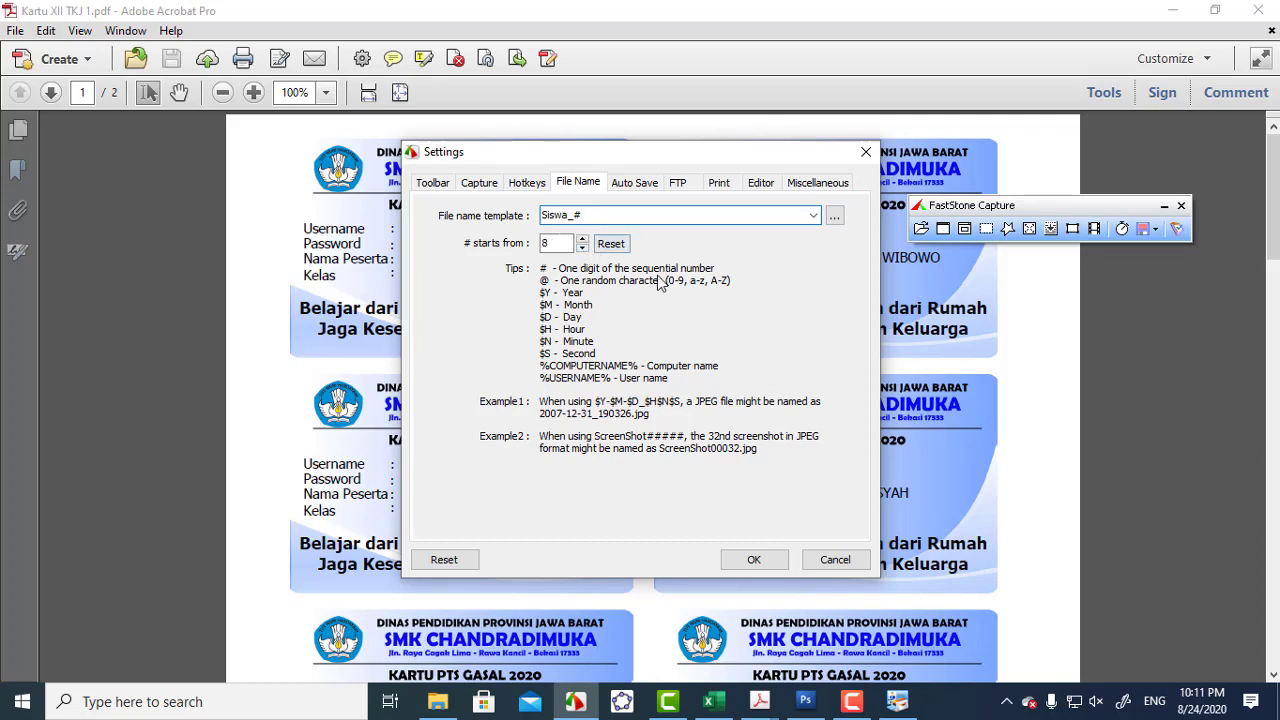
click(610, 243)
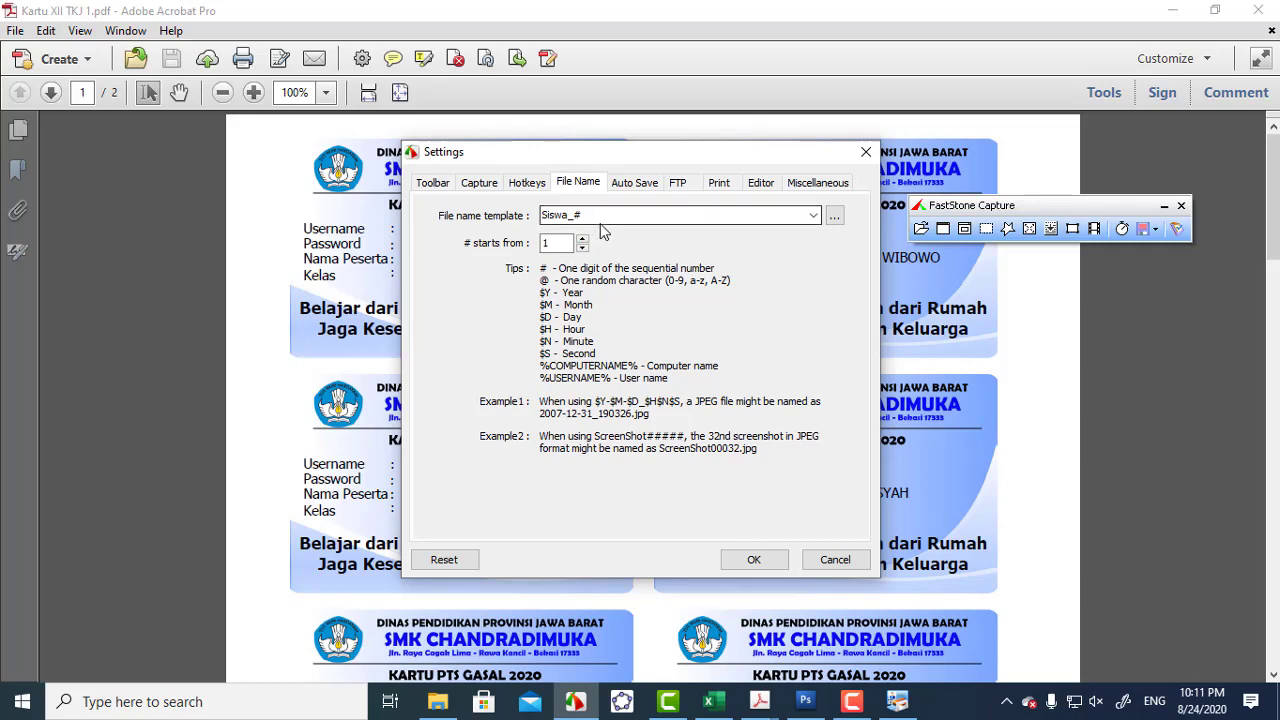
click(760, 562)
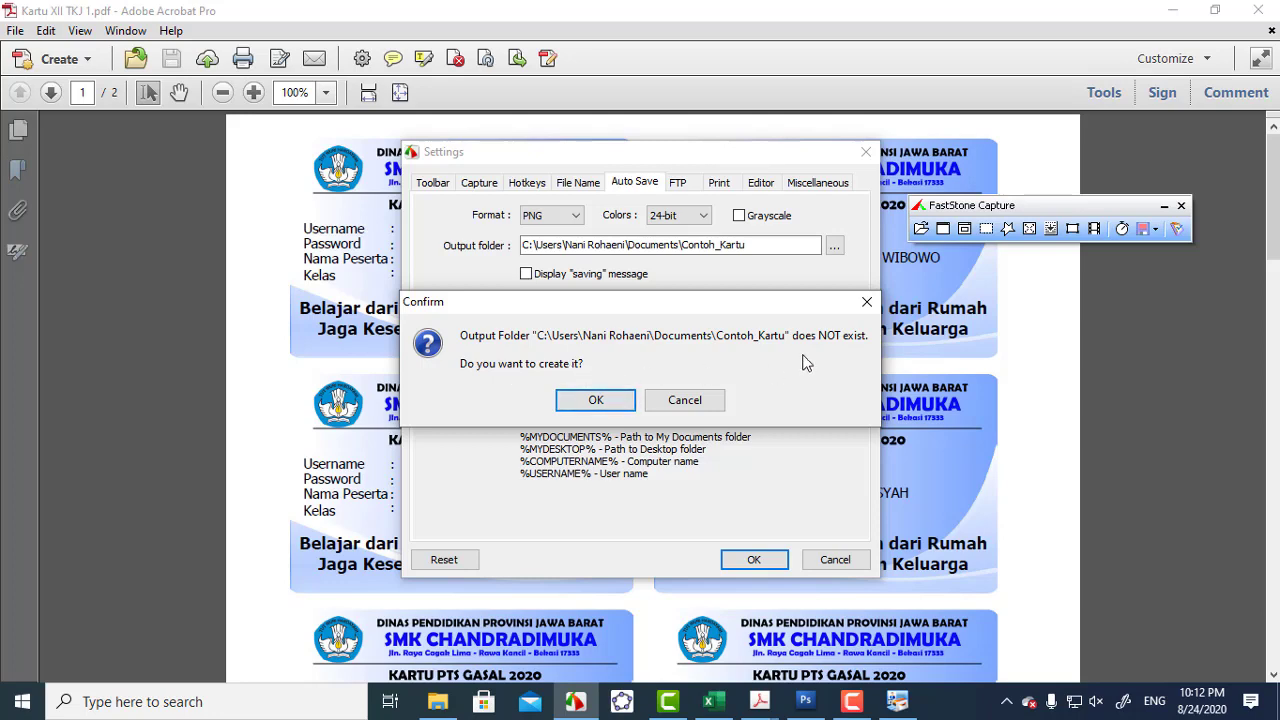
click(612, 402)
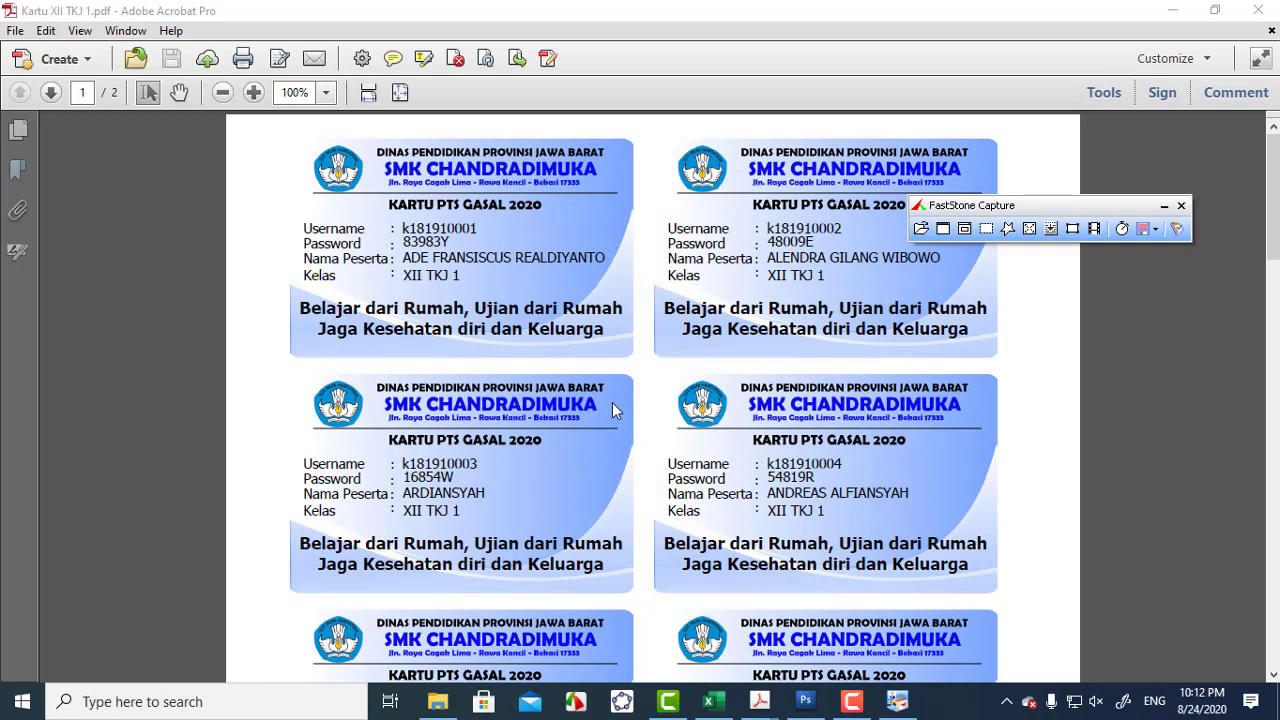
Step: Start a fixed-size region capture over the first card and resize the frame to about 373 × 310 pixels
click(1072, 227)
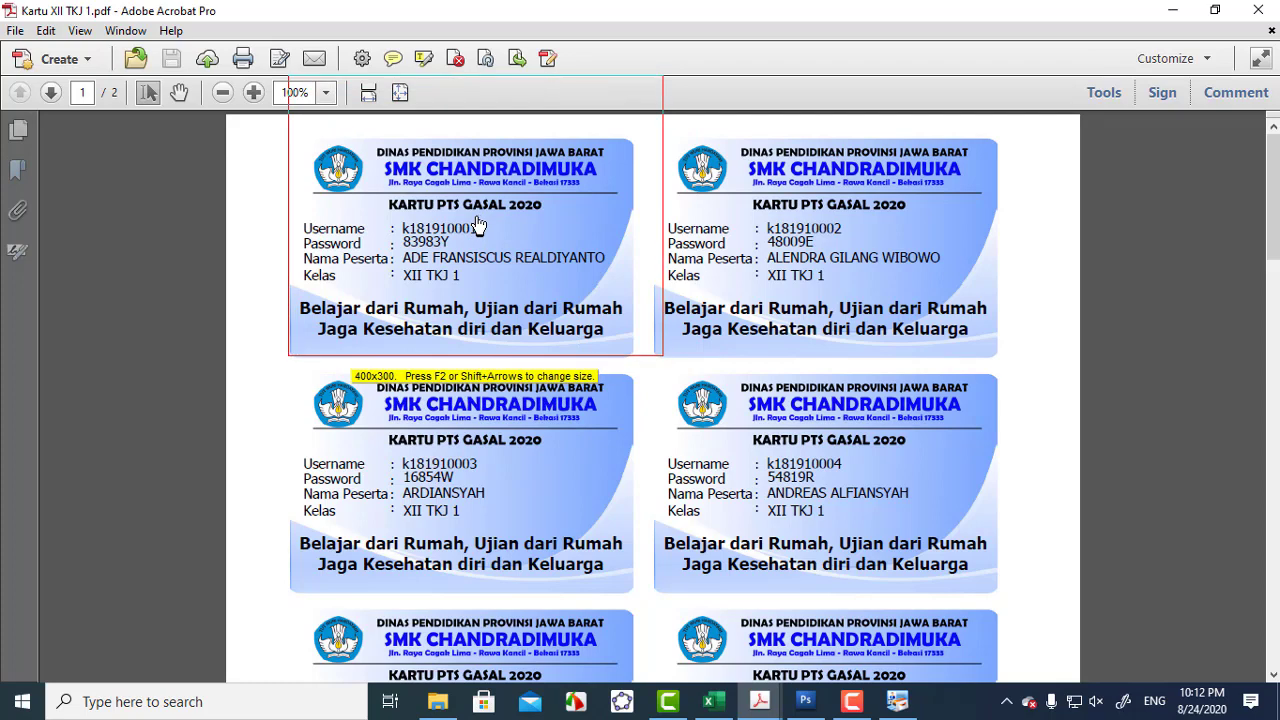
key(shift+Down)
key(shift+Down)
key(shift+Down)
key(shift+Down)
key(shift+Down)
key(shift+Down)
key(shift+Down)
key(shift+Down)
key(shift+Down)
key(shift+Down)
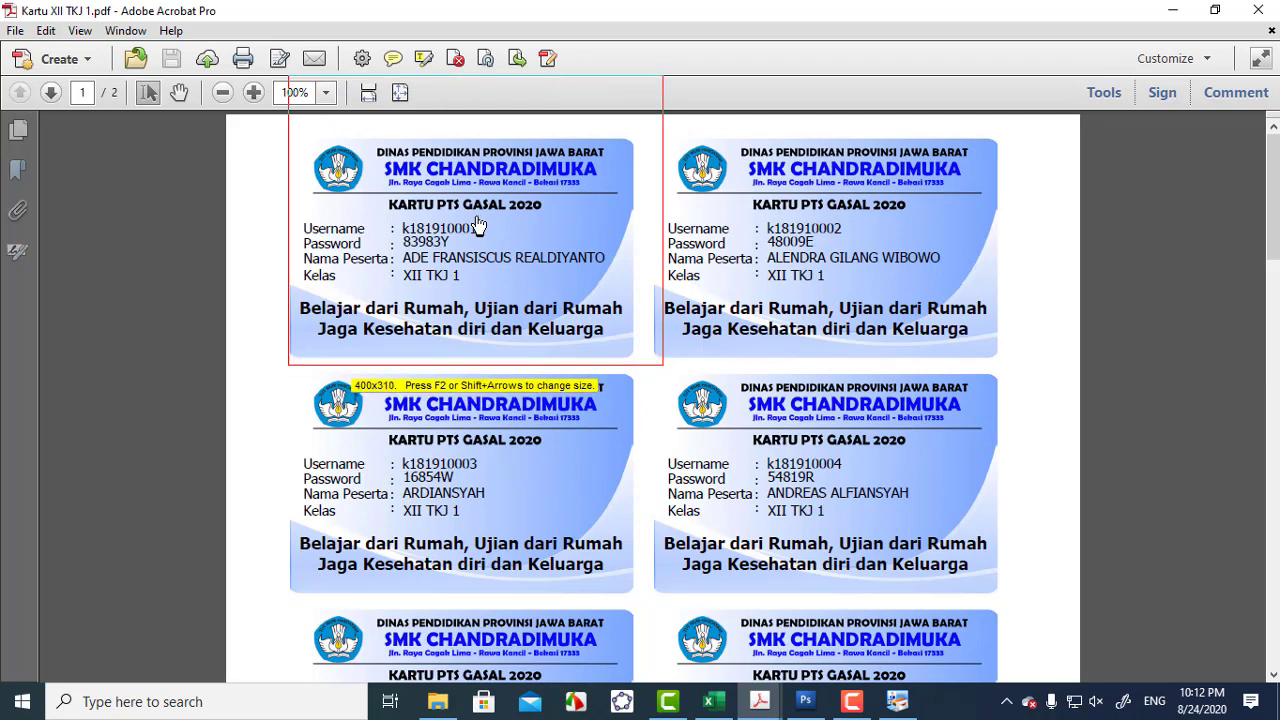
key(shift+Left)
key(shift+Left)
key(shift+Left)
key(shift+Left)
key(shift+Left)
key(shift+Left)
key(shift+Left)
key(shift+Left)
key(shift+Left)
key(shift+Left)
key(shift+Left)
key(shift+Left)
key(shift+Left)
key(shift+Left)
key(shift+Left)
key(shift+Left)
key(shift+Left)
key(shift+Left)
key(shift+Left)
key(shift+Left)
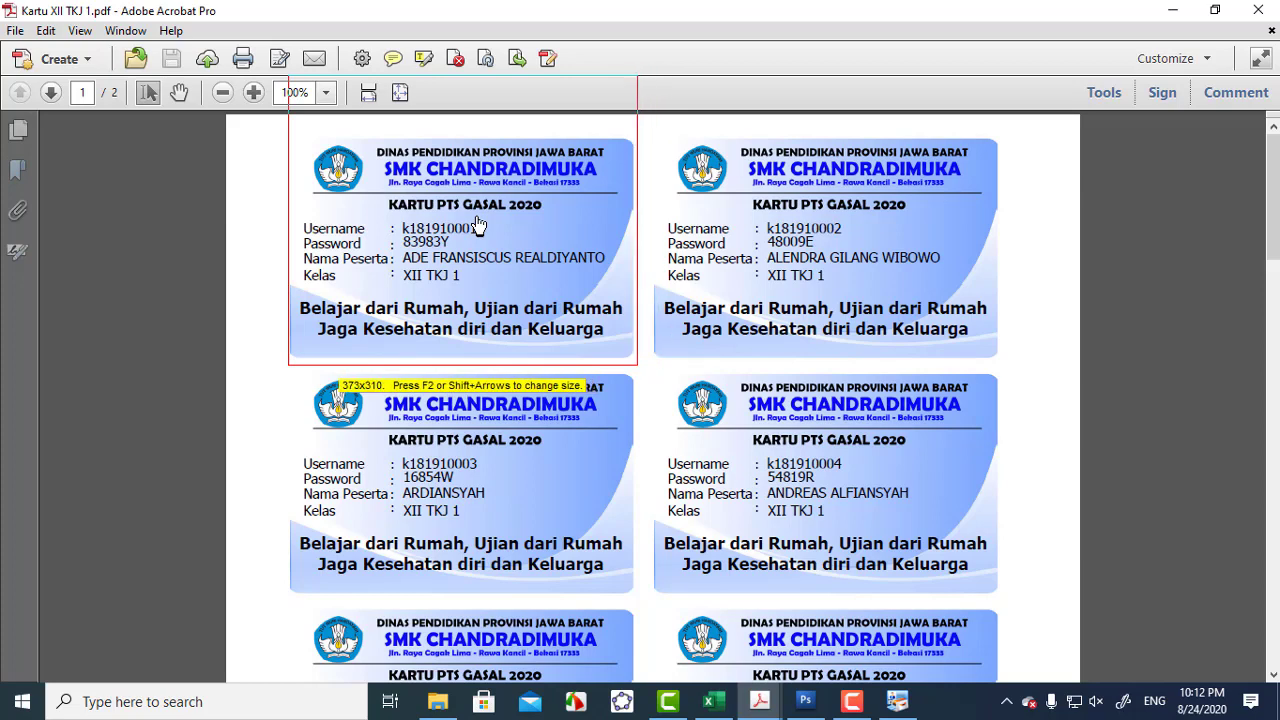
Step: Reduce the capture frame to about 372 × 249 pixels, position it over the first card and capture it
drag(478, 226, 369, 284)
key(shift+Up)
key(shift+Up)
key(shift+Up)
key(shift+Up)
key(shift+Up)
key(shift+Up)
key(shift+Up)
key(shift+Up)
key(shift+Up)
key(shift+Up)
key(shift+Up)
key(shift+Up)
key(shift+Up)
key(shift+Up)
key(shift+Up)
key(shift+Up)
key(shift+Up)
key(shift+Up)
key(shift+Up)
key(shift+Up)
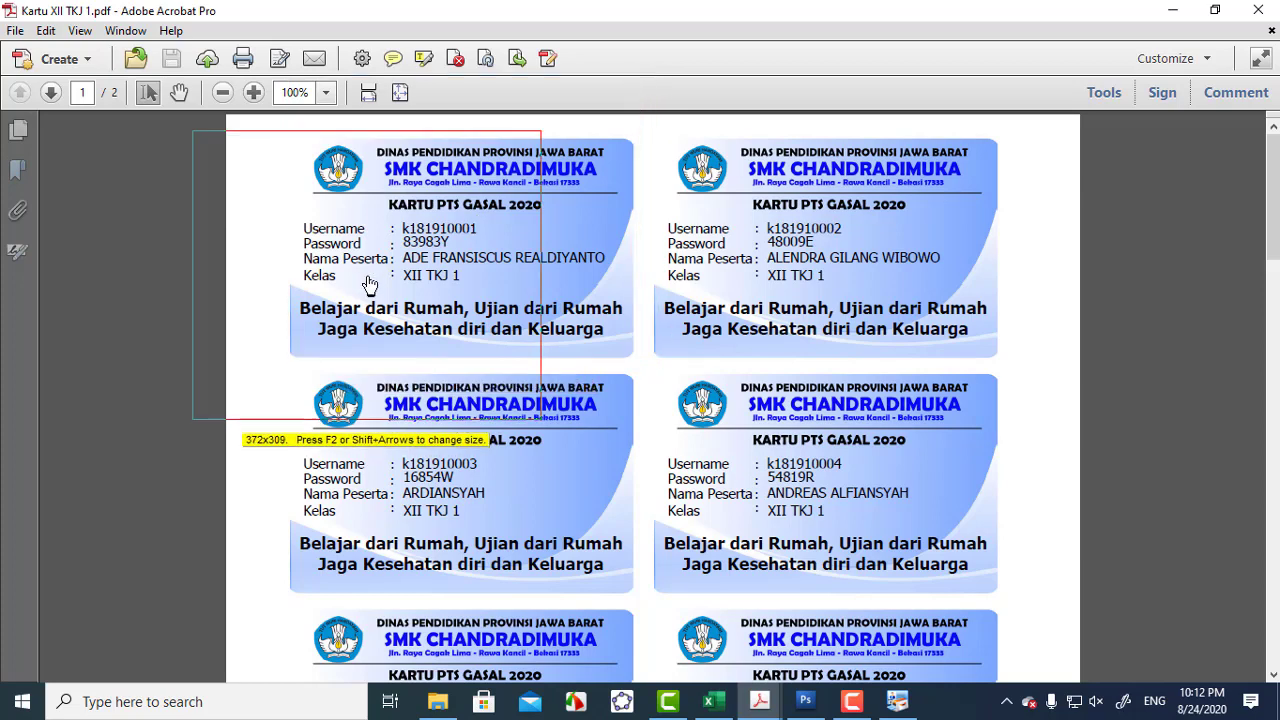
key(shift+Up)
key(shift+Up)
key(shift+Up)
key(shift+Up)
key(shift+Up)
key(shift+Up)
key(shift+Up)
key(shift+Up)
key(shift+Up)
key(shift+Up)
key(shift+Up)
key(shift+Up)
key(shift+Up)
key(shift+Up)
key(shift+Up)
key(shift+Up)
key(shift+Up)
key(shift+Up)
key(shift+Up)
key(shift+Up)
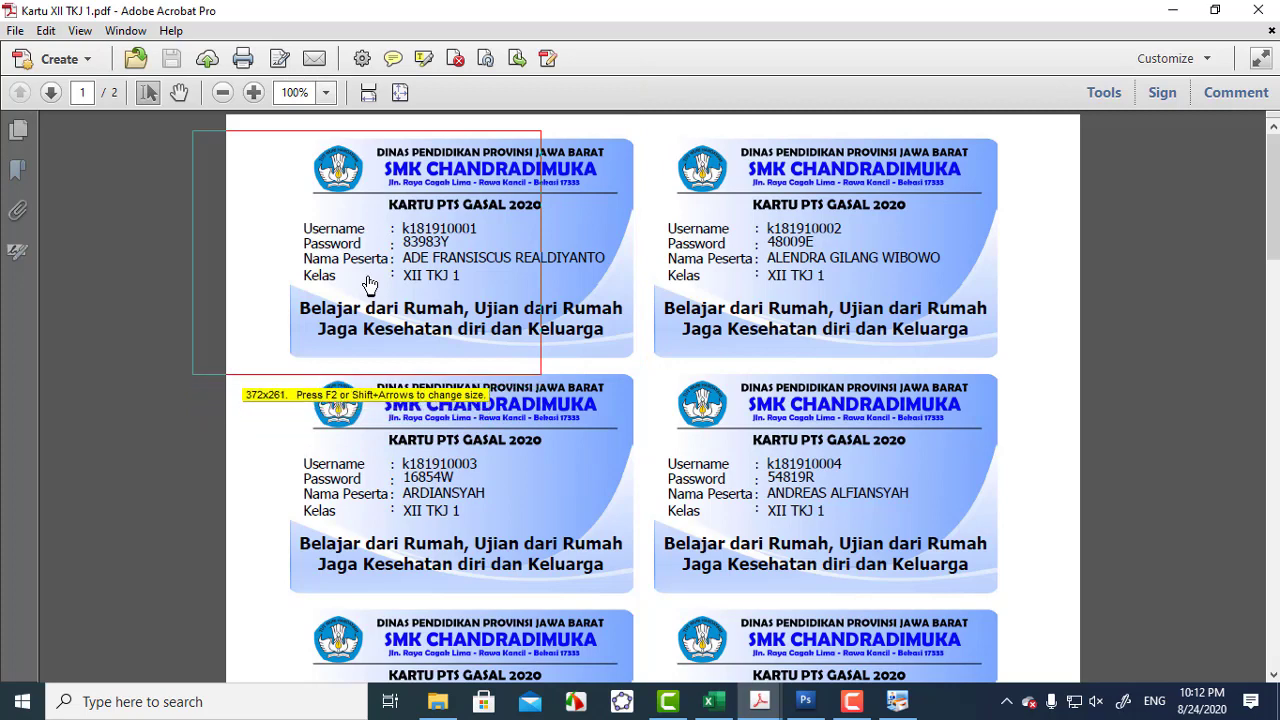
drag(369, 284, 468, 248)
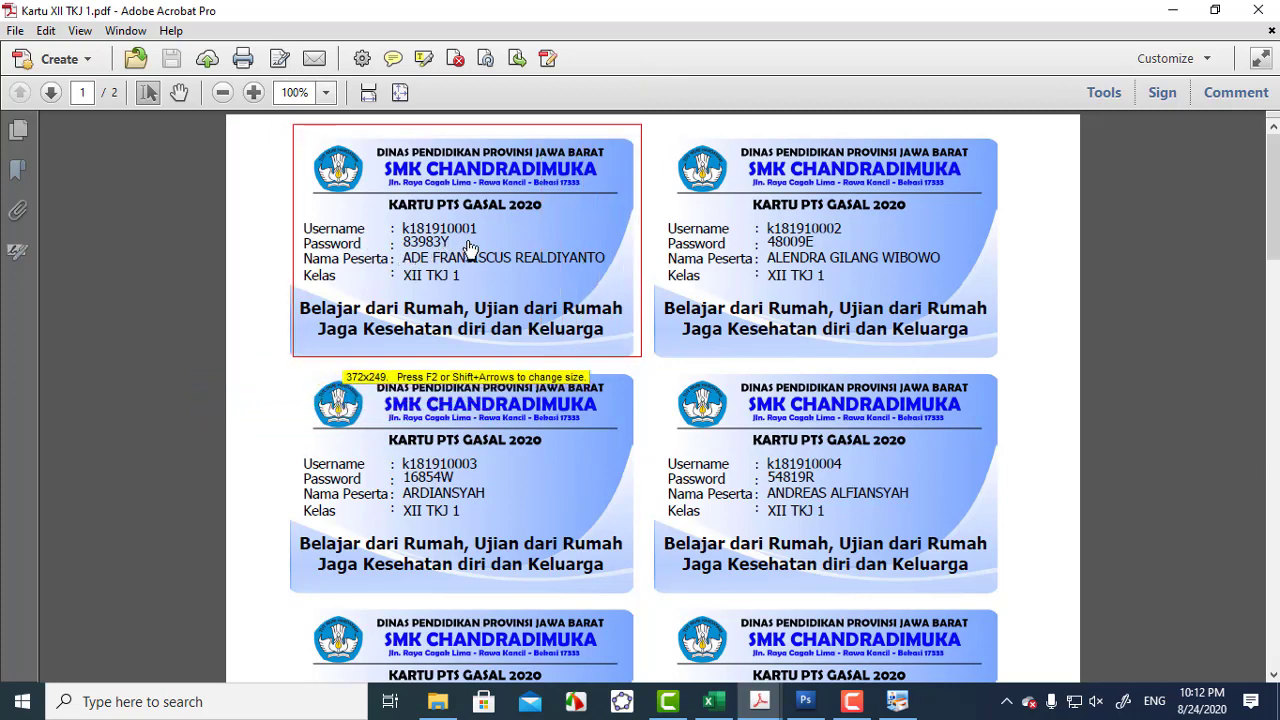
click(468, 248)
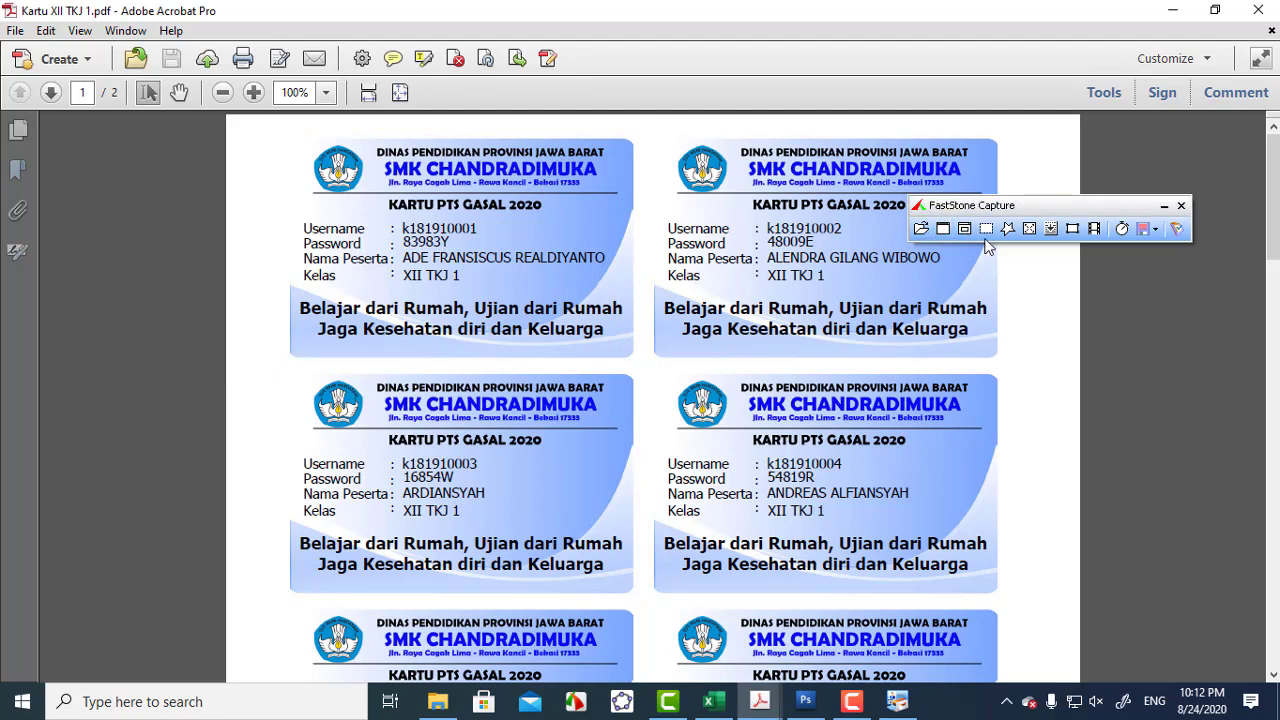
Step: Start another fixed-size capture of the first card and reduce the frame to 372 × 240 pixels, aligned around the card
click(1073, 228)
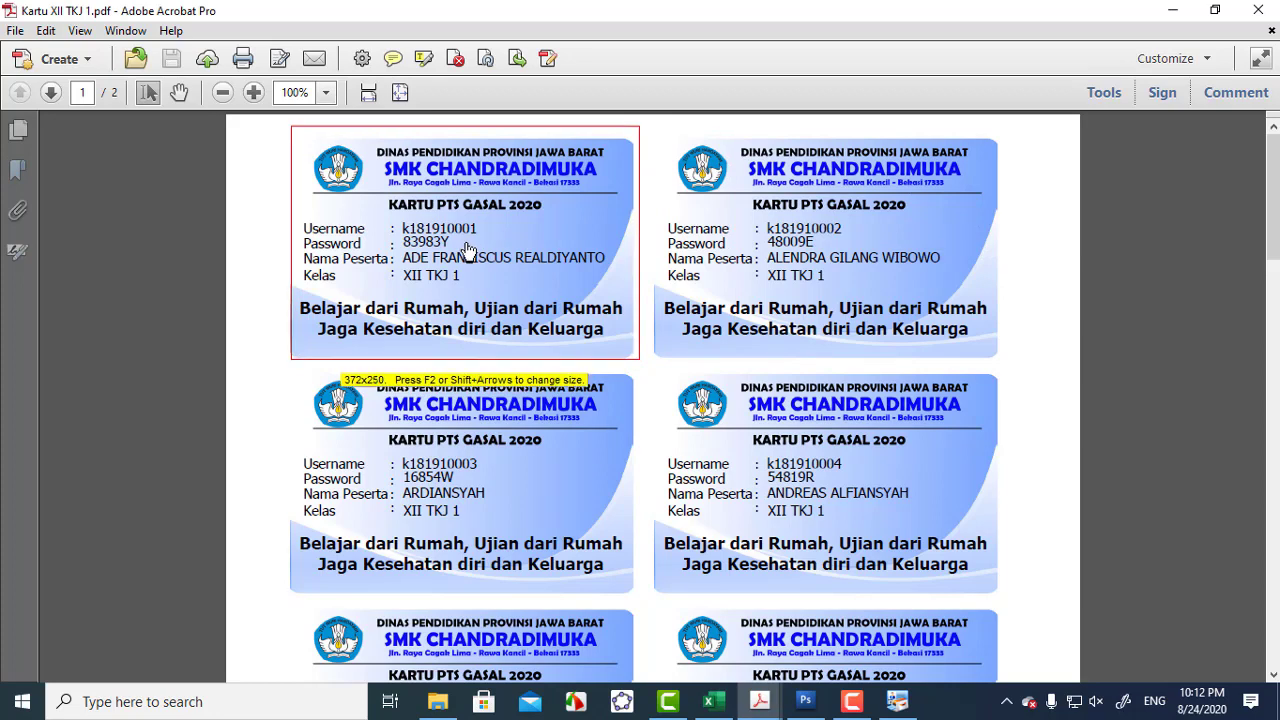
key(shift+Up)
key(shift+Up)
key(shift+Up)
key(shift+Up)
key(shift+Up)
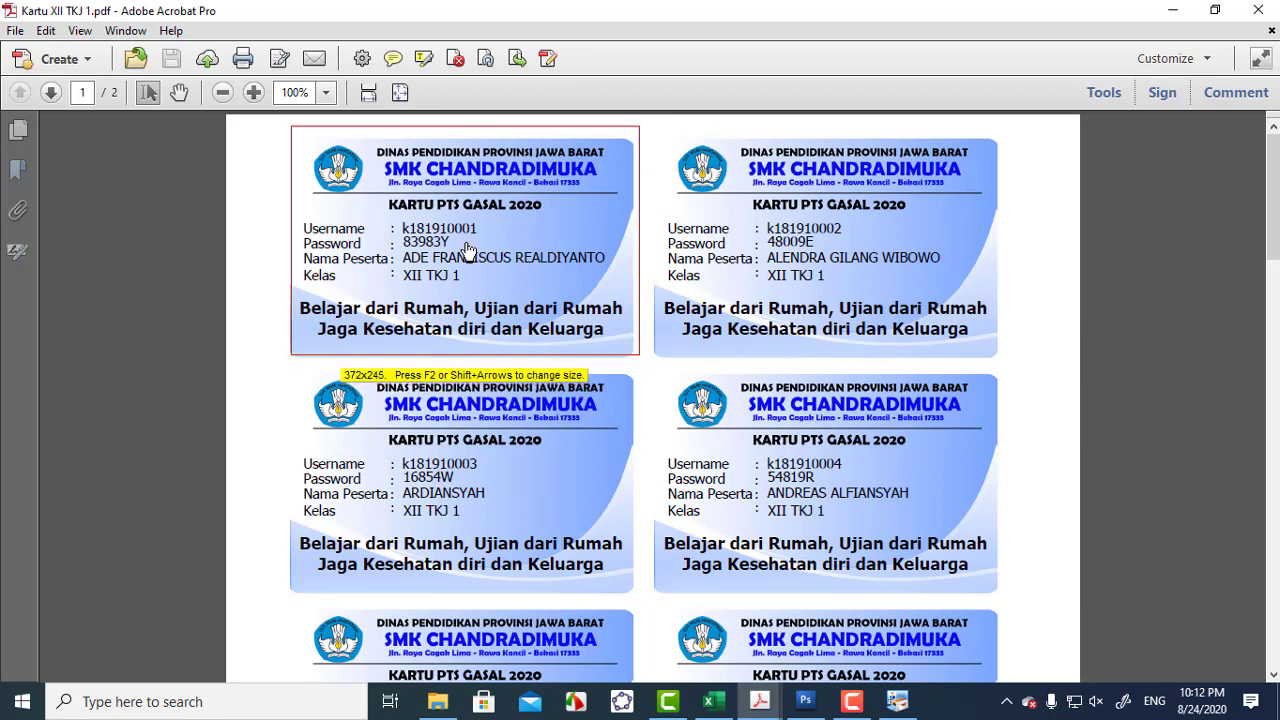
key(Left)
key(Left)
key(Left)
key(Left)
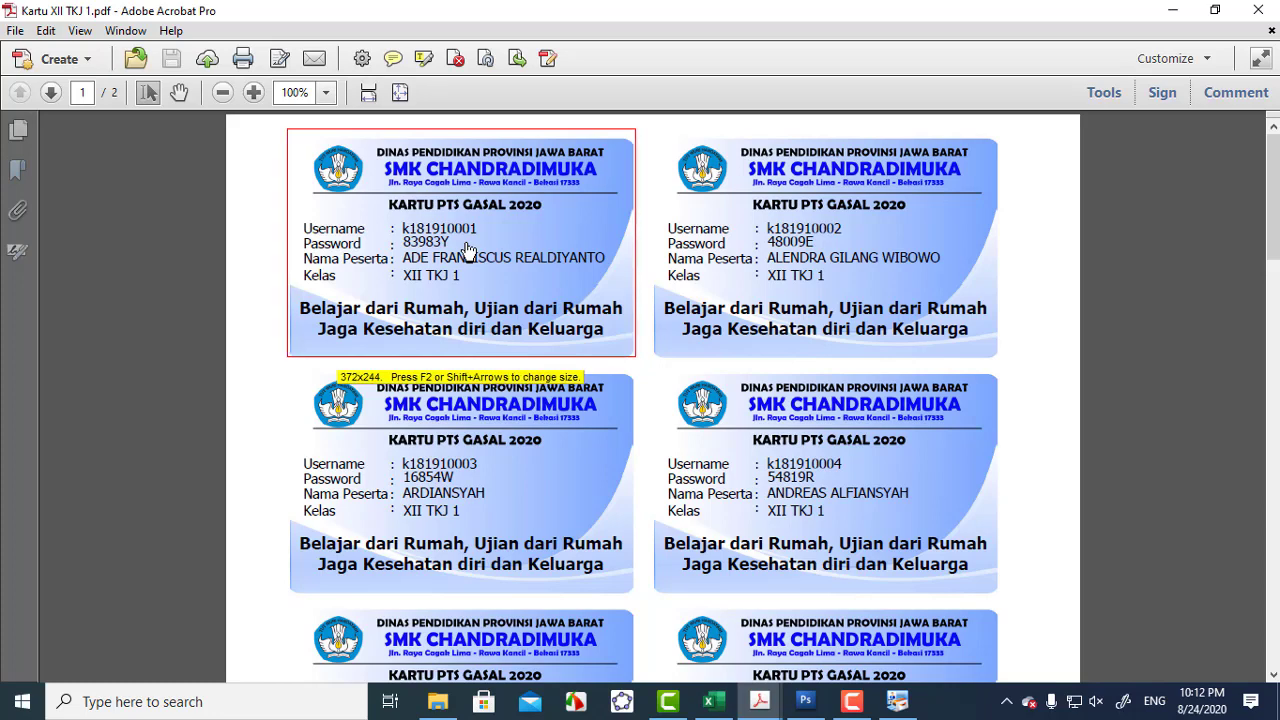
key(shift+Up)
key(shift+Up)
key(shift+Up)
key(shift+Up)
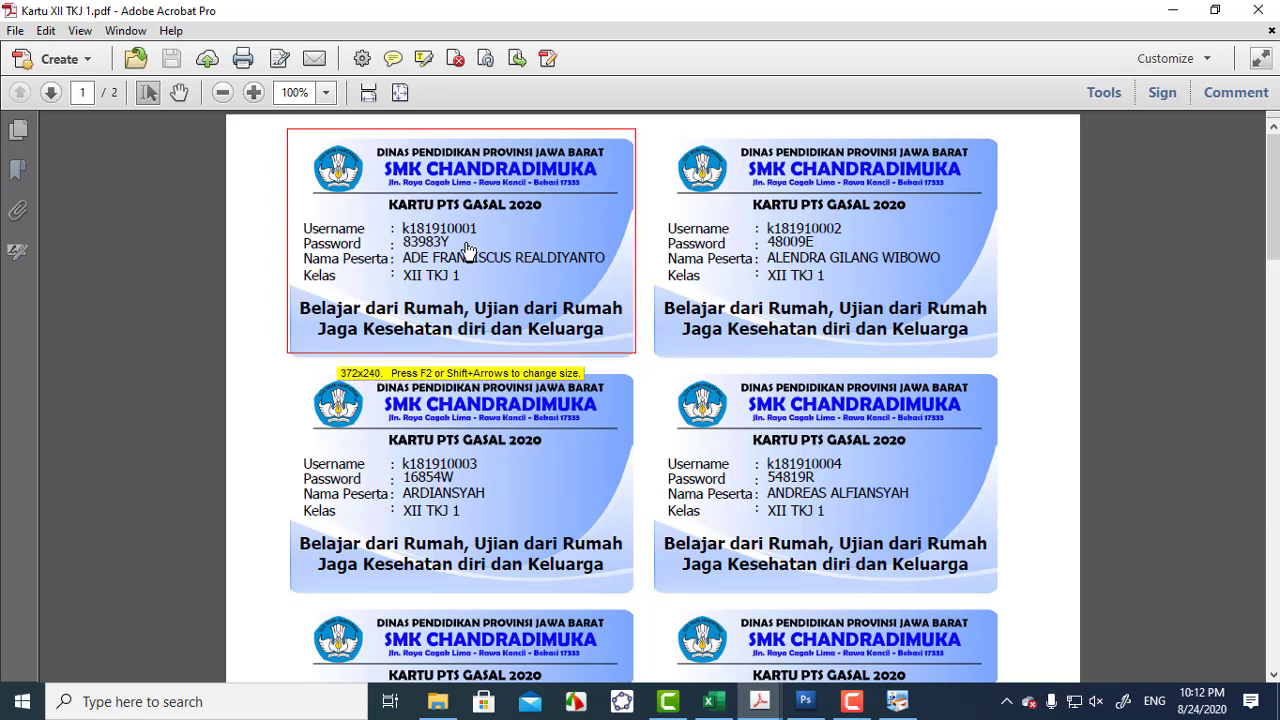
key(Down)
key(Down)
key(Down)
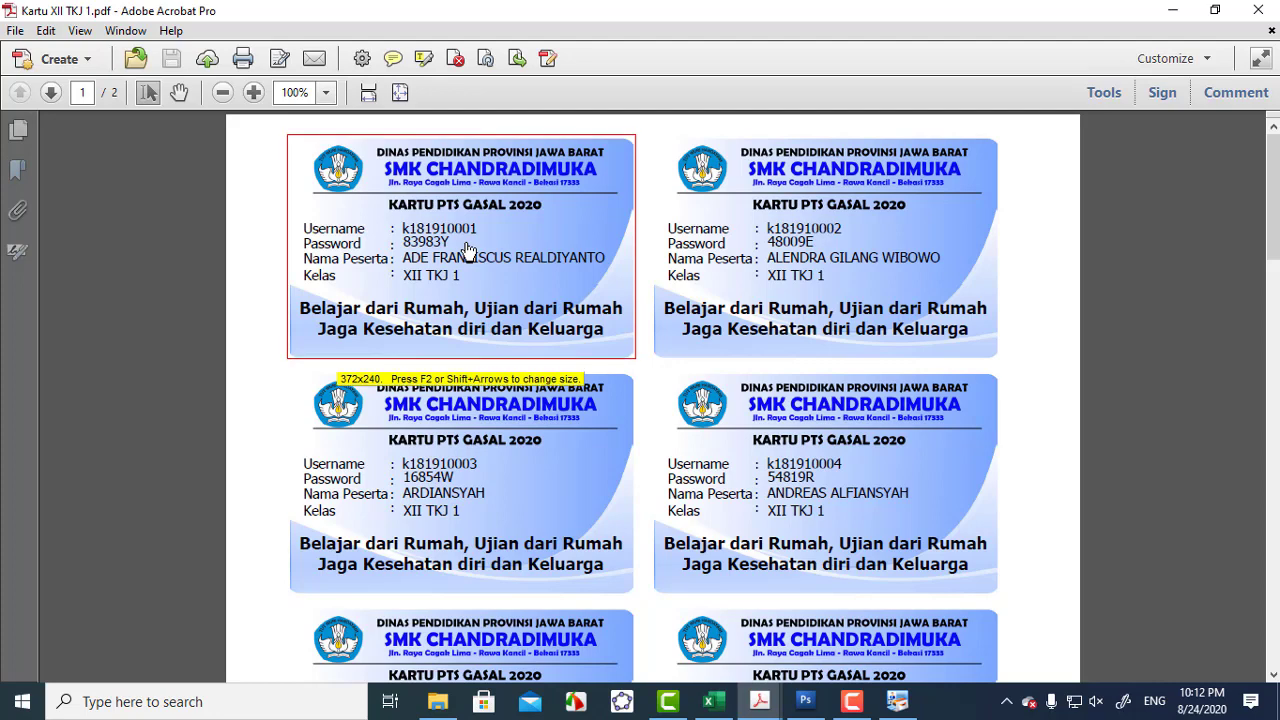
Step: Trim the frame height to 236 pixels, align the frame with the first card's edges and capture the card
key(shift+Up)
key(shift+Up)
key(shift+Up)
key(shift+Up)
key(Down)
key(Down)
key(Down)
key(Down)
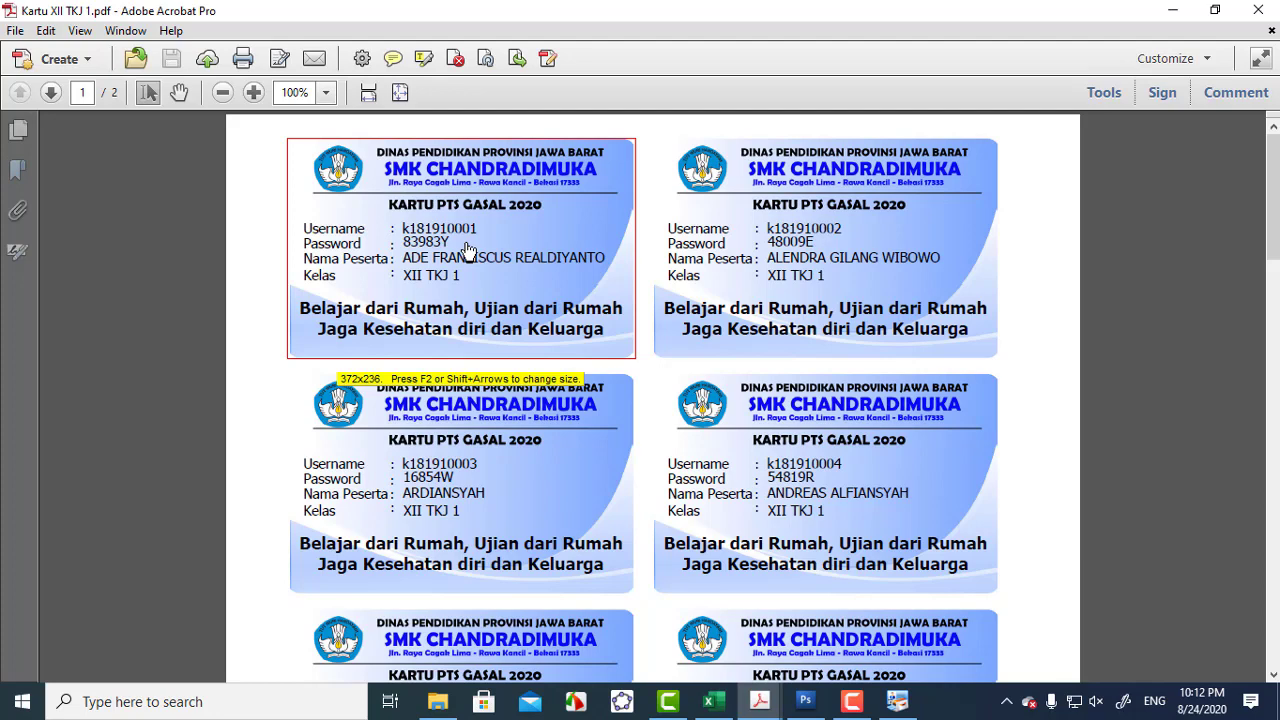
click(467, 250)
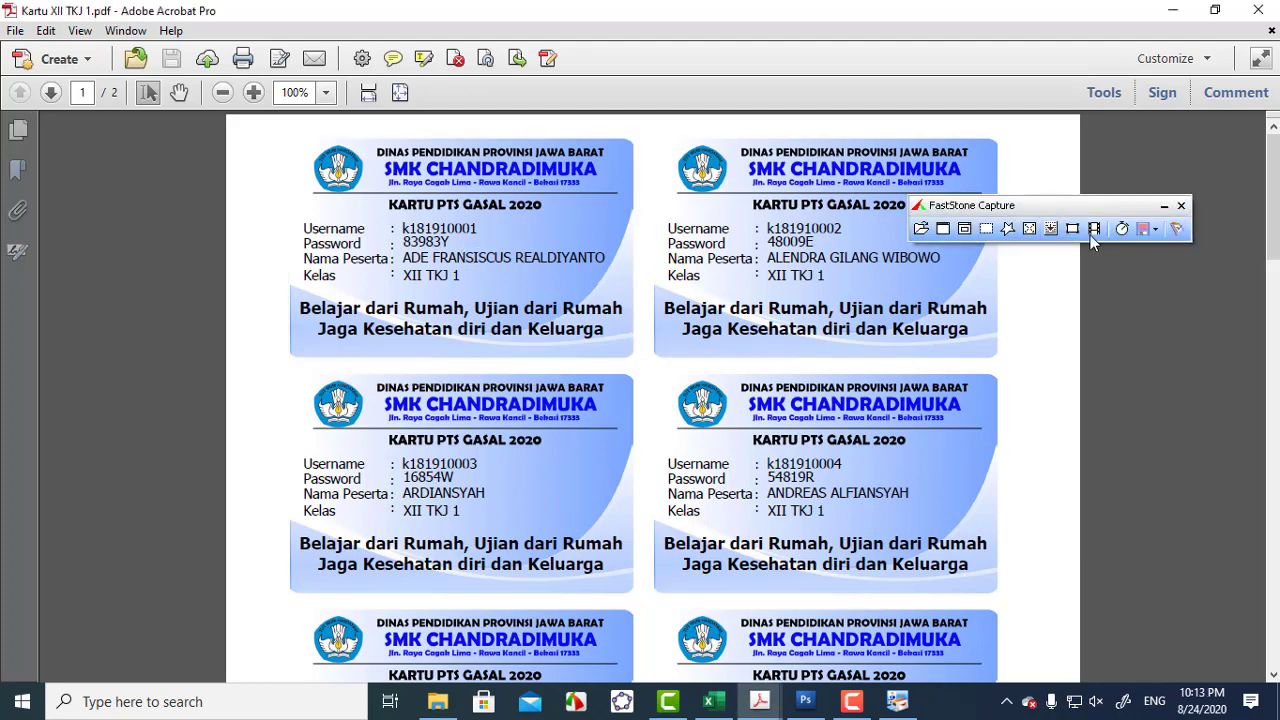
Step: Capture the second, third and fourth cards as separate images with the 372 × 236 pixel frame
click(1092, 232)
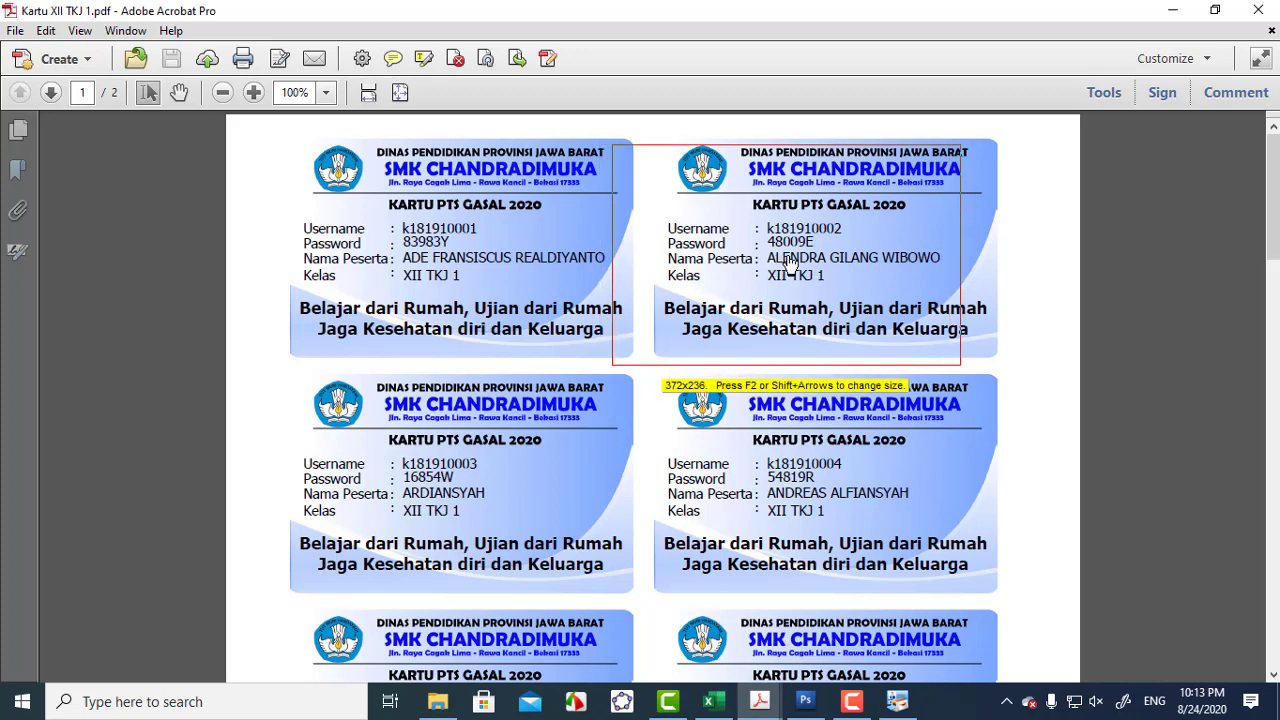
click(830, 260)
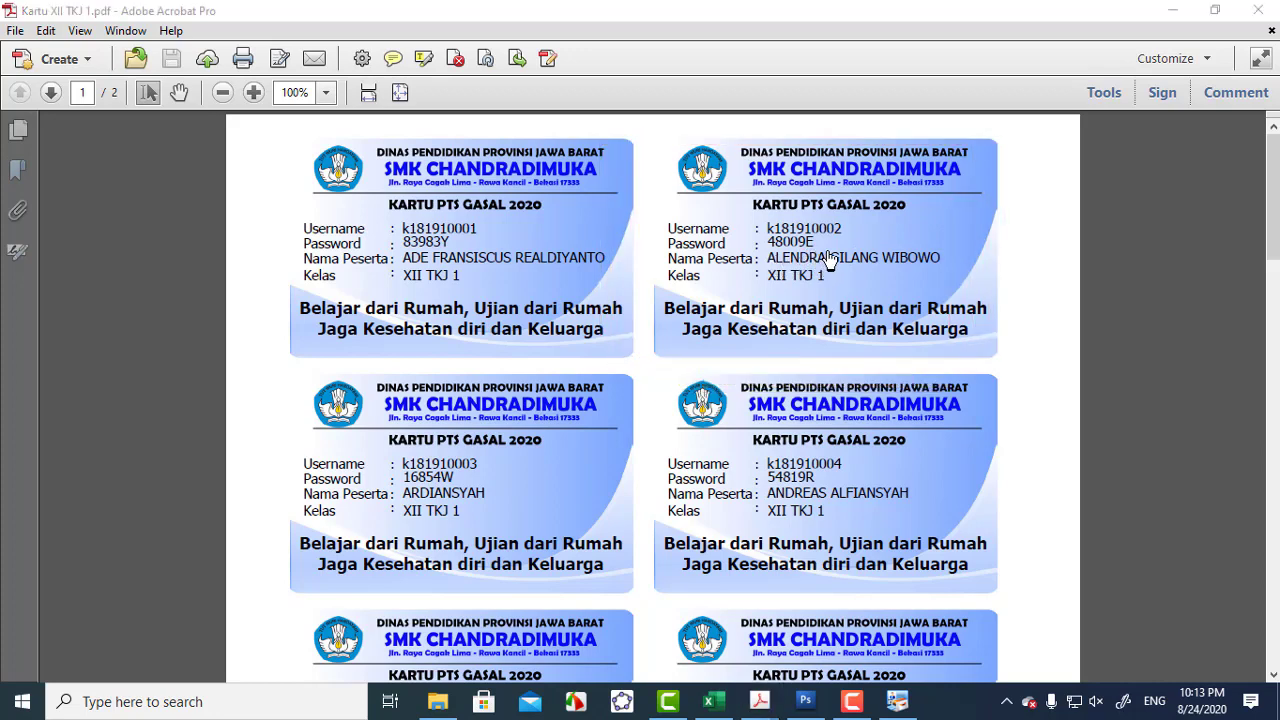
scroll(781, 337, down, 1)
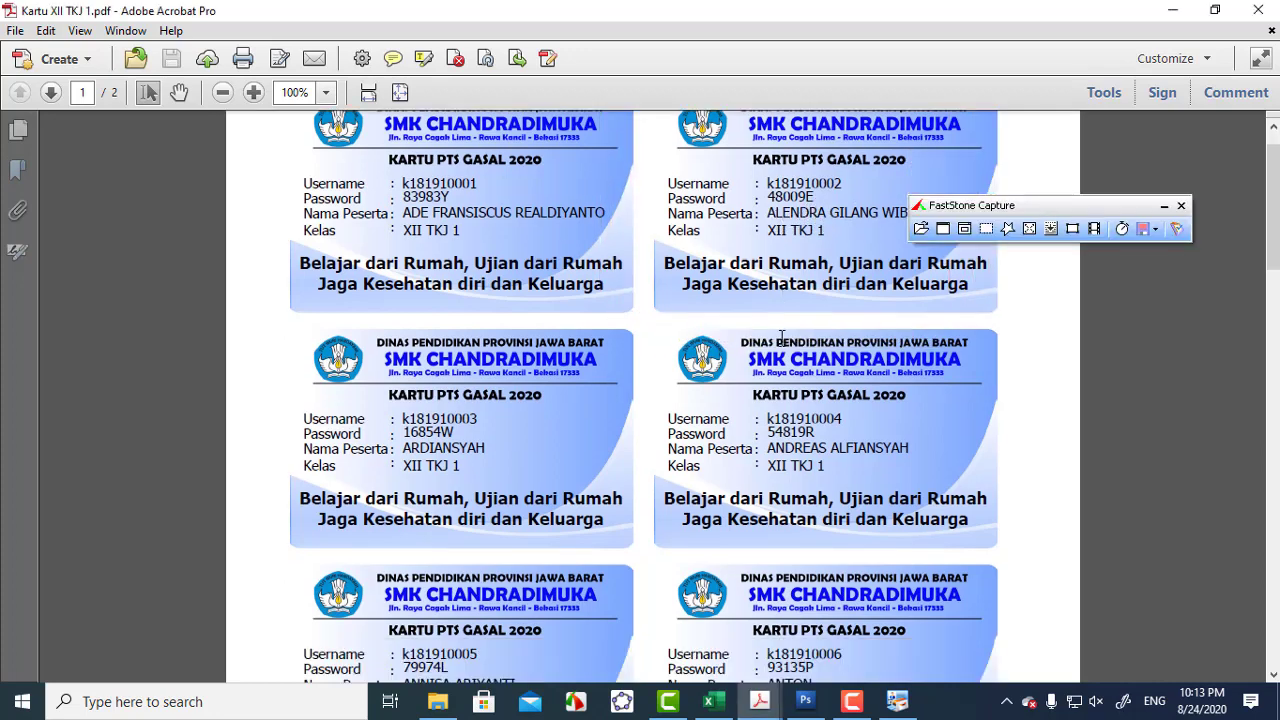
click(1093, 229)
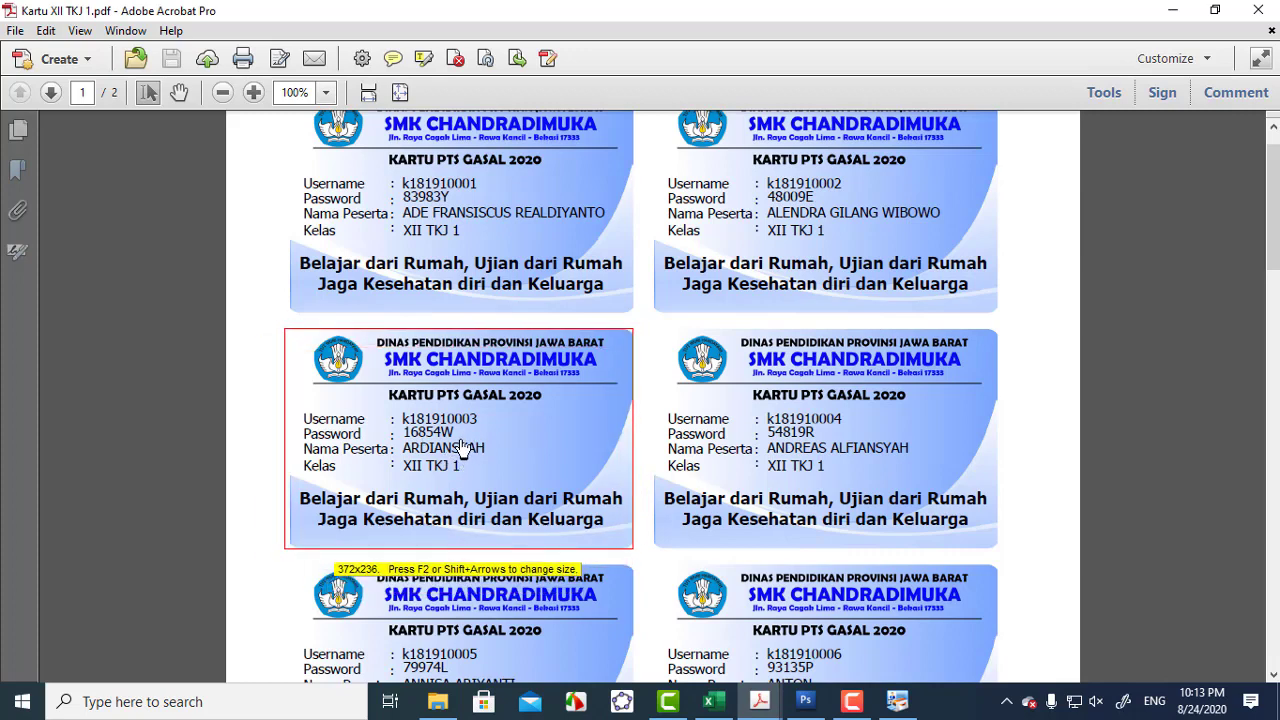
click(463, 447)
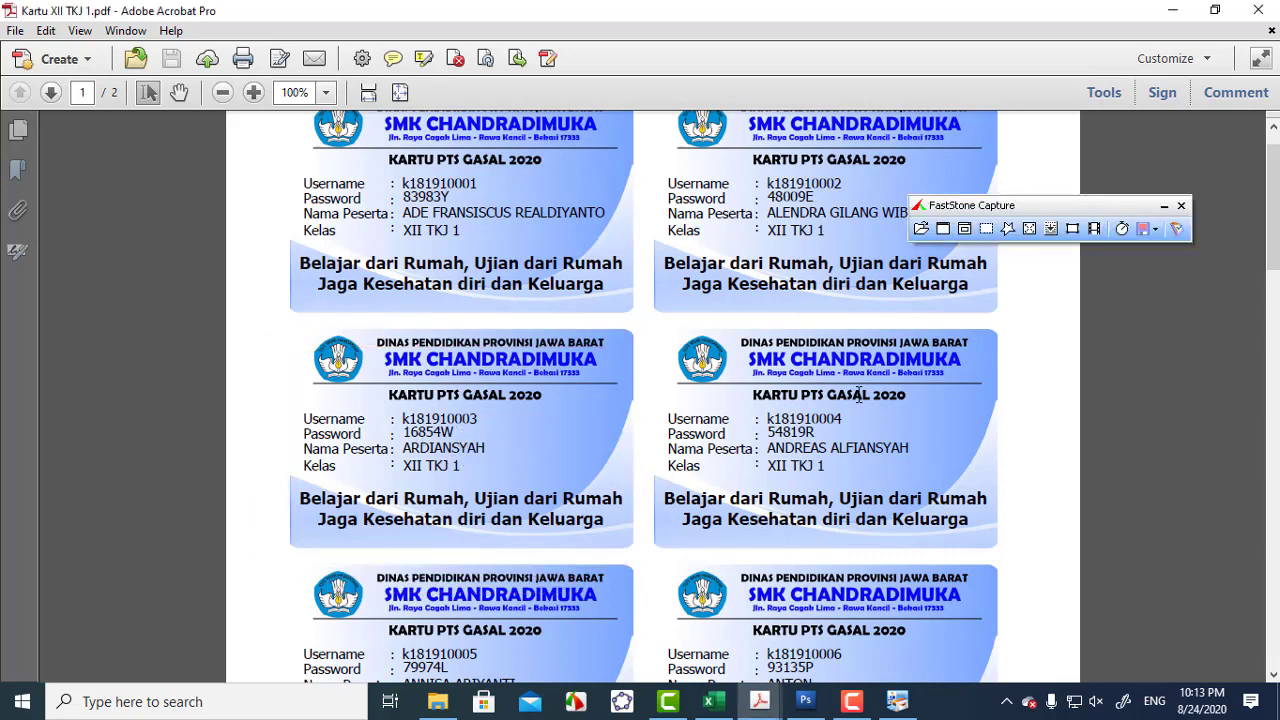
click(1093, 229)
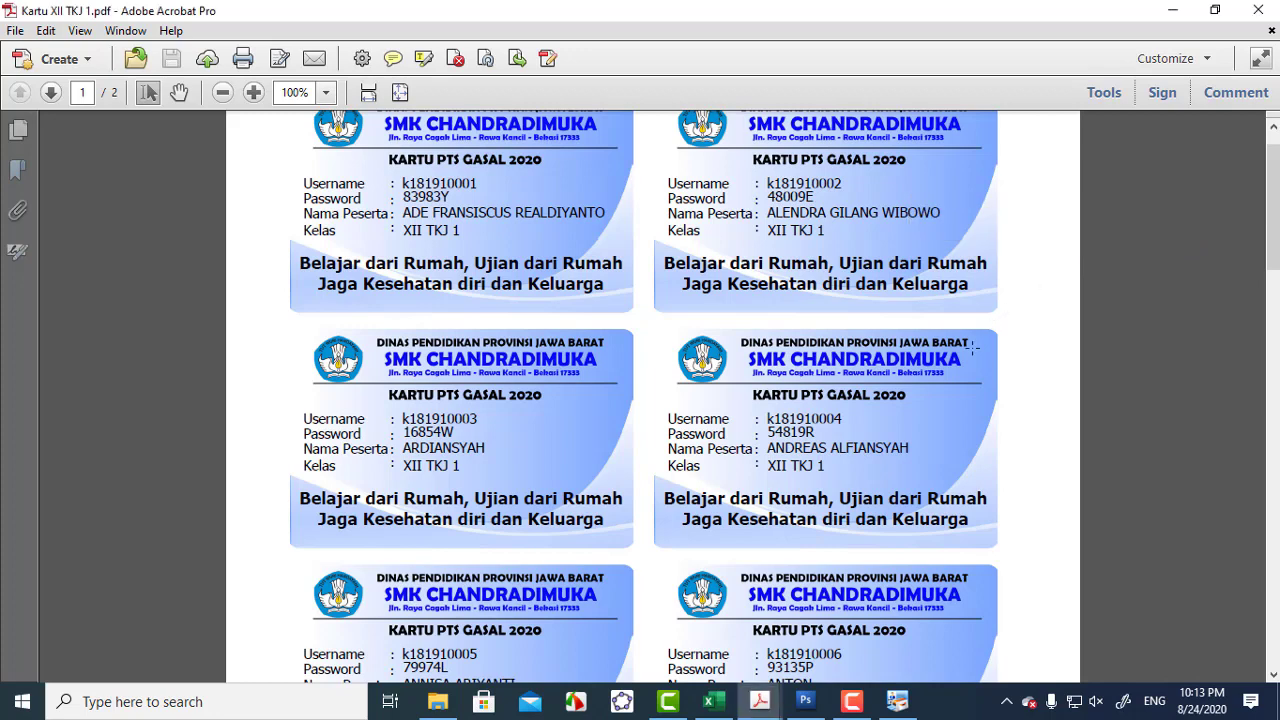
click(831, 447)
Step: Capture the fifth to eighth cards on page 1 as separate images with the same fixed-size frame
scroll(1006, 418, down, 10)
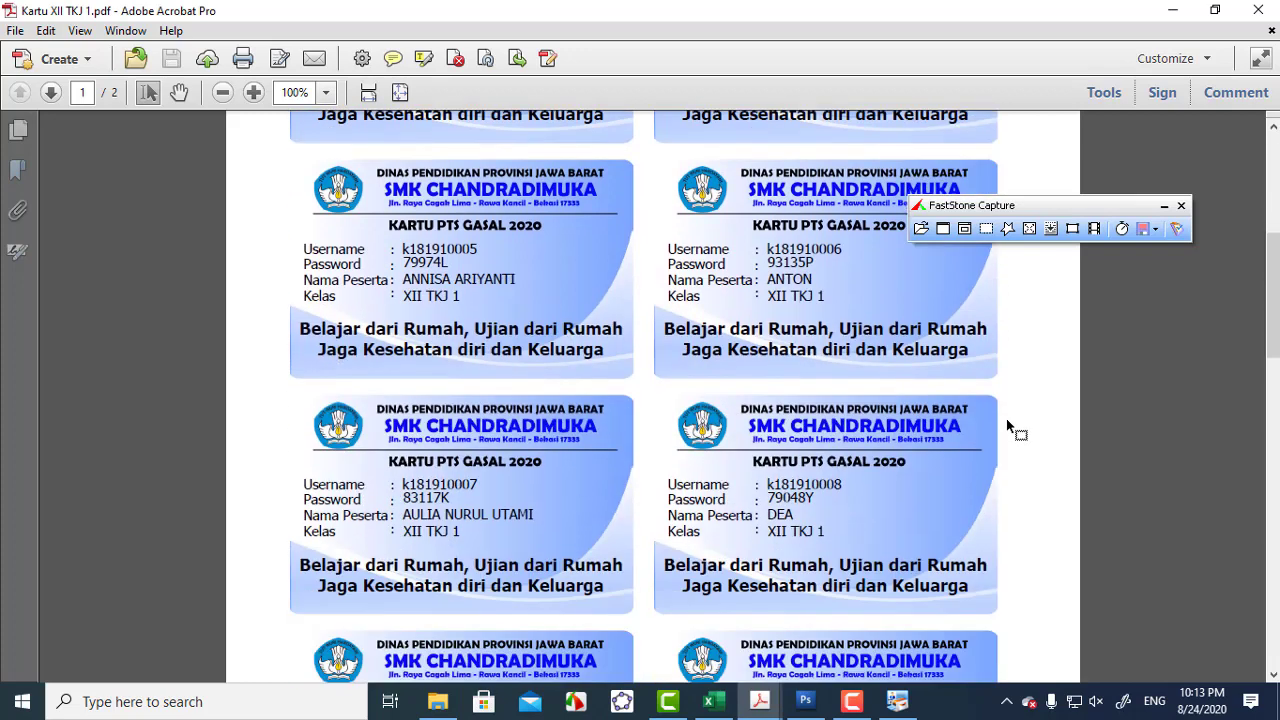
click(1072, 228)
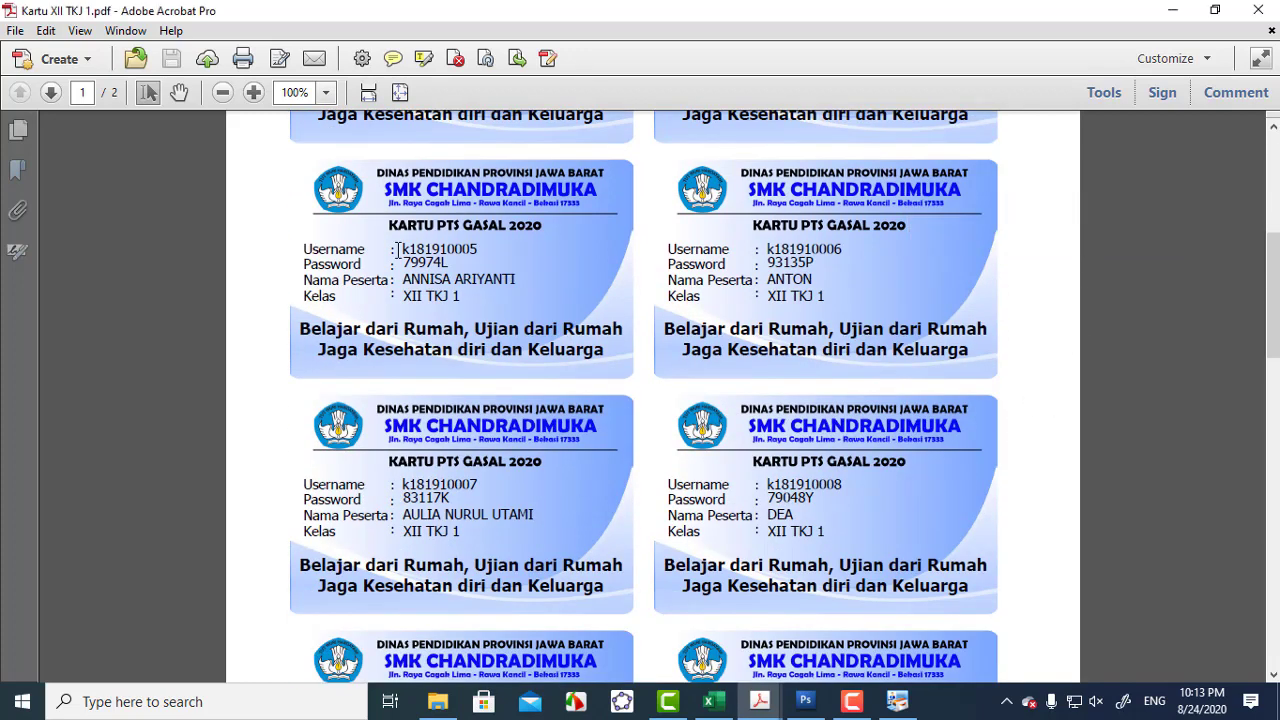
click(460, 279)
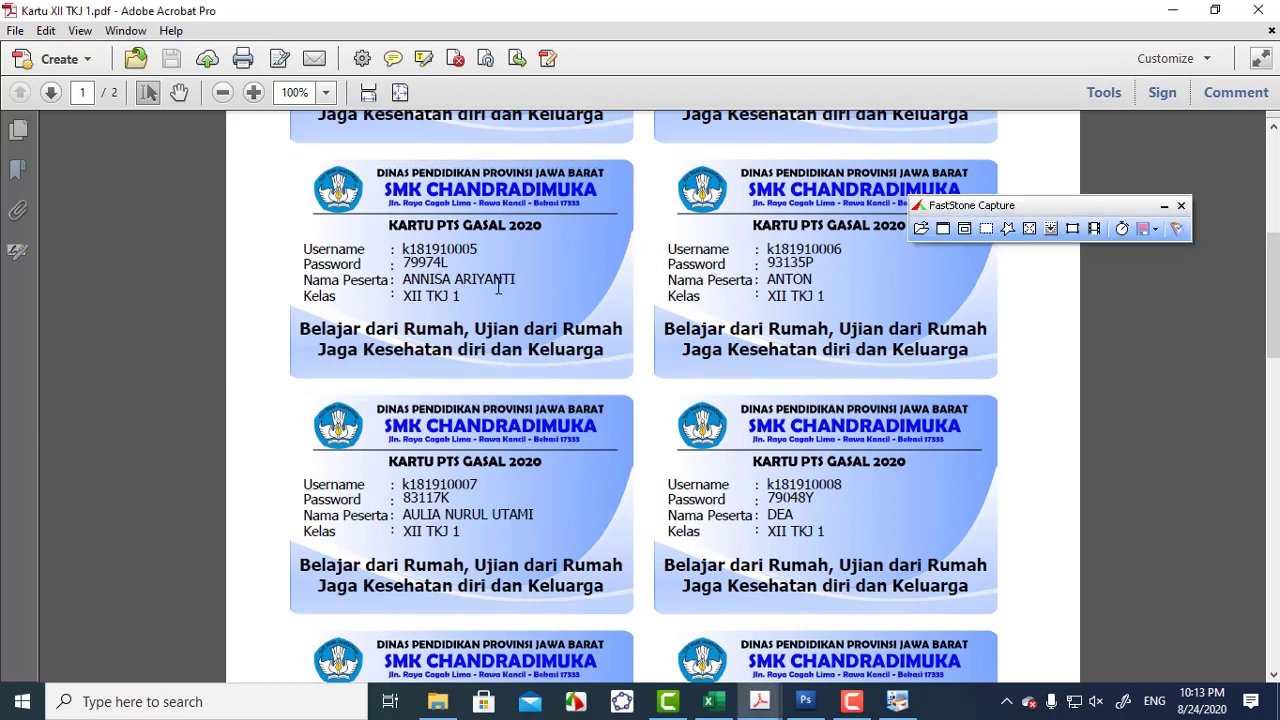
click(1072, 228)
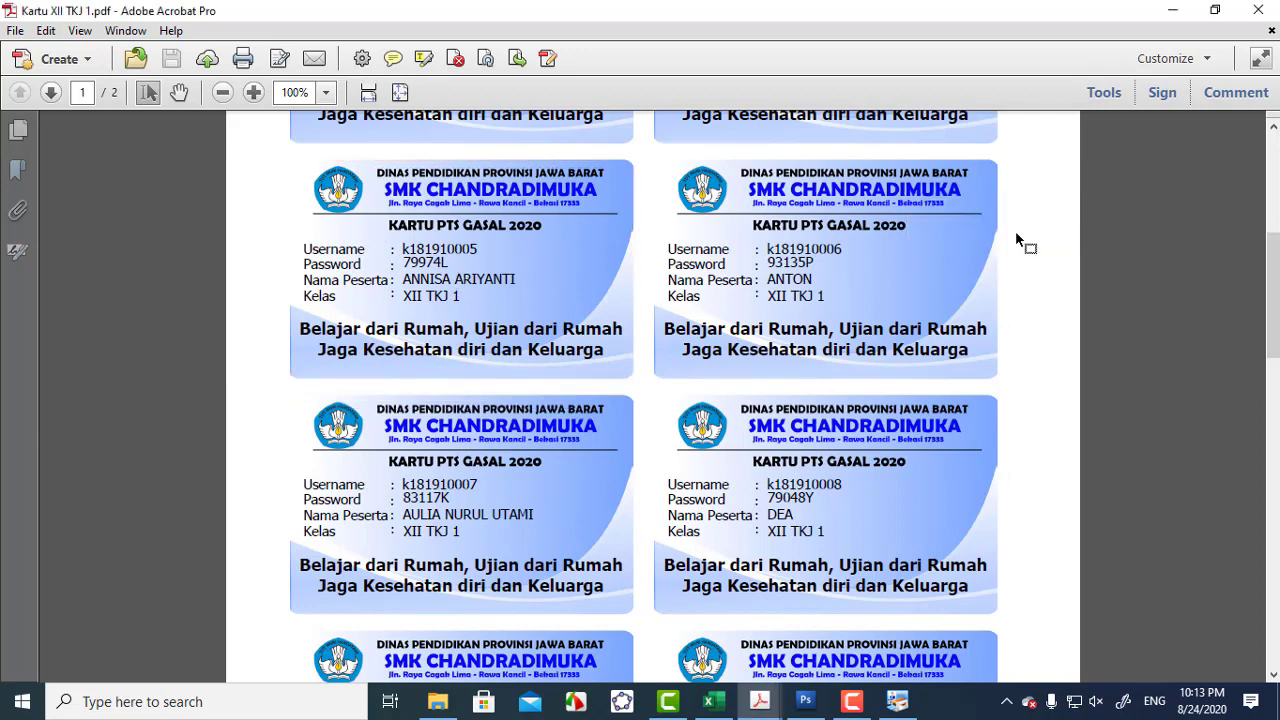
click(829, 277)
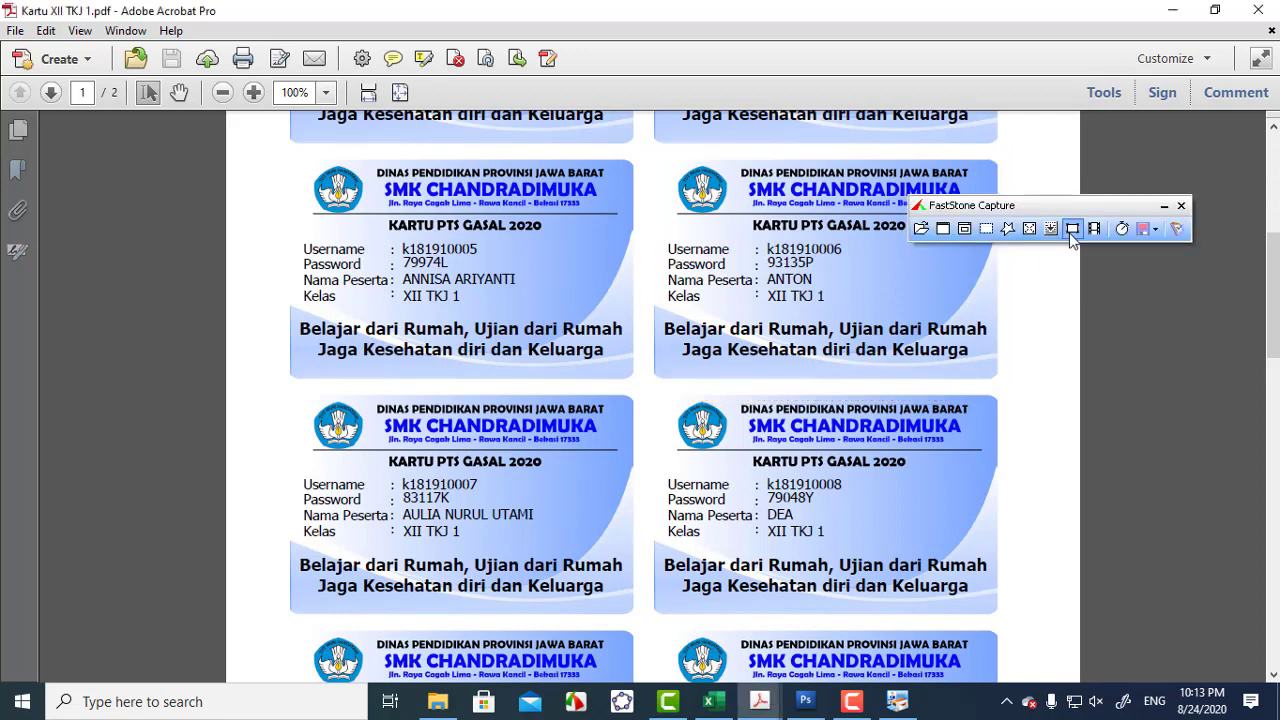
click(1073, 230)
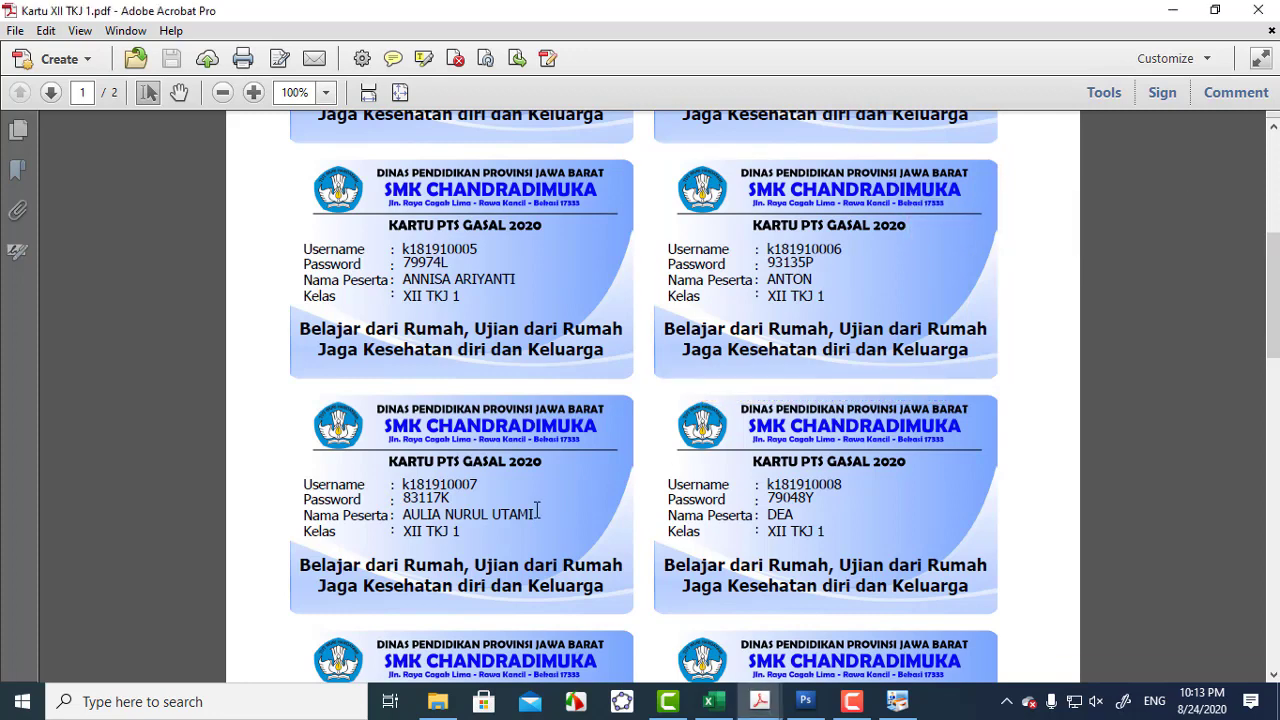
click(463, 514)
click(1071, 231)
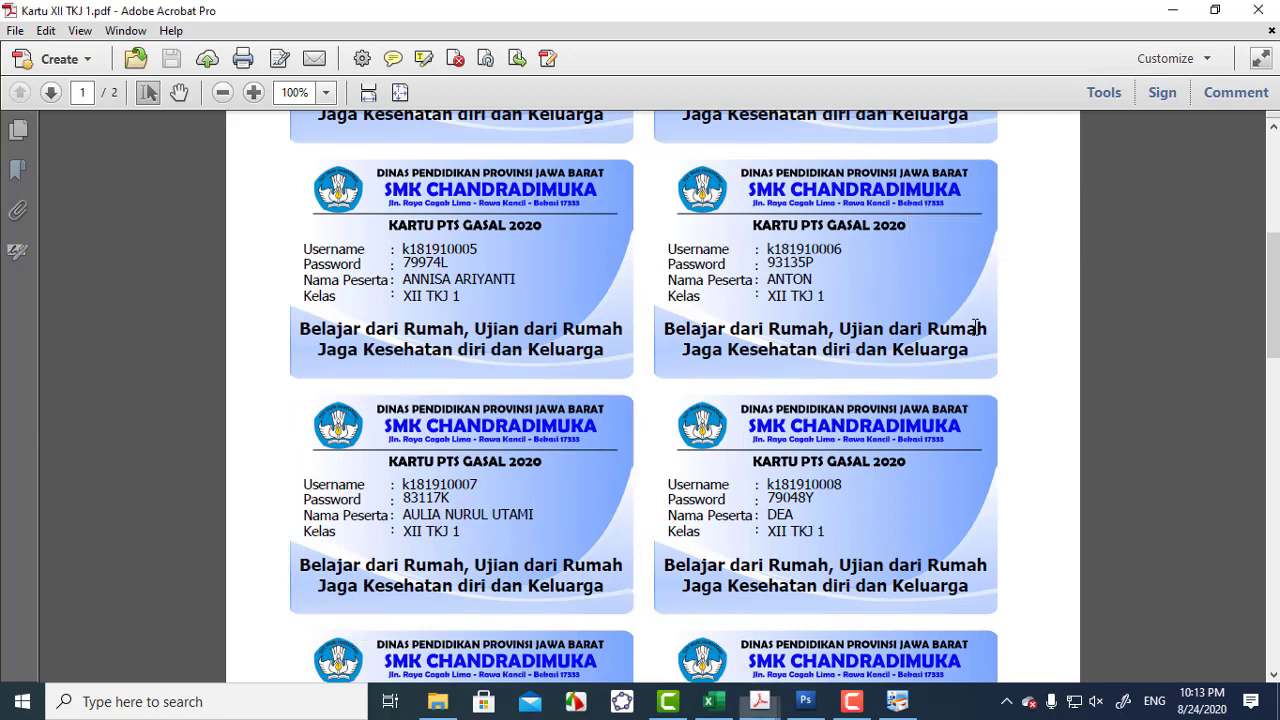
click(829, 513)
Step: Capture the two cards in the last row of page 1 as separate fixed-size images
scroll(797, 468, down, 6)
scroll(797, 468, down, 1)
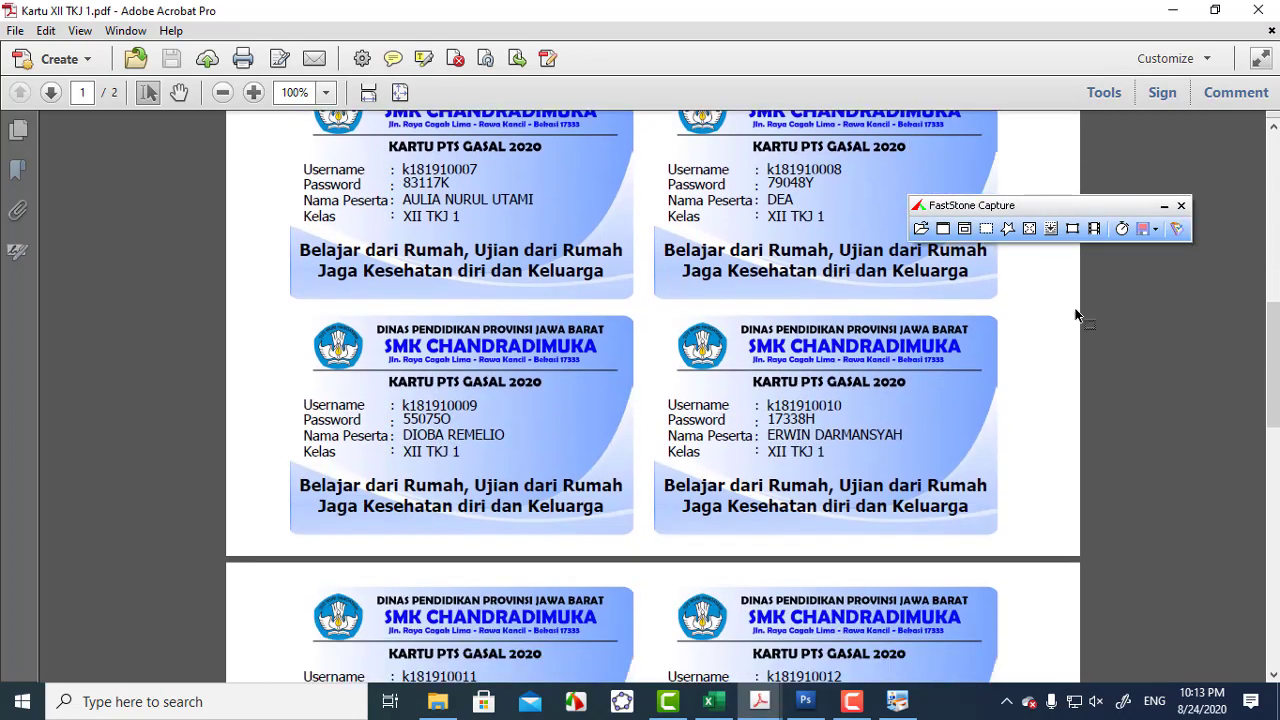
click(1071, 231)
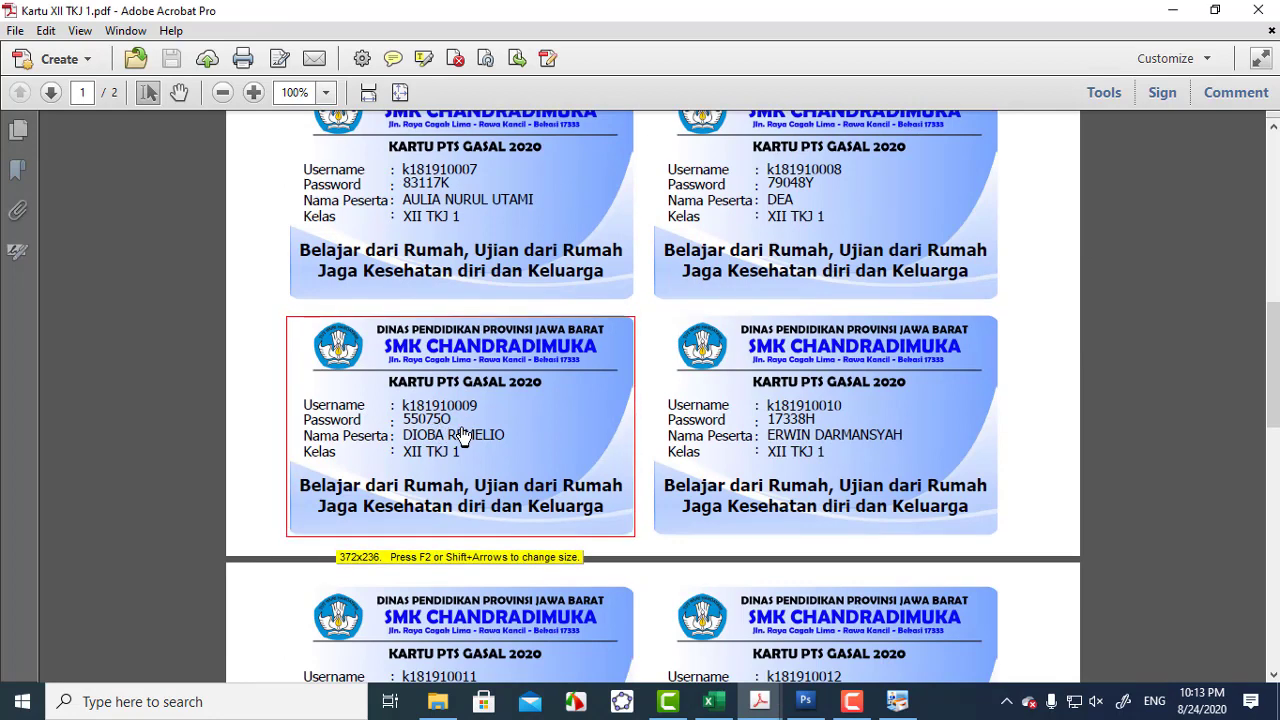
click(463, 437)
click(1071, 231)
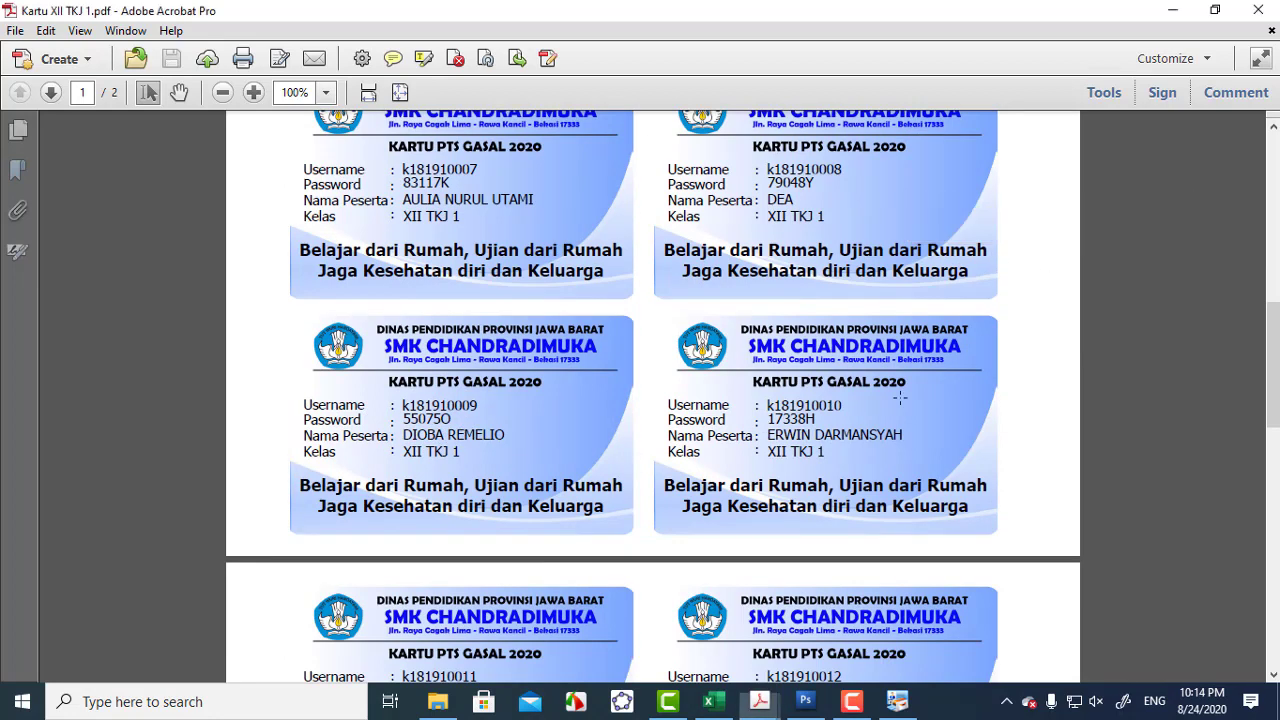
click(828, 432)
Step: Capture the two cards in the first row of page 2 as separate fixed-size images
scroll(718, 450, down, 5)
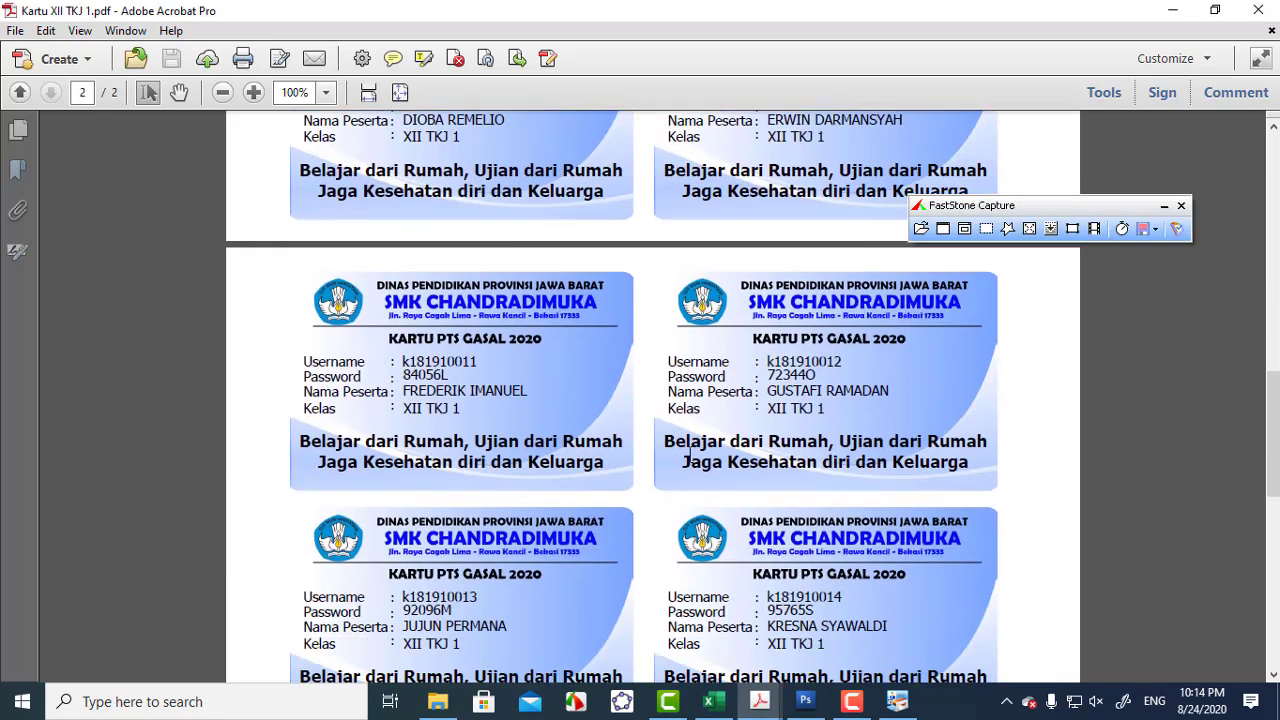
click(1074, 232)
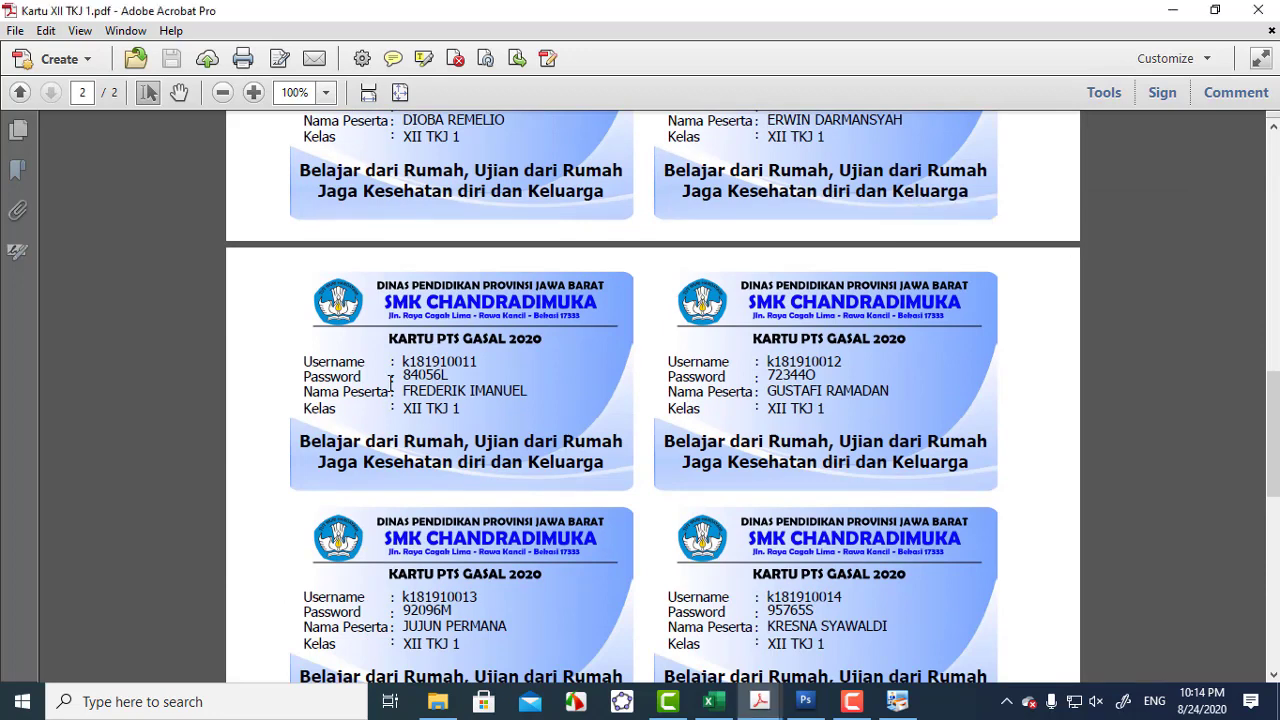
click(463, 390)
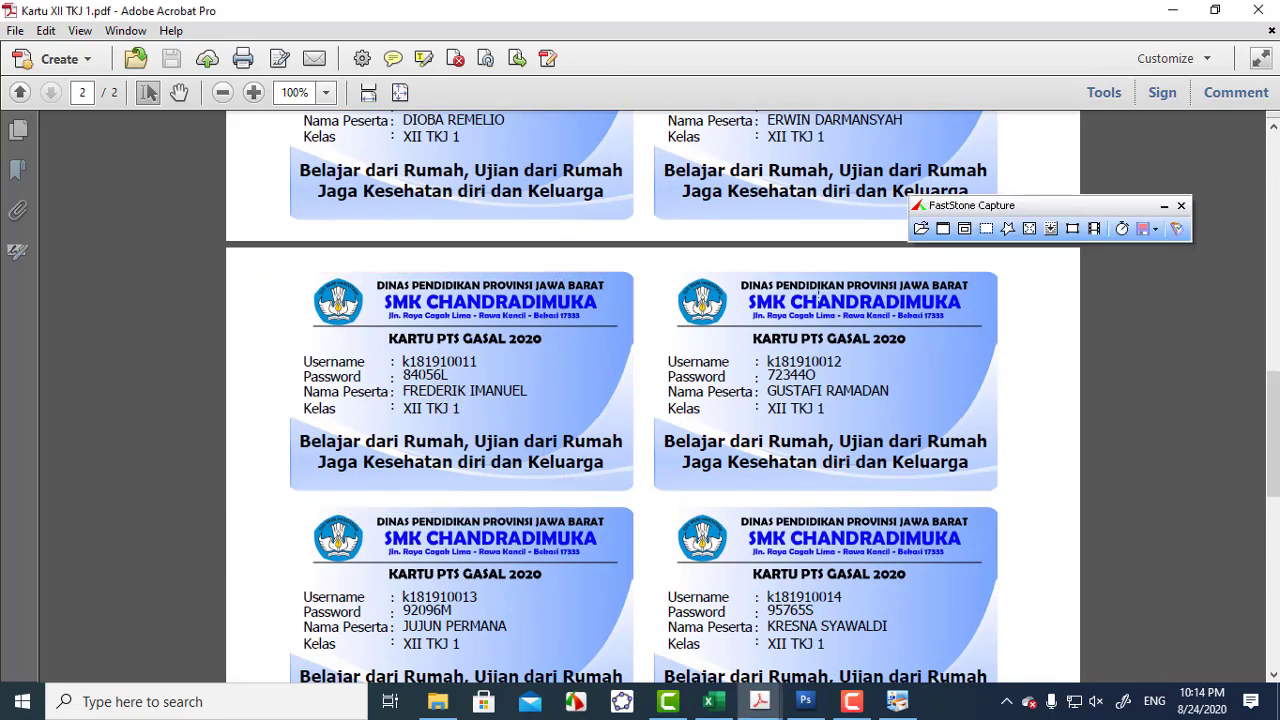
click(1074, 232)
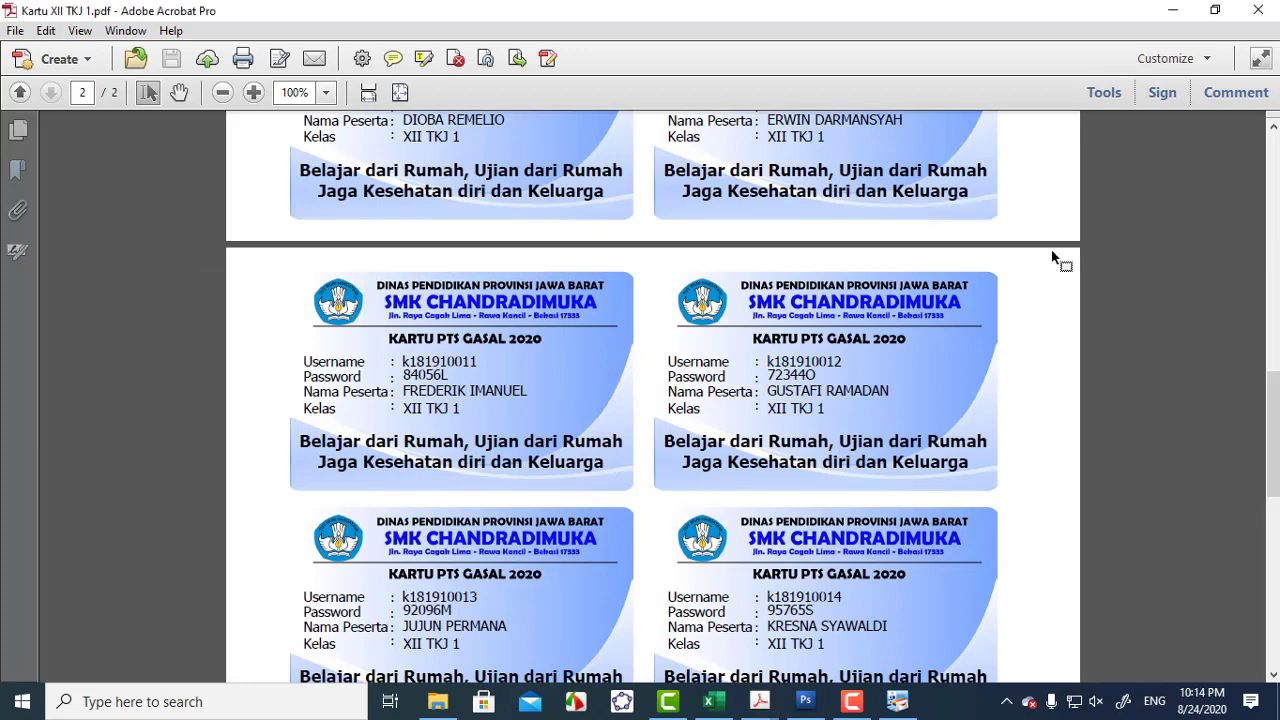
click(826, 391)
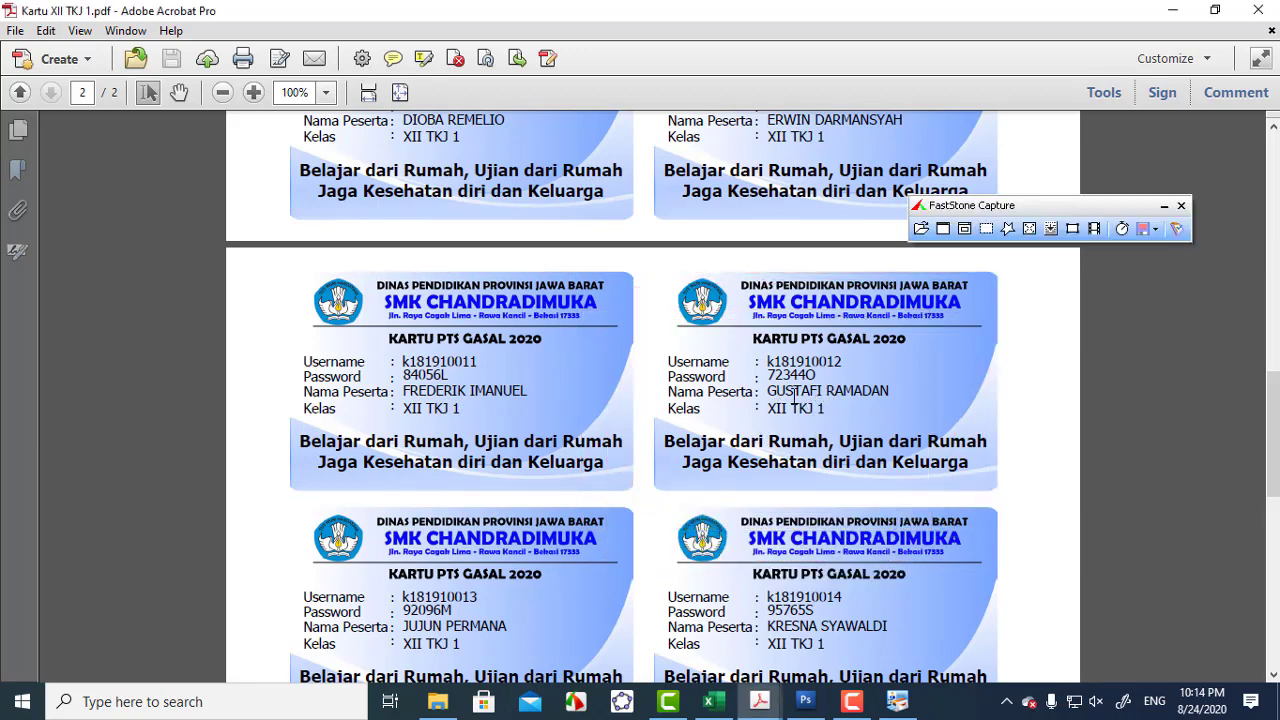
Step: Capture the two cards in the last row of page 2 as separate images with the 372 × 236 pixel frame
scroll(795, 398, down, 3)
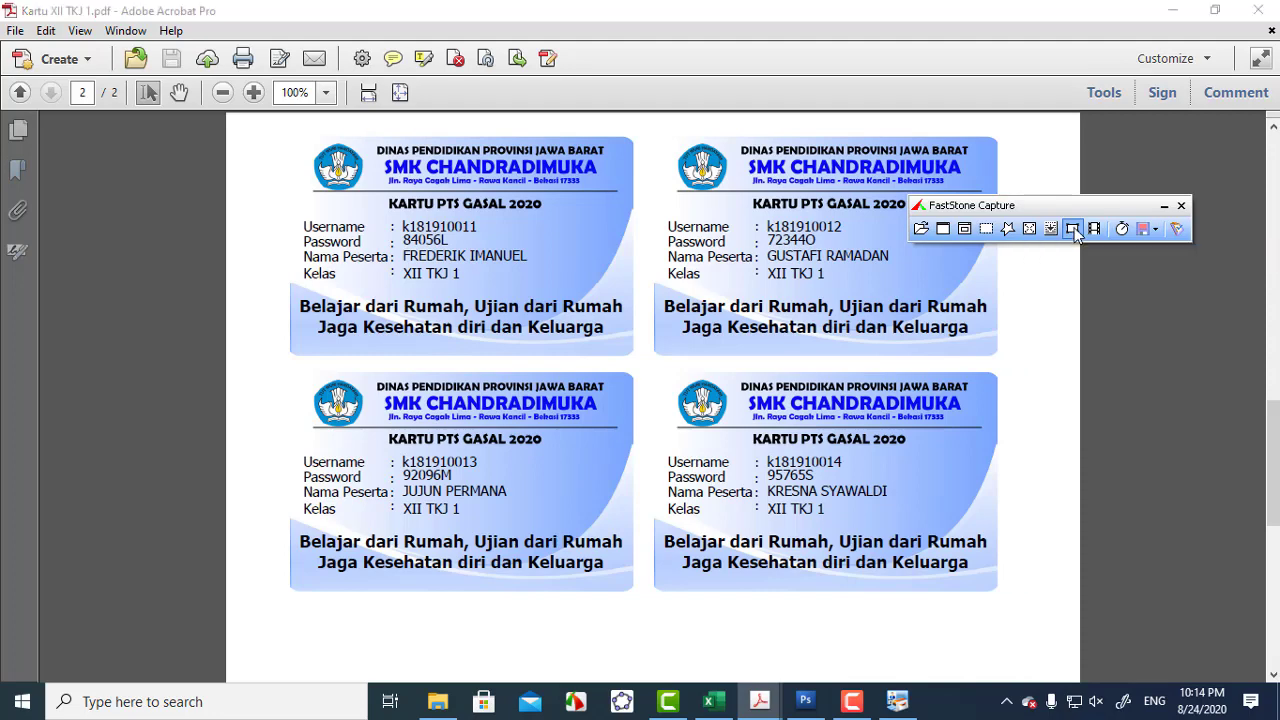
click(1079, 232)
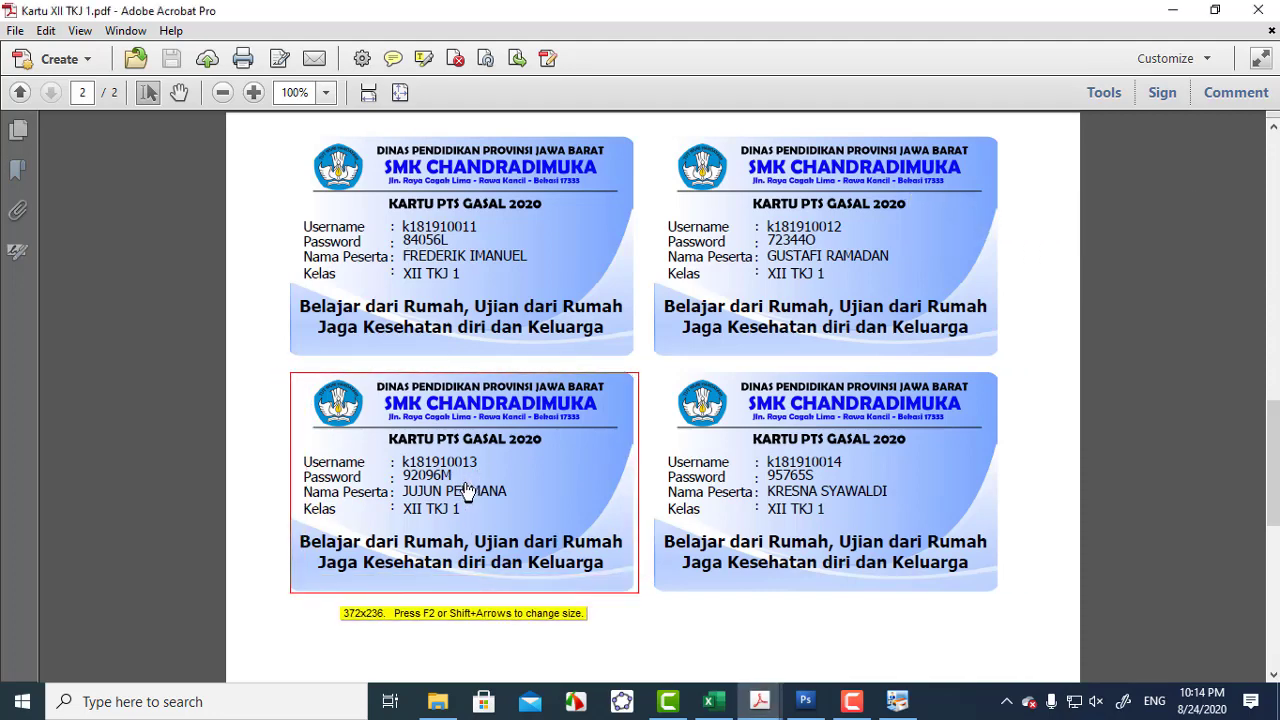
click(463, 491)
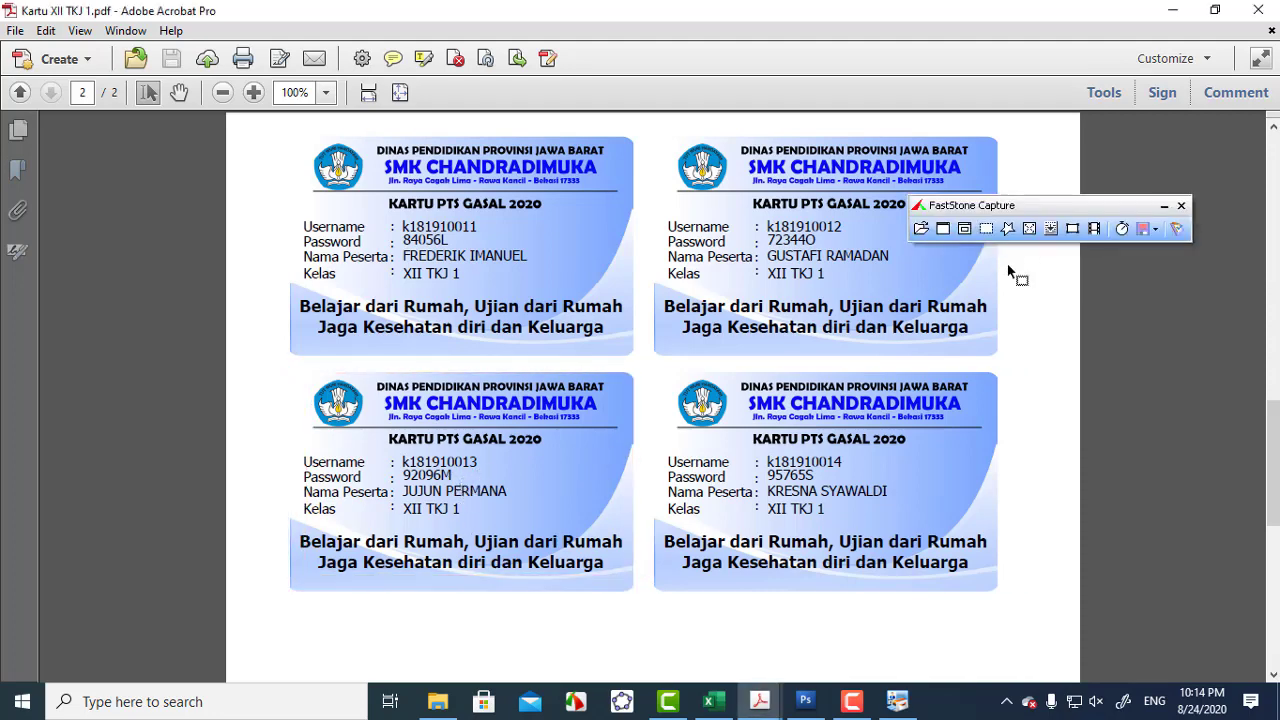
click(1072, 230)
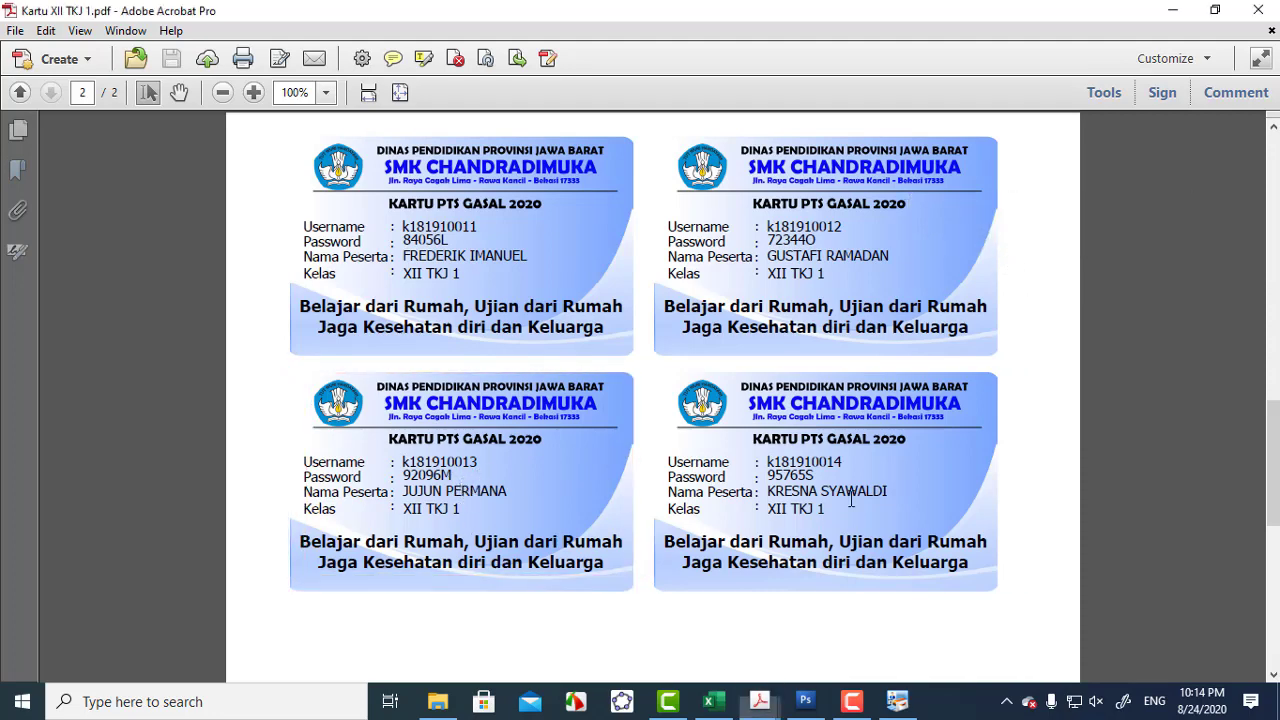
click(820, 483)
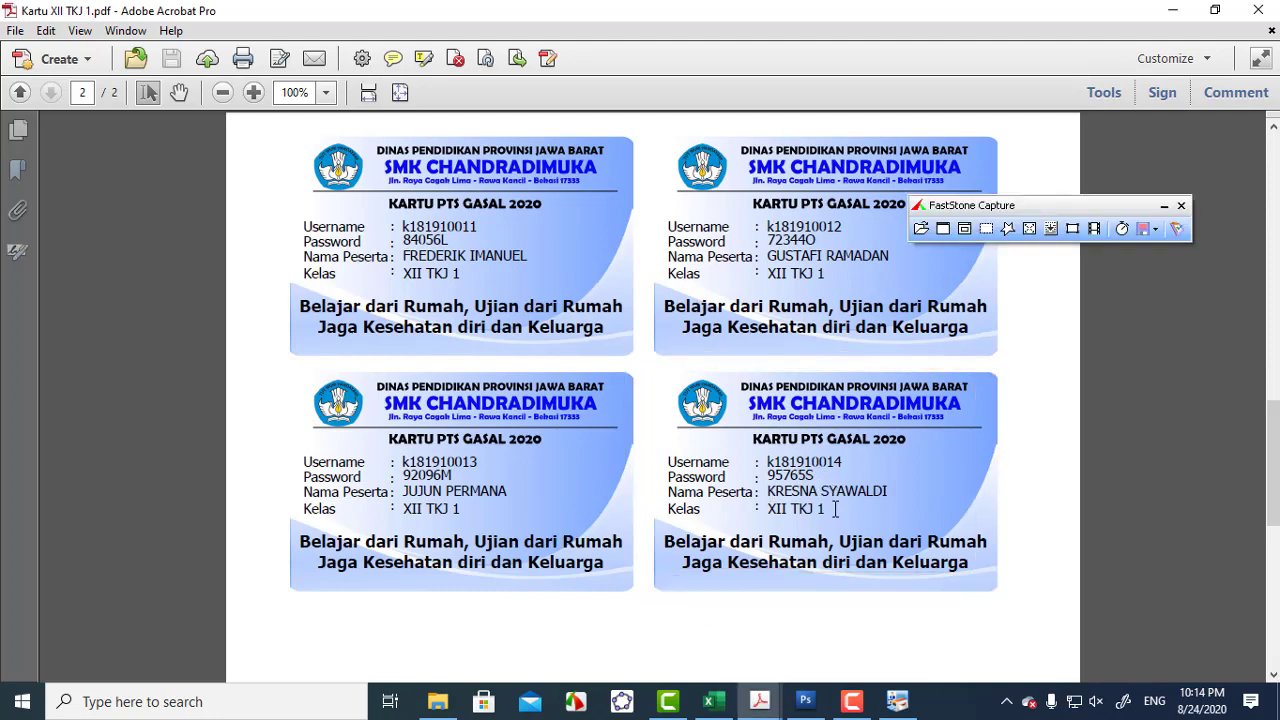
Step: Switch to File Explorer and open the Contoh_Kartu folder in Documents
click(443, 706)
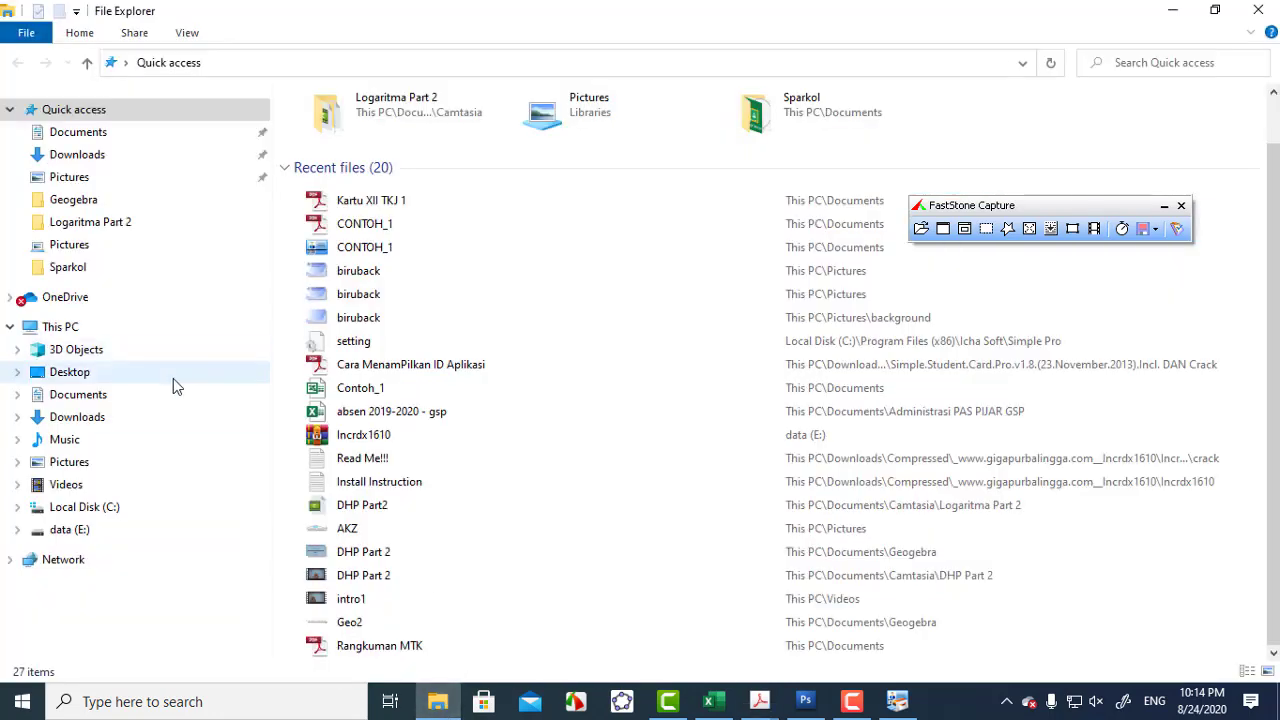
click(98, 135)
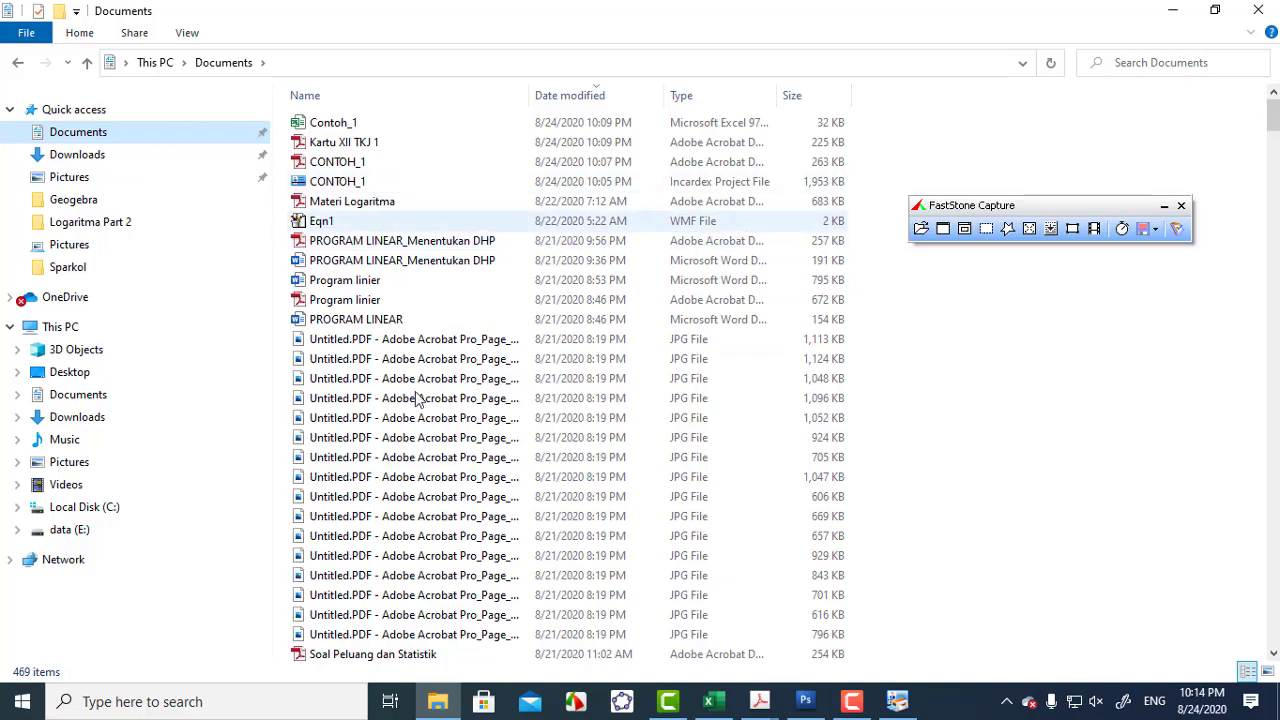
scroll(410, 420, down, 9)
scroll(398, 445, down, 20)
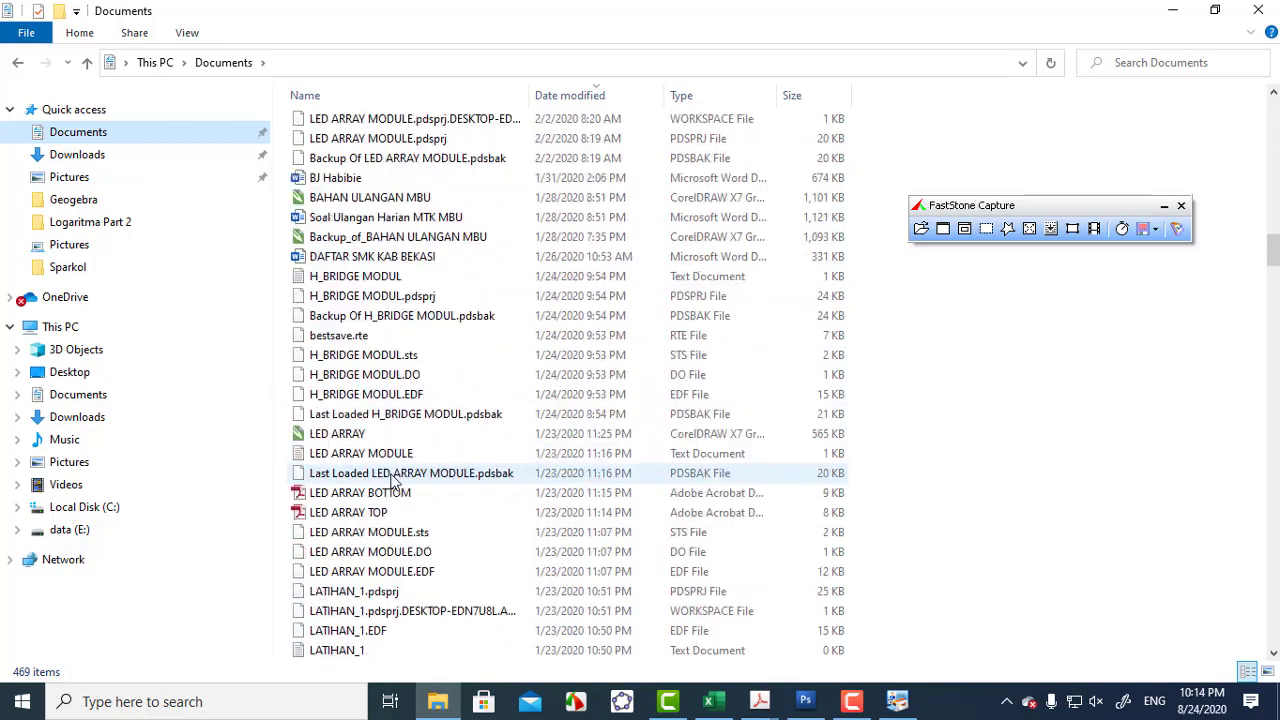
scroll(388, 477, down, 20)
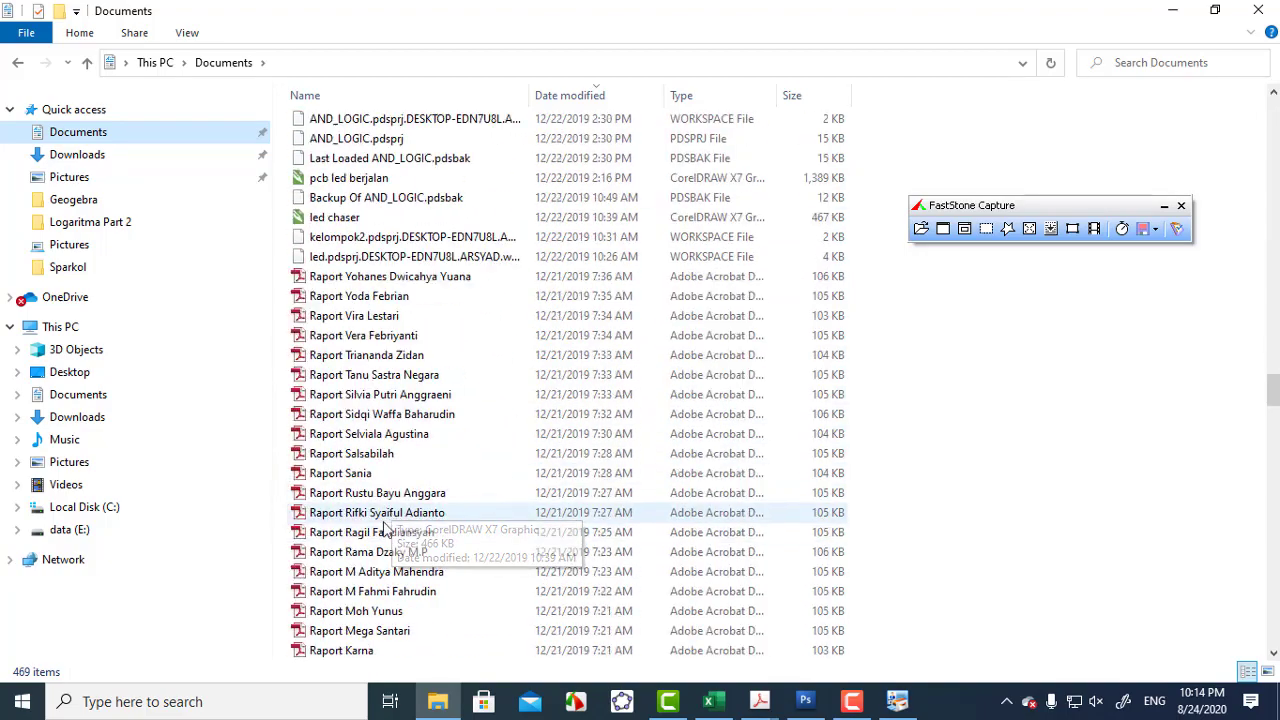
scroll(376, 558, down, 20)
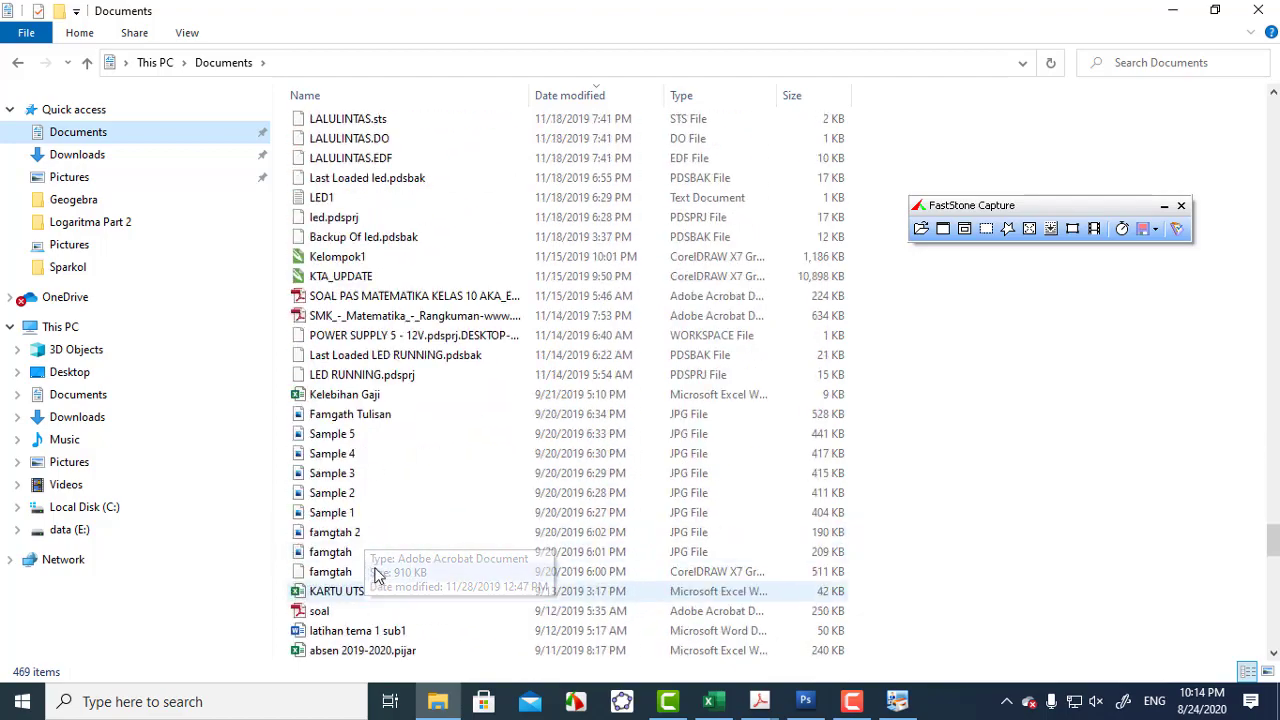
scroll(380, 571, down, 20)
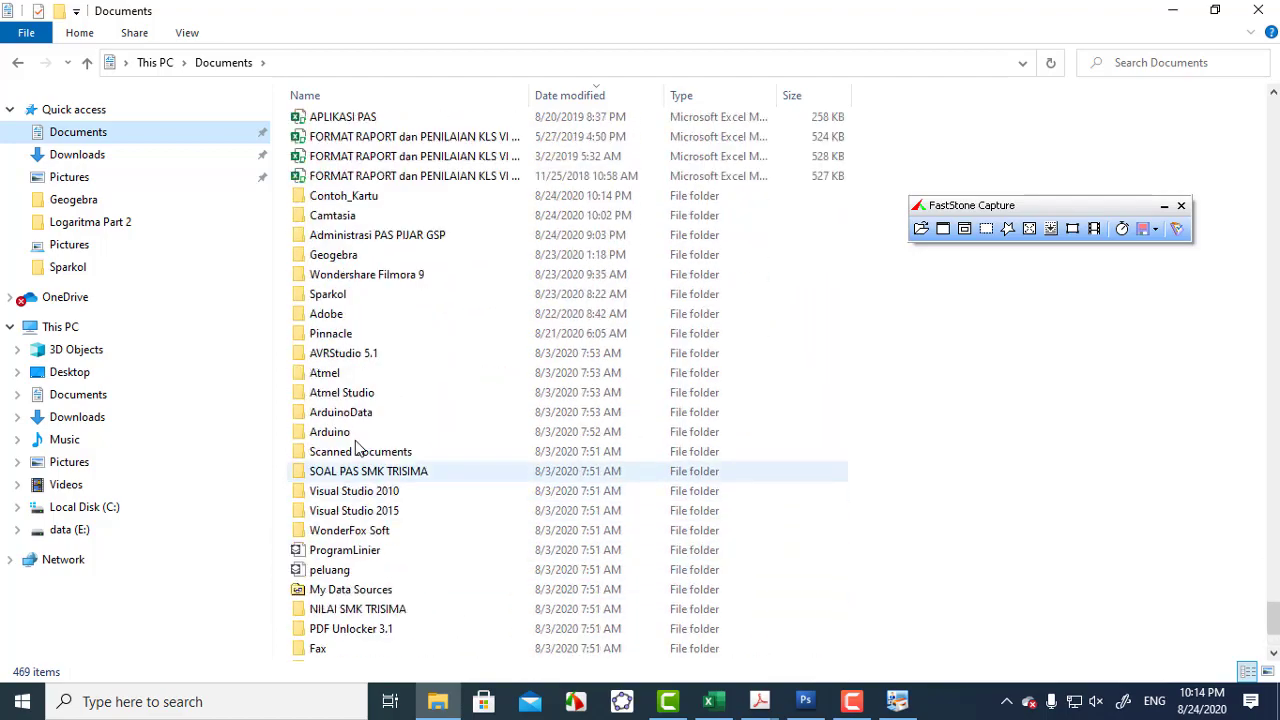
double_click(343, 196)
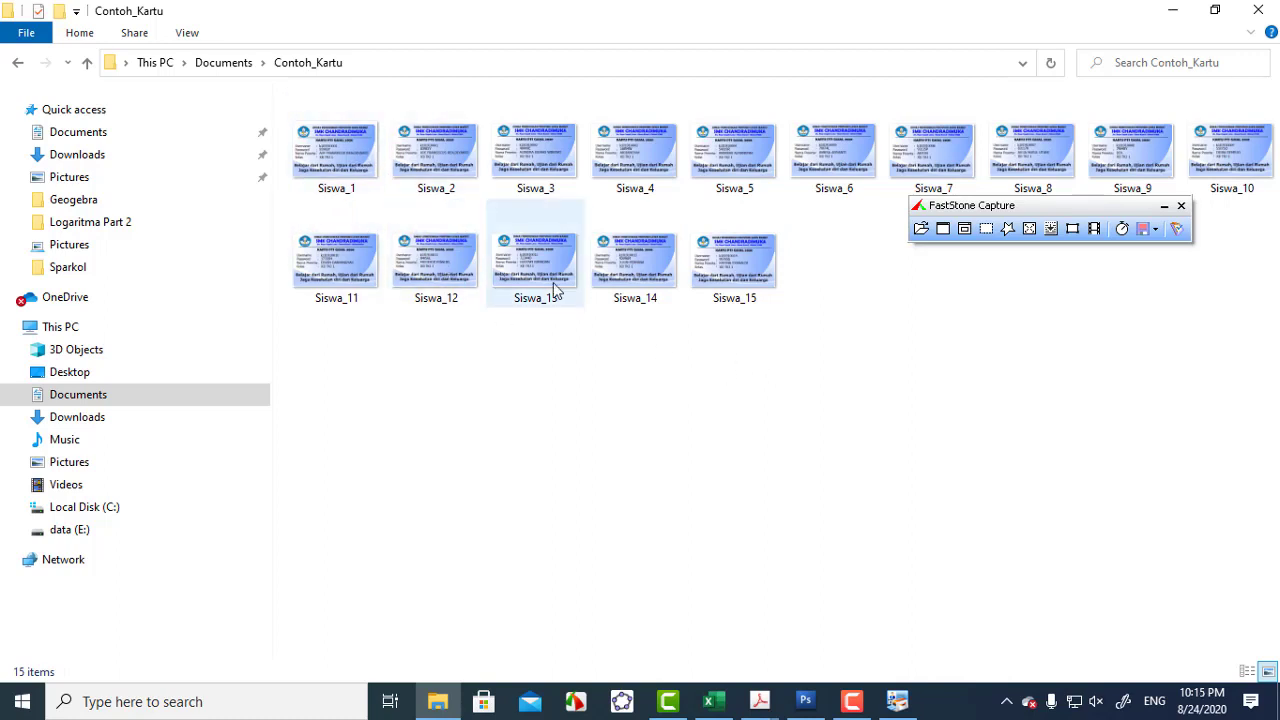
Step: Open the Siswa_1 card image with Photos, without making it the default app for .png files
click(315, 158)
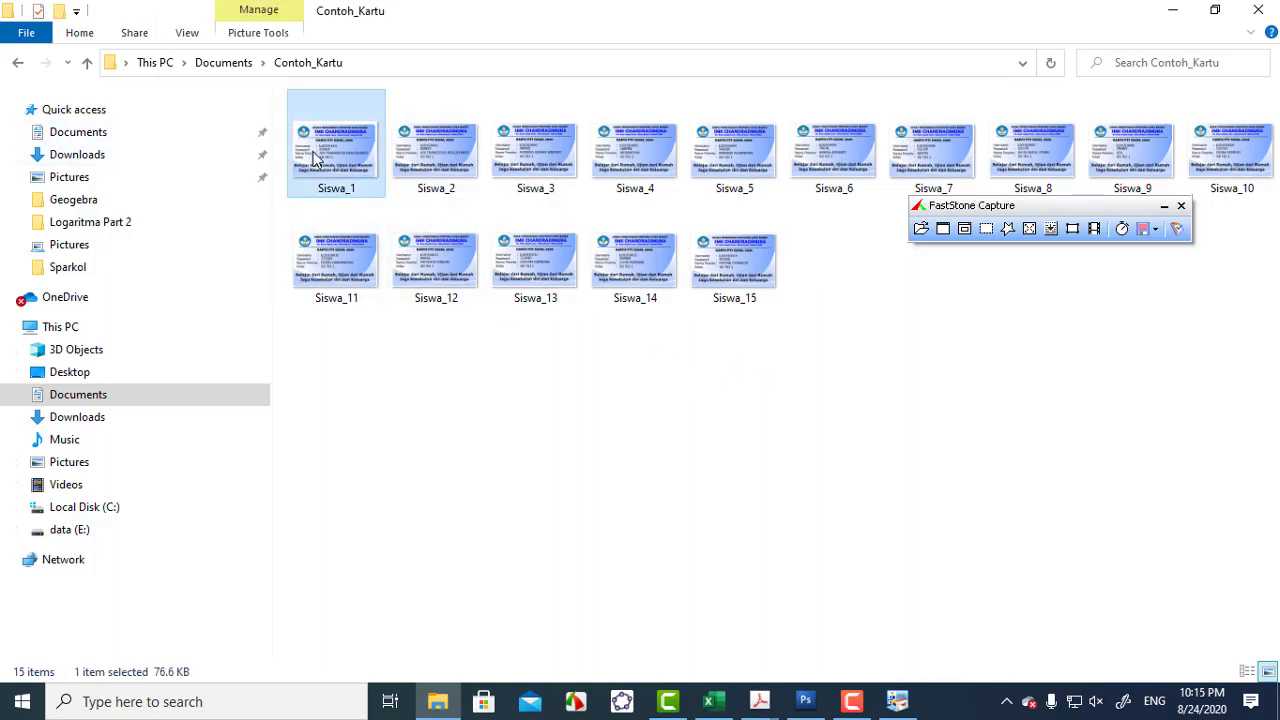
double_click(315, 158)
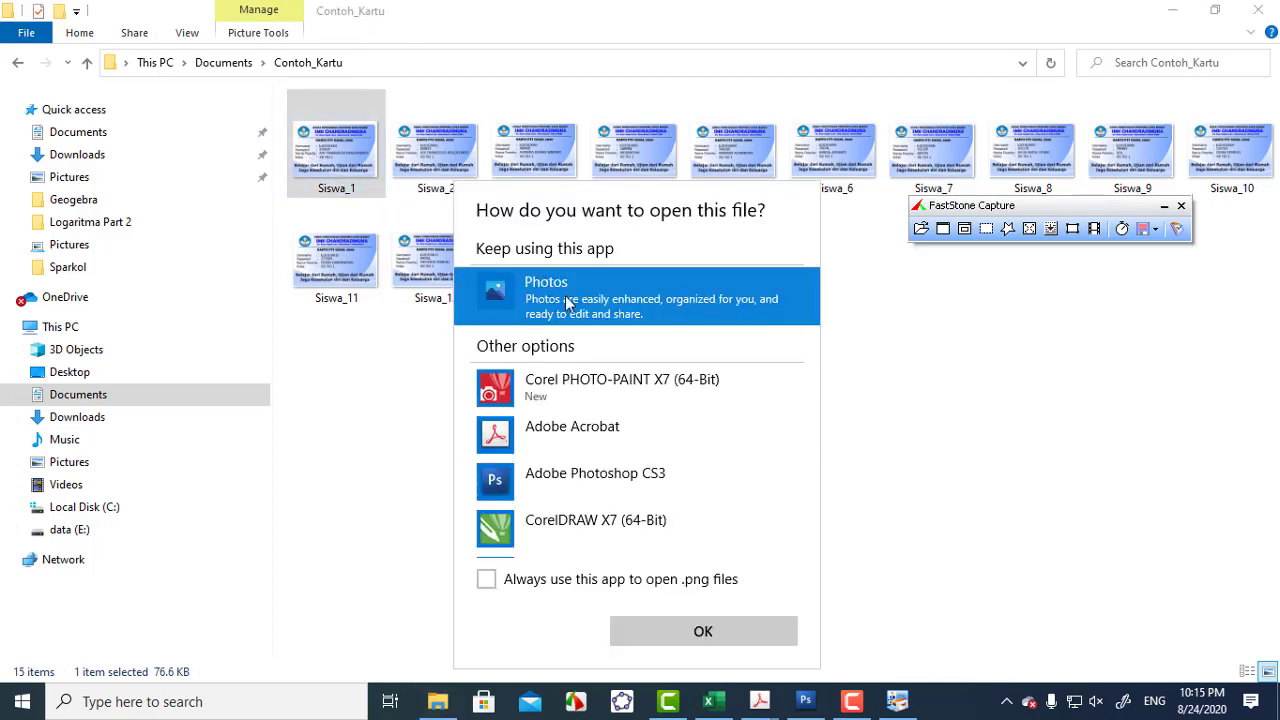
click(711, 632)
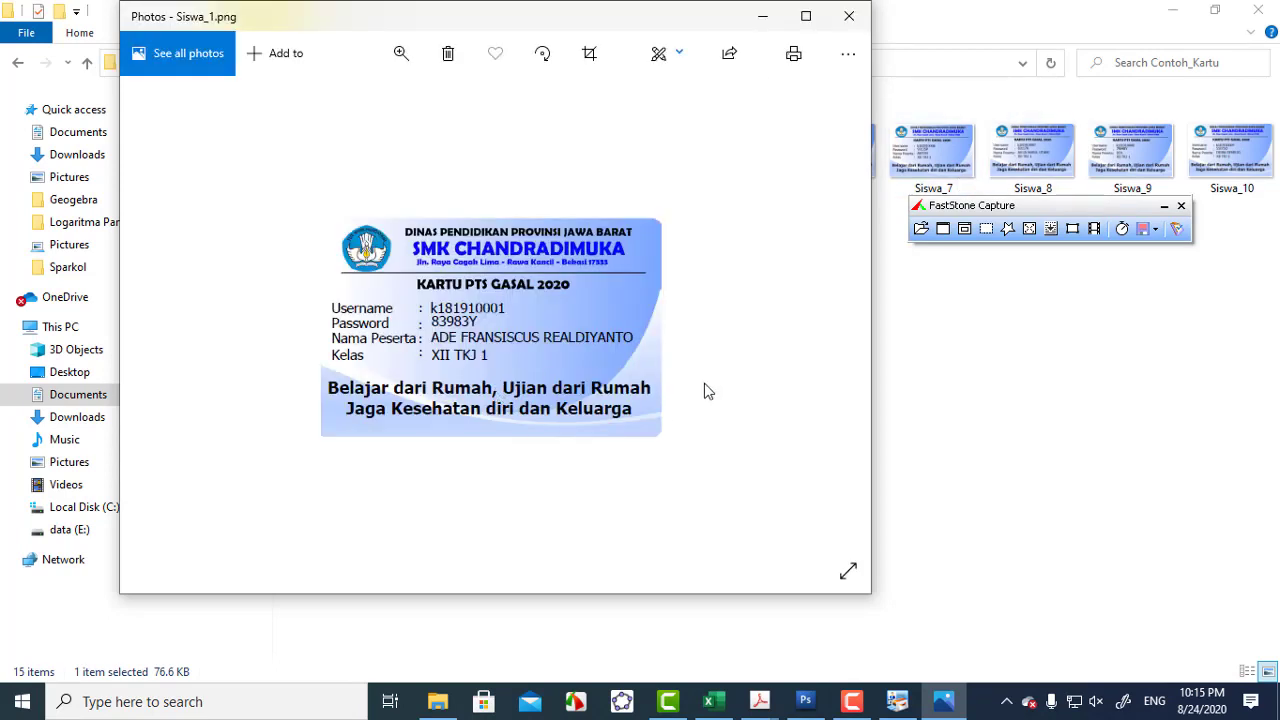
Step: Examine each captured card image in turn from Siswa_1 to Siswa_15, and close the viewer
mouse_move(824, 318)
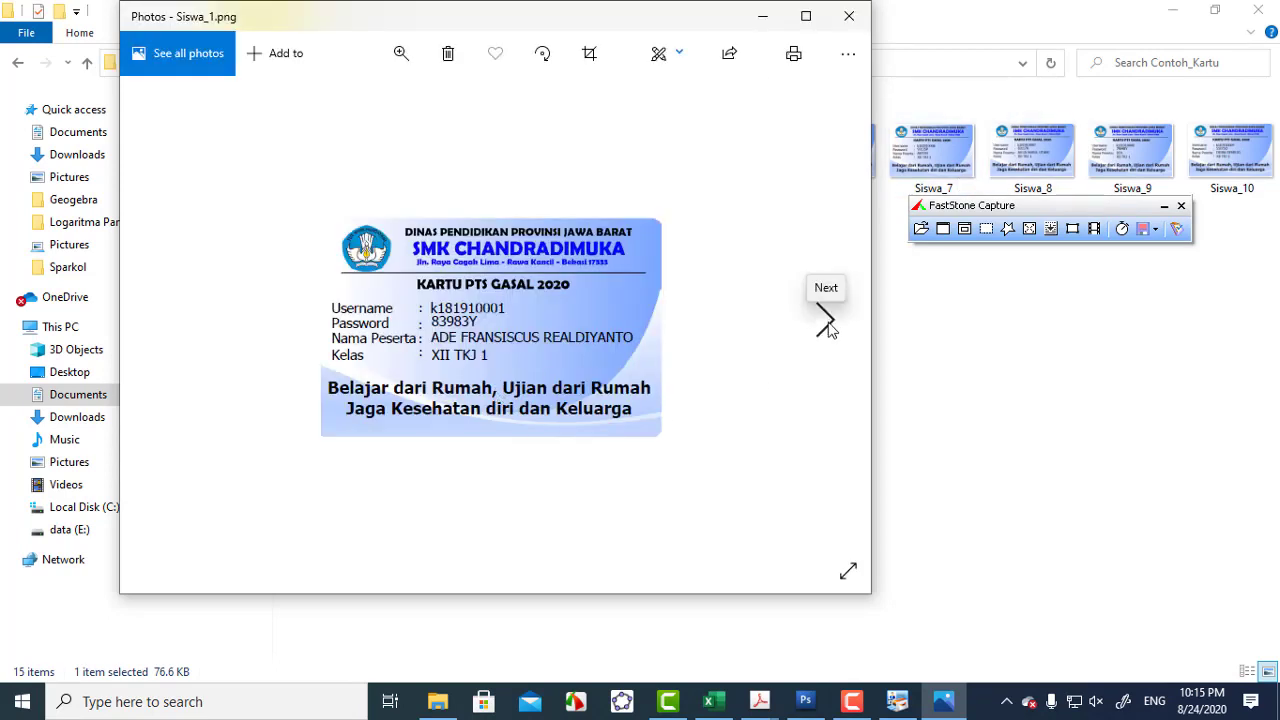
click(826, 322)
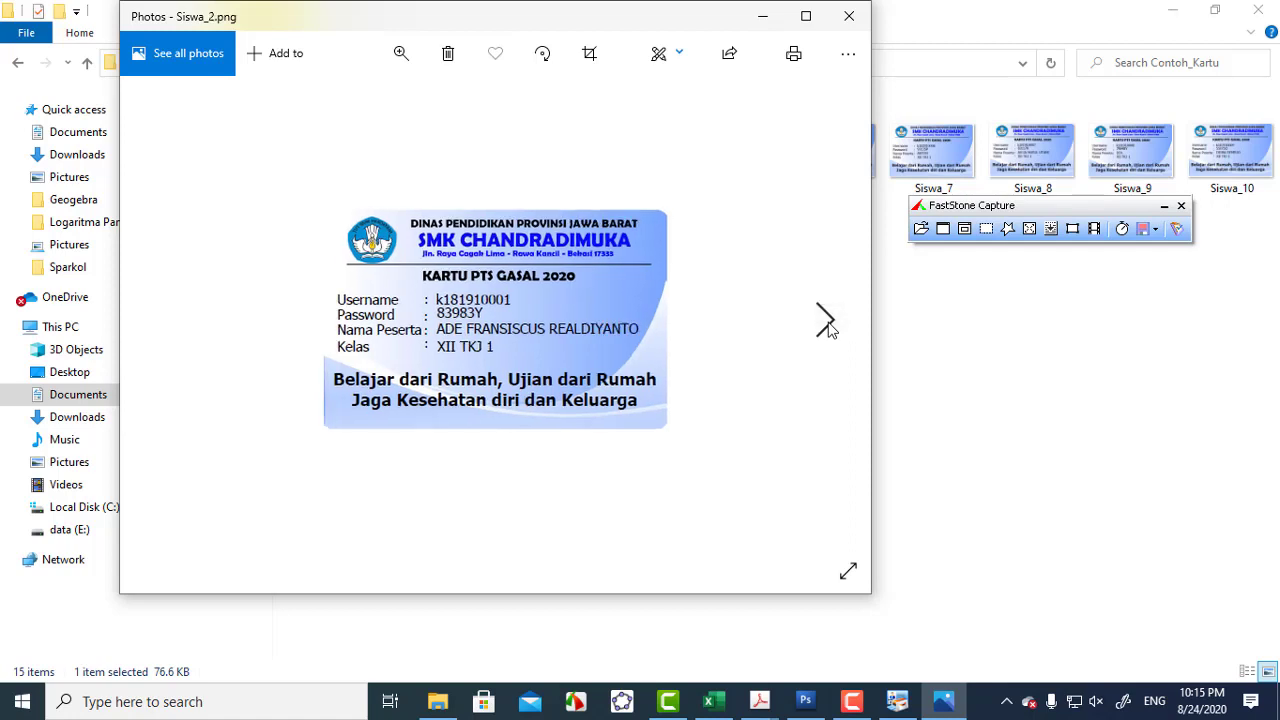
click(826, 322)
click(826, 322)
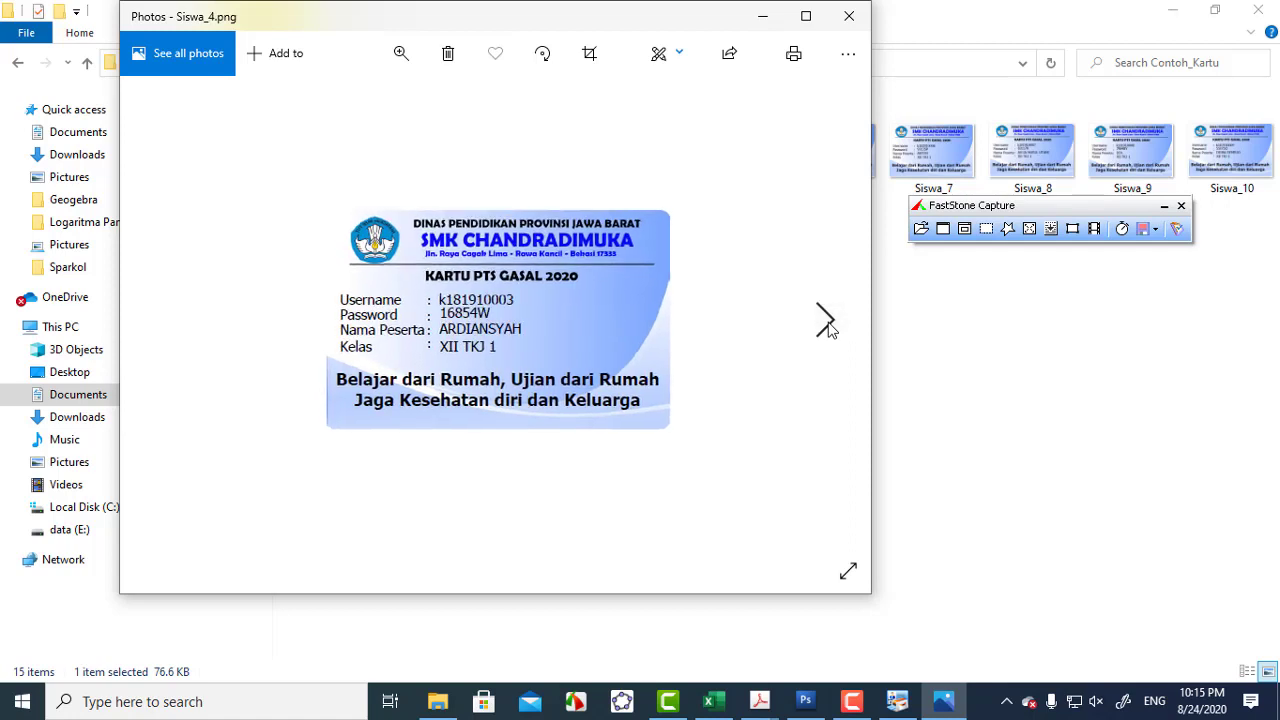
click(826, 322)
click(826, 322)
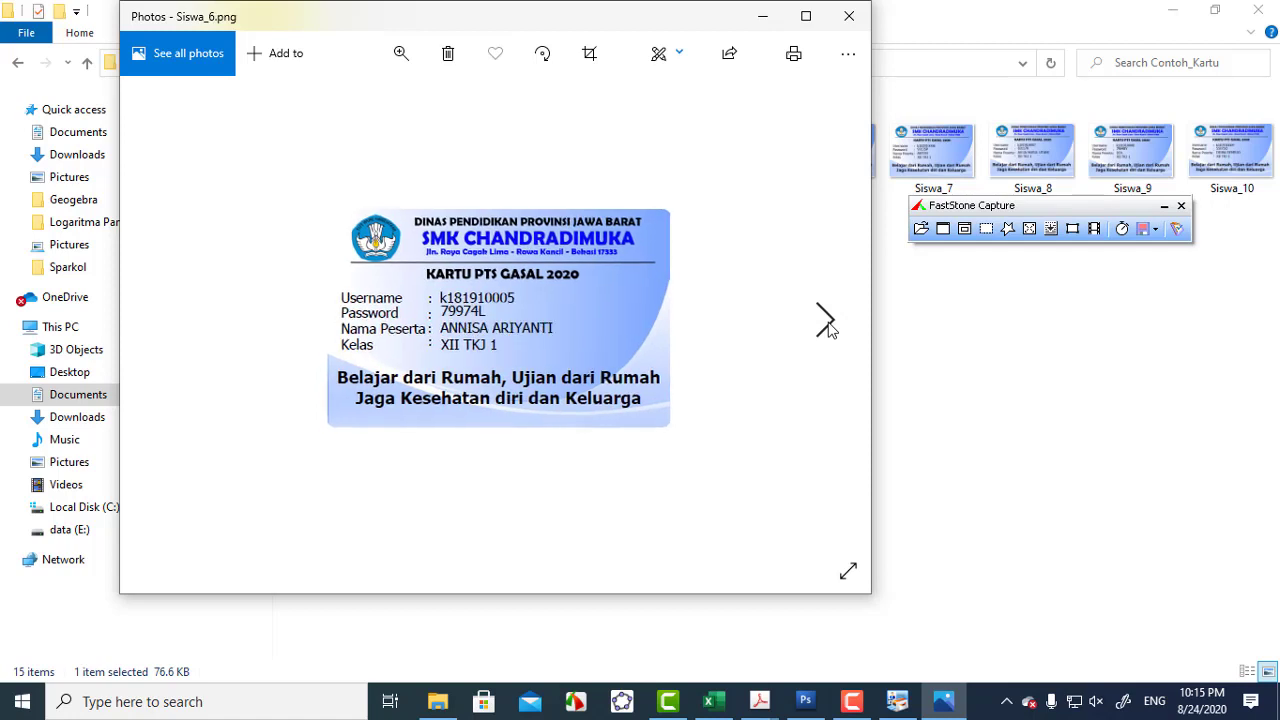
click(826, 322)
click(826, 322)
click(826, 322)
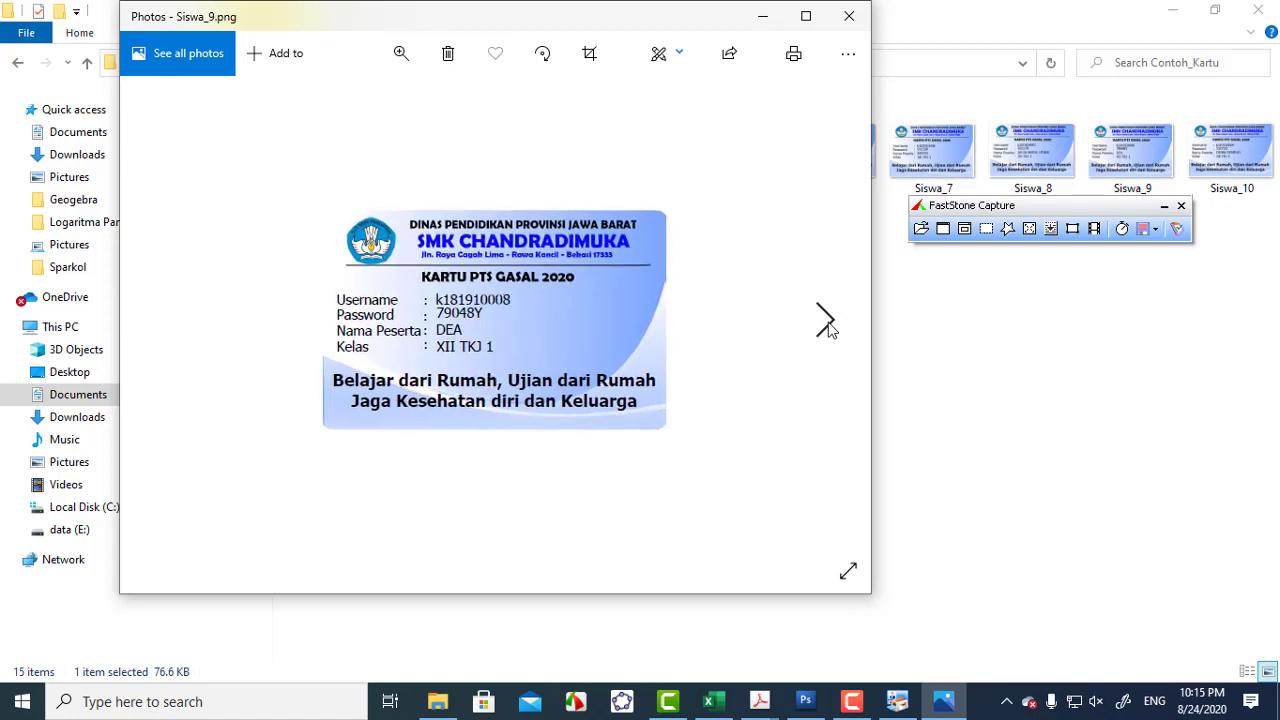
click(826, 322)
click(826, 322)
click(826, 322)
click(826, 322)
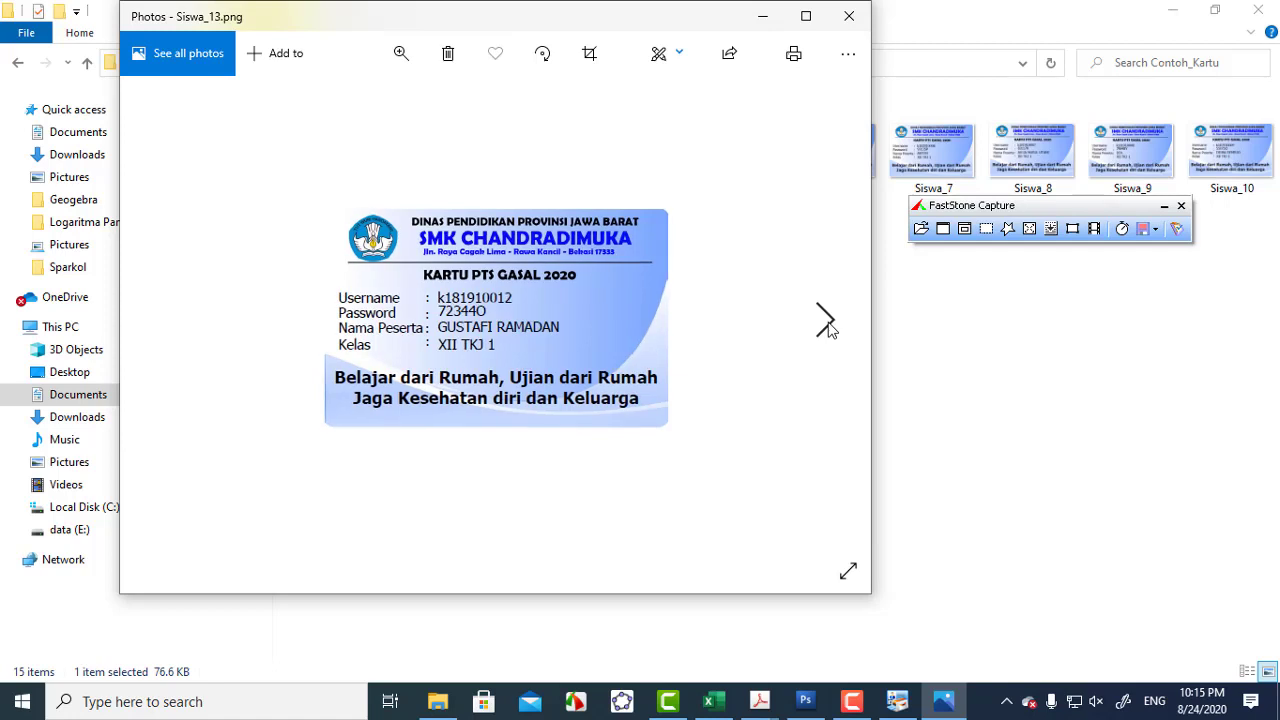
click(826, 322)
click(826, 322)
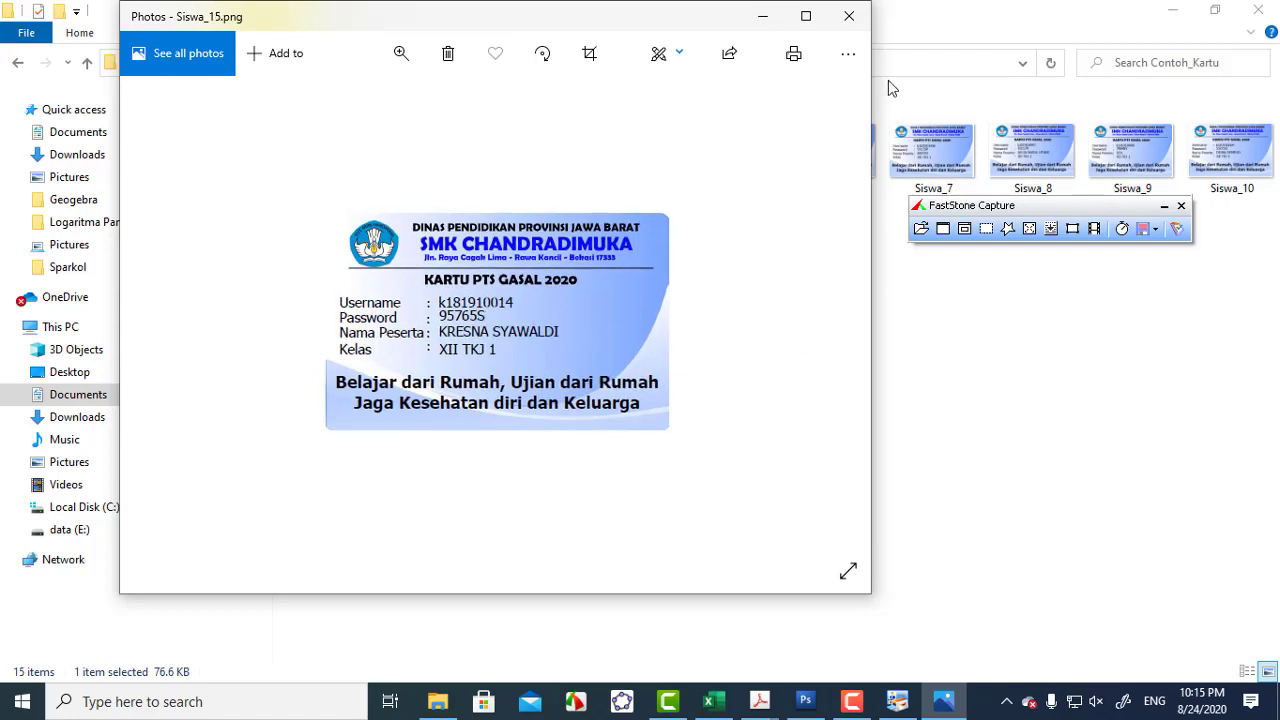
click(849, 16)
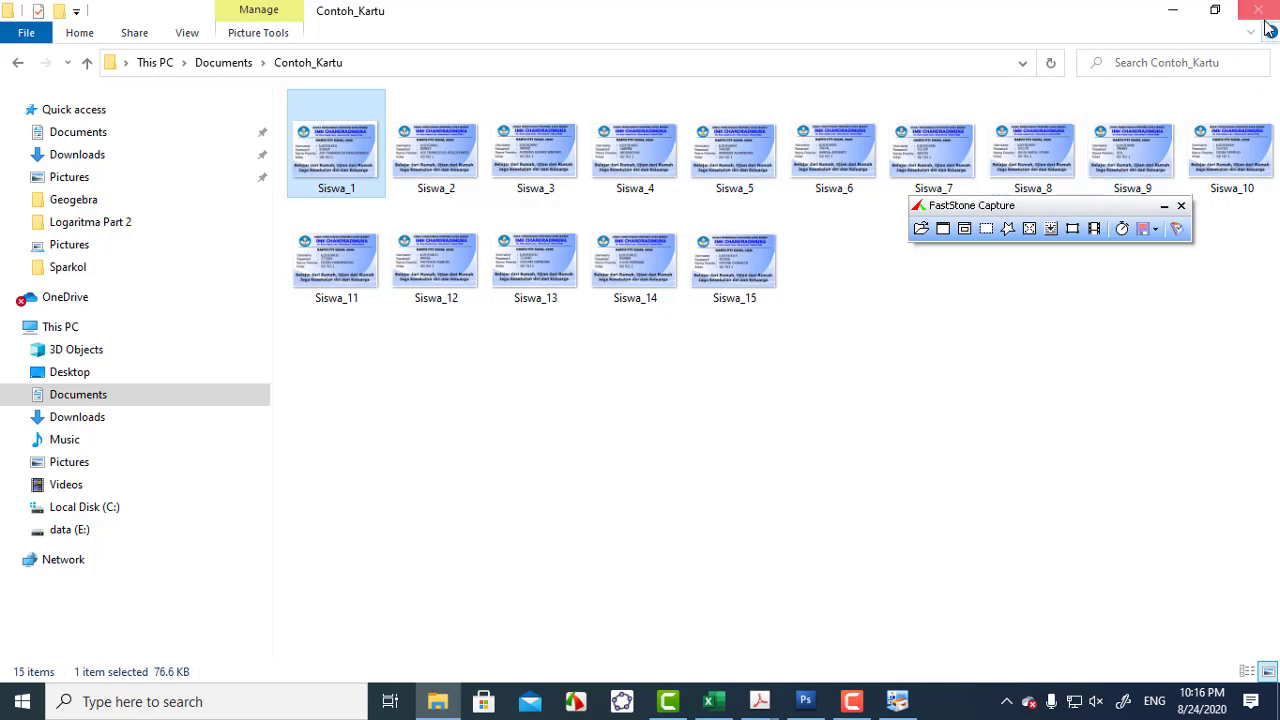
click(852, 701)
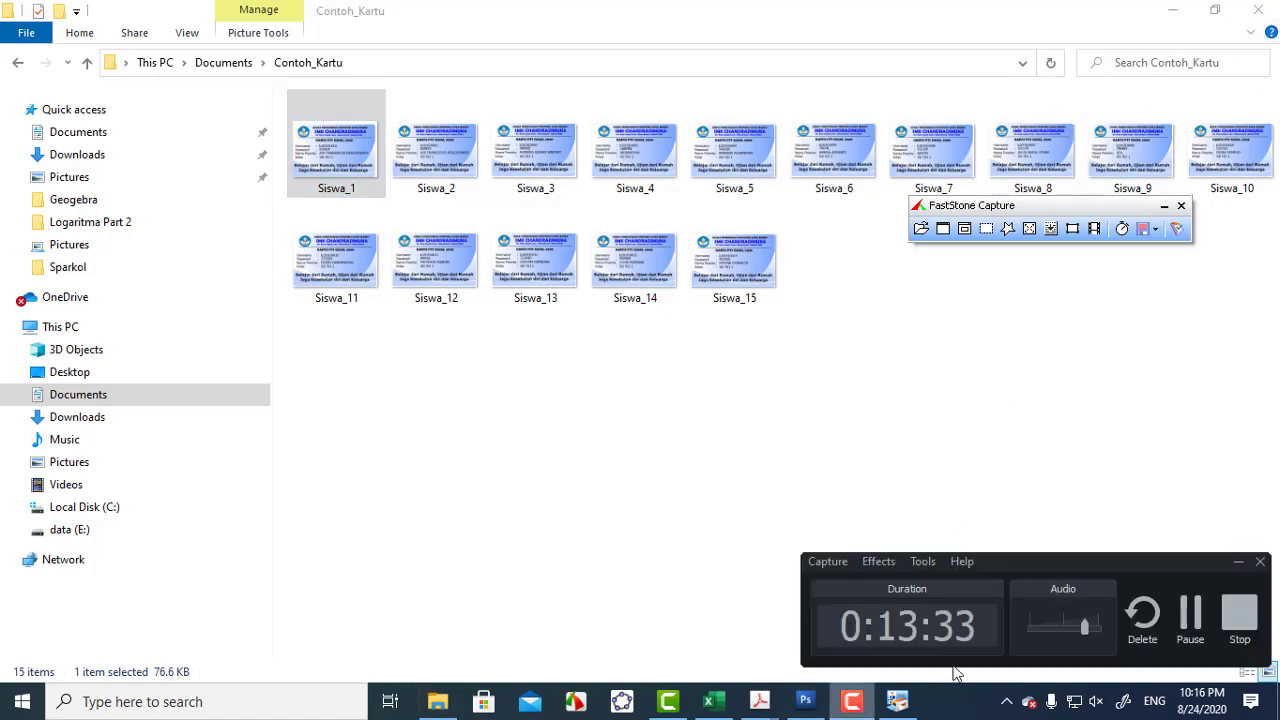